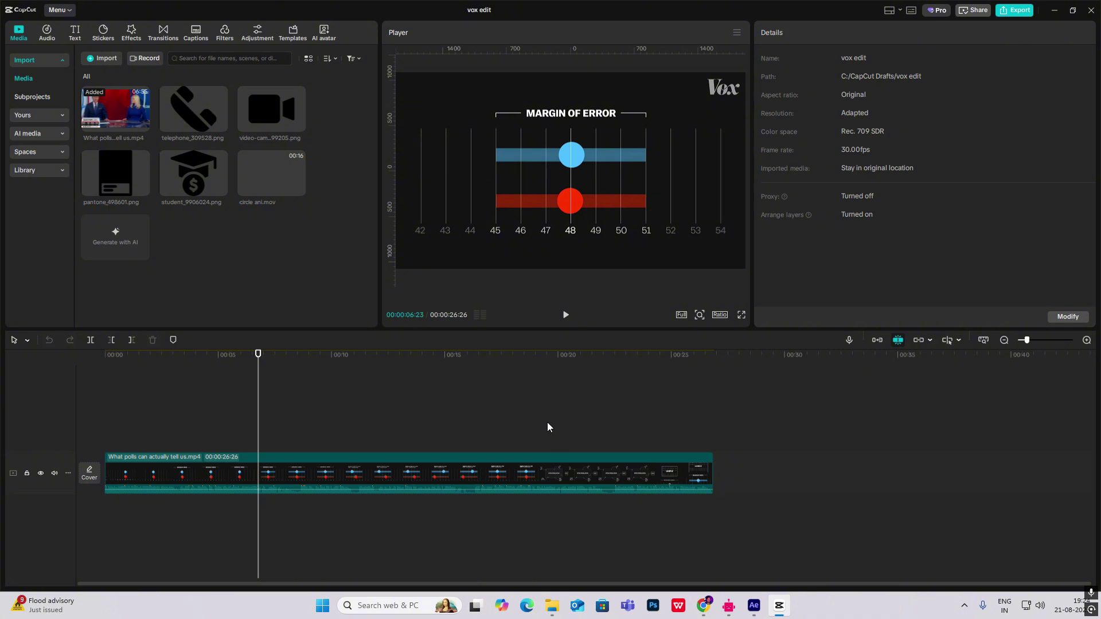
Scrub through the reference clip to examine its margin-of-error chart and voting-population graphics.
{"action": "left_click", "coordinate": [174, 434]}
{"action": "left_click_drag", "start_coordinate": [174, 435], "coordinate": [281, 466]}
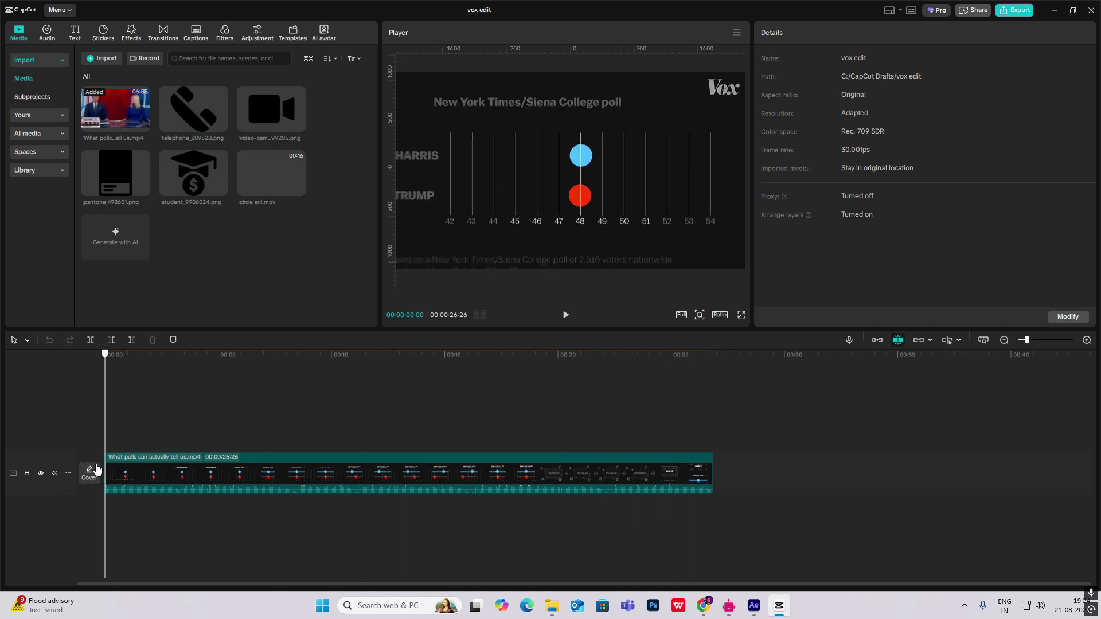
{"action": "left_click_drag", "start_coordinate": [163, 477], "coordinate": [187, 473]}
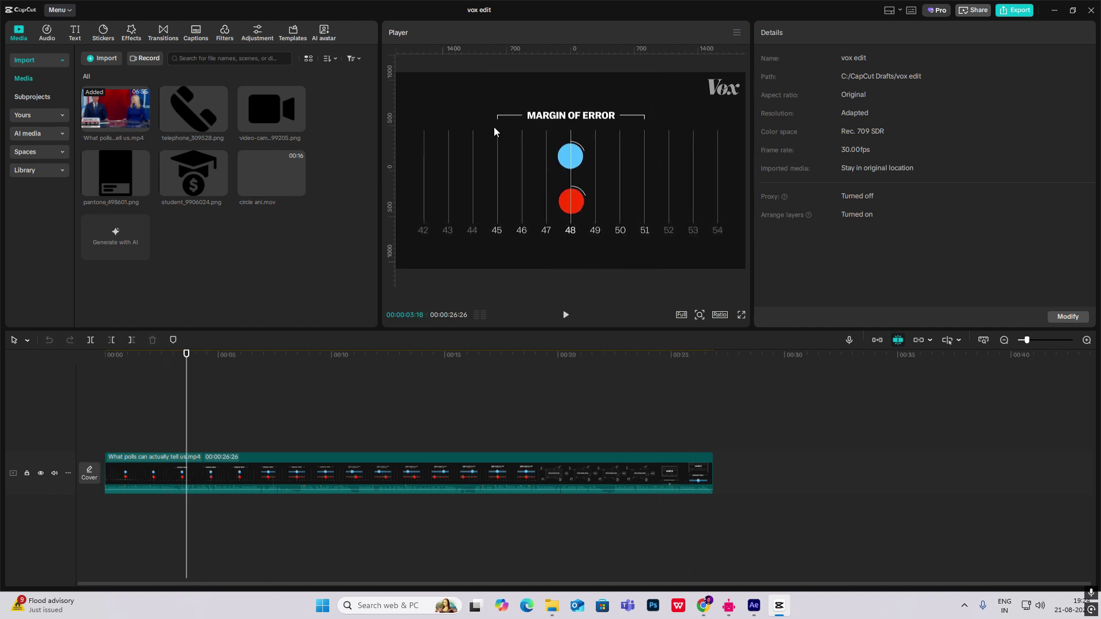
{"action": "left_click_drag", "start_coordinate": [187, 420], "coordinate": [540, 498]}
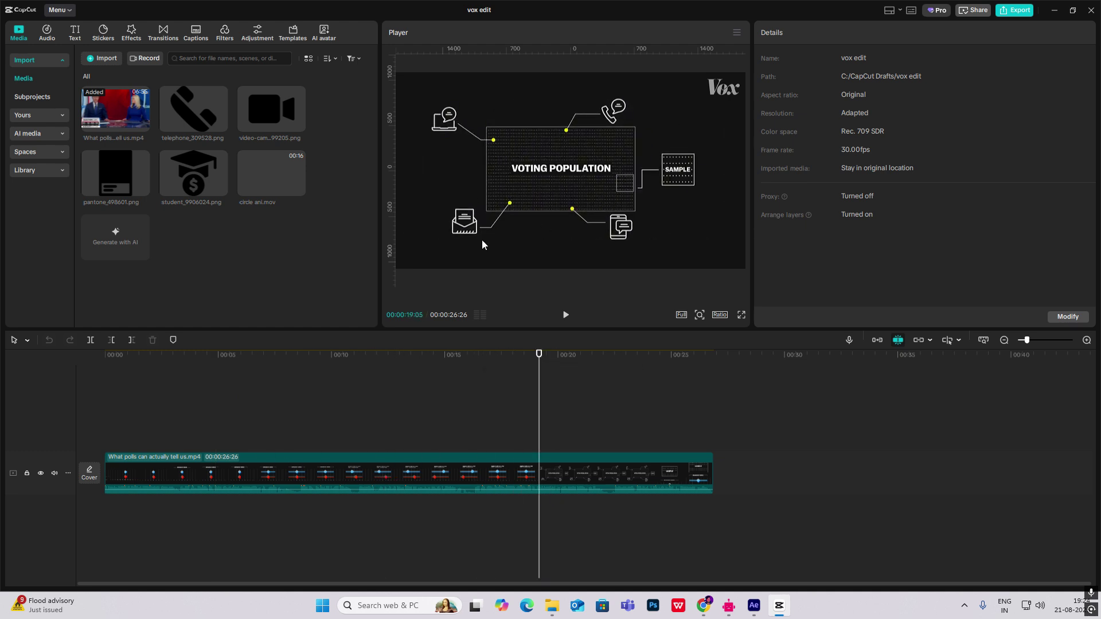
{"action": "left_click_drag", "start_coordinate": [552, 430], "coordinate": [118, 424]}
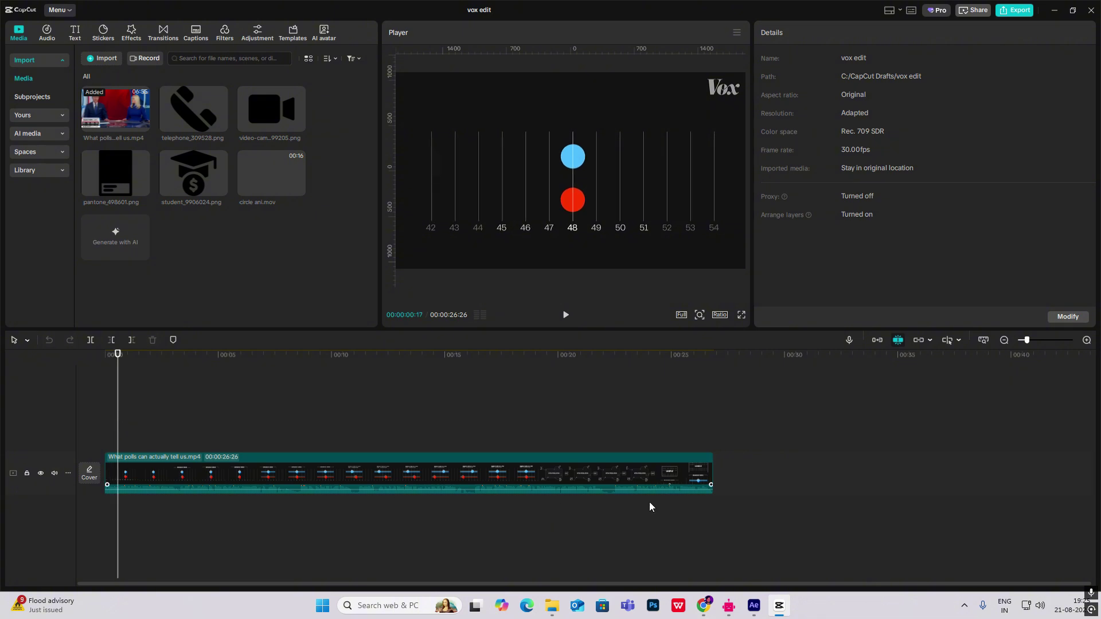
Move the reference clip to an upper track starting at about 23 seconds, then separate its audio and delete it.
{"action": "left_click_drag", "start_coordinate": [486, 485], "coordinate": [647, 469]}
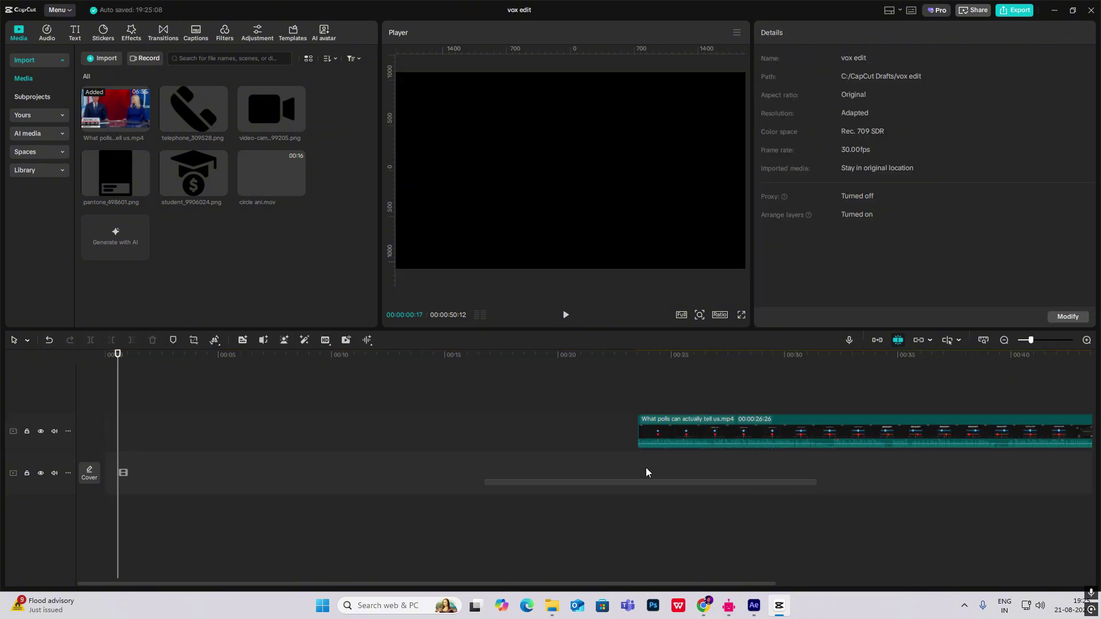
{"action": "left_click", "coordinate": [778, 434]}
{"action": "right_click", "coordinate": [778, 434]}
{"action": "left_click", "coordinate": [806, 320]}
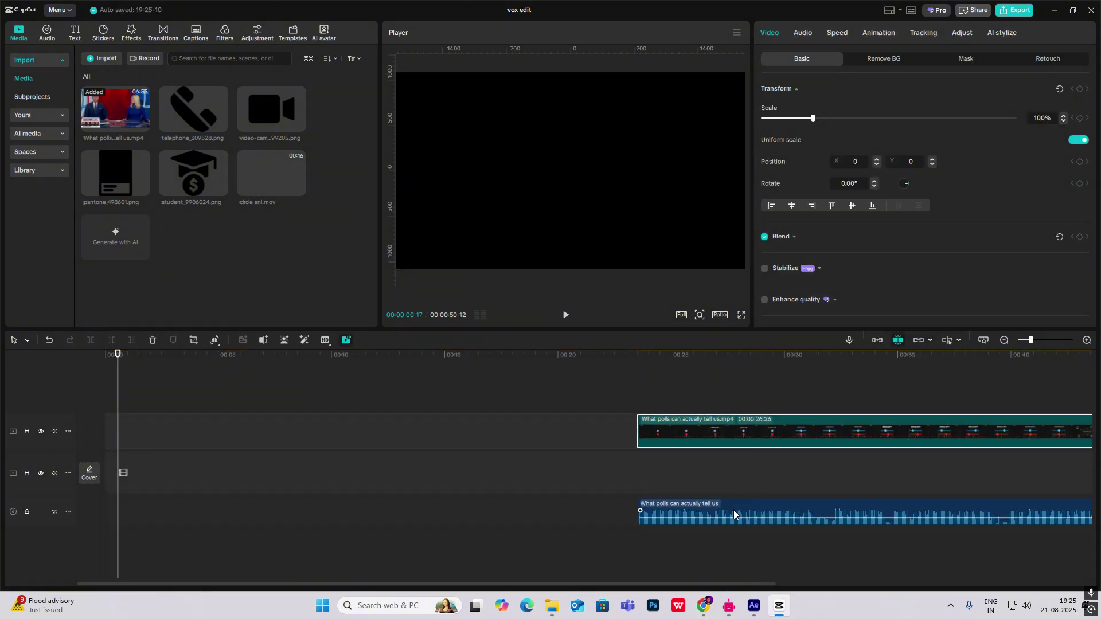
{"action": "left_click", "coordinate": [731, 499]}
{"action": "key", "text": "Delete"}
{"action": "left_click", "coordinate": [675, 385]}
{"action": "left_click_drag", "start_coordinate": [675, 385], "coordinate": [685, 396]}
Add a default text clip at the start of the timeline and replace its text with the solid square symbol ■.
{"action": "left_click", "coordinate": [74, 32]}
{"action": "left_click_drag", "start_coordinate": [105, 77], "coordinate": [105, 405]}
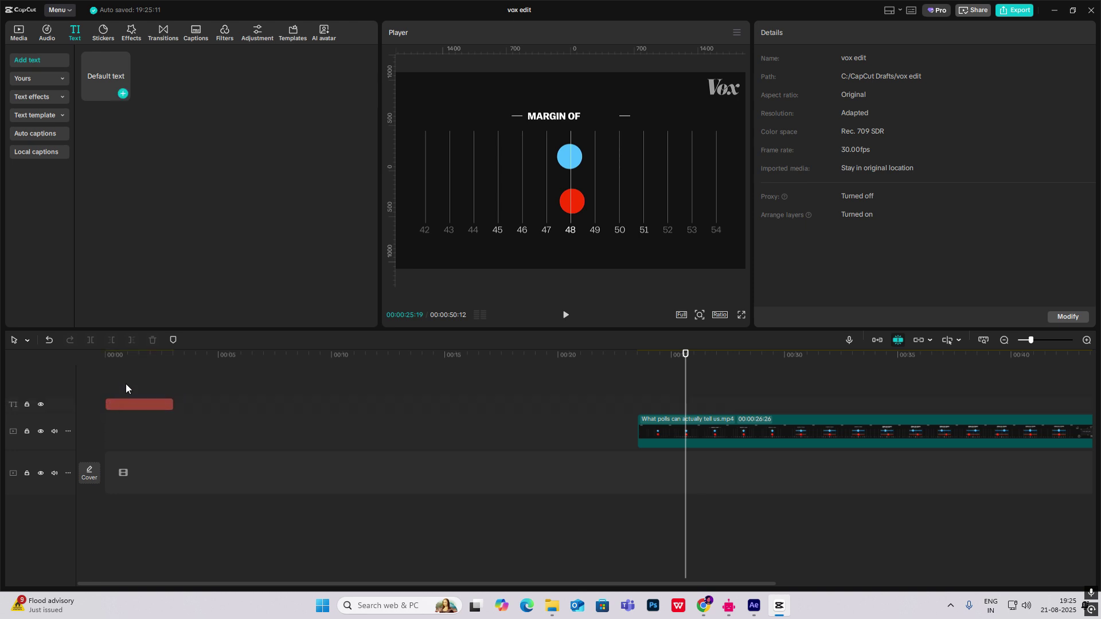
{"action": "left_click", "coordinate": [128, 383]}
{"action": "left_click", "coordinate": [130, 405]}
{"action": "left_click", "coordinate": [827, 99]}
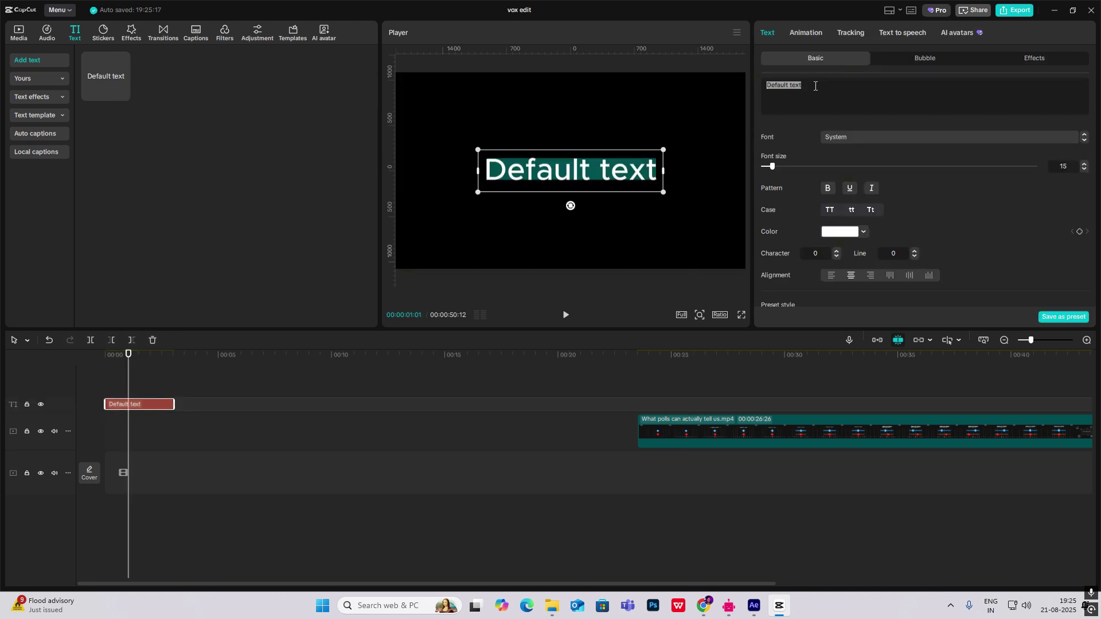
{"action": "key", "text": "super+period"}
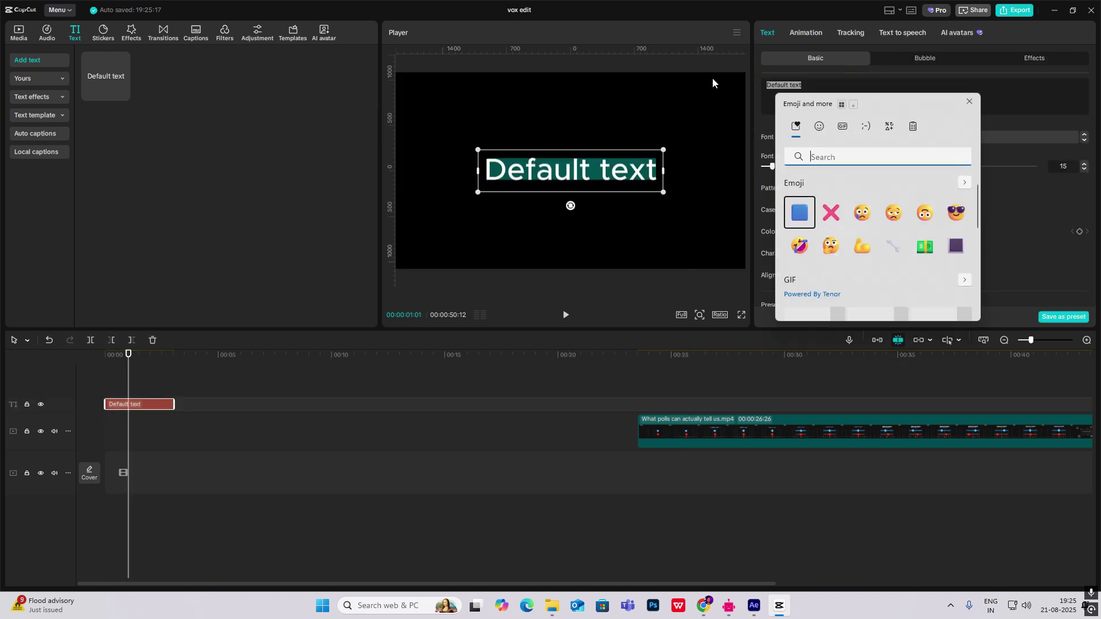
{"action": "left_click", "coordinate": [889, 126]}
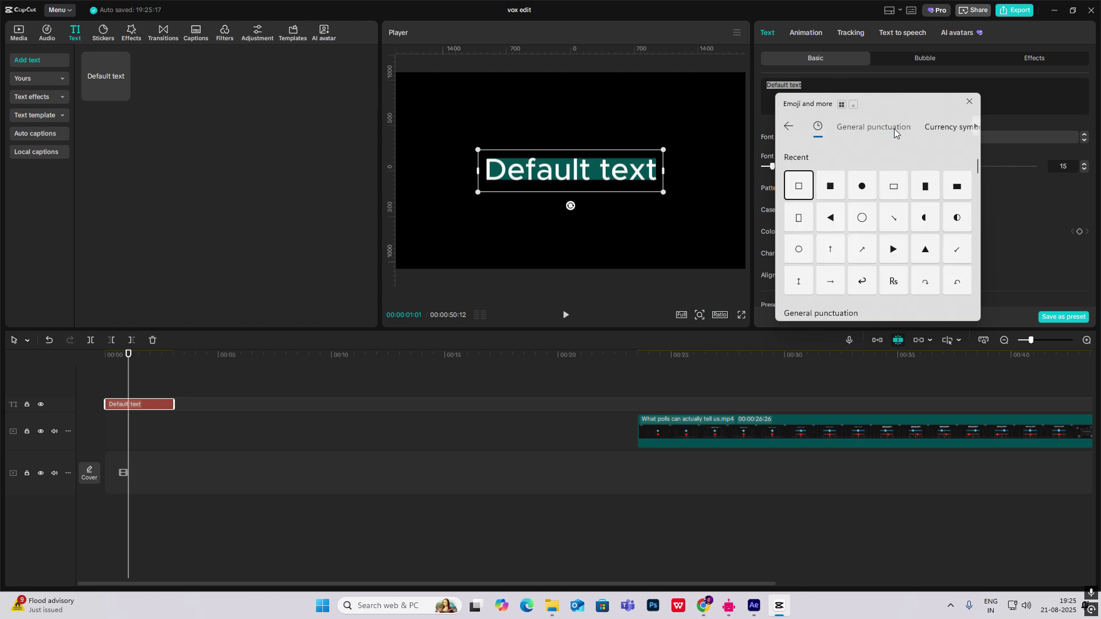
{"action": "left_click", "coordinate": [829, 186]}
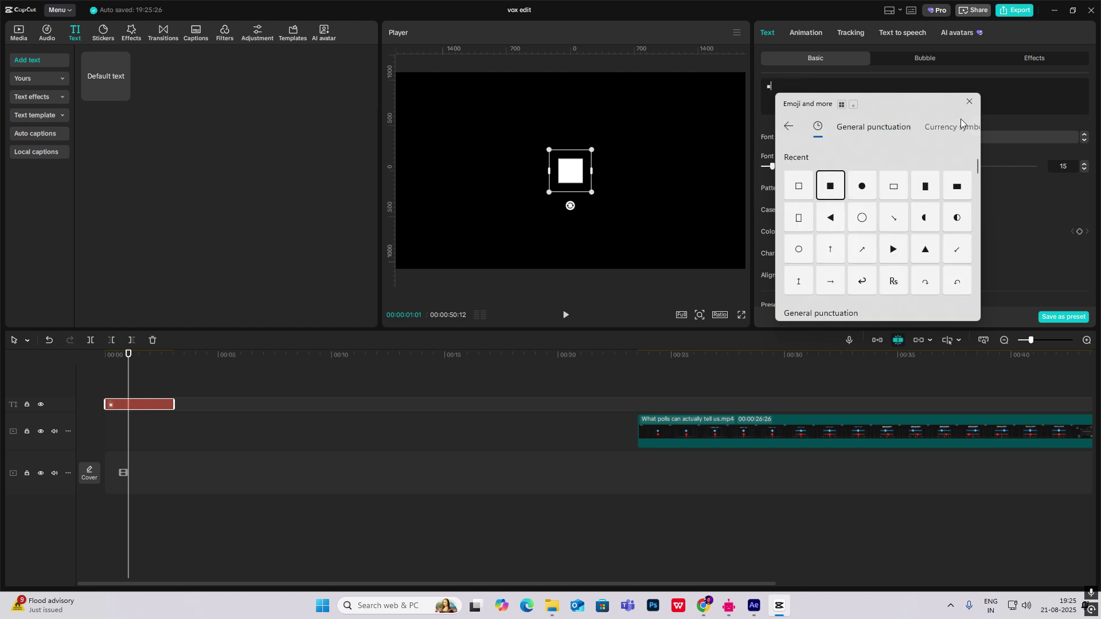
{"action": "left_click", "coordinate": [969, 102]}
Fill the frame with the square at font size 226 and colour it with the dark background sampled from the reference clip.
{"action": "left_click_drag", "start_coordinate": [772, 167], "coordinate": [966, 168]}
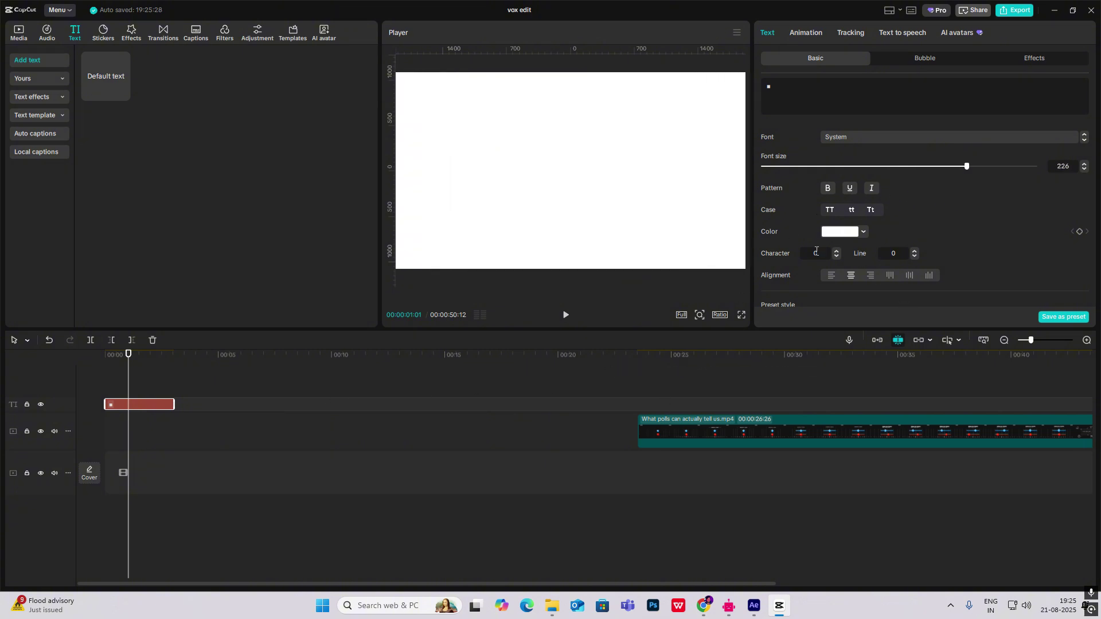
{"action": "left_click_drag", "start_coordinate": [128, 365], "coordinate": [664, 392]}
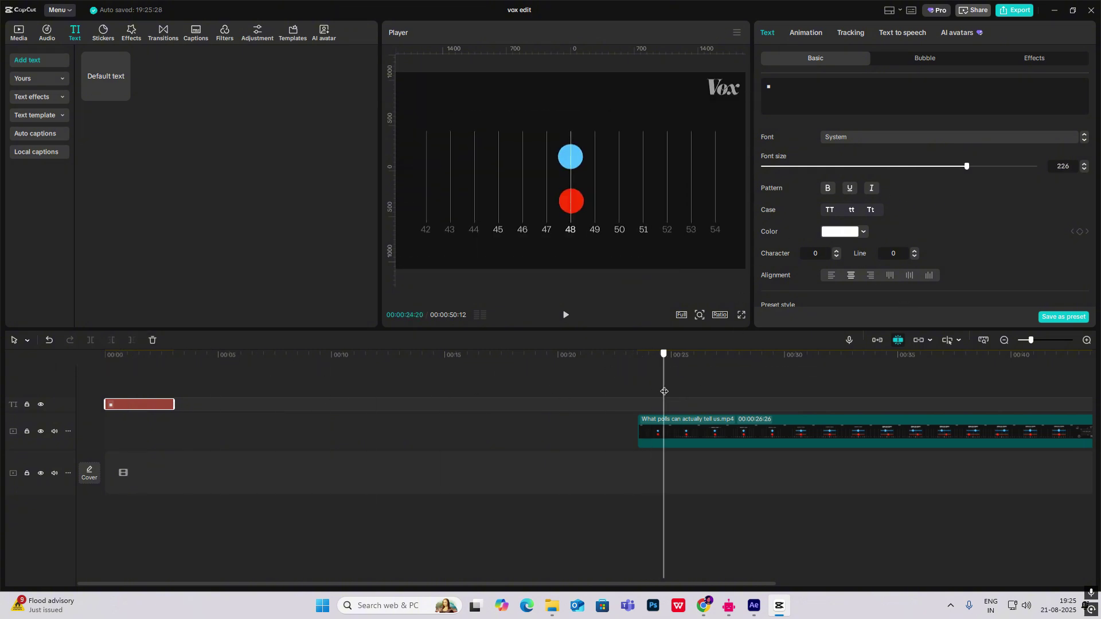
{"action": "left_click", "coordinate": [833, 233]}
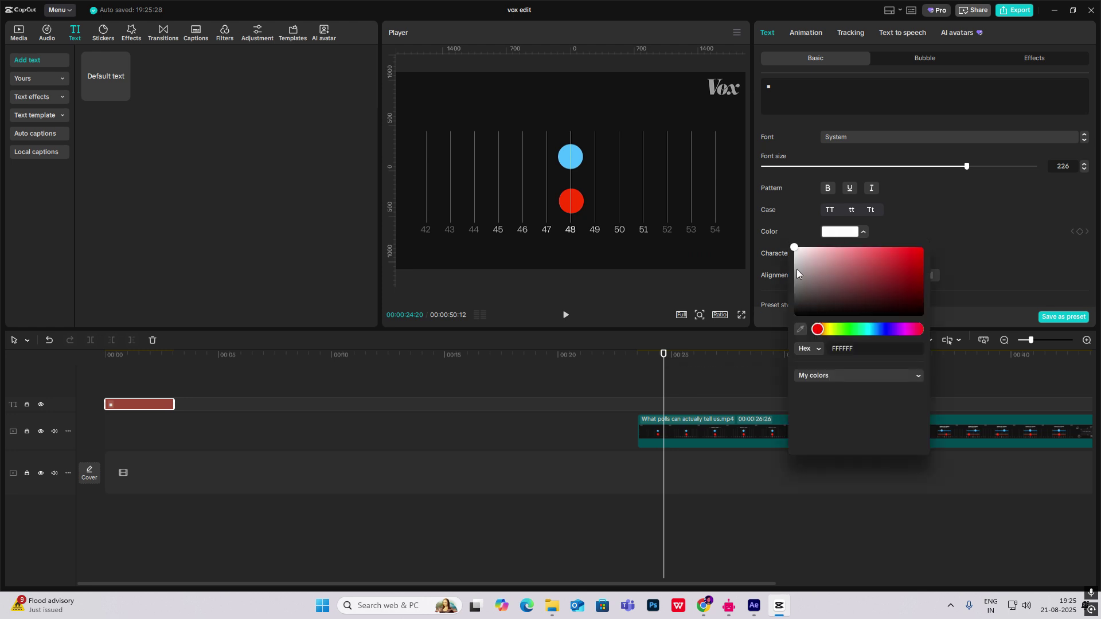
{"action": "left_click", "coordinate": [801, 331]}
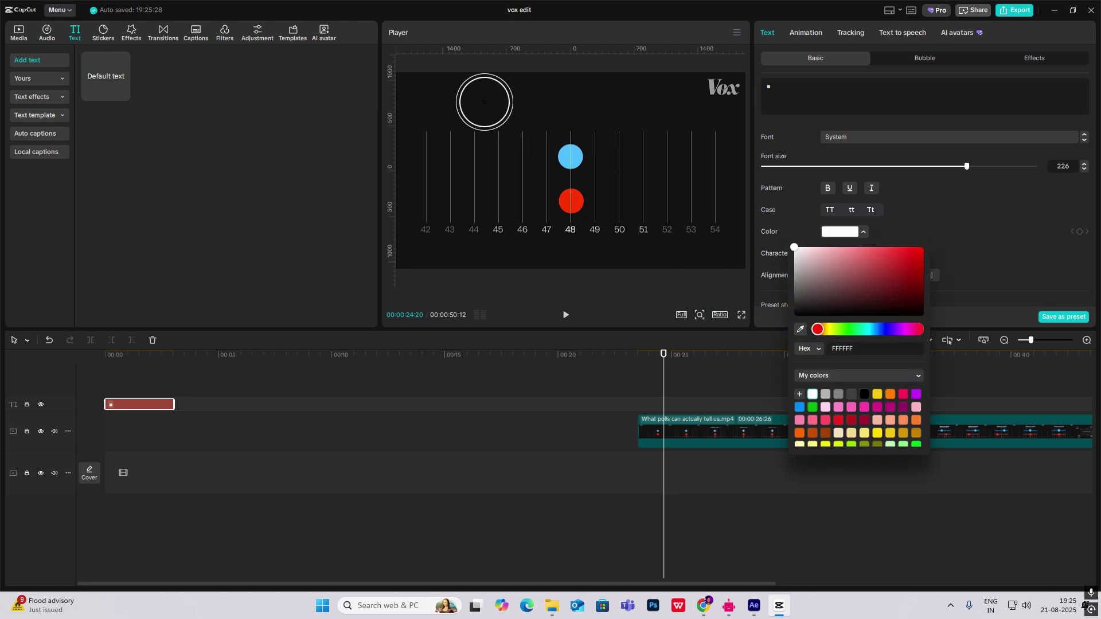
{"action": "left_click", "coordinate": [484, 102]}
{"action": "left_click", "coordinate": [126, 354]}
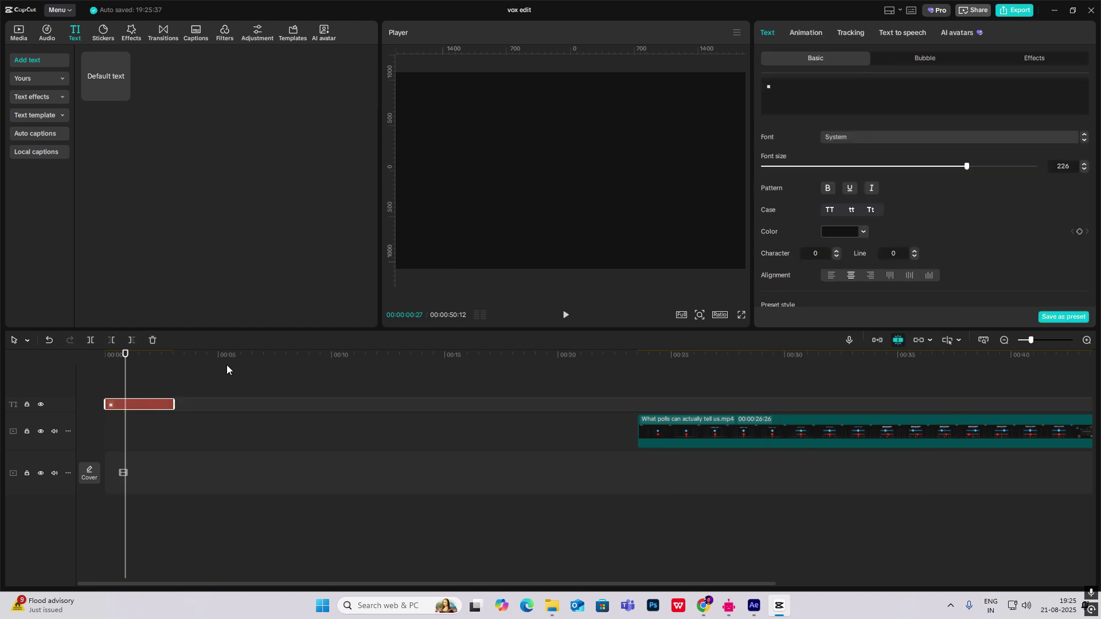
Add a second default text clip above the square at the timeline start and replace its text with a row of underscores.
{"action": "left_click", "coordinate": [640, 405]}
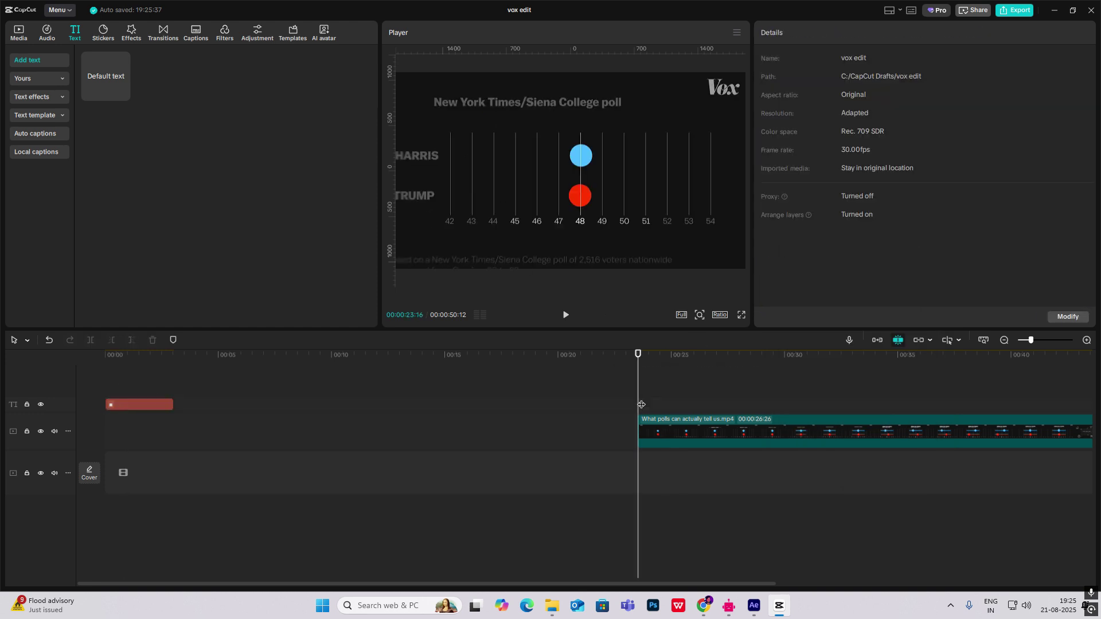
{"action": "left_click_drag", "start_coordinate": [641, 405], "coordinate": [657, 406]}
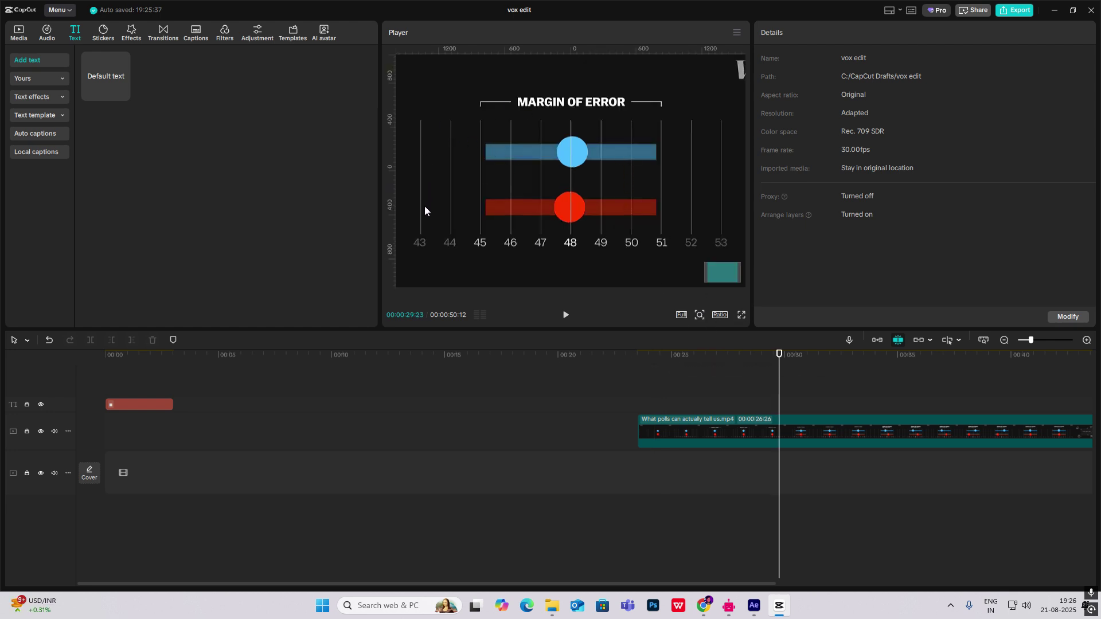
{"action": "left_click_drag", "start_coordinate": [130, 384], "coordinate": [157, 405]}
{"action": "left_click_drag", "start_coordinate": [106, 75], "coordinate": [119, 387]}
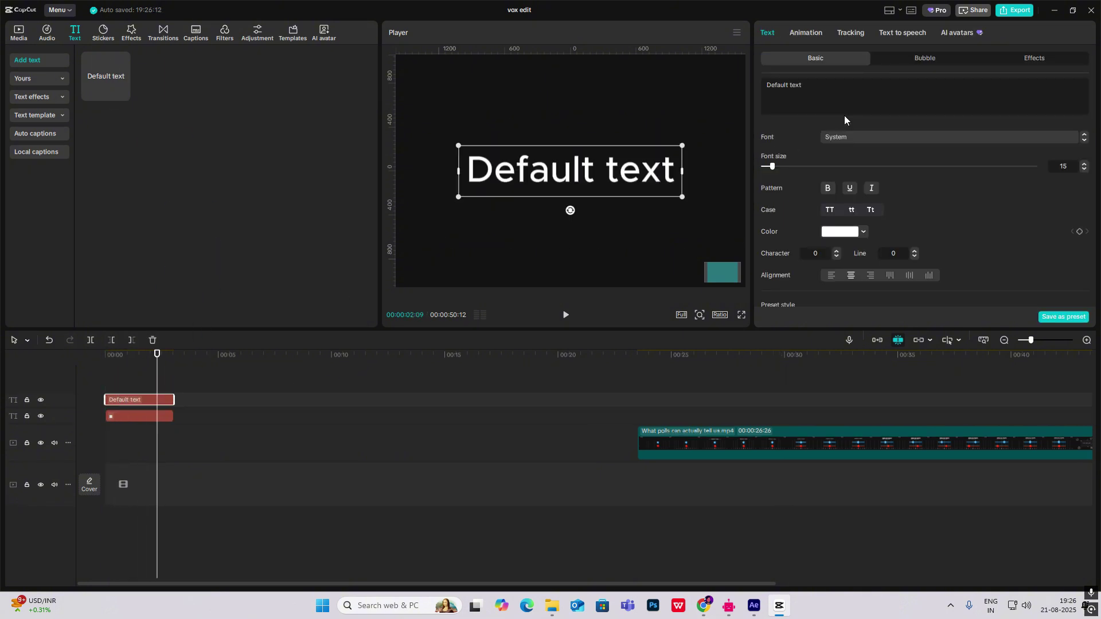
{"action": "key", "text": "ctrl+a"}
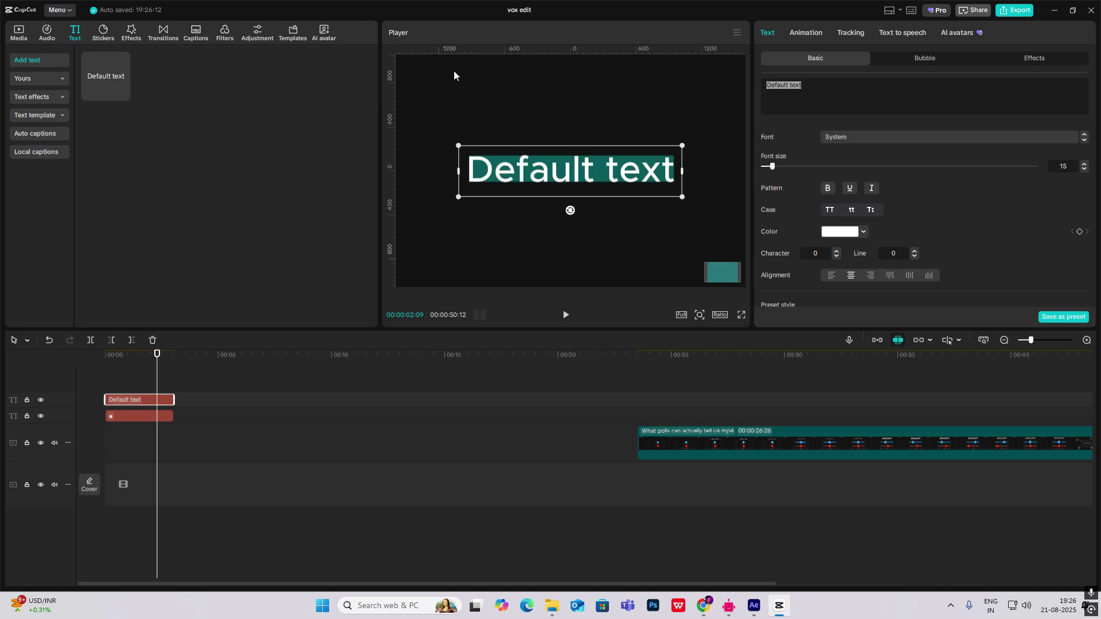
{"action": "type", "text": "______________"}
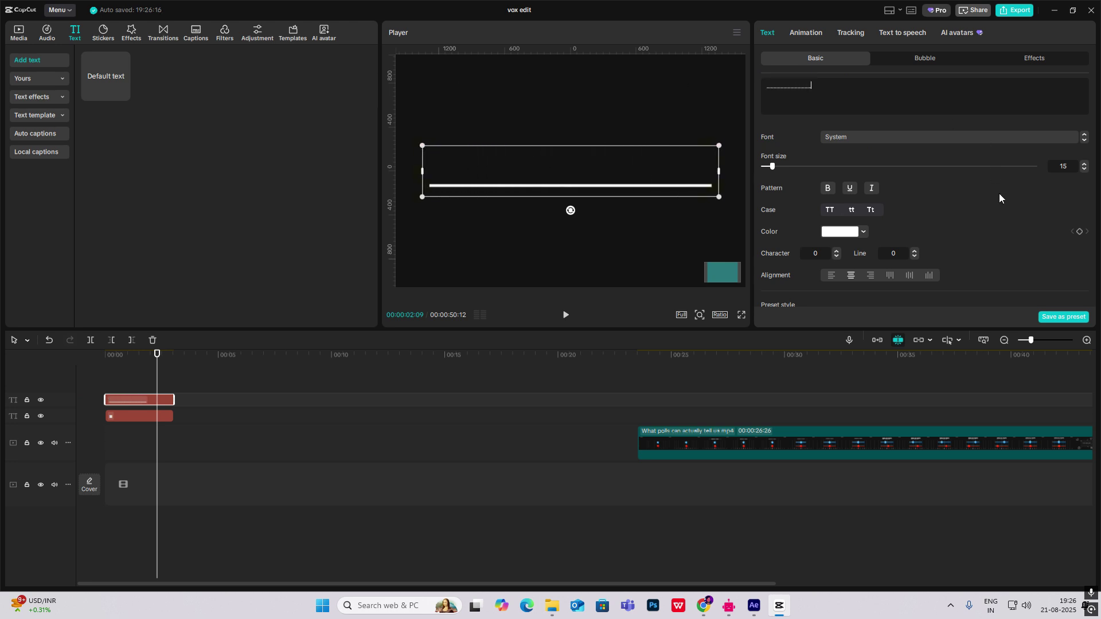
Scale the underscore line down to about 31%, turn it vertical and place it near the left edge of the frame.
{"action": "scroll", "coordinate": [992, 195], "scroll_direction": "down", "scroll_amount": 4}
{"action": "left_click_drag", "start_coordinate": [811, 296], "coordinate": [775, 302]}
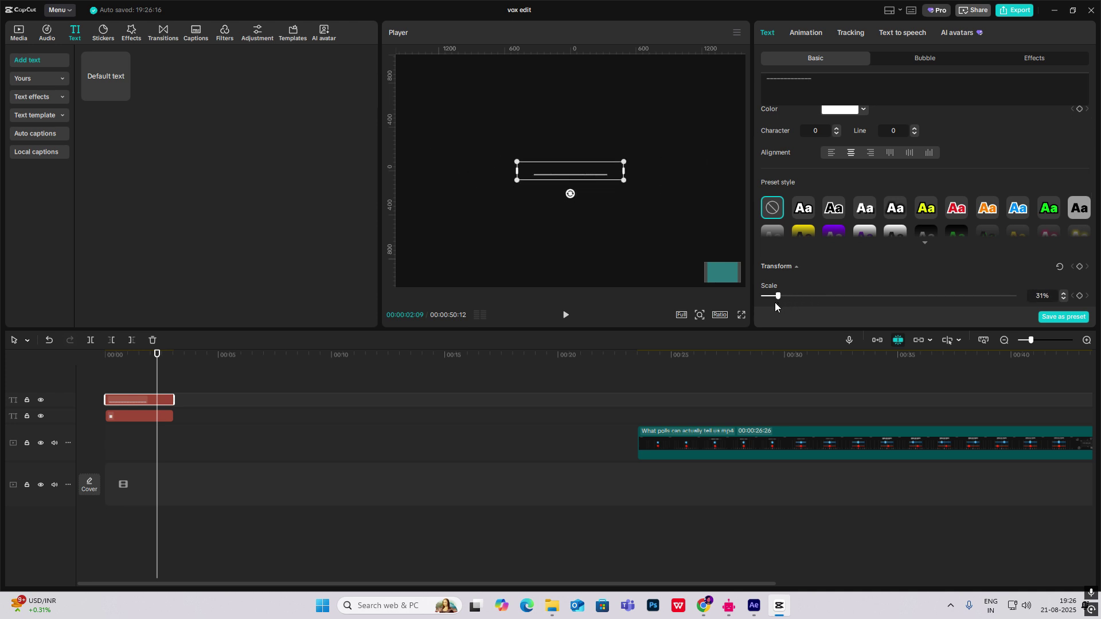
{"action": "left_click_drag", "start_coordinate": [570, 193], "coordinate": [424, 170]}
{"action": "left_click_drag", "start_coordinate": [432, 124], "coordinate": [482, 74]}
{"action": "left_click_drag", "start_coordinate": [425, 153], "coordinate": [418, 158]}
Compare the vertical line with the reference chart and shorten it by setting its font size to 11.
{"action": "left_click", "coordinate": [137, 417]}
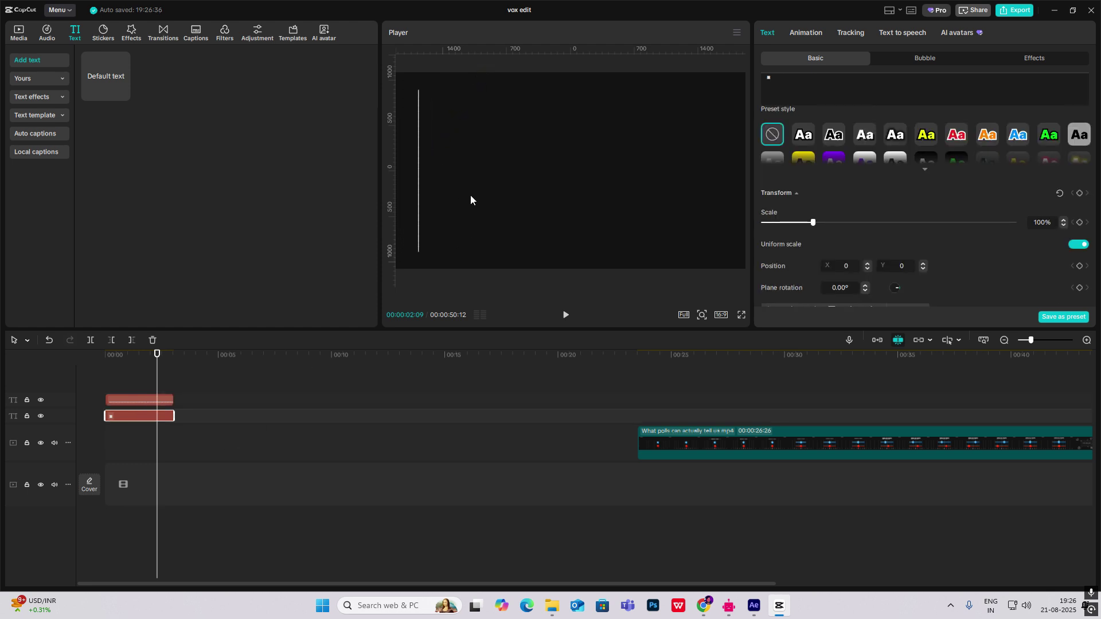
{"action": "left_click", "coordinate": [659, 416]}
{"action": "left_click_drag", "start_coordinate": [659, 414], "coordinate": [104, 394]}
{"action": "left_click", "coordinate": [130, 400]}
{"action": "left_click", "coordinate": [122, 379]}
{"action": "left_click", "coordinate": [132, 398]}
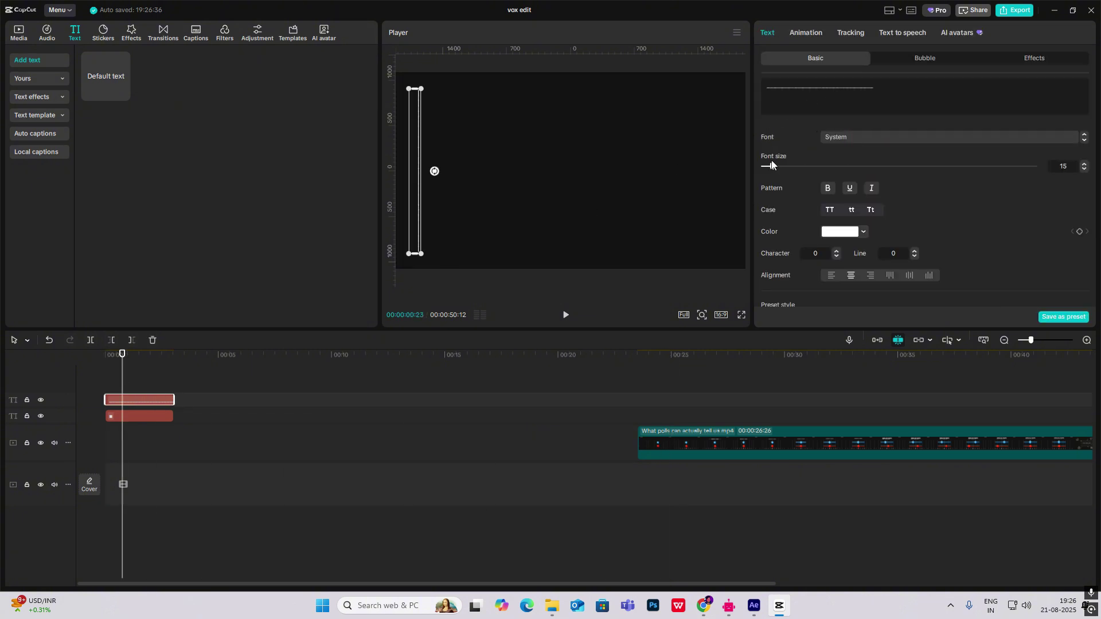
{"action": "left_click_drag", "start_coordinate": [772, 170], "coordinate": [769, 167]}
{"action": "left_click", "coordinate": [523, 189]}
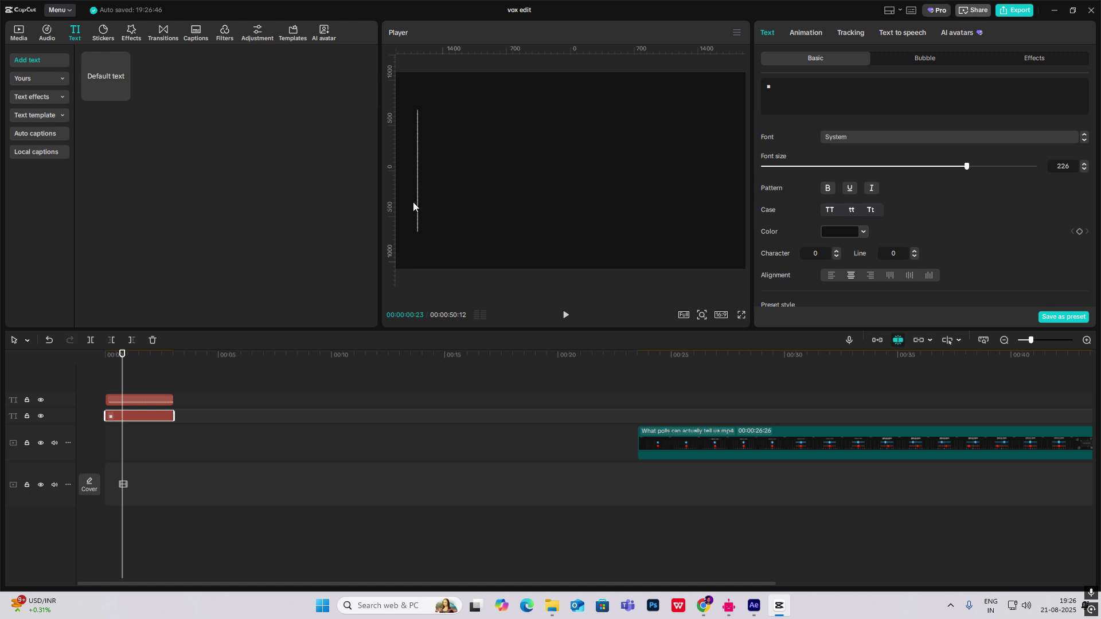
Make six copies of the vertical line on separate tracks and space all seven across the frame.
{"action": "left_click", "coordinate": [140, 402]}
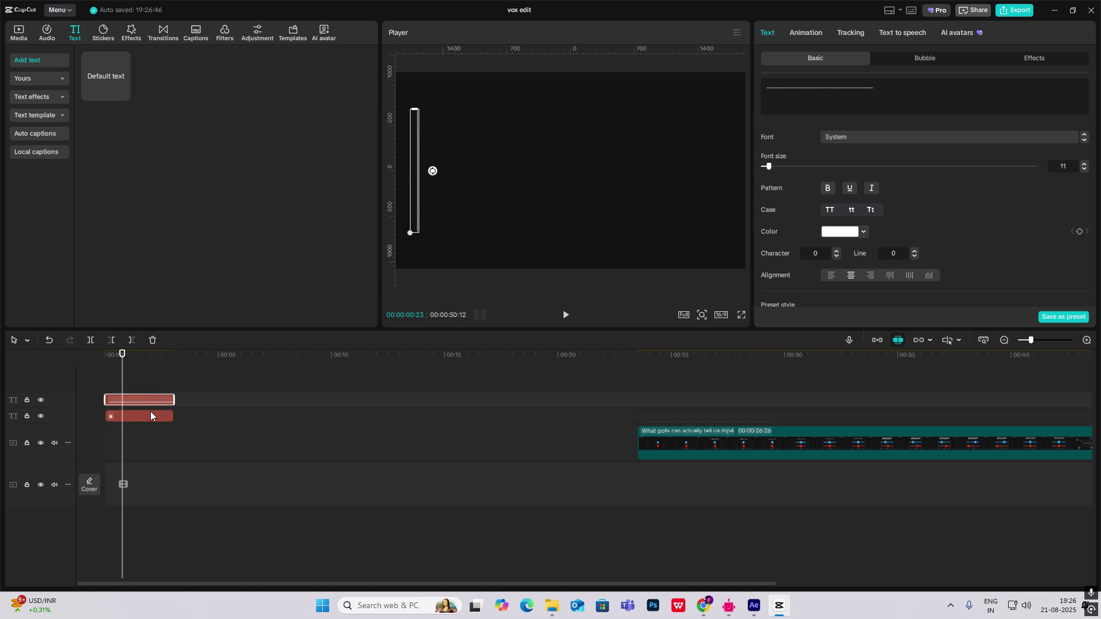
{"action": "key", "text": "ctrl+v"}
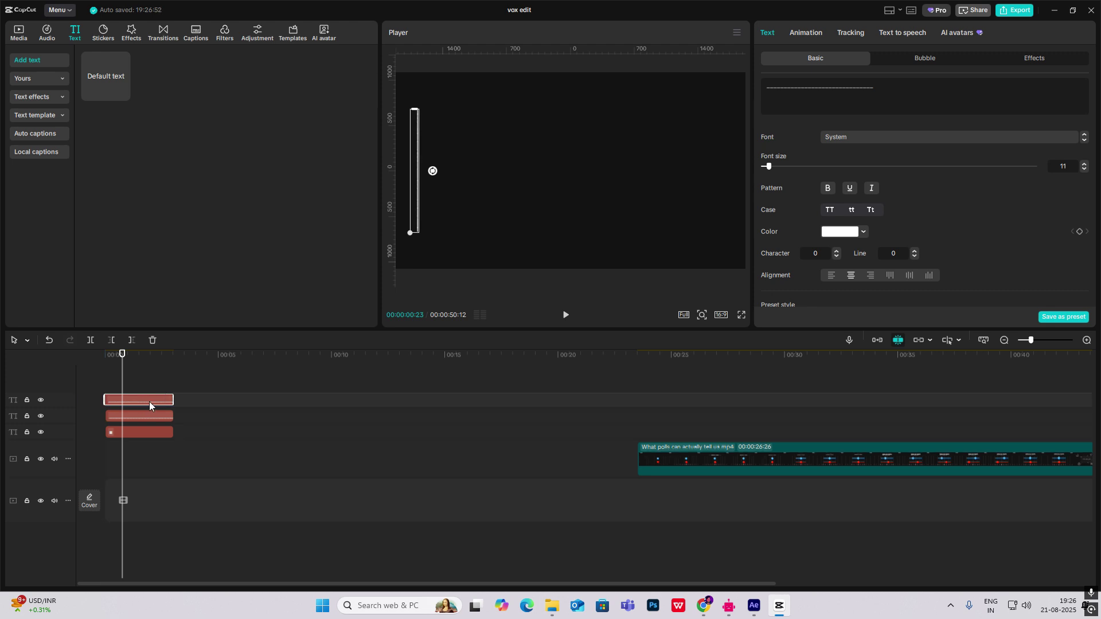
{"action": "key", "text": "ctrl+v"}
{"action": "key", "text": "ctrl+v"}
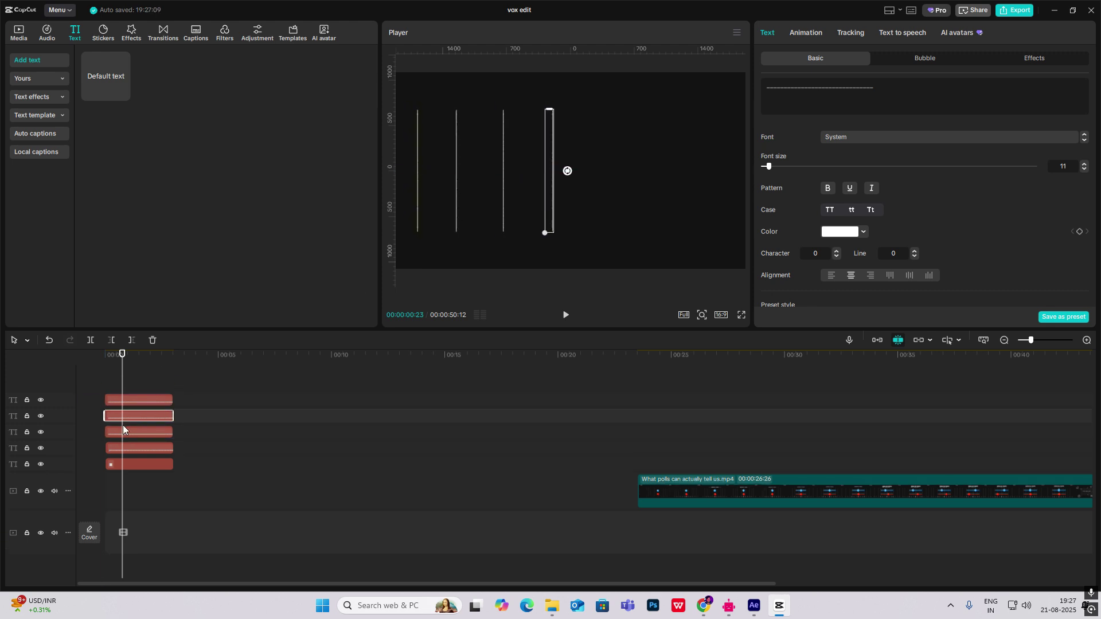
{"action": "key", "text": "ctrl+v"}
{"action": "key", "text": "ctrl+v"}
{"action": "key", "text": "ctrl+v"}
{"action": "left_click_drag", "start_coordinate": [437, 169], "coordinate": [433, 170]}
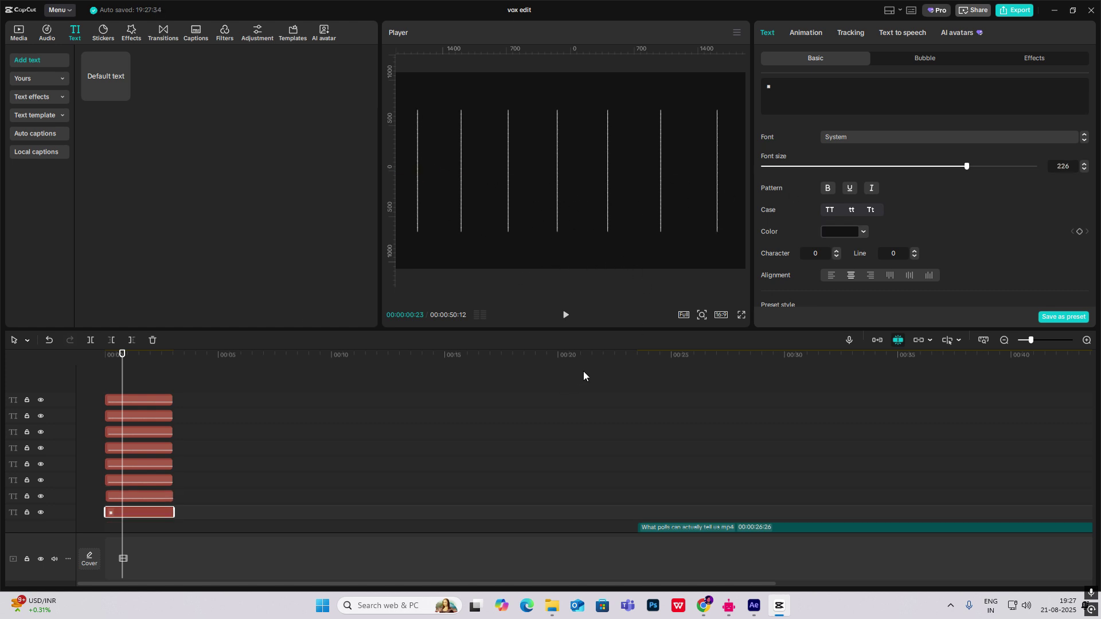
Apply the Flash loop animation to all seven vertical lines and preview it from the start.
{"action": "left_click_drag", "start_coordinate": [174, 400], "coordinate": [98, 497]}
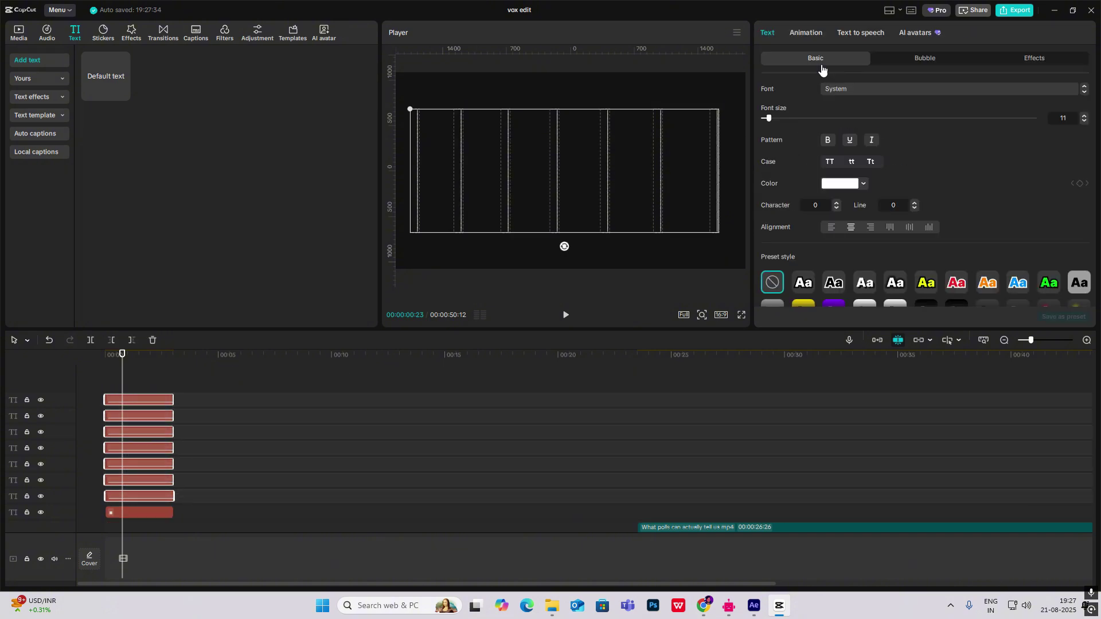
{"action": "left_click", "coordinate": [810, 36]}
{"action": "left_click", "coordinate": [1038, 63]}
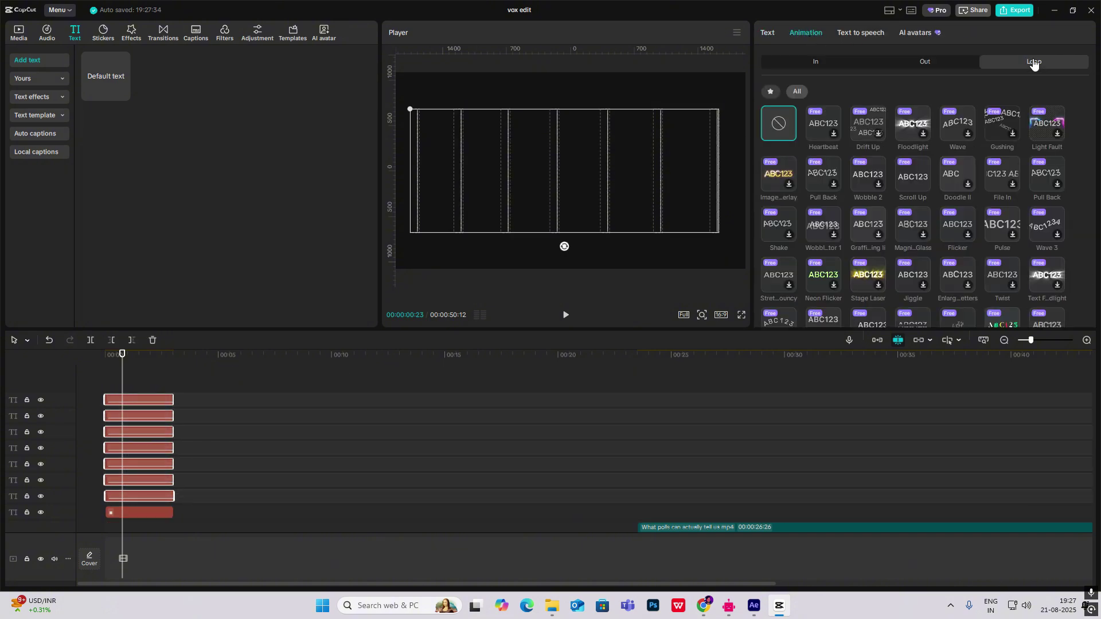
{"action": "left_click", "coordinate": [765, 91]}
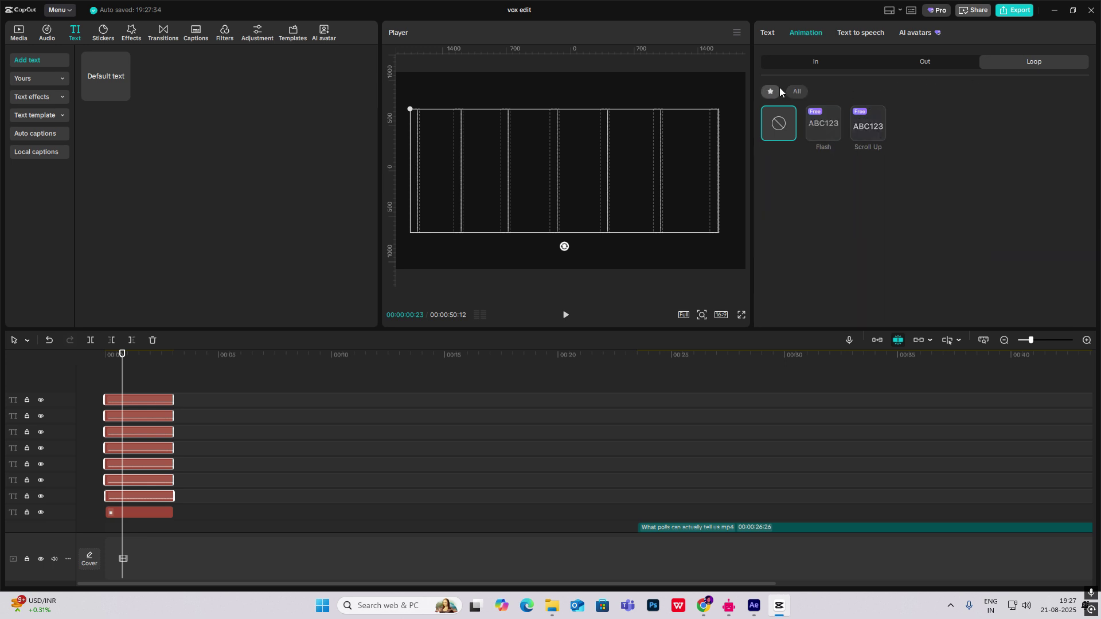
{"action": "left_click", "coordinate": [829, 129]}
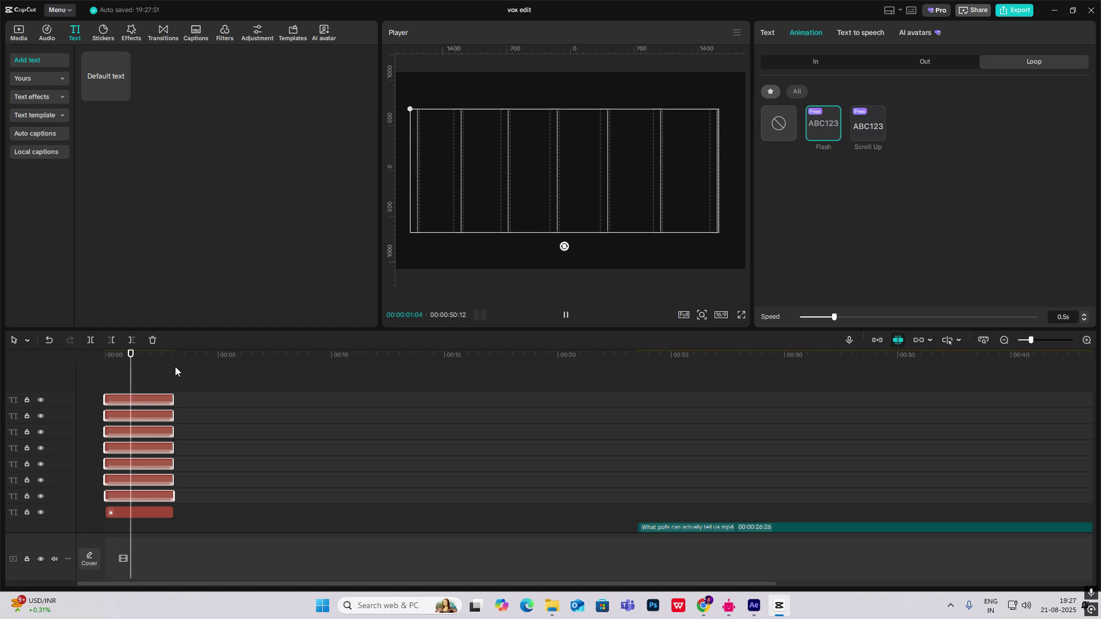
{"action": "left_click", "coordinate": [129, 374]}
{"action": "mouse_move", "coordinate": [105, 379]}
{"action": "left_mouse_down"}
{"action": "mouse_move", "coordinate": [143, 390]}
{"action": "mouse_move", "coordinate": [103, 389]}
{"action": "left_mouse_up"}
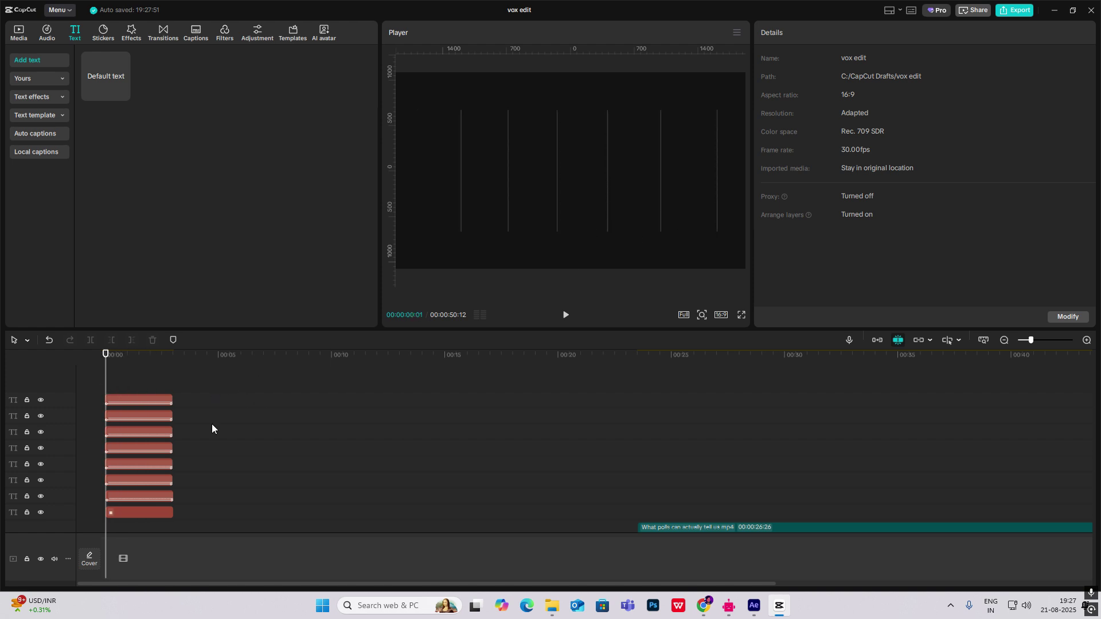
{"action": "scroll", "coordinate": [197, 405], "scroll_direction": "down", "scroll_amount": 1}
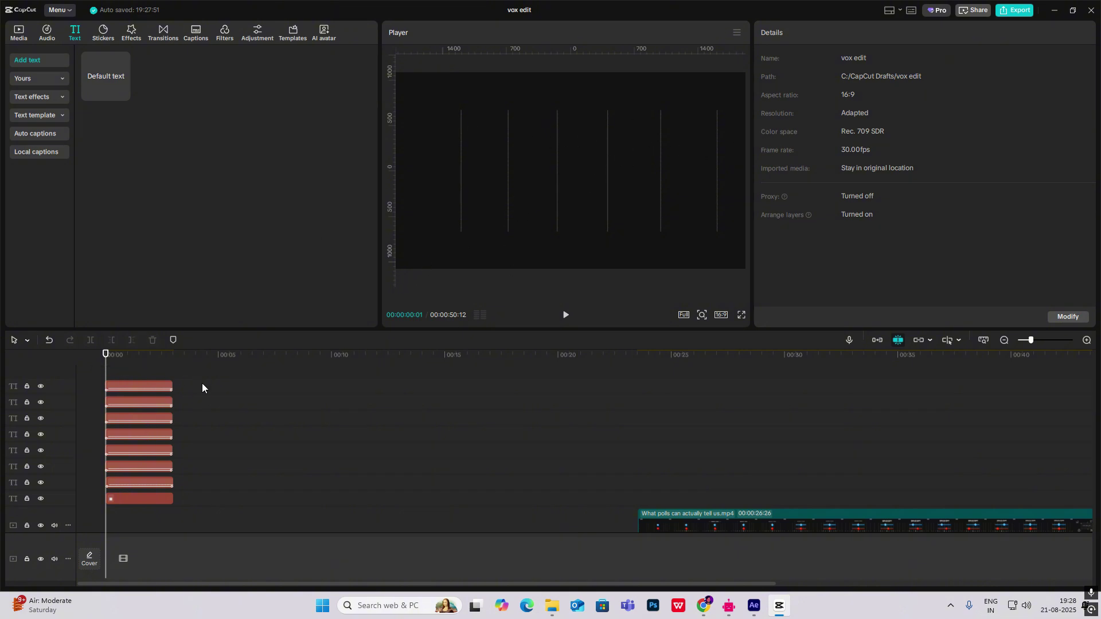
Adjust the Flash loop speed of the two rightmost vertical lines individually, setting the second from the right to 4.0s.
{"action": "left_click_drag", "start_coordinate": [437, 377], "coordinate": [364, 416]}
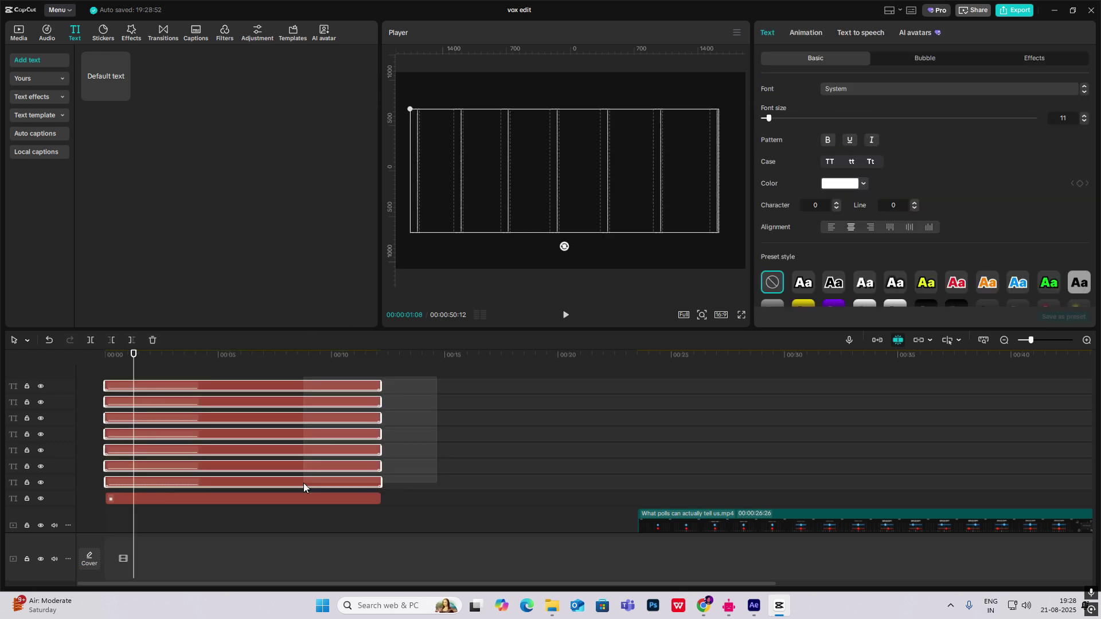
{"action": "left_click", "coordinate": [321, 386]}
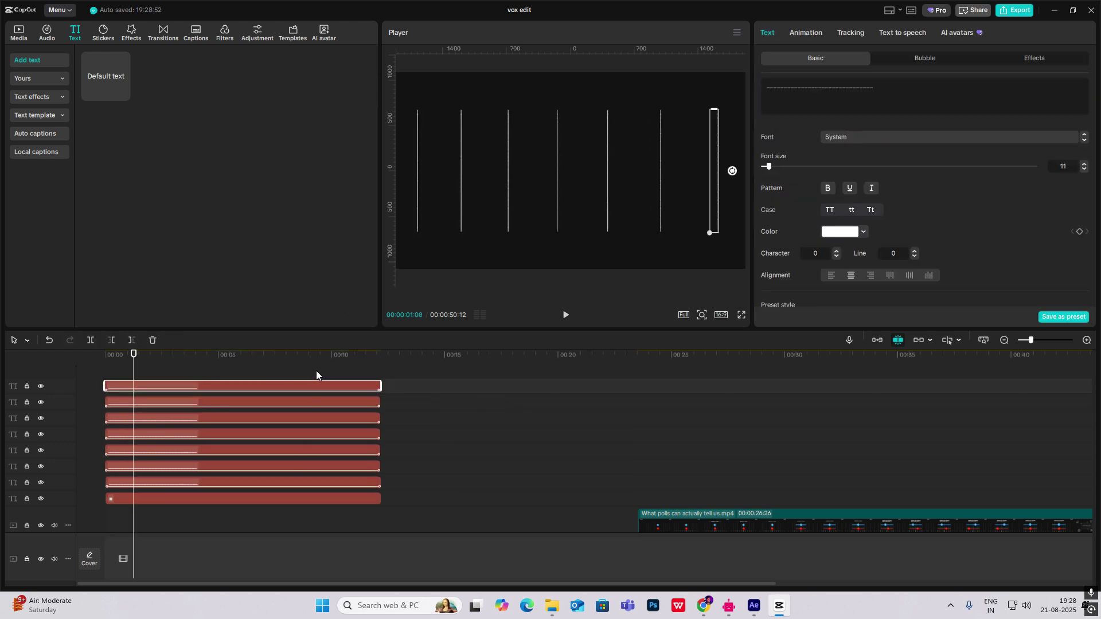
{"action": "left_click", "coordinate": [811, 34]}
{"action": "left_click_drag", "start_coordinate": [888, 317], "coordinate": [926, 319]}
{"action": "left_click", "coordinate": [275, 403]}
{"action": "left_click", "coordinate": [806, 34]}
{"action": "left_click_drag", "start_coordinate": [820, 317], "coordinate": [983, 325]}
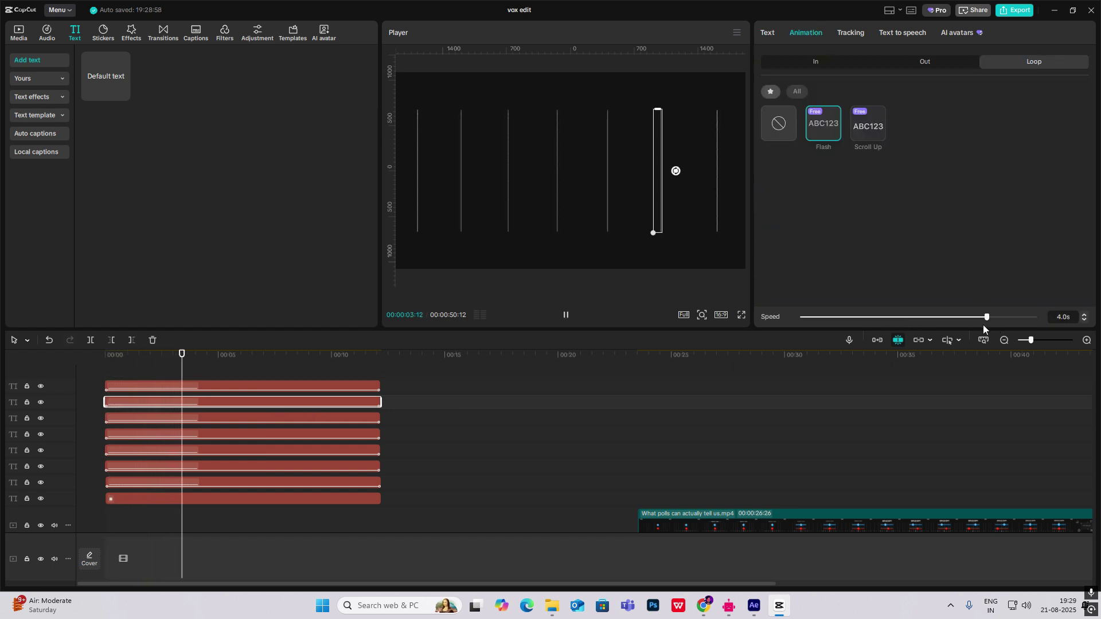
Vary the Flash loop speed of the remaining vertical lines, setting the second line from the left to 3.9s.
{"action": "left_click", "coordinate": [226, 419]}
{"action": "left_click", "coordinate": [806, 34]}
{"action": "left_click_drag", "start_coordinate": [859, 320], "coordinate": [914, 318]}
{"action": "left_click", "coordinate": [225, 436]}
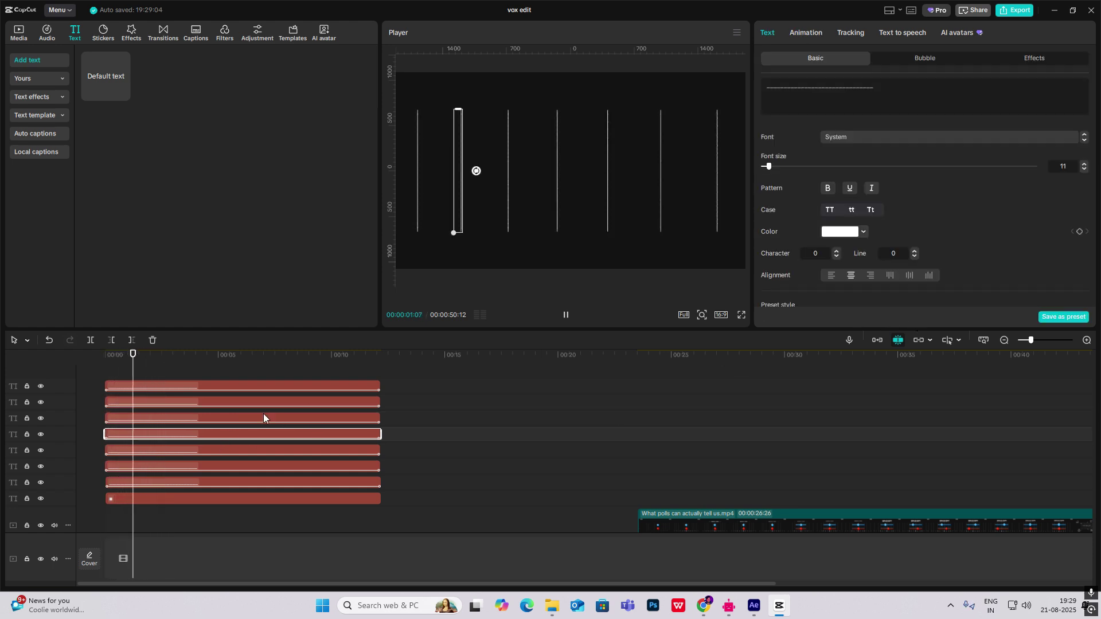
{"action": "left_click", "coordinate": [806, 33]}
{"action": "left_click_drag", "start_coordinate": [820, 317], "coordinate": [984, 317]}
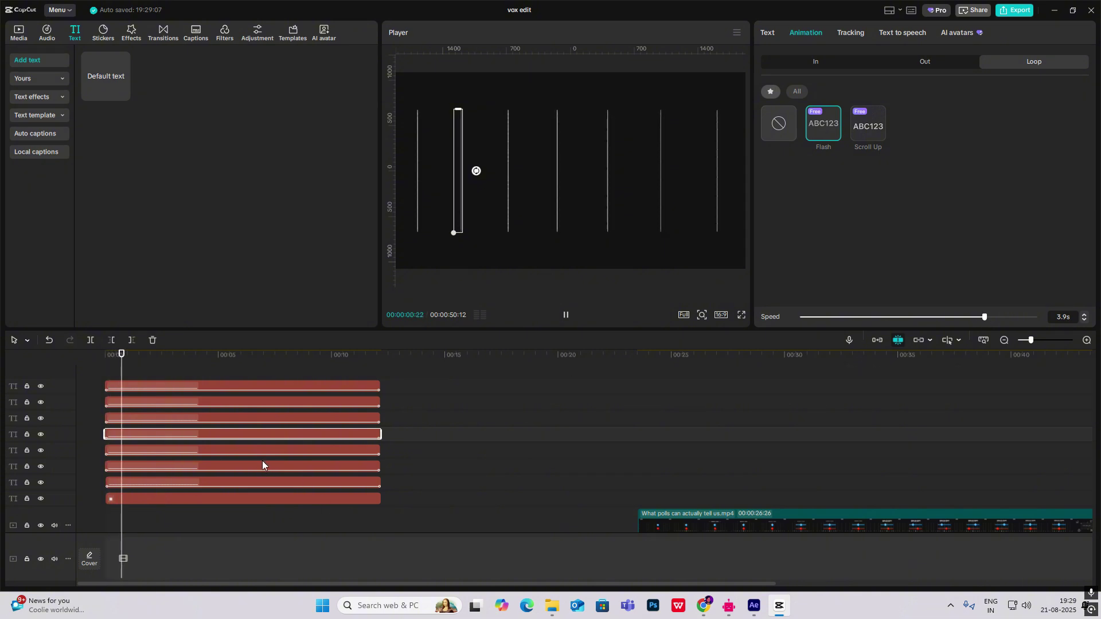
{"action": "left_click", "coordinate": [269, 467]}
{"action": "left_click", "coordinate": [445, 481]}
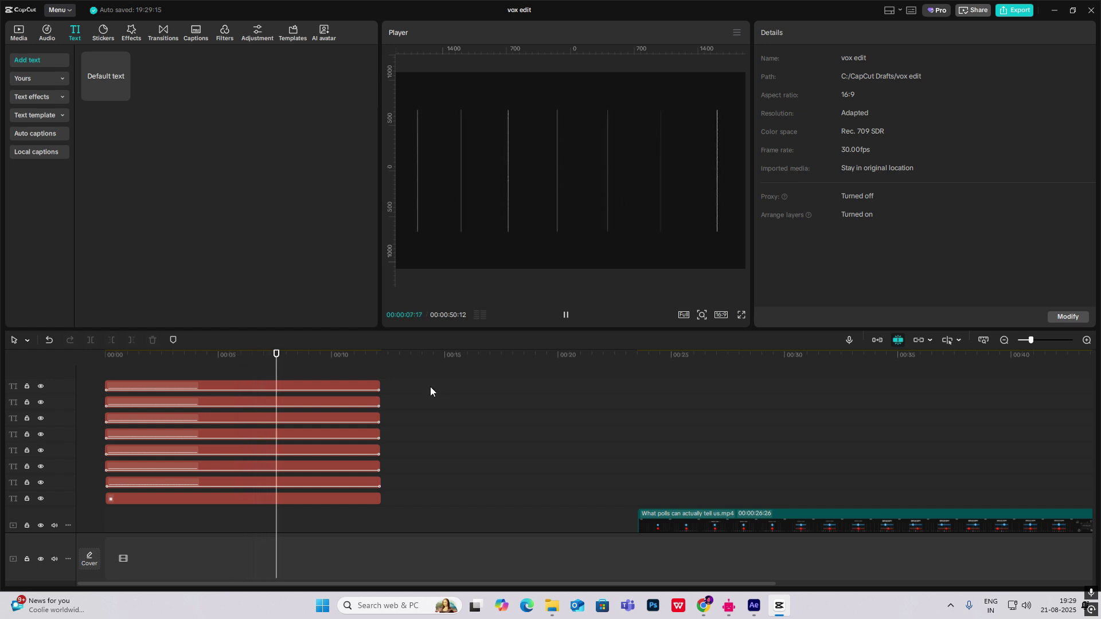
Check the reference chart's number labels and add a default text from the timeline start, as long as the line clips.
{"action": "left_click_drag", "start_coordinate": [671, 497], "coordinate": [696, 508]}
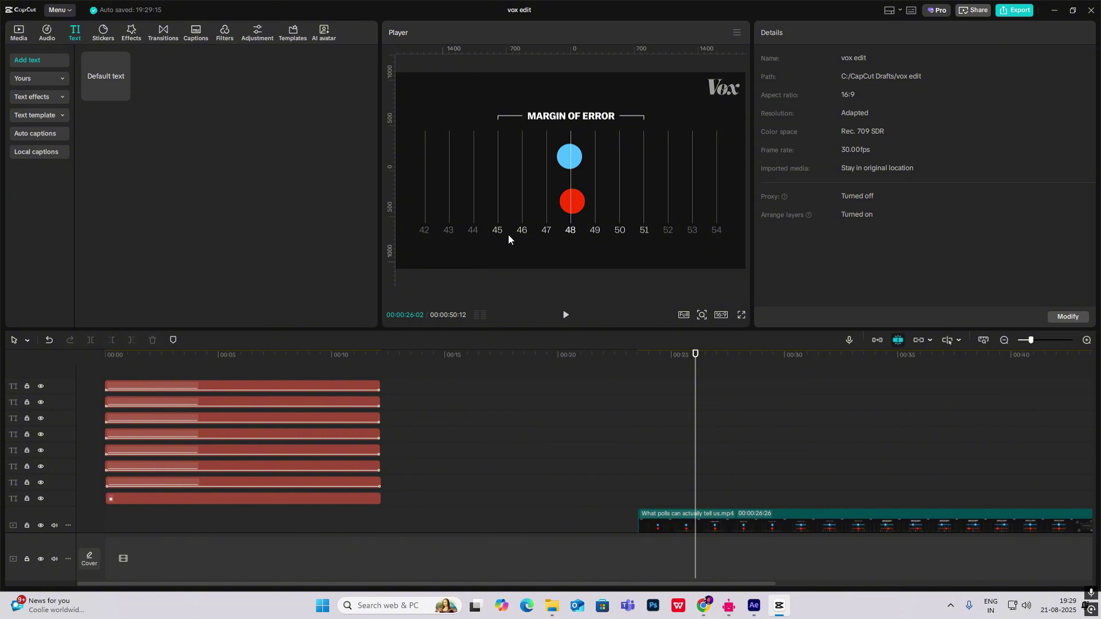
{"action": "left_click_drag", "start_coordinate": [141, 373], "coordinate": [75, 364]}
{"action": "left_click_drag", "start_coordinate": [106, 77], "coordinate": [380, 385]}
{"action": "scroll", "coordinate": [184, 458], "scroll_direction": "down", "scroll_amount": 2}
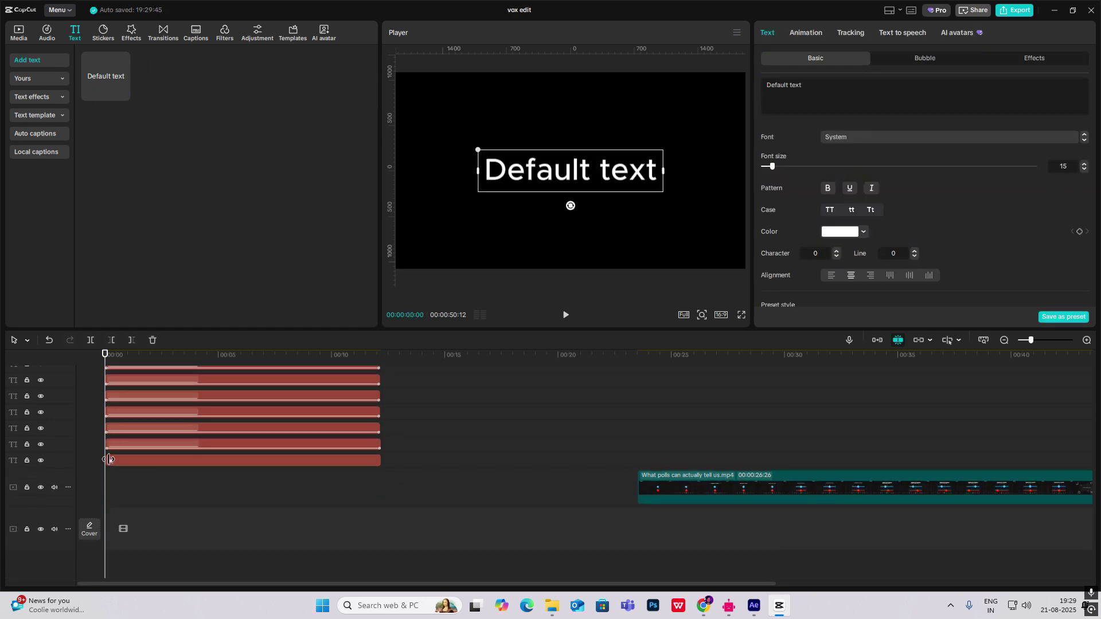
{"action": "left_click", "coordinate": [109, 460]}
{"action": "key", "text": "space"}
{"action": "key", "text": "space"}
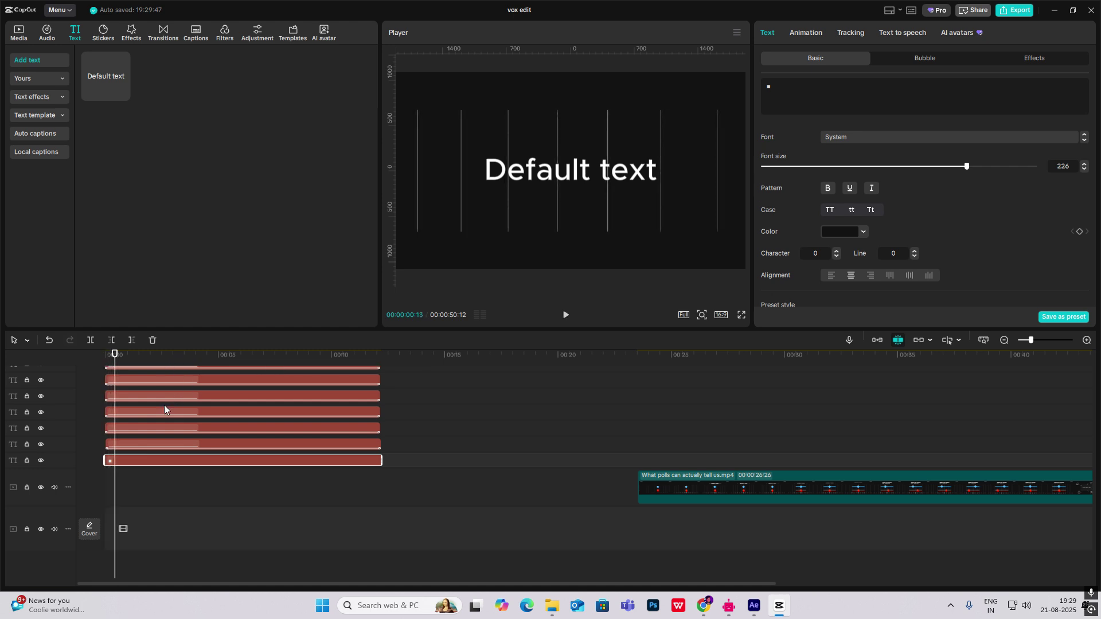
Change the default text to 1, place it beneath the first vertical line, and label the other lines 2 to 7.
{"action": "scroll", "coordinate": [149, 402], "scroll_direction": "up", "scroll_amount": 2}
{"action": "left_click", "coordinate": [138, 387]}
{"action": "left_click_drag", "start_coordinate": [570, 201], "coordinate": [481, 244]}
{"action": "double_click", "coordinate": [481, 245]}
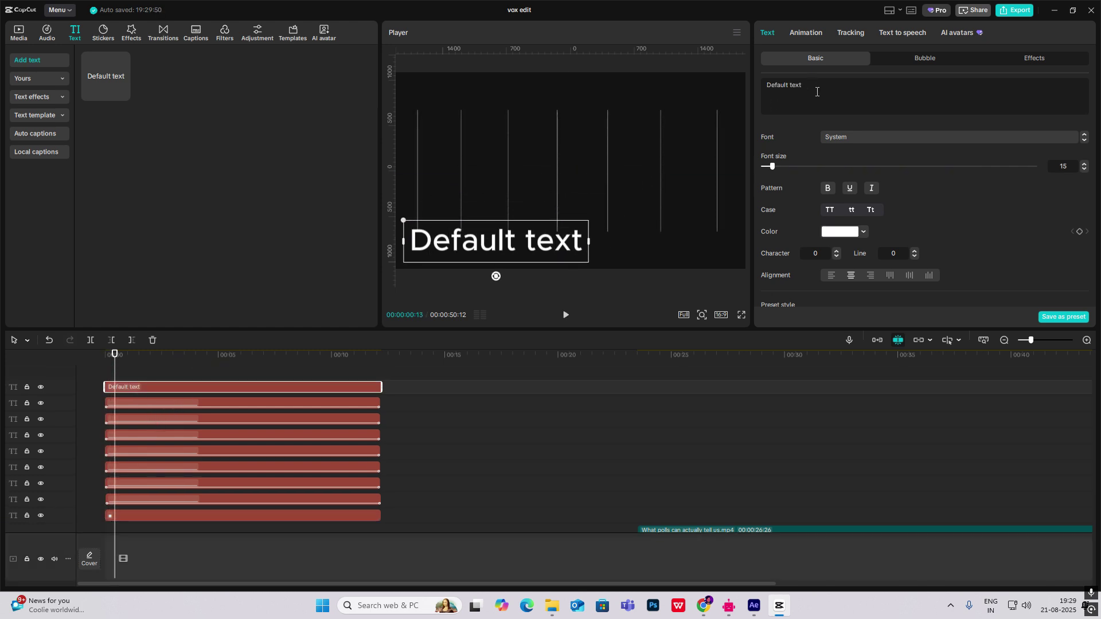
{"action": "type", "text": "1"}
{"action": "left_click_drag", "start_coordinate": [490, 253], "coordinate": [417, 246]}
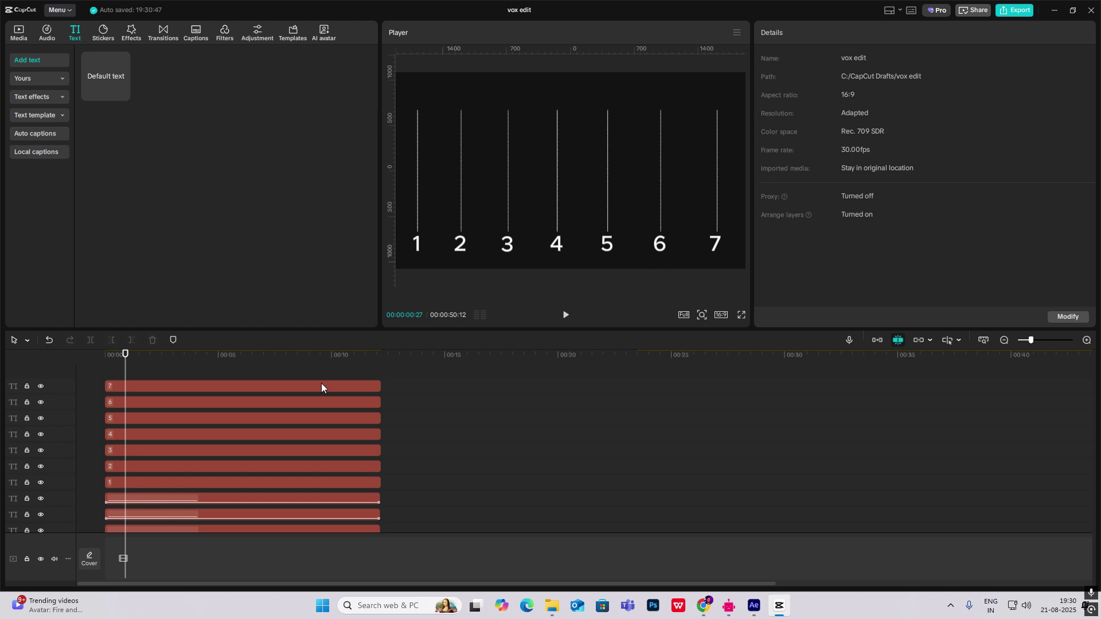
Lower the opacity of number labels 1, 2, 6 and 7 to 47% and preview from the start.
{"action": "left_click", "coordinate": [128, 483]}
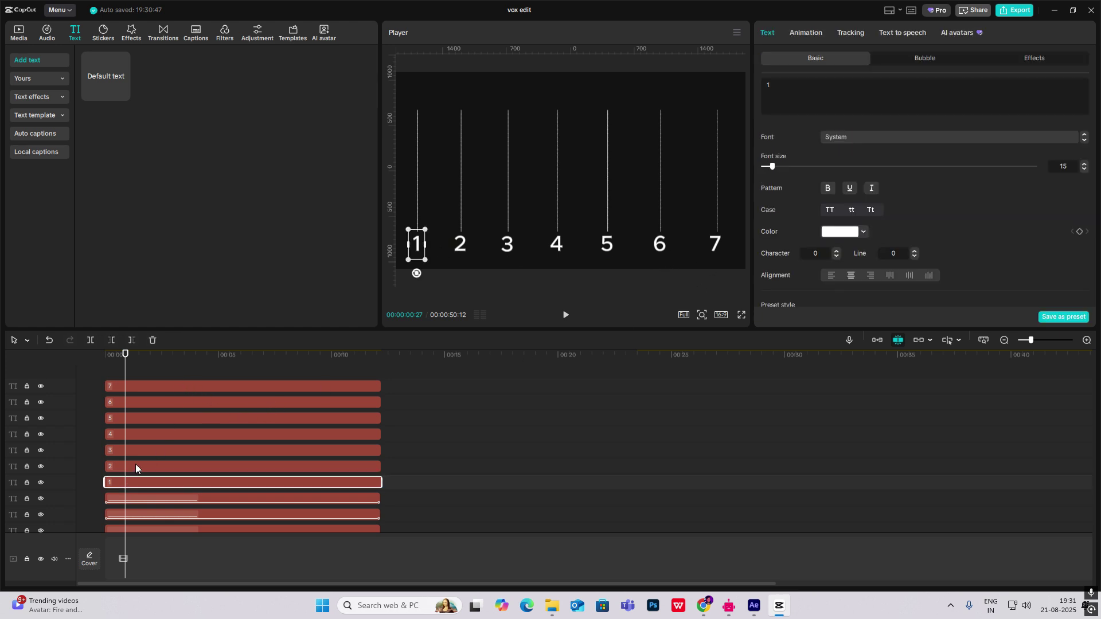
{"action": "left_click", "coordinate": [135, 465], "text": "ctrl"}
{"action": "left_click", "coordinate": [131, 404], "text": "ctrl"}
{"action": "left_click", "coordinate": [131, 386], "text": "ctrl"}
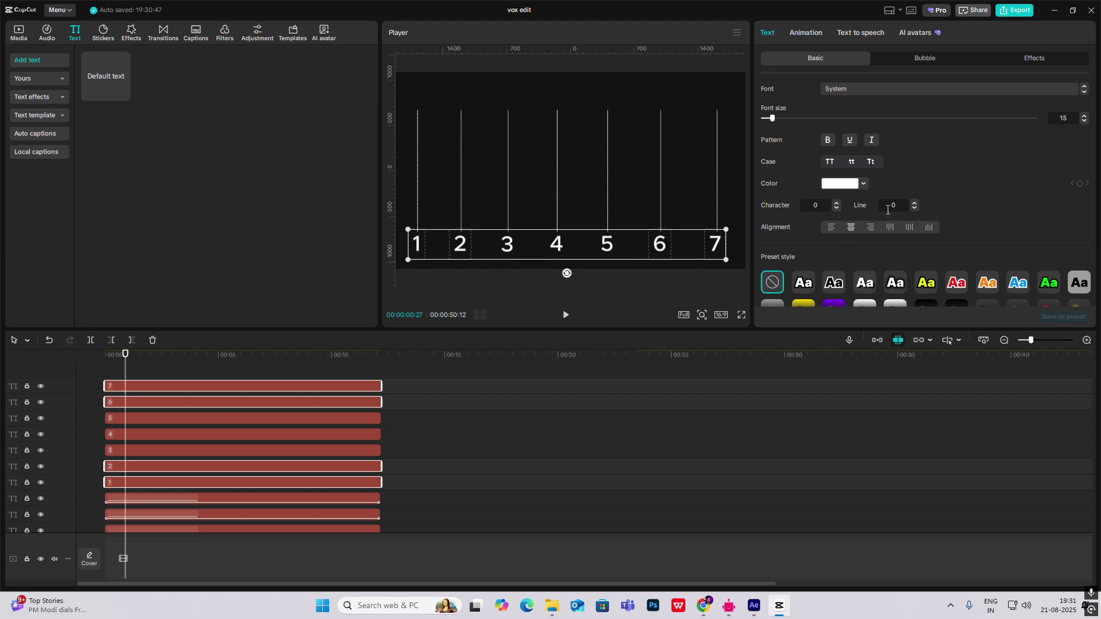
{"action": "scroll", "coordinate": [925, 194], "scroll_direction": "down", "scroll_amount": 3}
{"action": "scroll", "coordinate": [925, 201], "scroll_direction": "down", "scroll_amount": 3}
{"action": "left_click_drag", "start_coordinate": [950, 242], "coordinate": [882, 244]}
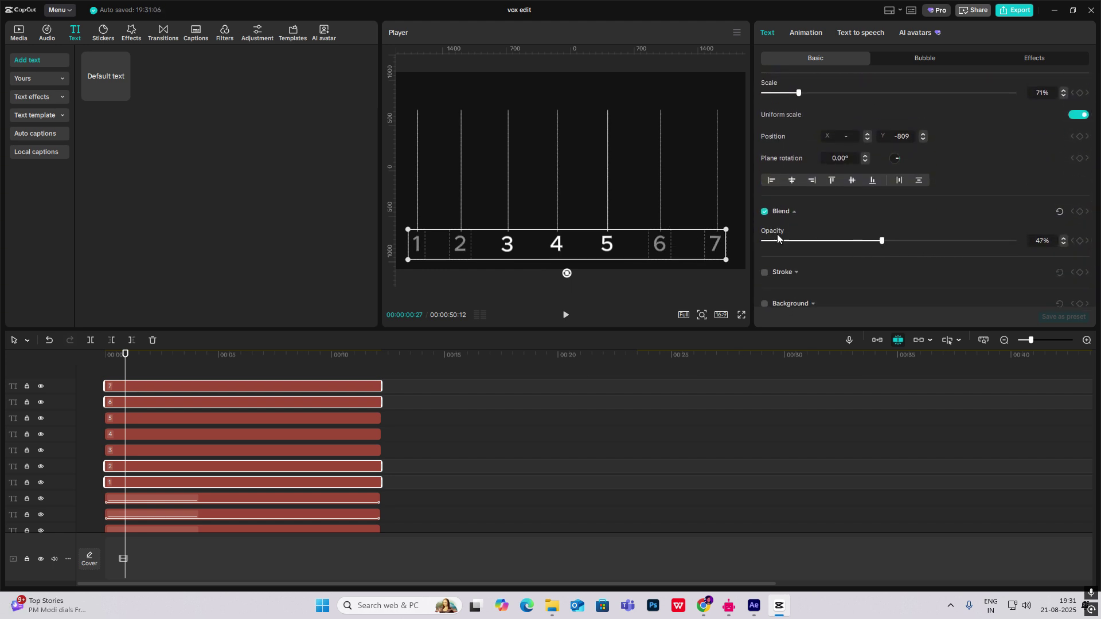
{"action": "left_click", "coordinate": [733, 209]}
{"action": "left_click_drag", "start_coordinate": [124, 375], "coordinate": [102, 374]}
{"action": "key", "text": "space"}
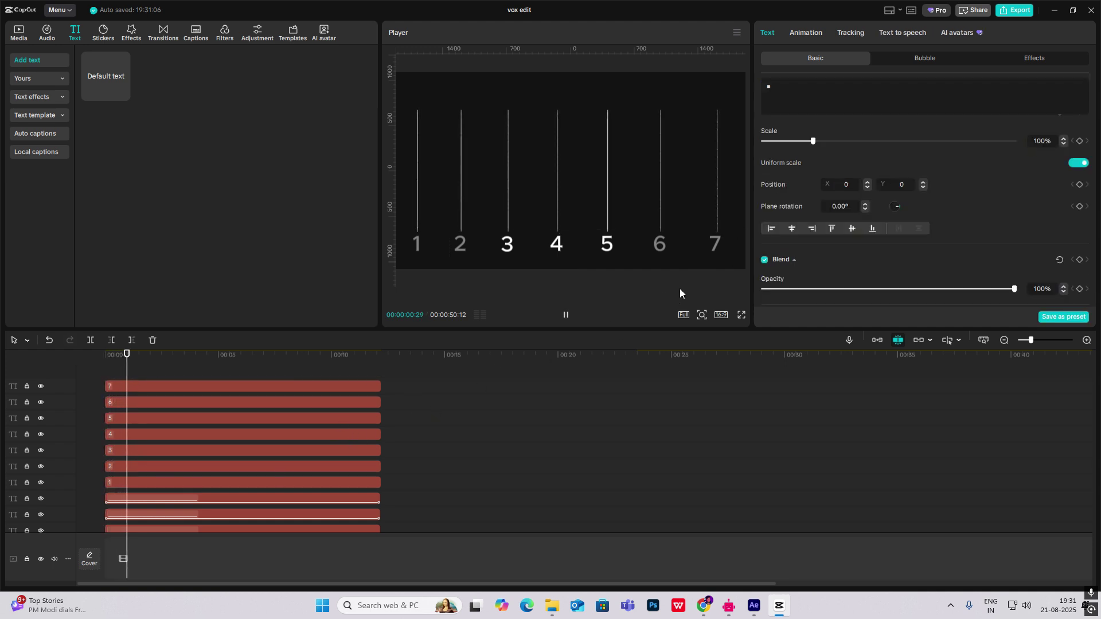
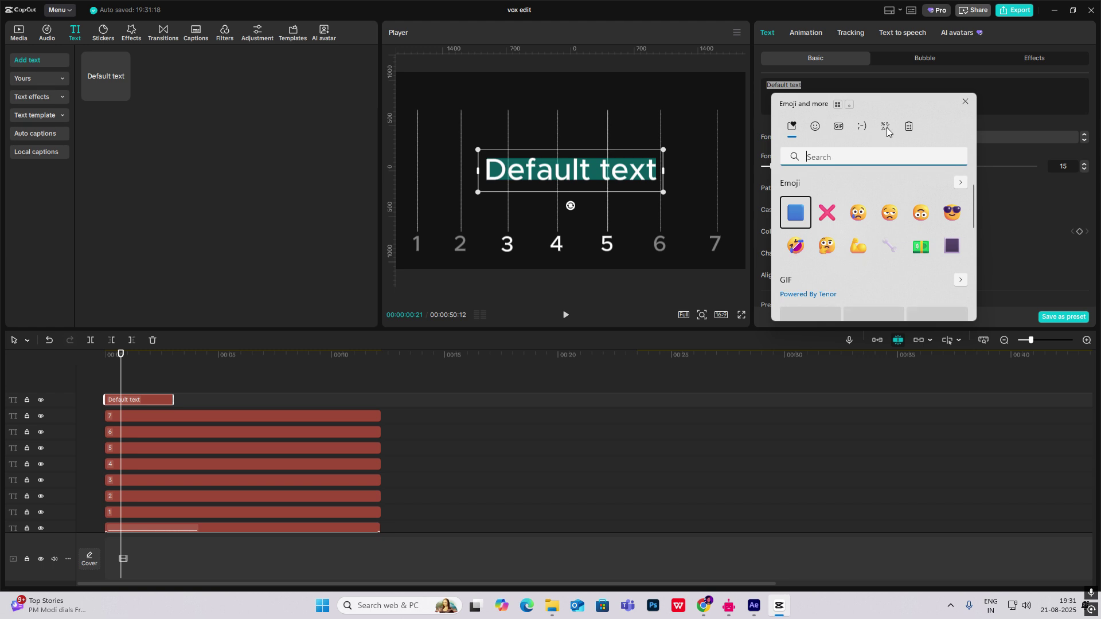
Replace the new default text with a solid circle symbol and compare it with the reference chart.
{"action": "left_click", "coordinate": [885, 127]}
{"action": "left_click", "coordinate": [857, 186]}
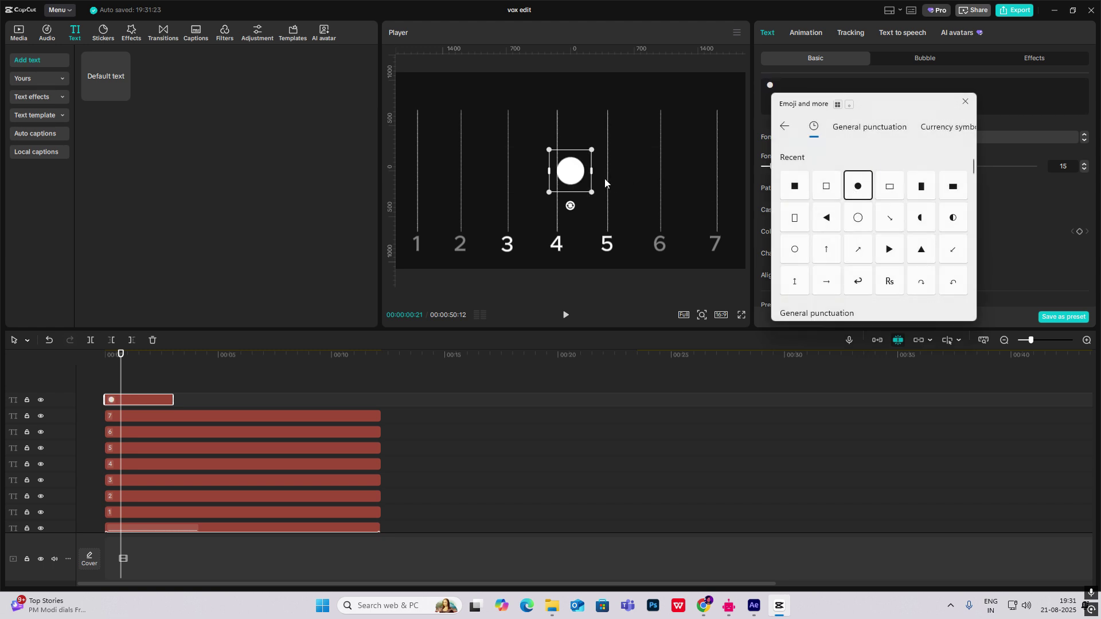
{"action": "scroll", "coordinate": [724, 452], "scroll_direction": "down", "scroll_amount": 3}
{"action": "left_click", "coordinate": [727, 443]}
{"action": "left_click_drag", "start_coordinate": [727, 442], "coordinate": [76, 369]}
{"action": "scroll", "coordinate": [172, 414], "scroll_direction": "up", "scroll_amount": 6}
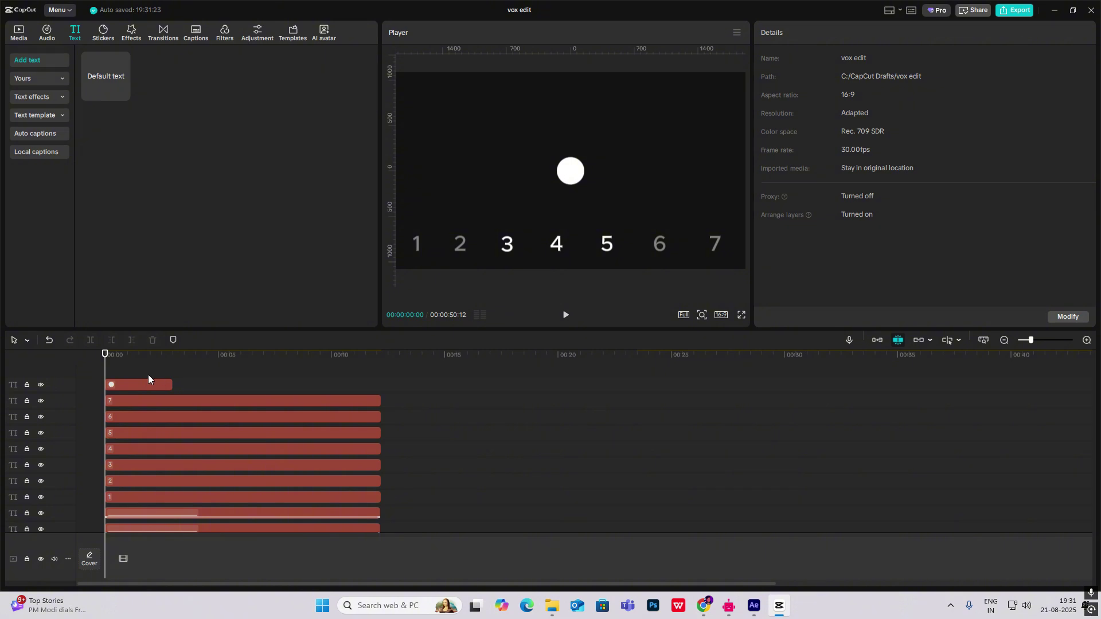
Make the circle's clip as long as the other layers, and colour the circle red (FF0000) in line with number 4.
{"action": "left_click", "coordinate": [166, 383]}
{"action": "left_click_drag", "start_coordinate": [178, 384], "coordinate": [380, 386]}
{"action": "left_click_drag", "start_coordinate": [563, 182], "coordinate": [549, 181]}
{"action": "left_click", "coordinate": [837, 233]}
{"action": "left_click_drag", "start_coordinate": [883, 264], "coordinate": [1090, 168]}
Duplicate the red circle onto a new track, colour the copy blue and move it directly above the red one.
{"action": "left_click_drag", "start_coordinate": [133, 384], "coordinate": [133, 371]}
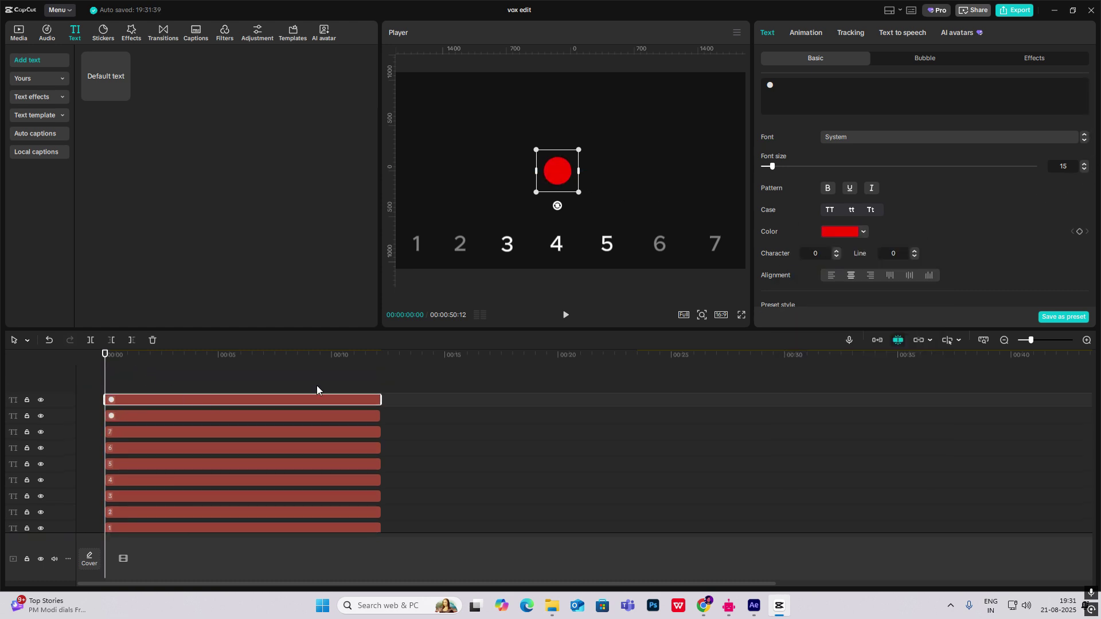
{"action": "left_click", "coordinate": [863, 232]}
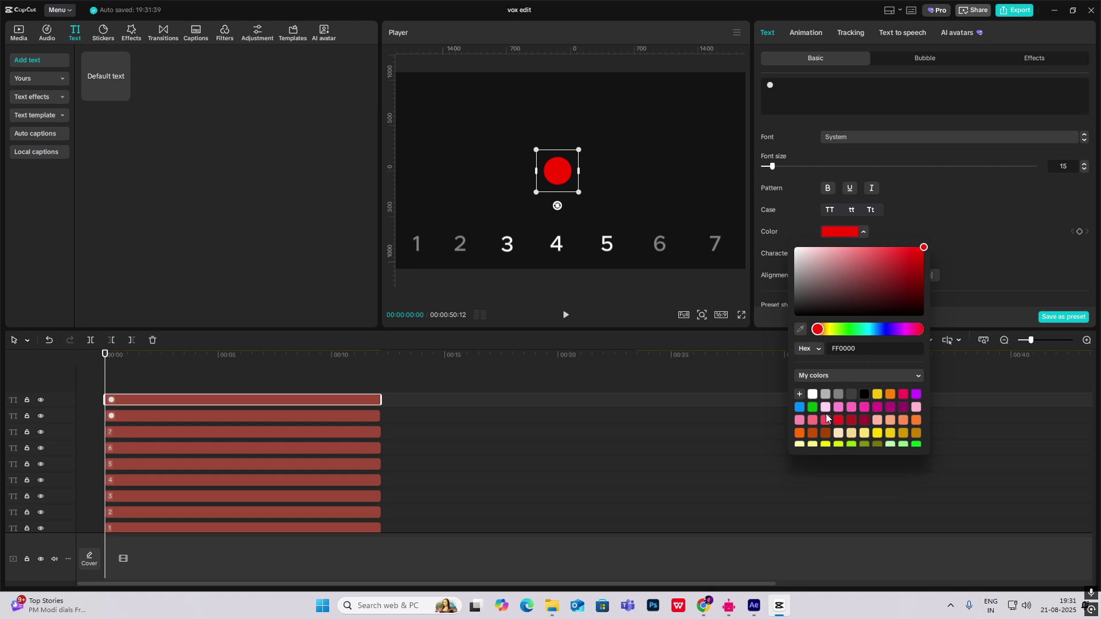
{"action": "left_click", "coordinate": [799, 407]}
{"action": "left_click_drag", "start_coordinate": [566, 177], "coordinate": [566, 140]}
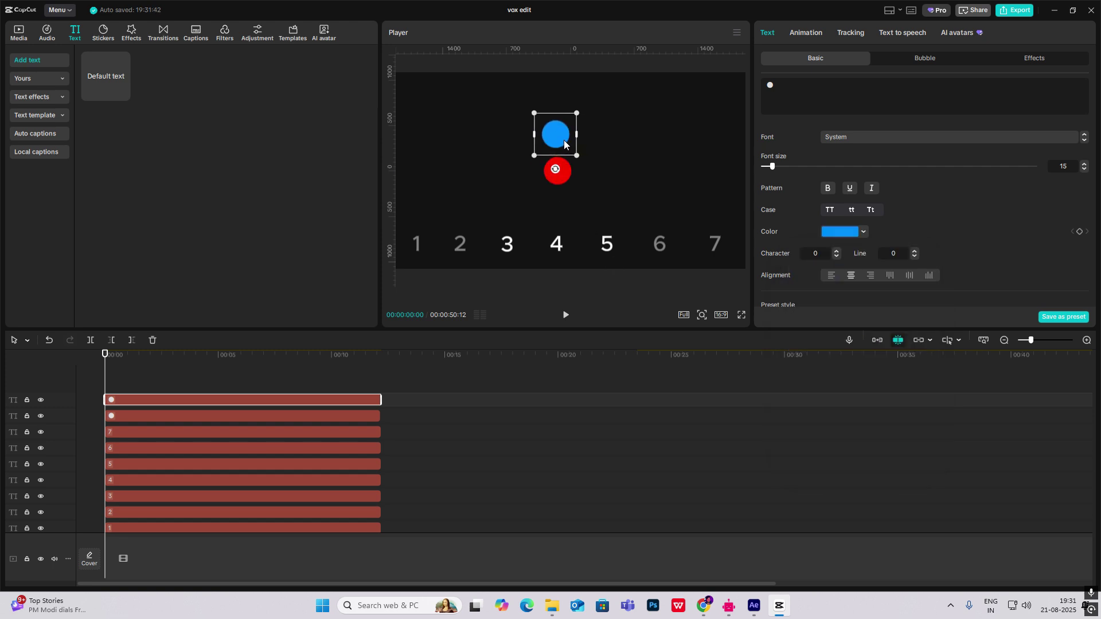
Compare the circles with the reference chart and reduce the opacity of both circles together.
{"action": "scroll", "coordinate": [749, 469], "scroll_direction": "down", "scroll_amount": 2}
{"action": "left_click", "coordinate": [746, 453]}
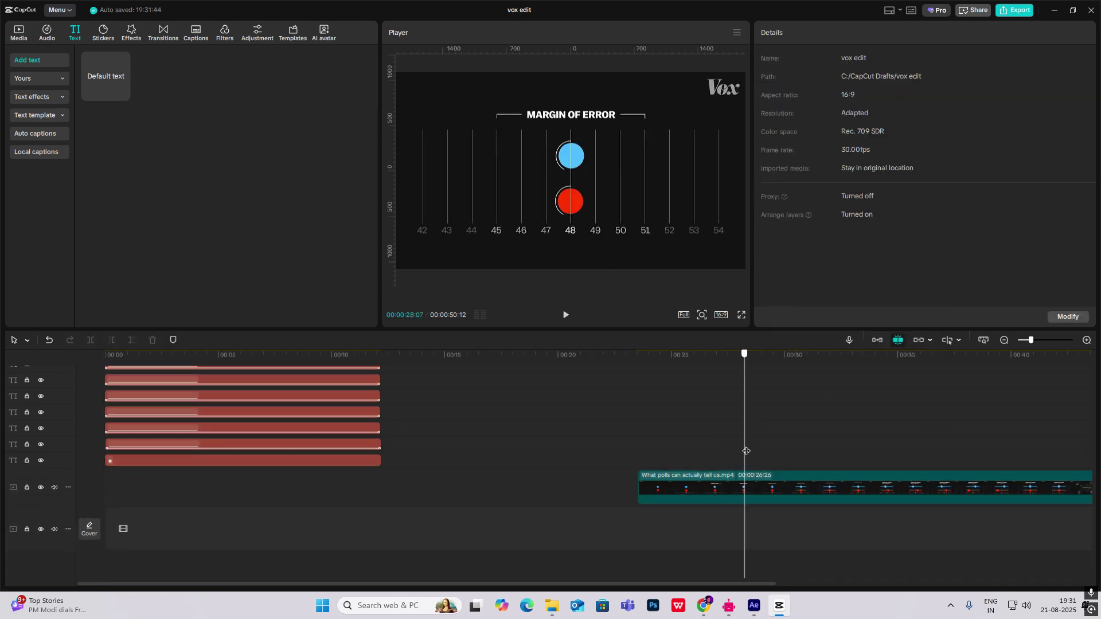
{"action": "left_click_drag", "start_coordinate": [746, 452], "coordinate": [744, 452]}
{"action": "left_click_drag", "start_coordinate": [567, 378], "coordinate": [53, 374]}
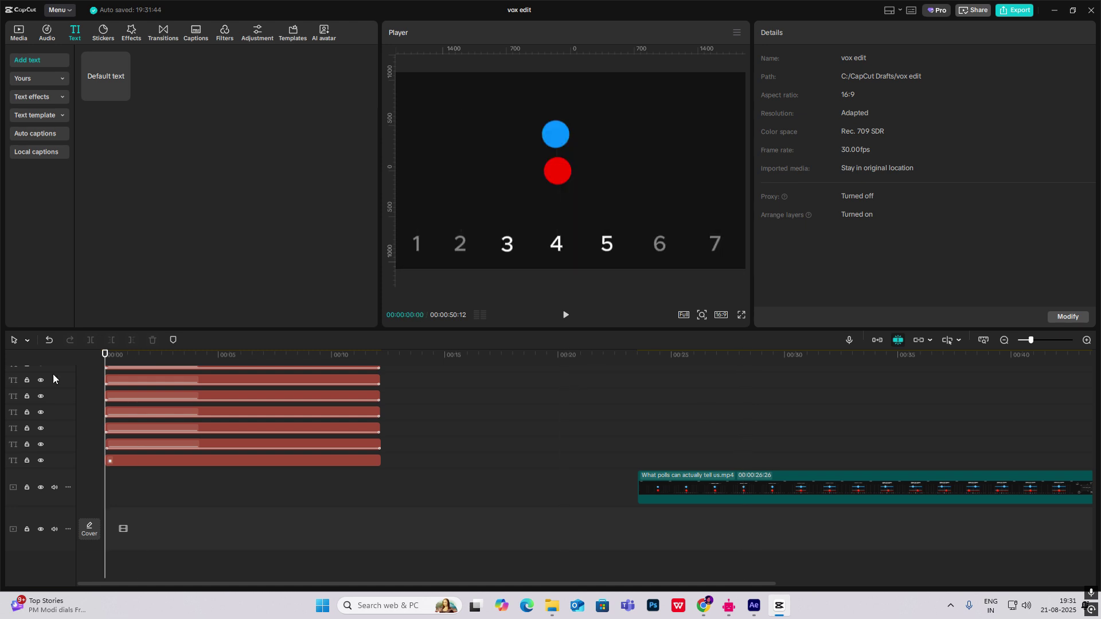
{"action": "scroll", "coordinate": [198, 401], "scroll_direction": "up", "scroll_amount": 5}
{"action": "left_click_drag", "start_coordinate": [156, 378], "coordinate": [147, 410]}
{"action": "left_click", "coordinate": [141, 416], "text": "ctrl"}
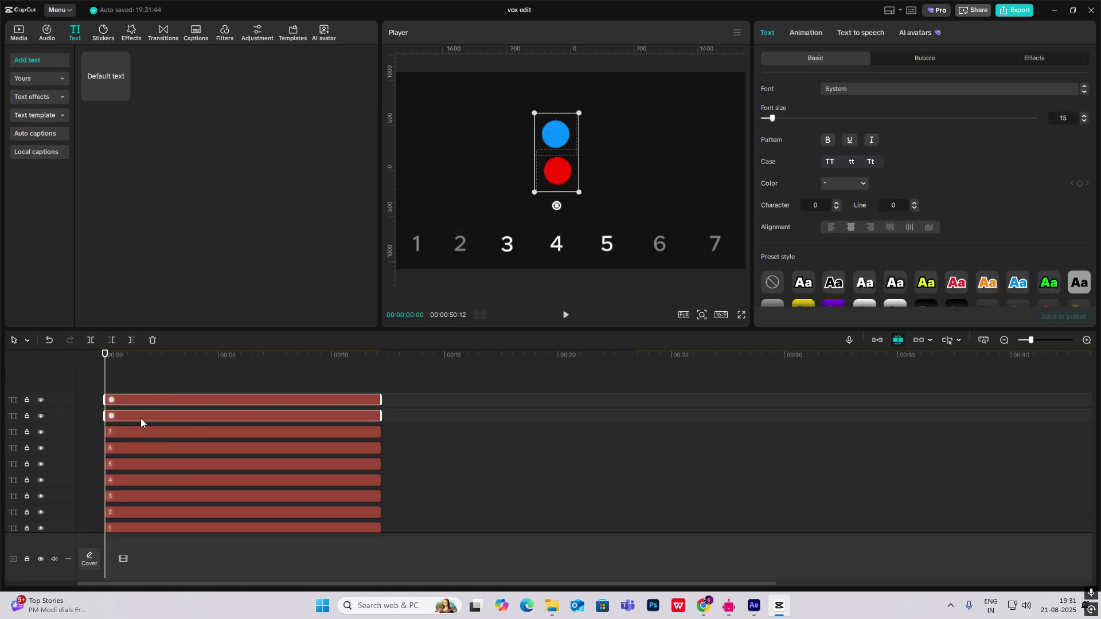
{"action": "scroll", "coordinate": [1027, 203], "scroll_direction": "down", "scroll_amount": 5}
{"action": "left_click_drag", "start_coordinate": [1012, 204], "coordinate": [922, 212]}
{"action": "scroll", "coordinate": [922, 212], "scroll_direction": "up", "scroll_amount": 5}
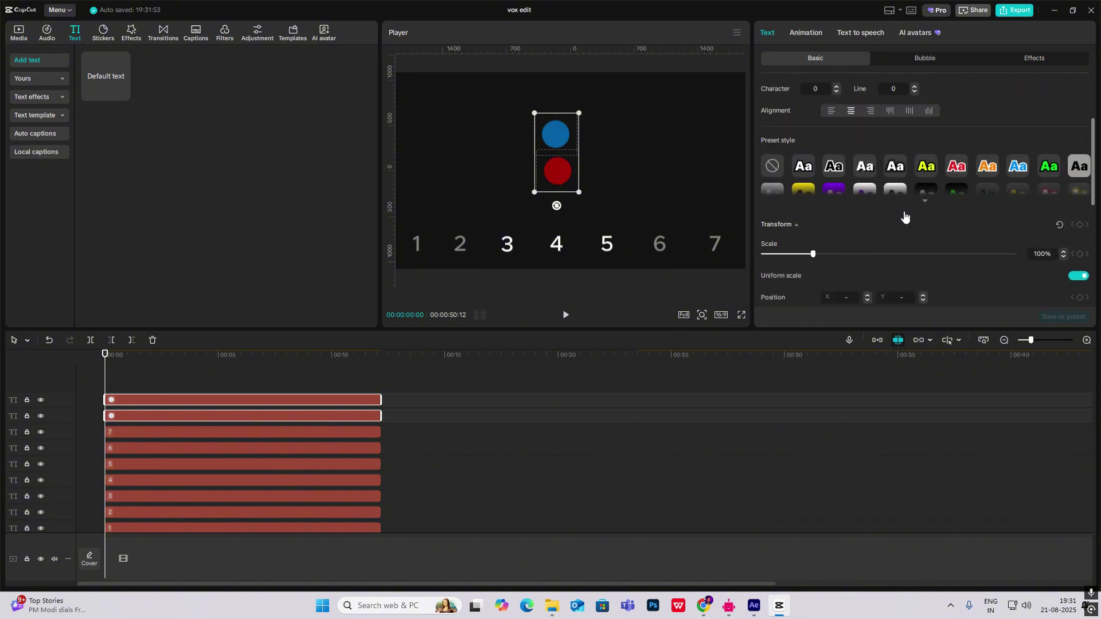
Soften the colours of the blue and red circles to slightly less saturated shades.
{"action": "left_click", "coordinate": [165, 400]}
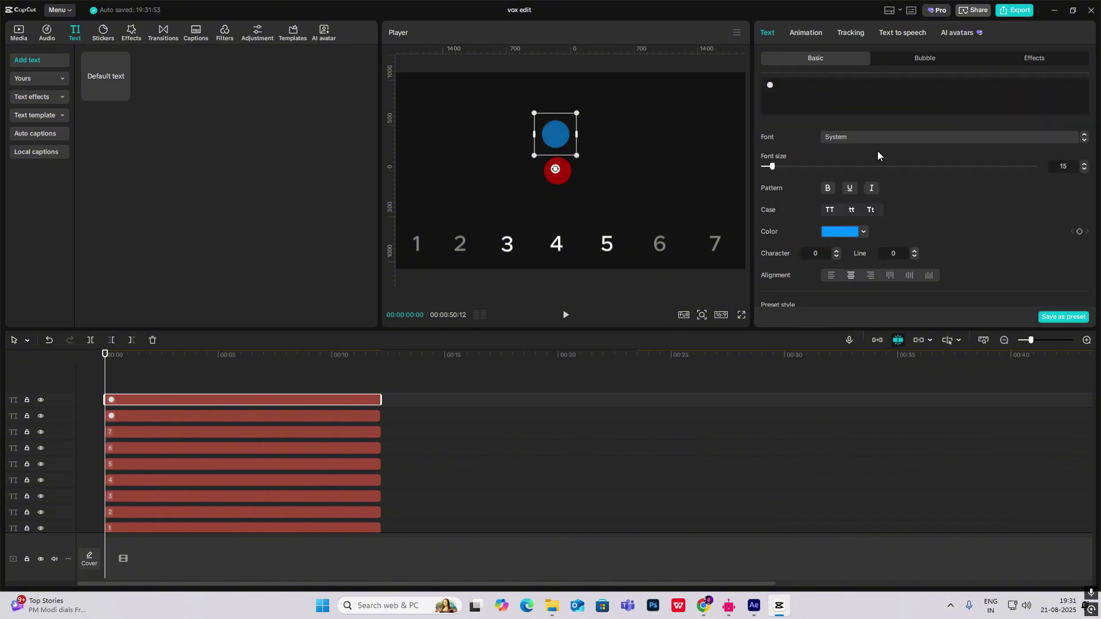
{"action": "left_click", "coordinate": [838, 231]}
{"action": "mouse_move", "coordinate": [889, 253]}
{"action": "left_mouse_down"}
{"action": "mouse_move", "coordinate": [893, 235]}
{"action": "mouse_move", "coordinate": [902, 253]}
{"action": "mouse_move", "coordinate": [899, 243]}
{"action": "left_mouse_up"}
{"action": "left_click", "coordinate": [140, 417]}
{"action": "left_click", "coordinate": [840, 231]}
{"action": "left_click", "coordinate": [657, 159]}
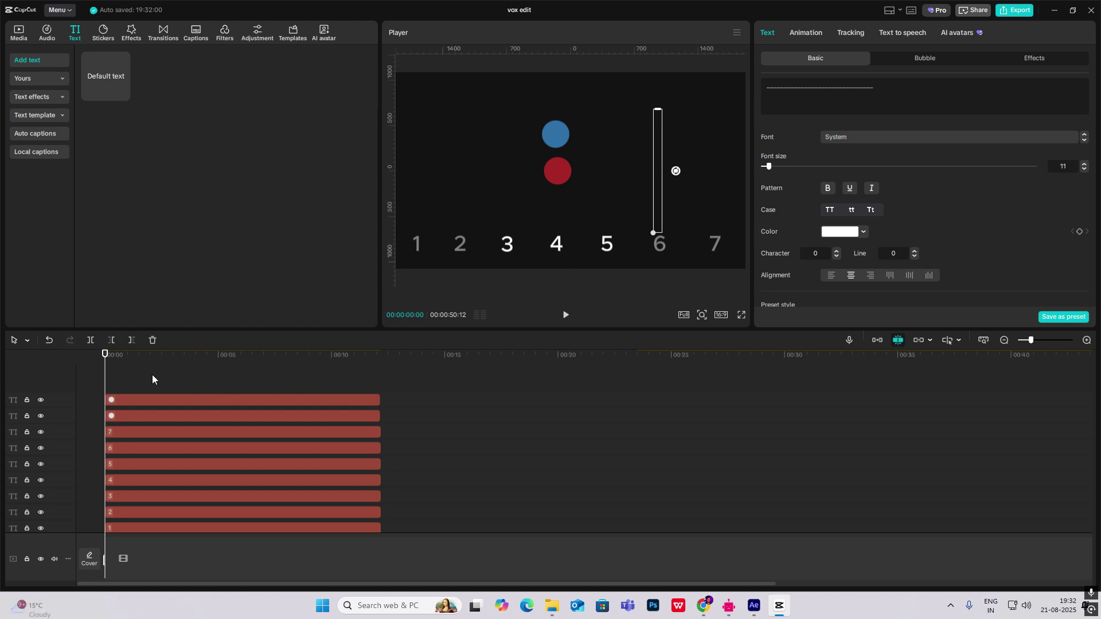
Convert the blue circle and the red circle into two separate compound clips.
{"action": "left_click_drag", "start_coordinate": [141, 374], "coordinate": [408, 404]}
{"action": "left_click", "coordinate": [142, 399]}
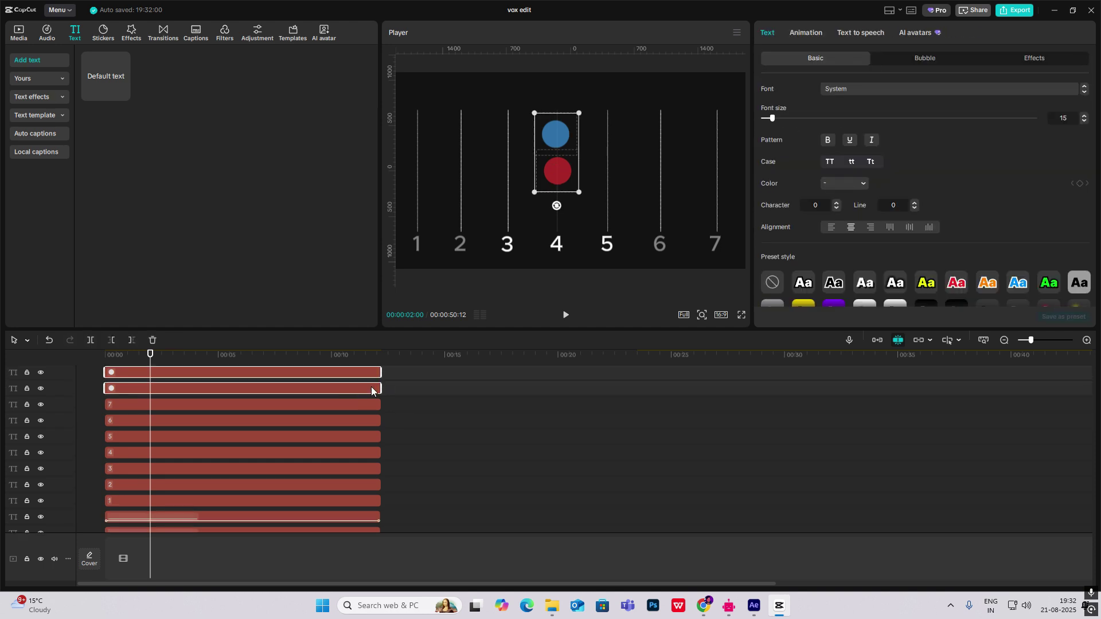
{"action": "left_click", "coordinate": [278, 374]}
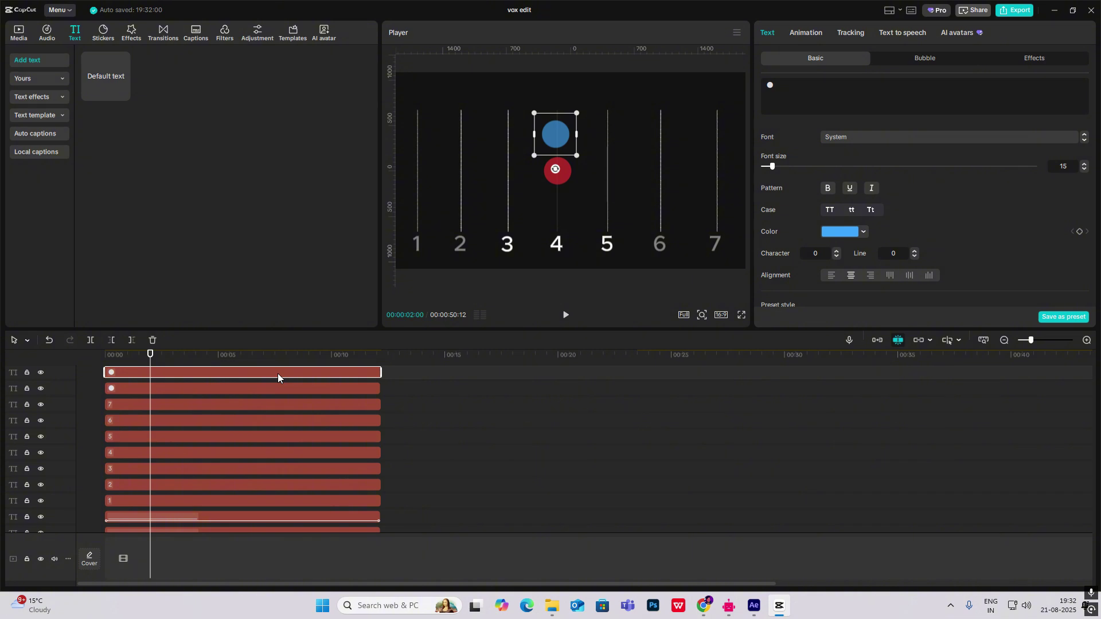
{"action": "key", "text": "alt+g"}
{"action": "left_click", "coordinate": [154, 409]}
{"action": "key", "text": "alt+g"}
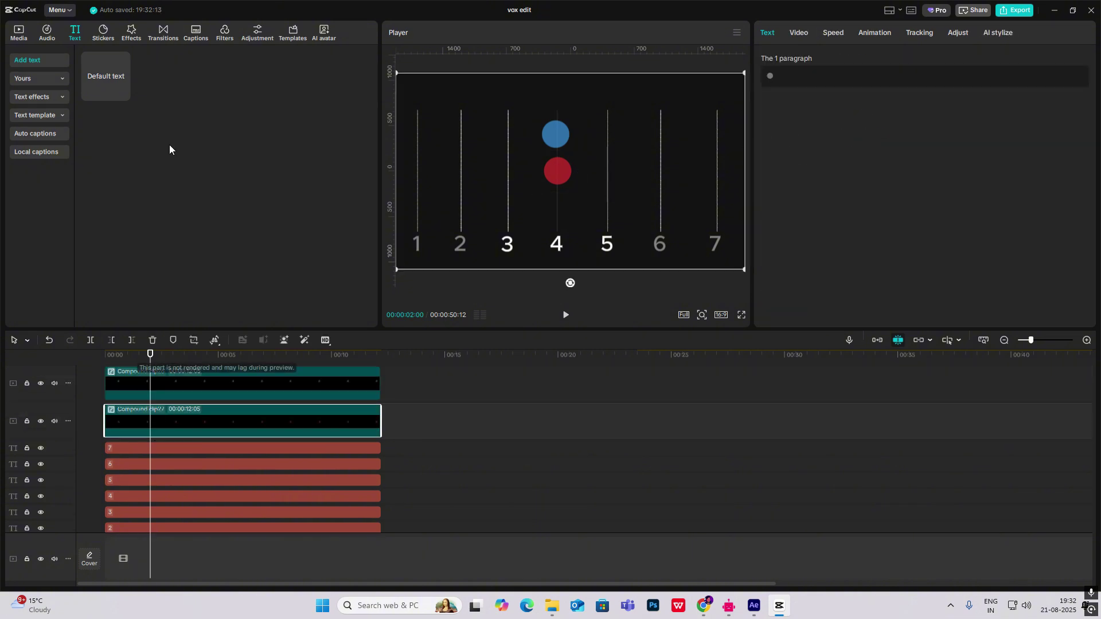
Apply the Play Pendulum effect to the red circle's compound clip with strength 1, twist 2, speed 3 and sharpen 4.
{"action": "left_click", "coordinate": [136, 38]}
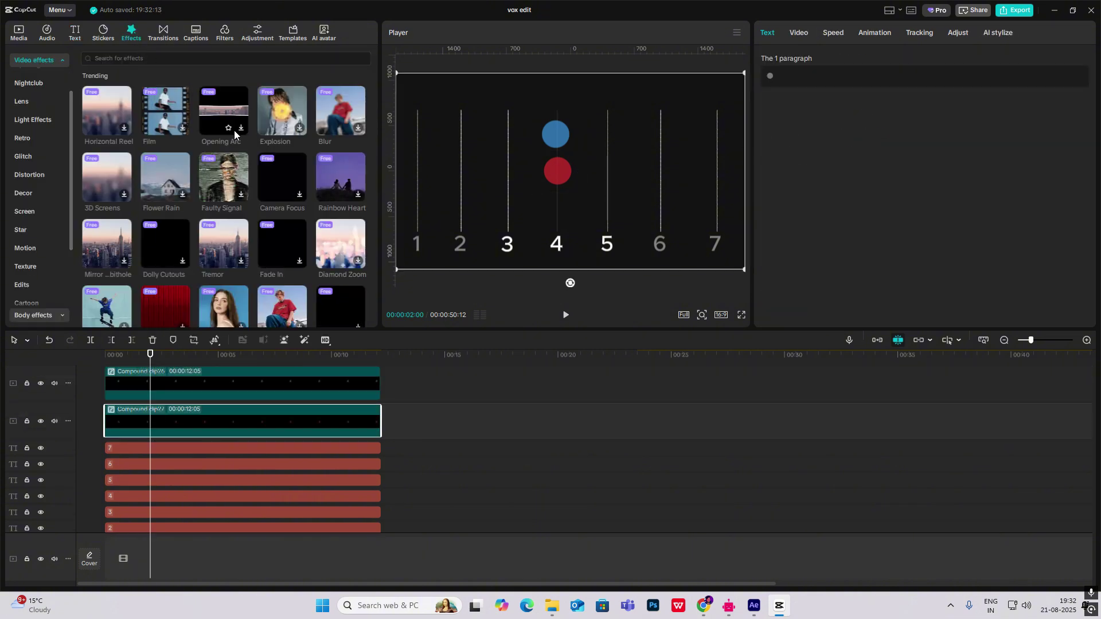
{"action": "left_click", "coordinate": [217, 59]}
{"action": "left_click", "coordinate": [112, 89]}
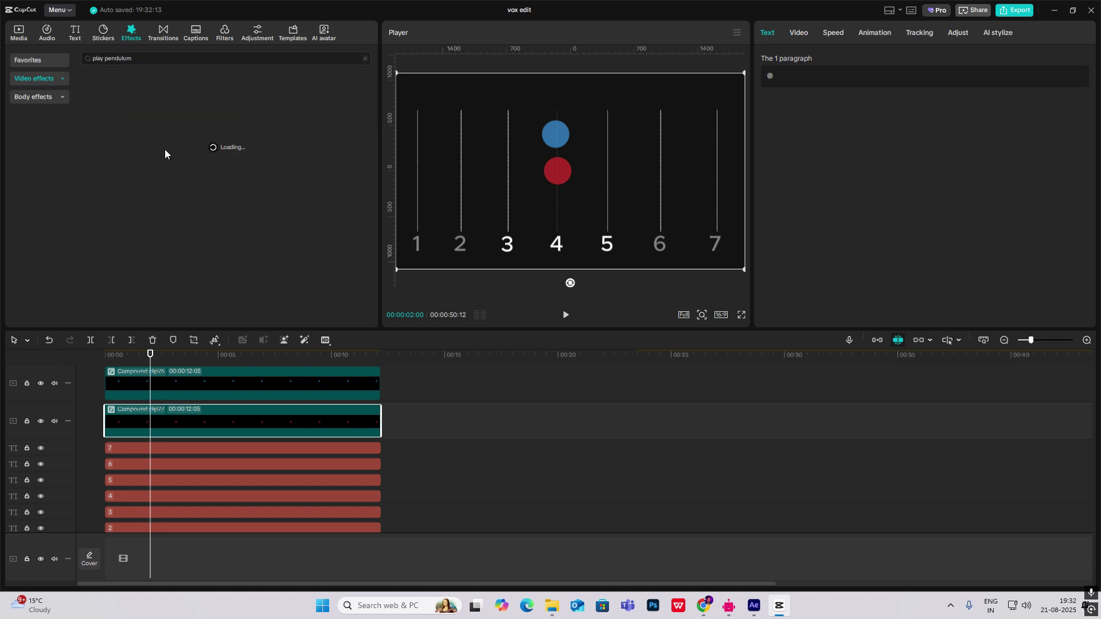
{"action": "left_click_drag", "start_coordinate": [106, 113], "coordinate": [133, 414]}
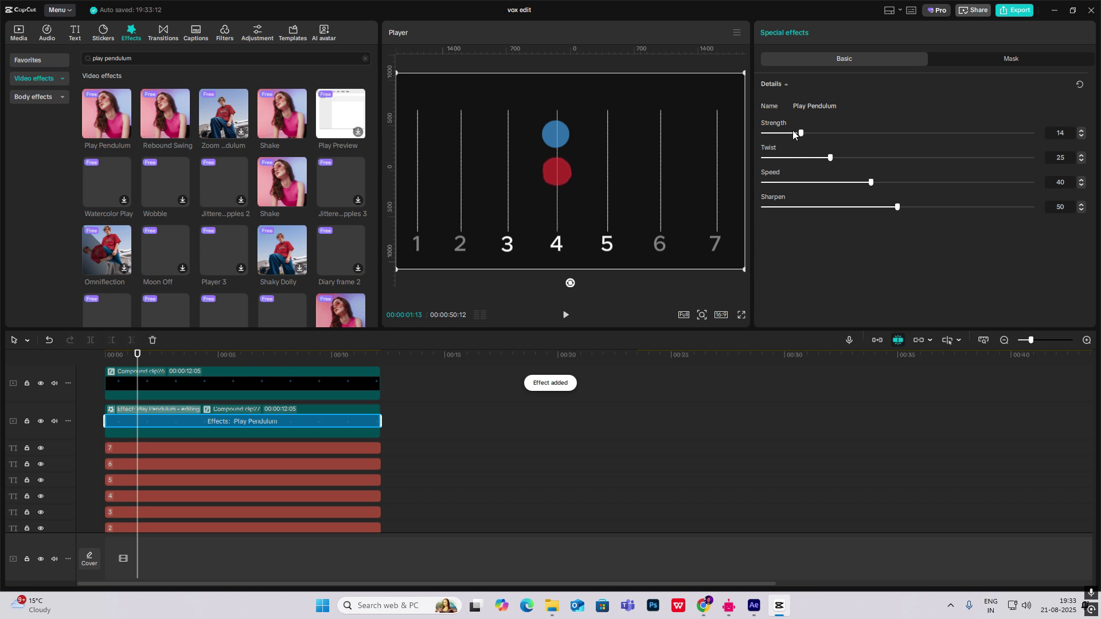
{"action": "left_click", "coordinate": [768, 157]}
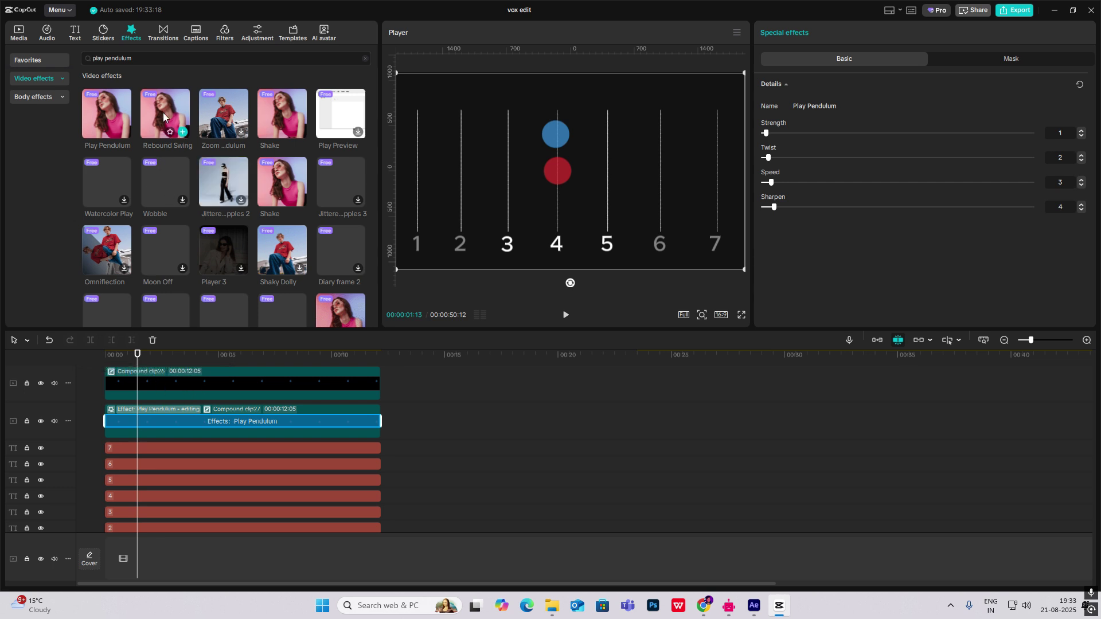
Apply the Rebound Swing effect to the blue circle's compound clip and lower the effect's size.
{"action": "left_click_drag", "start_coordinate": [165, 126], "coordinate": [210, 389]}
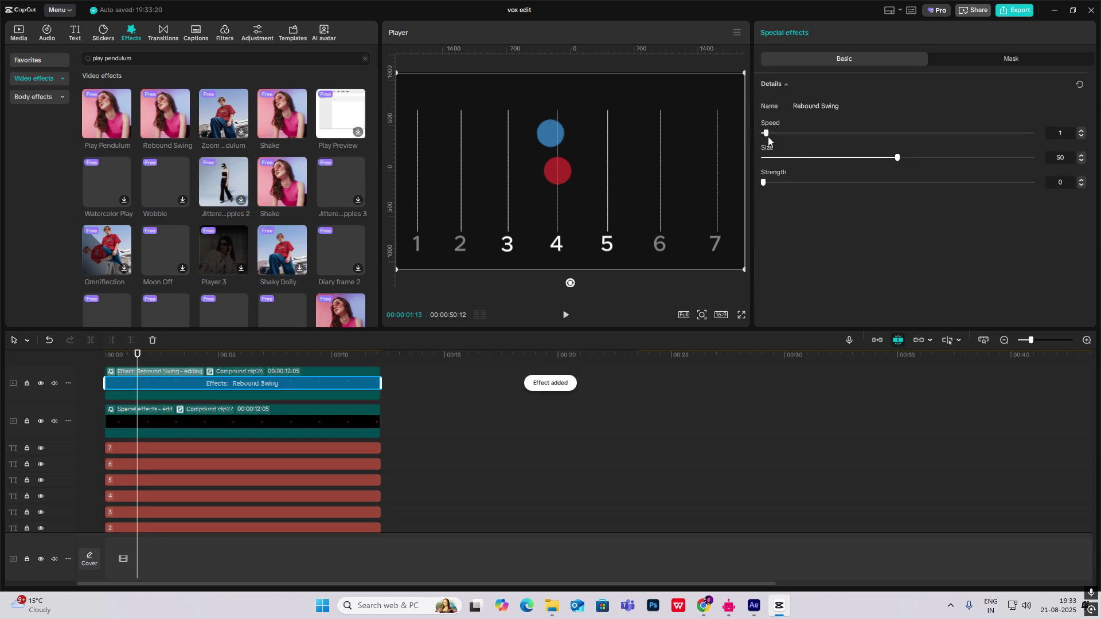
{"action": "left_click", "coordinate": [768, 158]}
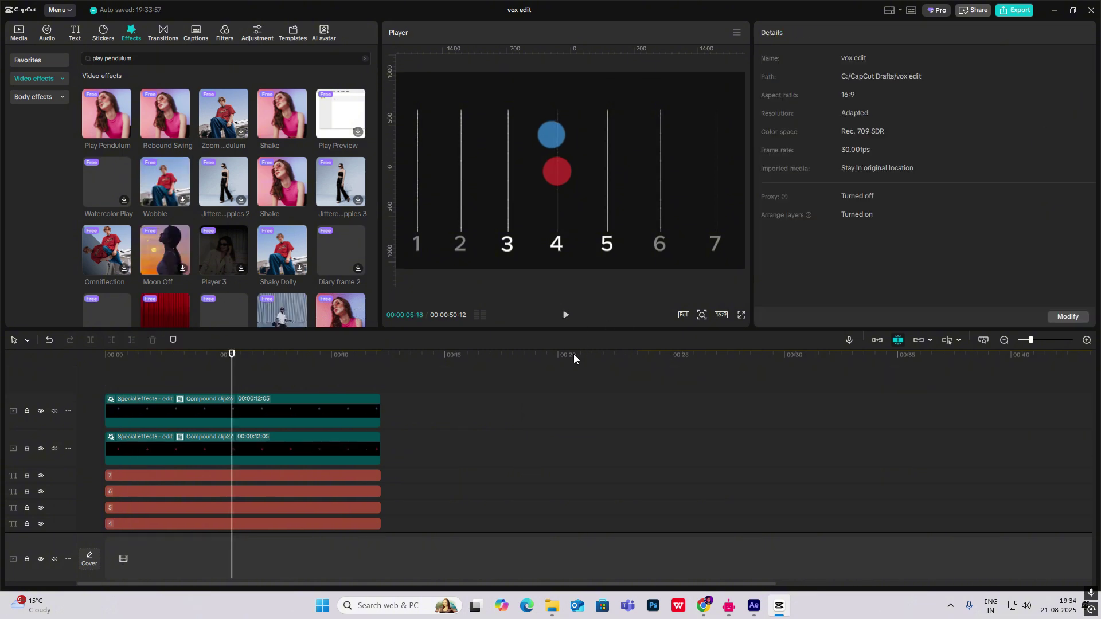
Check the reference chart's rings, add circle ani.mov at the timeline start, and fit it around the red circle at 65% scale.
{"action": "scroll", "coordinate": [504, 452], "scroll_direction": "down", "scroll_amount": 5}
{"action": "left_click_drag", "start_coordinate": [706, 472], "coordinate": [718, 493]}
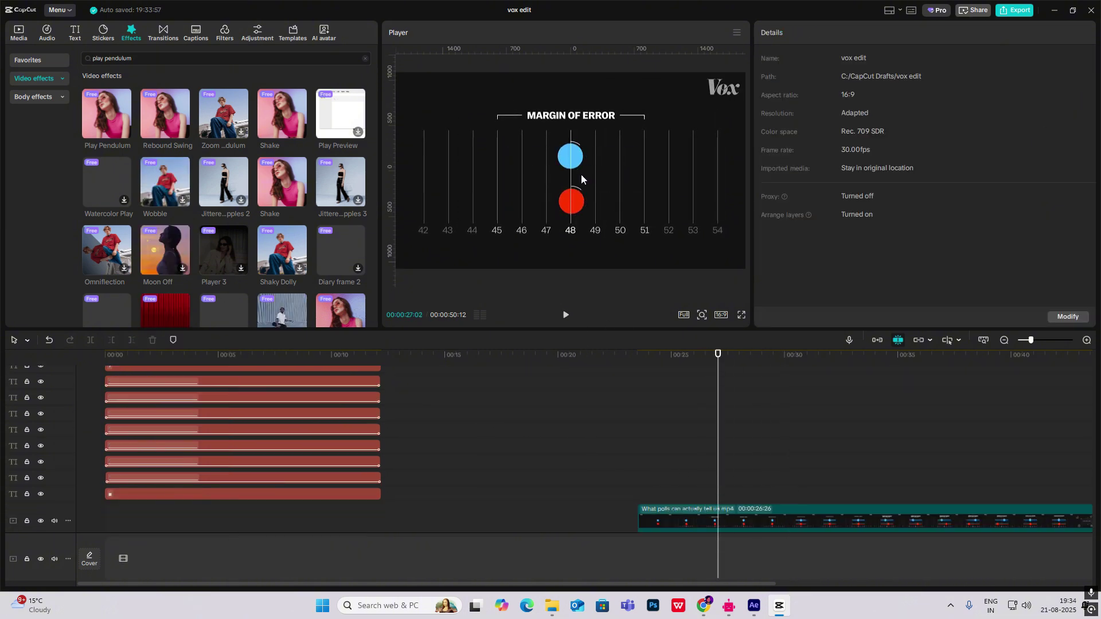
{"action": "left_click", "coordinate": [103, 414]}
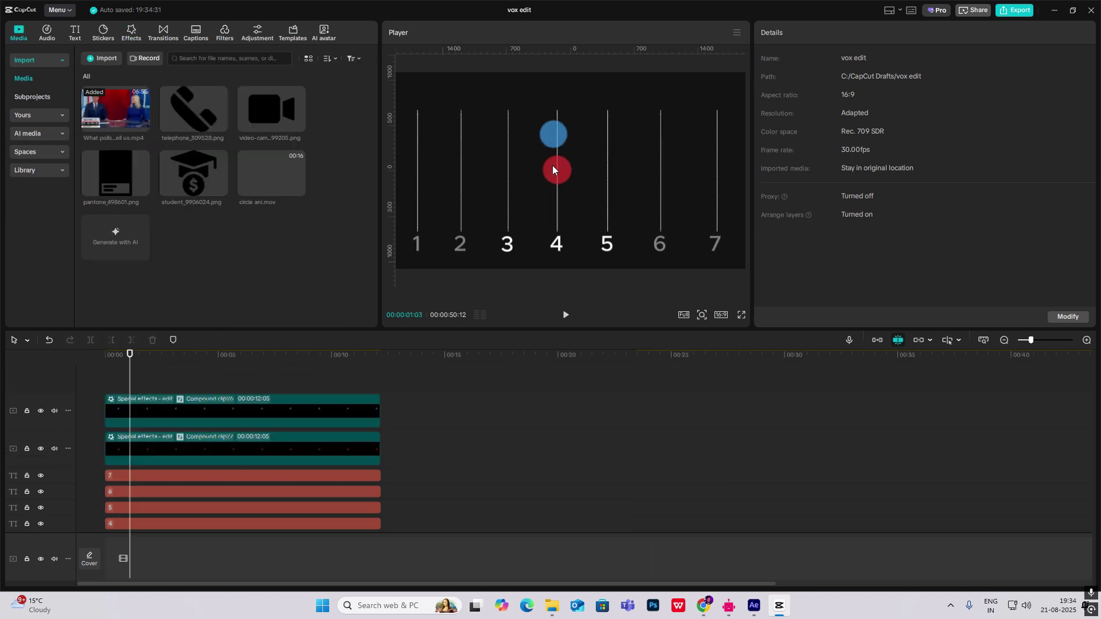
{"action": "left_click_drag", "start_coordinate": [273, 195], "coordinate": [123, 378]}
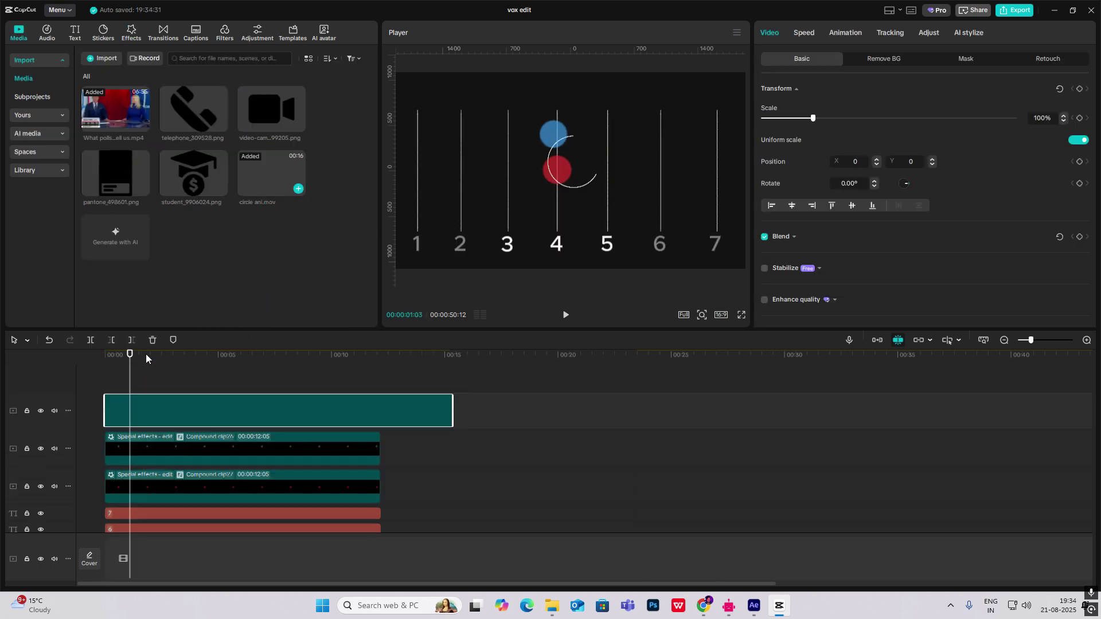
{"action": "left_click_drag", "start_coordinate": [625, 73], "coordinate": [598, 106]}
{"action": "left_click_drag", "start_coordinate": [545, 179], "coordinate": [546, 182]}
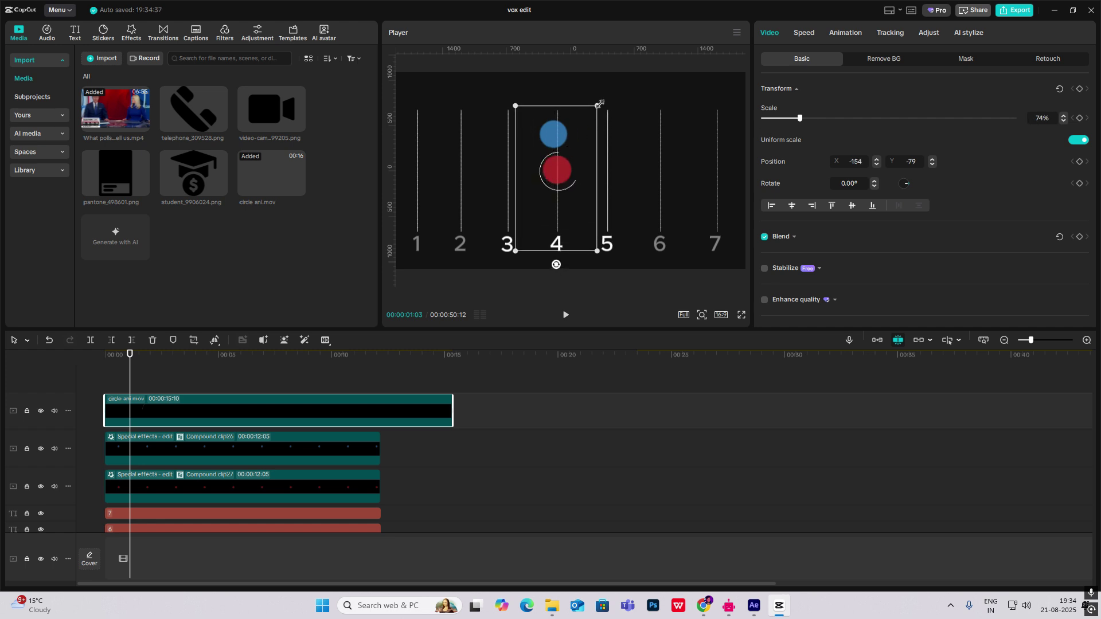
{"action": "left_click_drag", "start_coordinate": [599, 104], "coordinate": [594, 114]}
Compare the circles' spacing and the ring layout with the reference chart video.
{"action": "scroll", "coordinate": [746, 488], "scroll_direction": "down", "scroll_amount": 5}
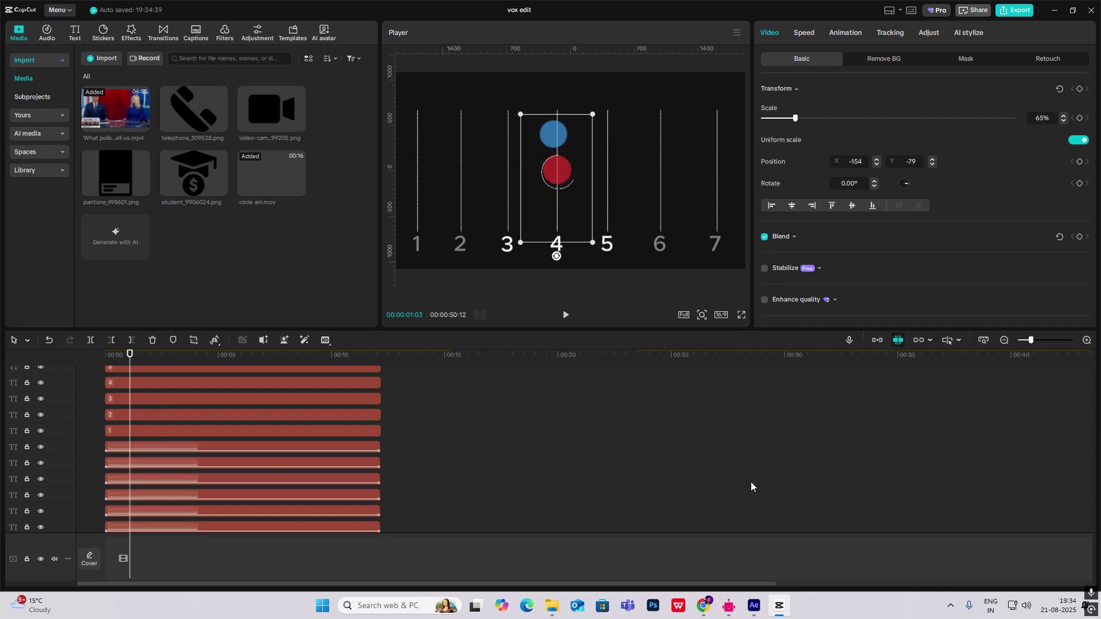
{"action": "scroll", "coordinate": [752, 486], "scroll_direction": "down", "scroll_amount": 3}
{"action": "left_click", "coordinate": [703, 453]}
{"action": "left_click_drag", "start_coordinate": [704, 453], "coordinate": [50, 400]}
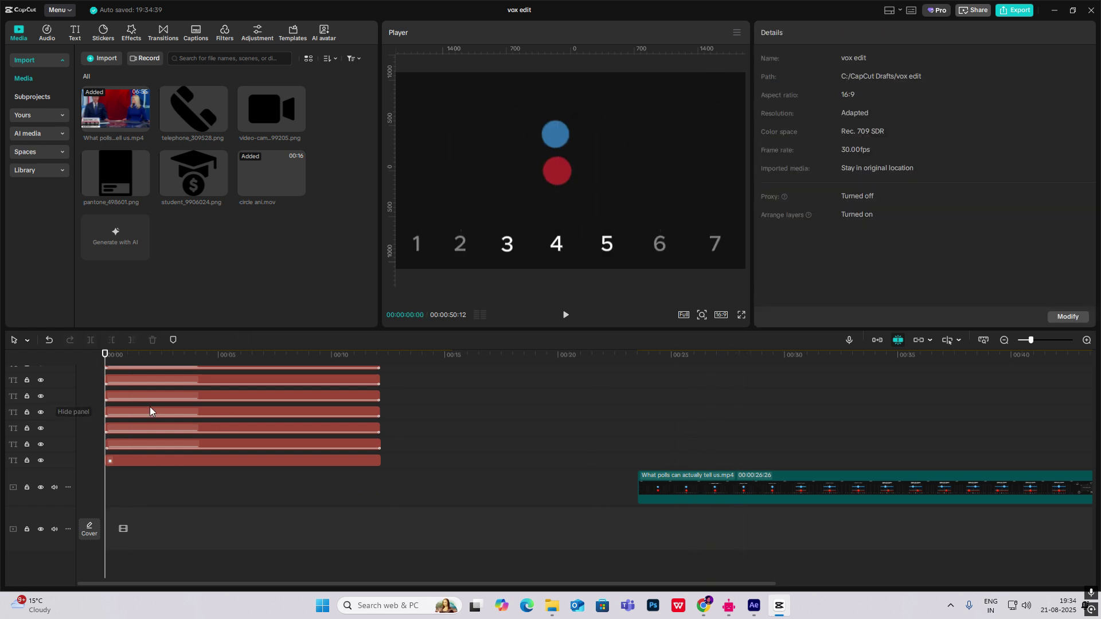
{"action": "scroll", "coordinate": [152, 406], "scroll_direction": "up", "scroll_amount": 5}
Move the blue circle's clip slightly up and the red circle's clip down to widen the gap between the circles.
{"action": "left_click", "coordinate": [161, 439]}
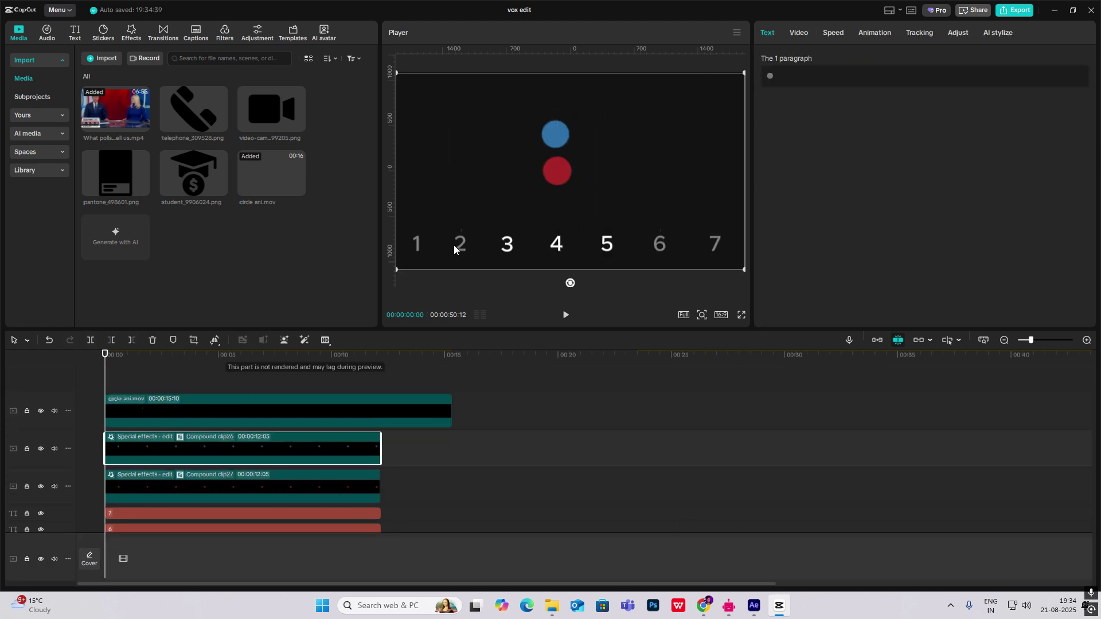
{"action": "left_click", "coordinate": [180, 393]}
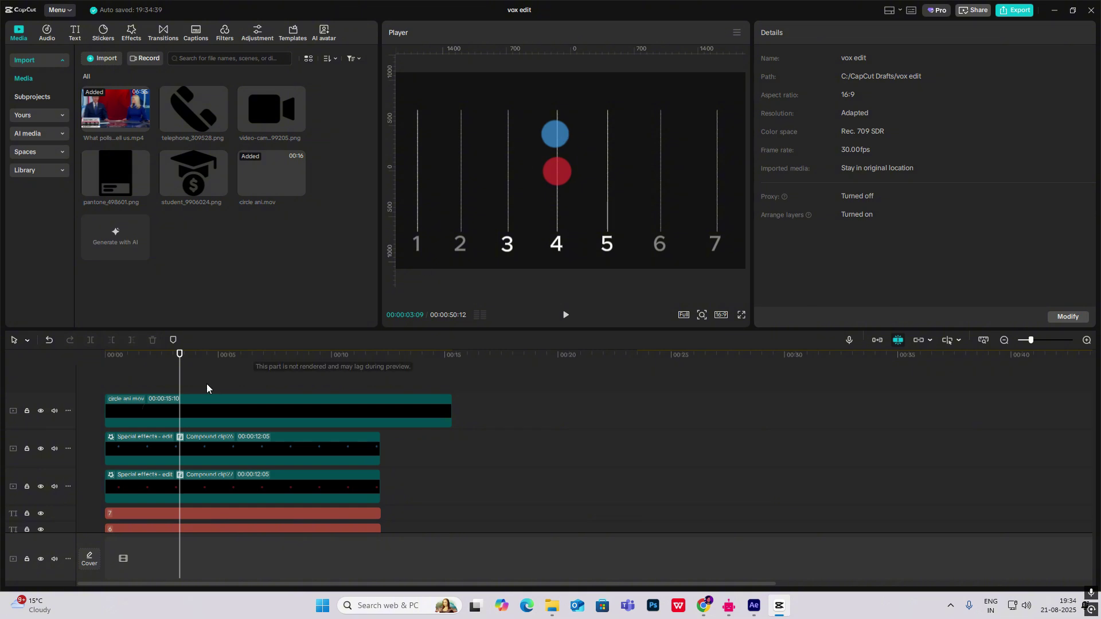
{"action": "left_click", "coordinate": [177, 449]}
{"action": "left_click_drag", "start_coordinate": [558, 171], "coordinate": [555, 212]}
{"action": "left_click", "coordinate": [179, 486]}
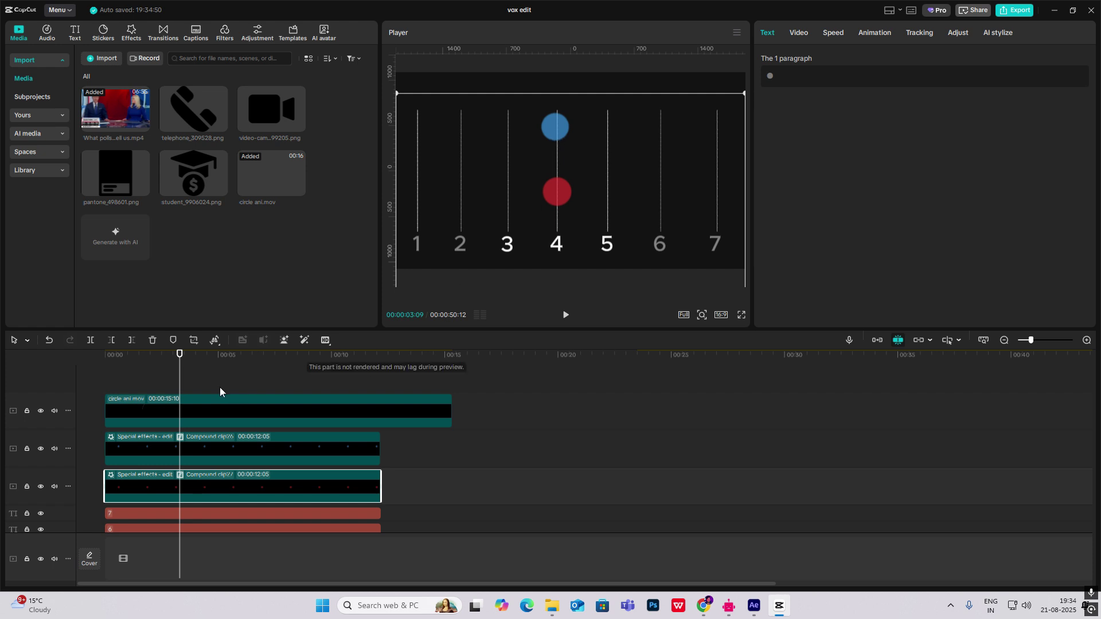
Position the ring animation around the blue circle and delay its clip to start at about 1.4 seconds.
{"action": "left_click", "coordinate": [167, 420]}
{"action": "left_click_drag", "start_coordinate": [571, 159], "coordinate": [565, 131]}
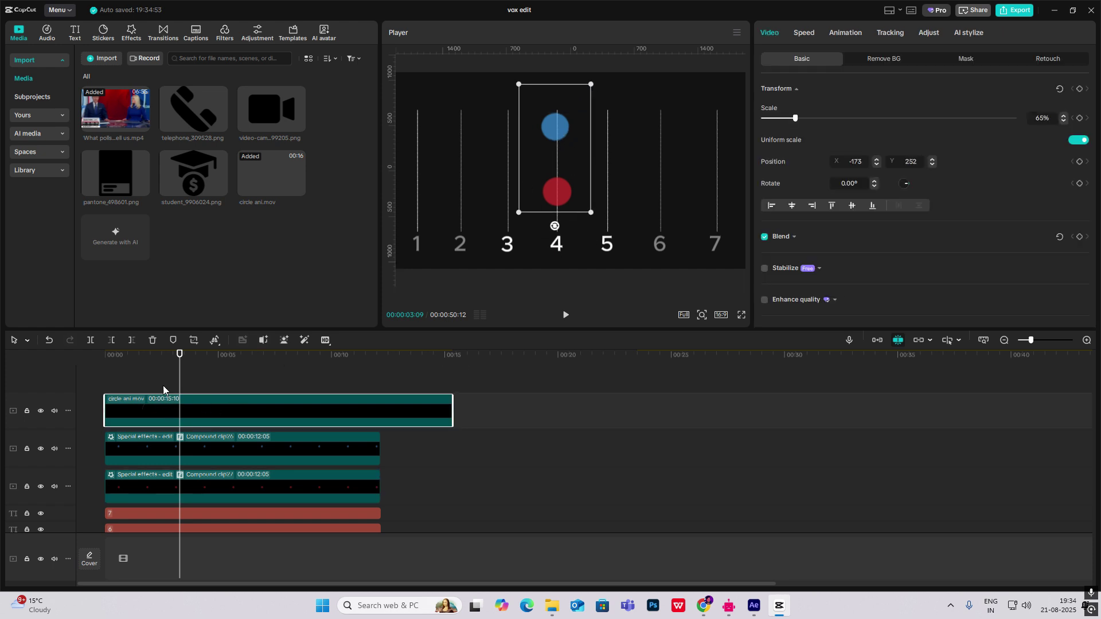
{"action": "left_click_drag", "start_coordinate": [164, 387], "coordinate": [117, 387]}
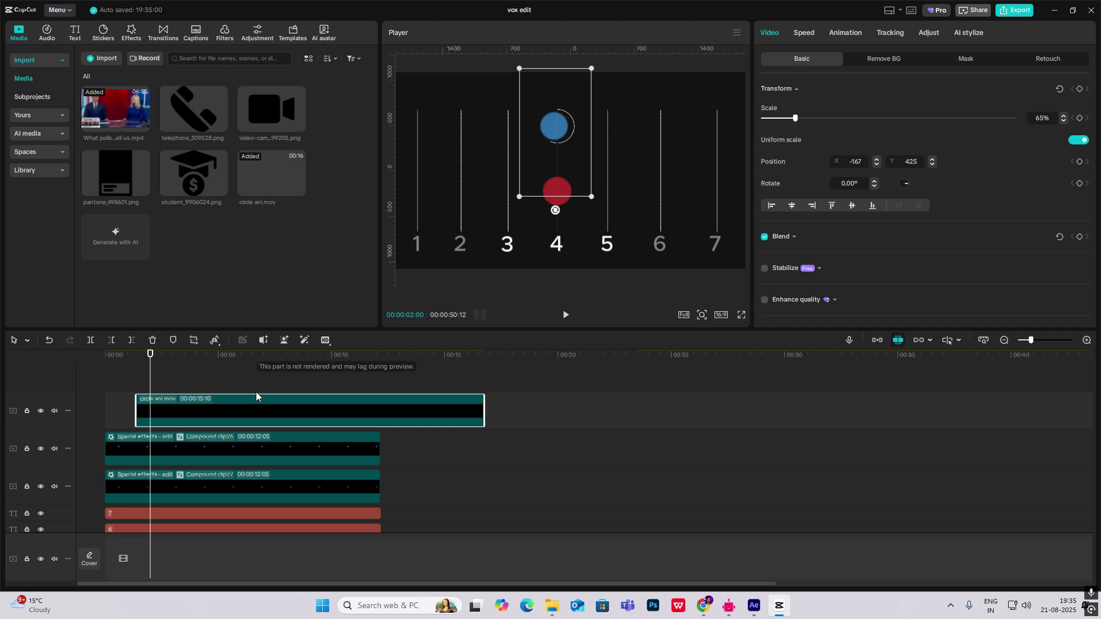
{"action": "left_click_drag", "start_coordinate": [150, 390], "coordinate": [175, 390]}
Duplicate the ring clip onto a track above with the same start and position the copy around the red circle at X -173, Y -290.
{"action": "left_click_drag", "start_coordinate": [203, 413], "coordinate": [175, 415]}
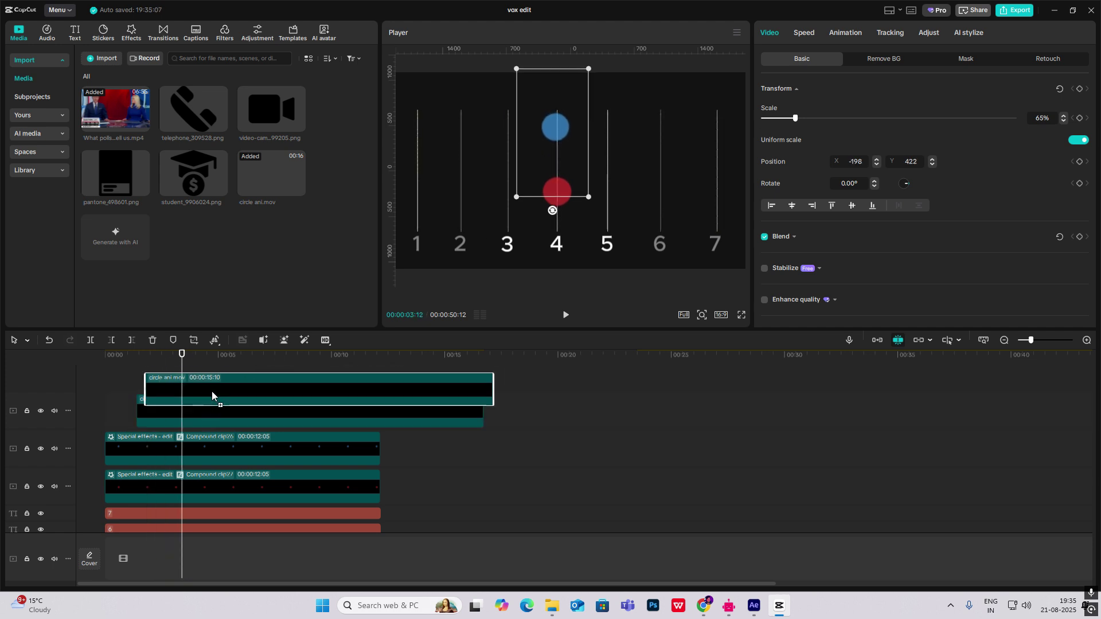
{"action": "left_click", "coordinate": [137, 409]}
{"action": "left_click_drag", "start_coordinate": [560, 160], "coordinate": [559, 196]}
Play back the opening seconds to check the ring animations around both circles.
{"action": "key", "text": "space"}
{"action": "key", "text": "space"}
{"action": "key", "text": "space"}
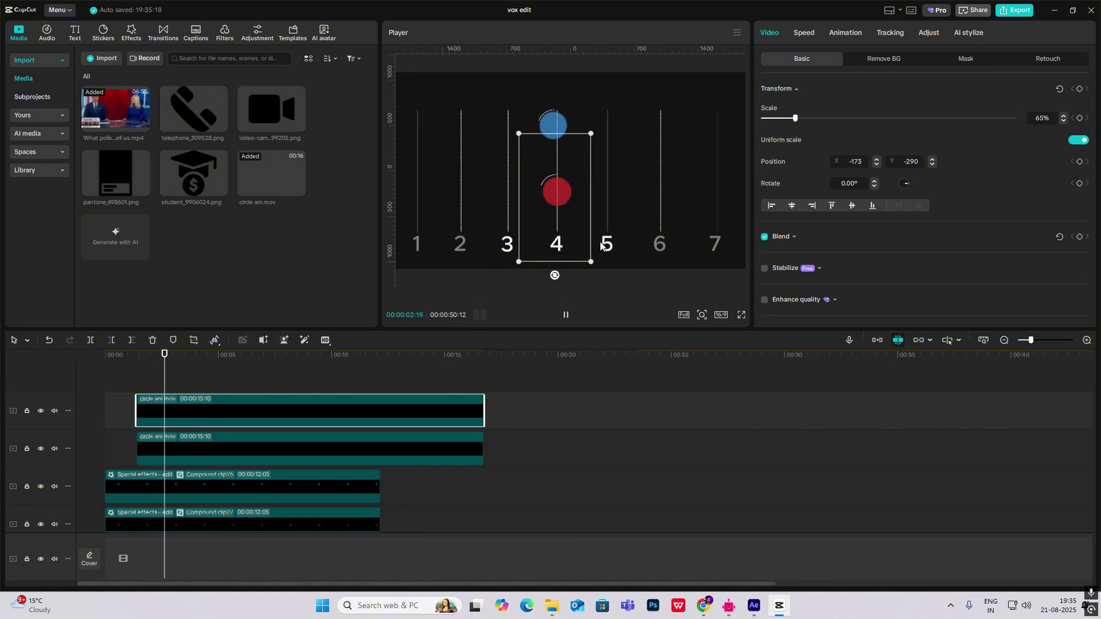
{"action": "left_click", "coordinate": [116, 387]}
{"action": "key", "text": "space"}
{"action": "scroll", "coordinate": [172, 371], "scroll_direction": "down", "scroll_amount": 2}
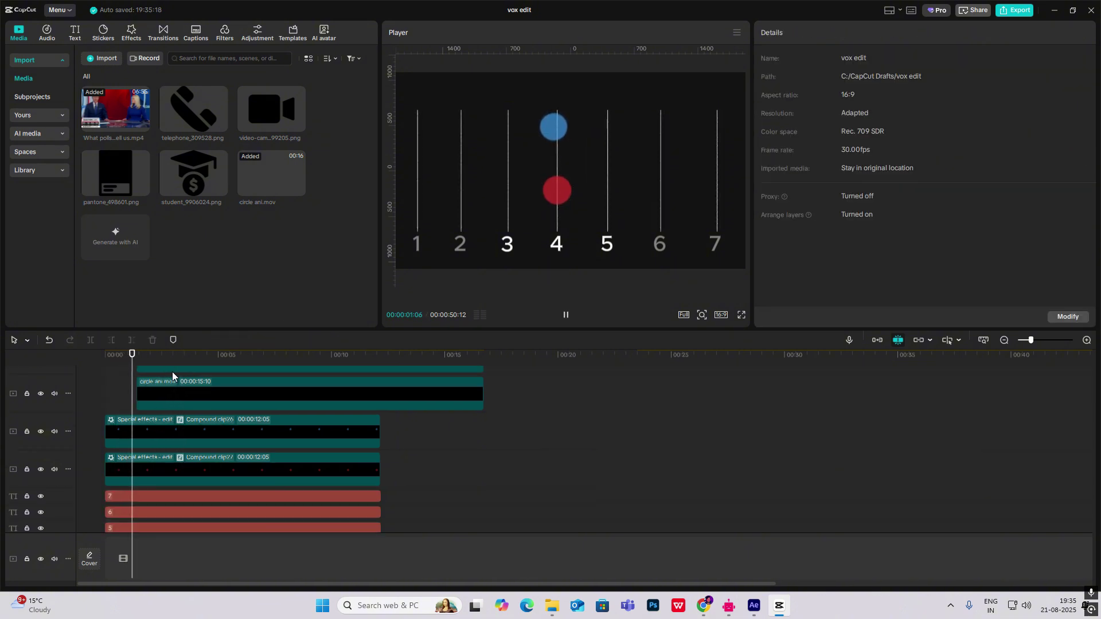
{"action": "key", "text": "space"}
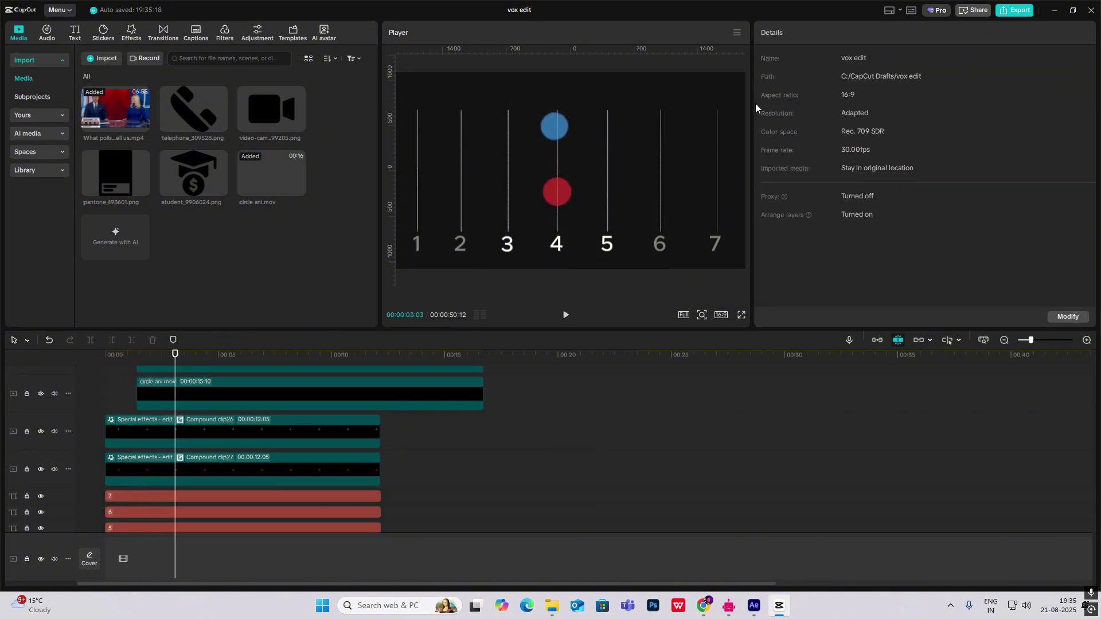
Examine in the reference video how the rings finish and the coloured margin bars extend from the circles.
{"action": "scroll", "coordinate": [690, 466], "scroll_direction": "down", "scroll_amount": 6}
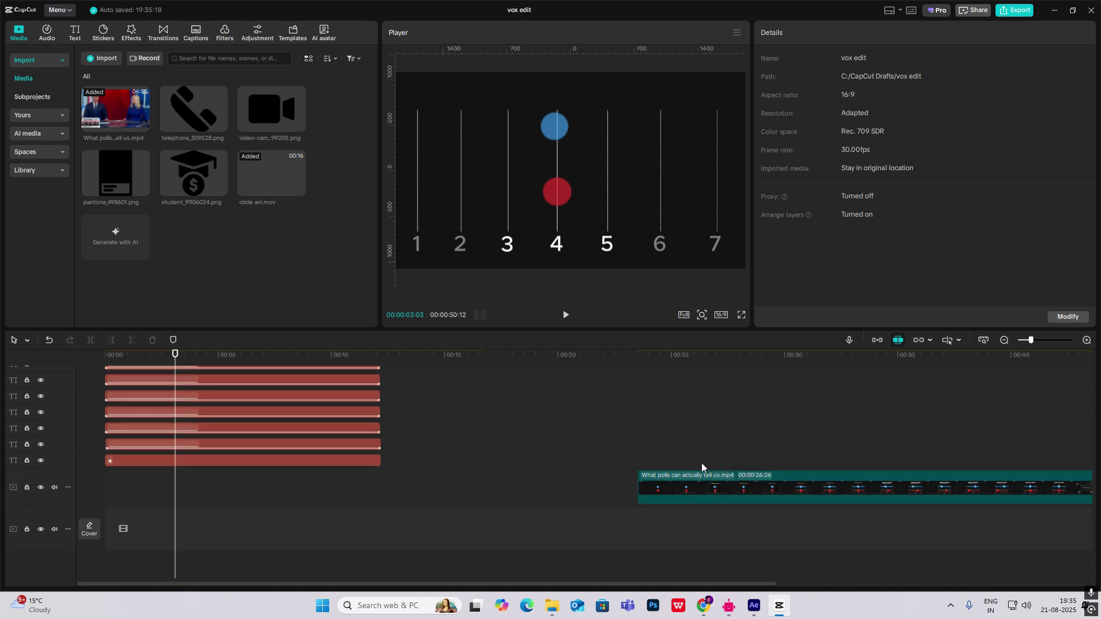
{"action": "left_click", "coordinate": [649, 460]}
{"action": "left_click_drag", "start_coordinate": [649, 460], "coordinate": [730, 469]}
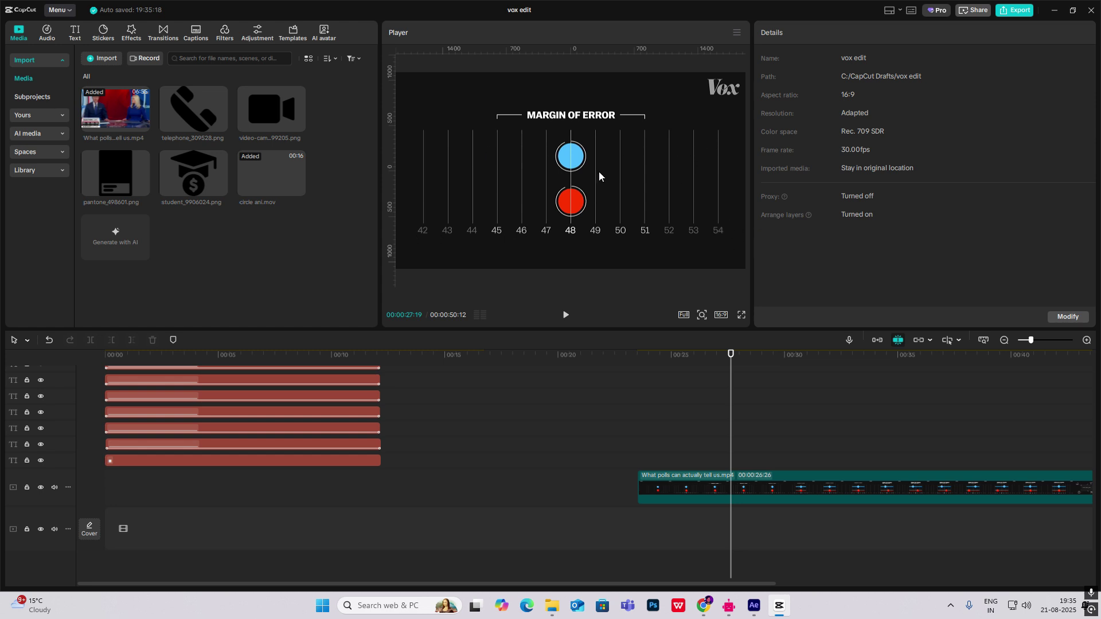
{"action": "left_click_drag", "start_coordinate": [743, 419], "coordinate": [793, 425]}
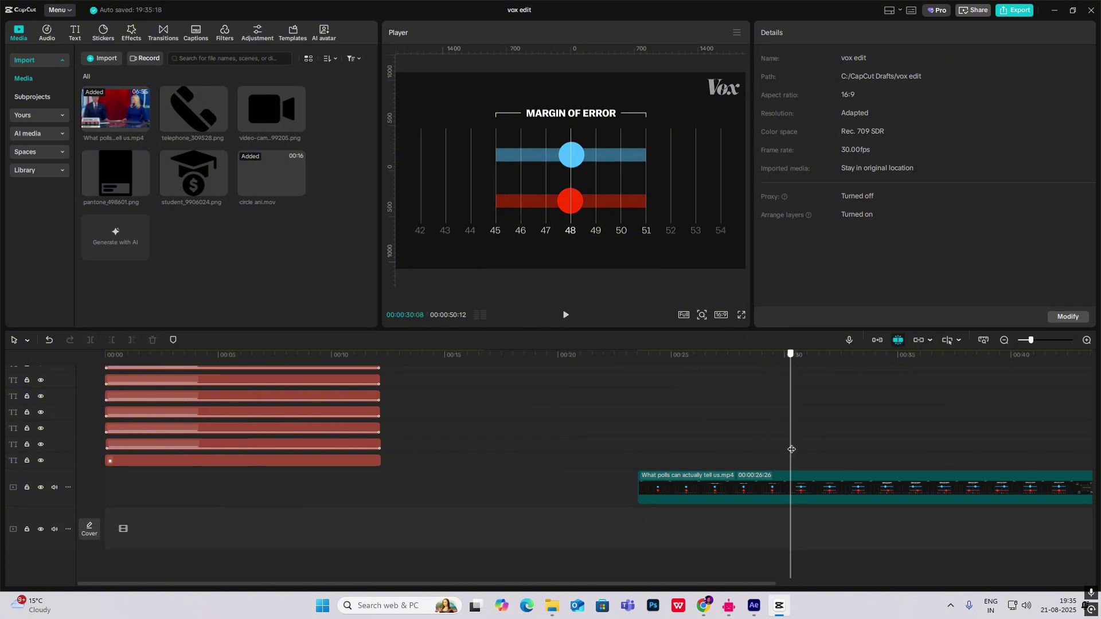
{"action": "left_click_drag", "start_coordinate": [792, 448], "coordinate": [745, 447]}
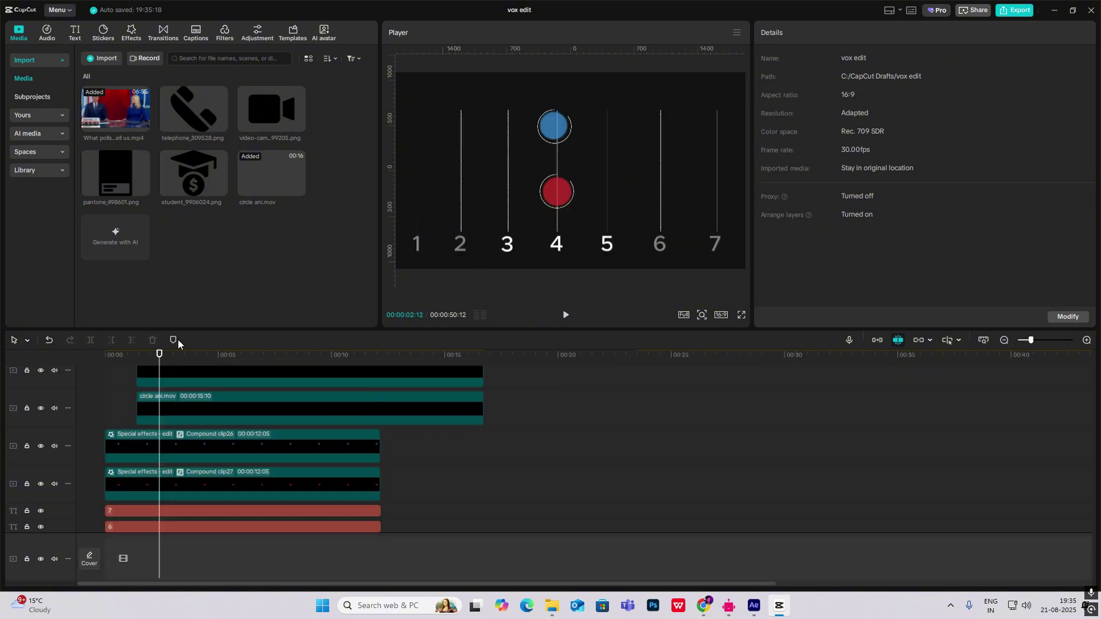
{"action": "scroll", "coordinate": [163, 405], "scroll_direction": "up", "scroll_amount": 1}
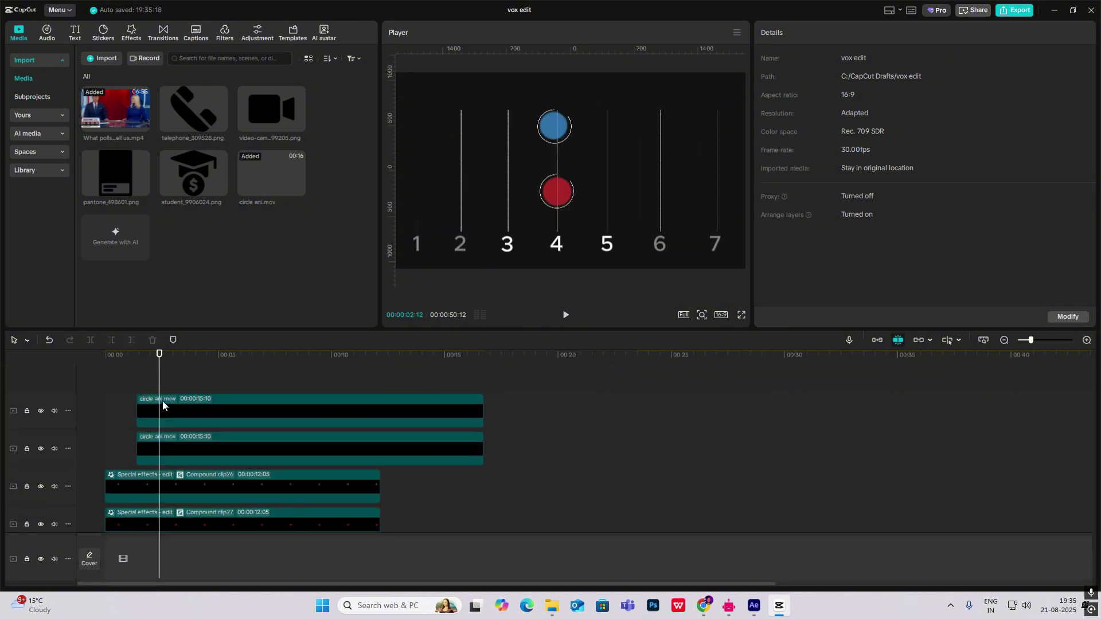
Add a text clip above the ring clips at about 2.5 seconds and blank out its default text.
{"action": "left_click_drag", "start_coordinate": [161, 379], "coordinate": [179, 383]}
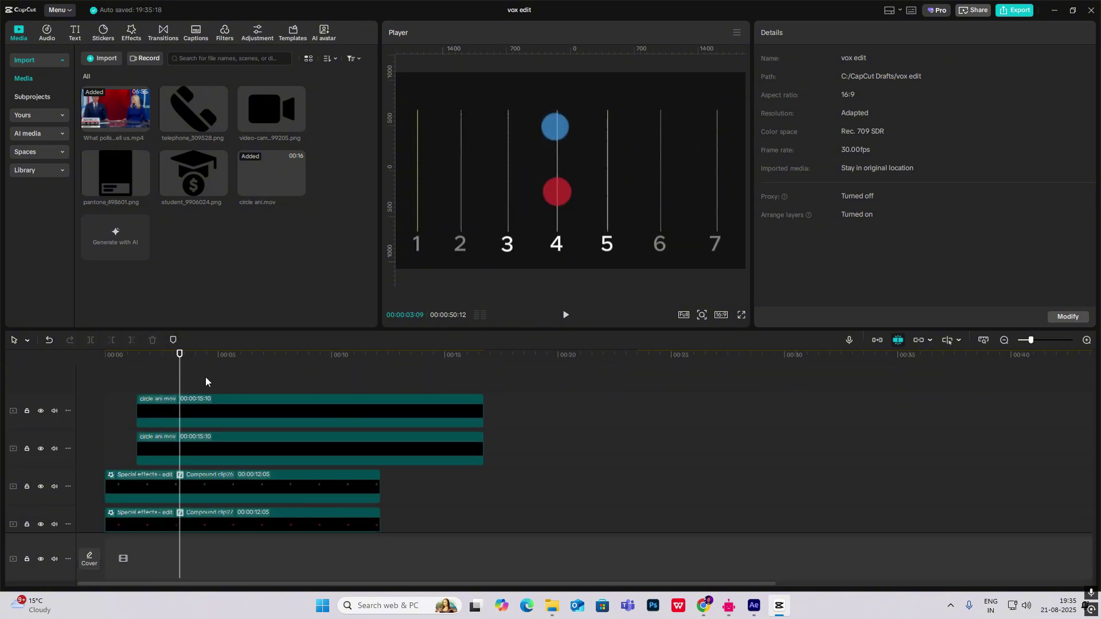
{"action": "left_click", "coordinate": [73, 33]}
{"action": "left_click_drag", "start_coordinate": [106, 76], "coordinate": [163, 385]}
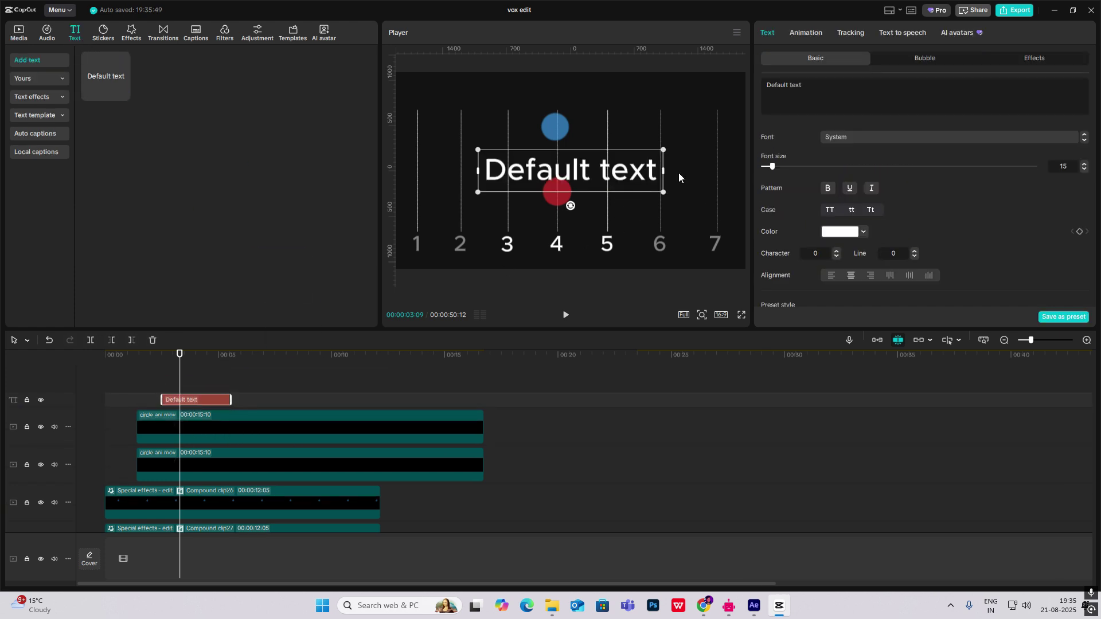
{"action": "triple_click", "coordinate": [849, 90]}
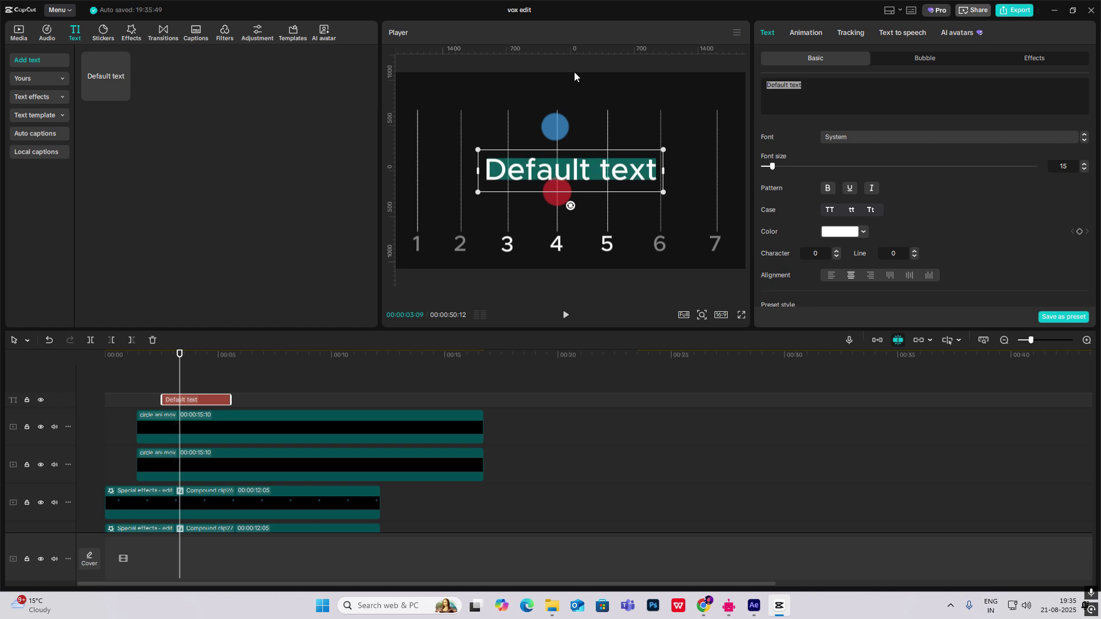
{"action": "key", "text": "BackSpace"}
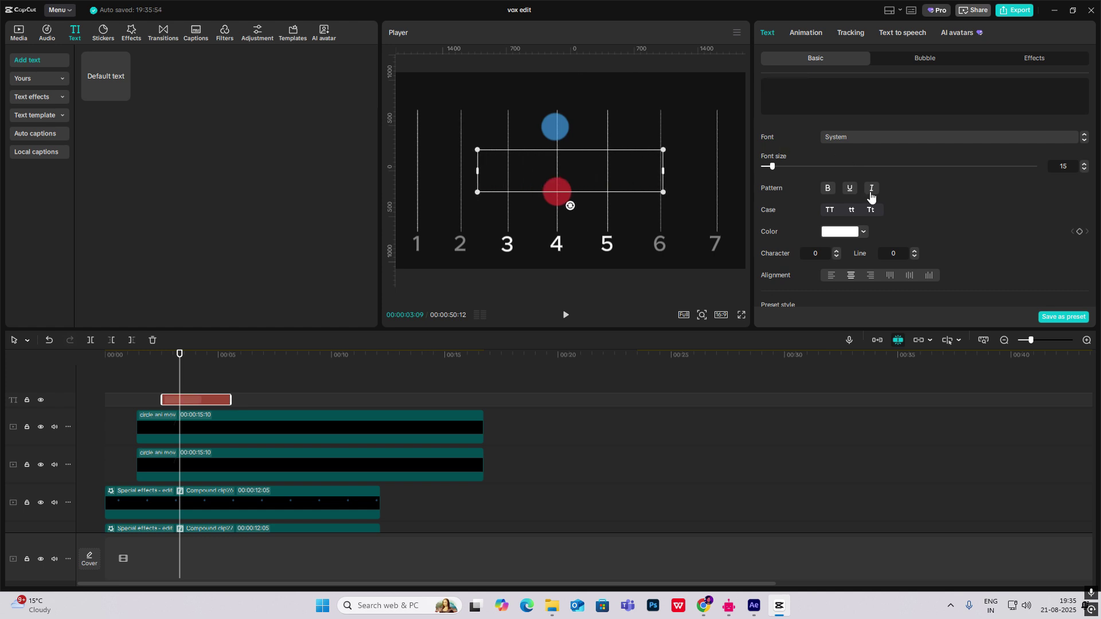
Give the blank text a background in the blue circle's sampled colour, 2E71A8, with the background height at 0%.
{"action": "scroll", "coordinate": [855, 150], "scroll_direction": "down", "scroll_amount": 10}
{"action": "scroll", "coordinate": [818, 201], "scroll_direction": "down", "scroll_amount": 4}
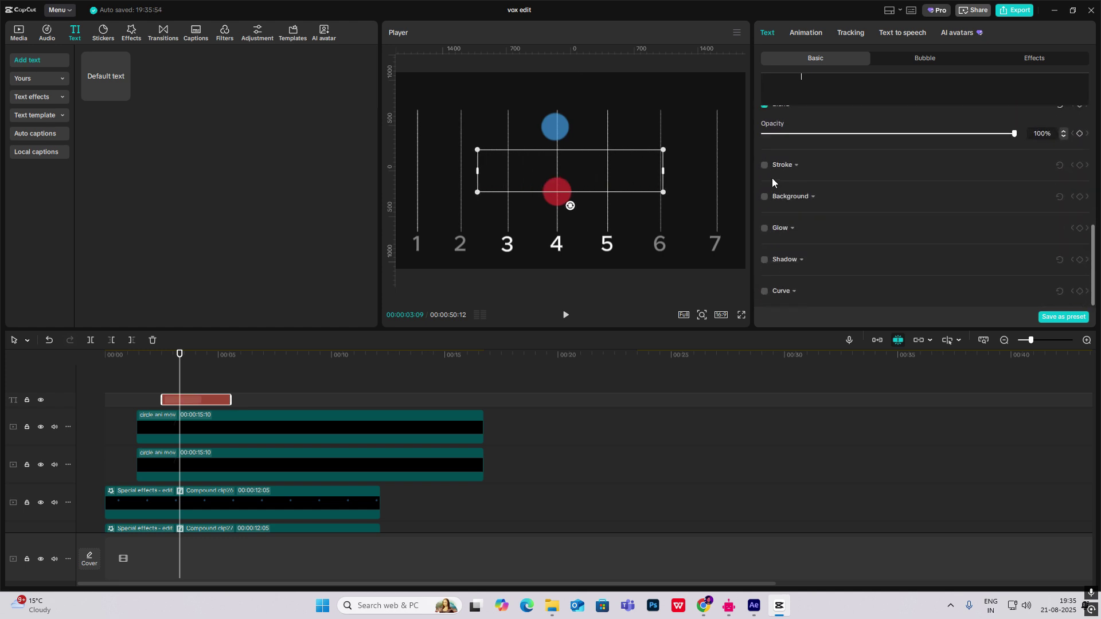
{"action": "left_click", "coordinate": [765, 195]}
{"action": "scroll", "coordinate": [827, 205], "scroll_direction": "down", "scroll_amount": 6}
{"action": "scroll", "coordinate": [827, 195], "scroll_direction": "up", "scroll_amount": 2}
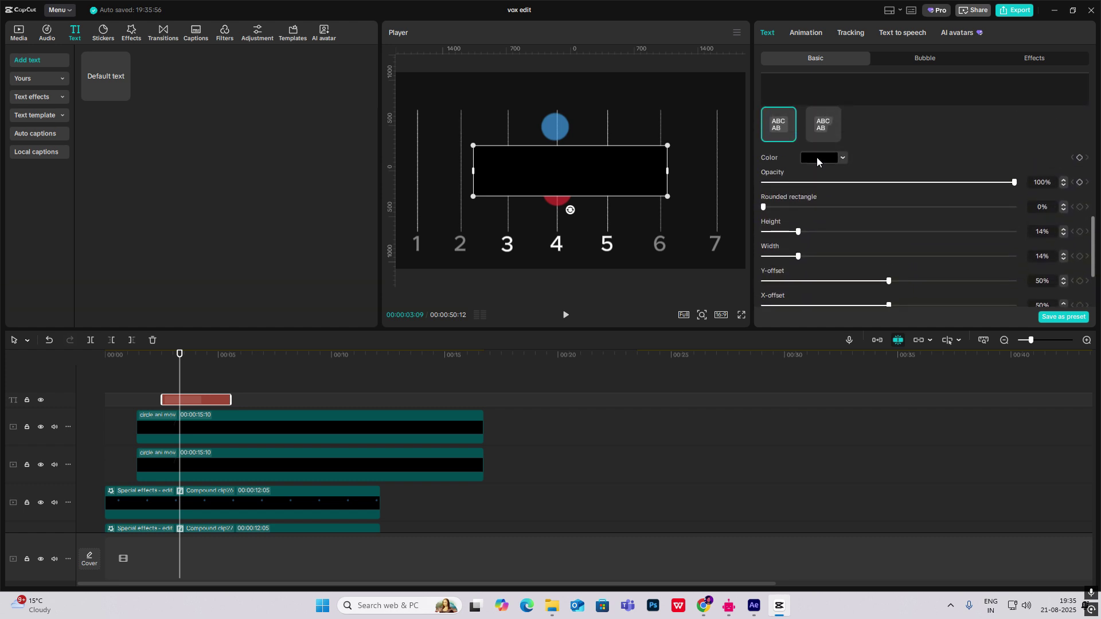
{"action": "left_click", "coordinate": [819, 157]}
{"action": "left_click", "coordinate": [780, 255]}
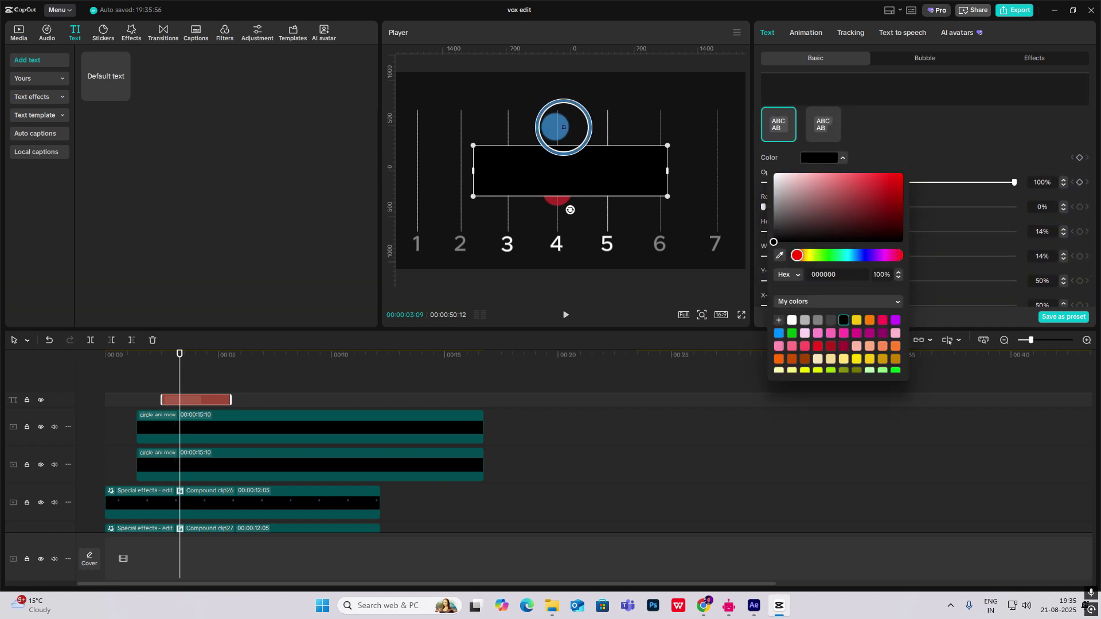
{"action": "left_click", "coordinate": [556, 126]}
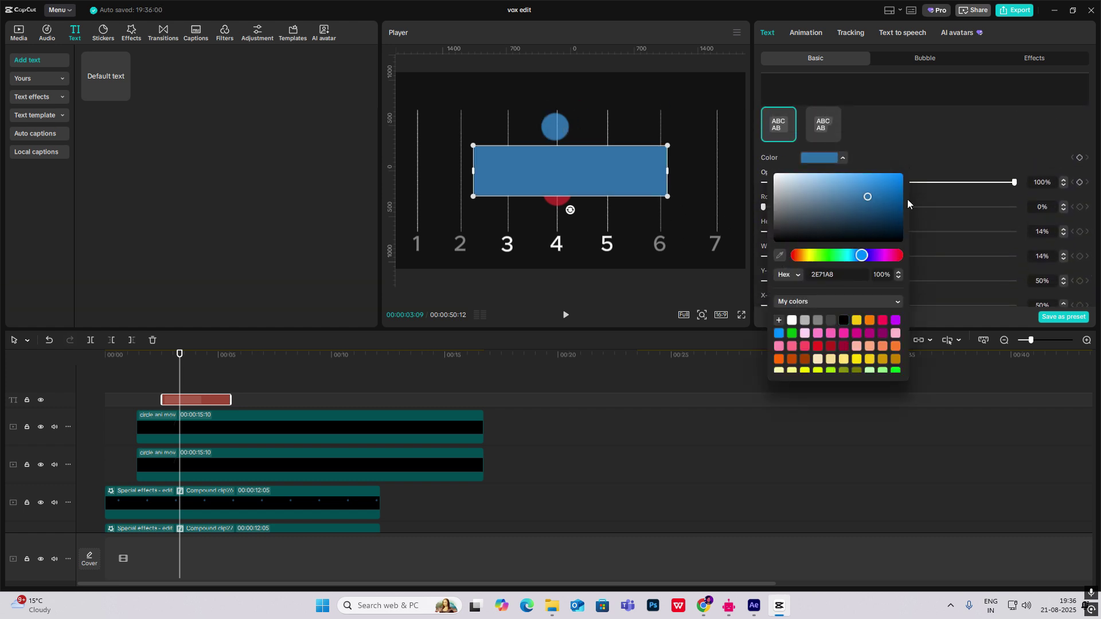
{"action": "left_click", "coordinate": [929, 166]}
{"action": "left_click", "coordinate": [761, 232]}
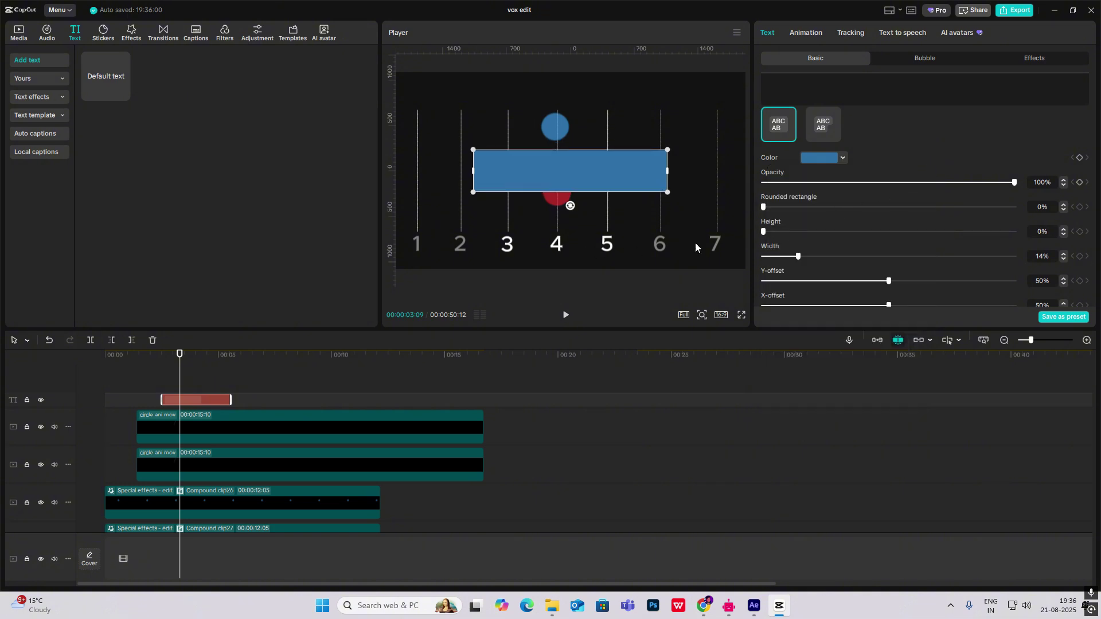
Turn off uniform scale for the blue bar, reduce its scale height to 55% and place it over the blue circle at X -116, Y 491.
{"action": "scroll", "coordinate": [990, 177], "scroll_direction": "down", "scroll_amount": 10}
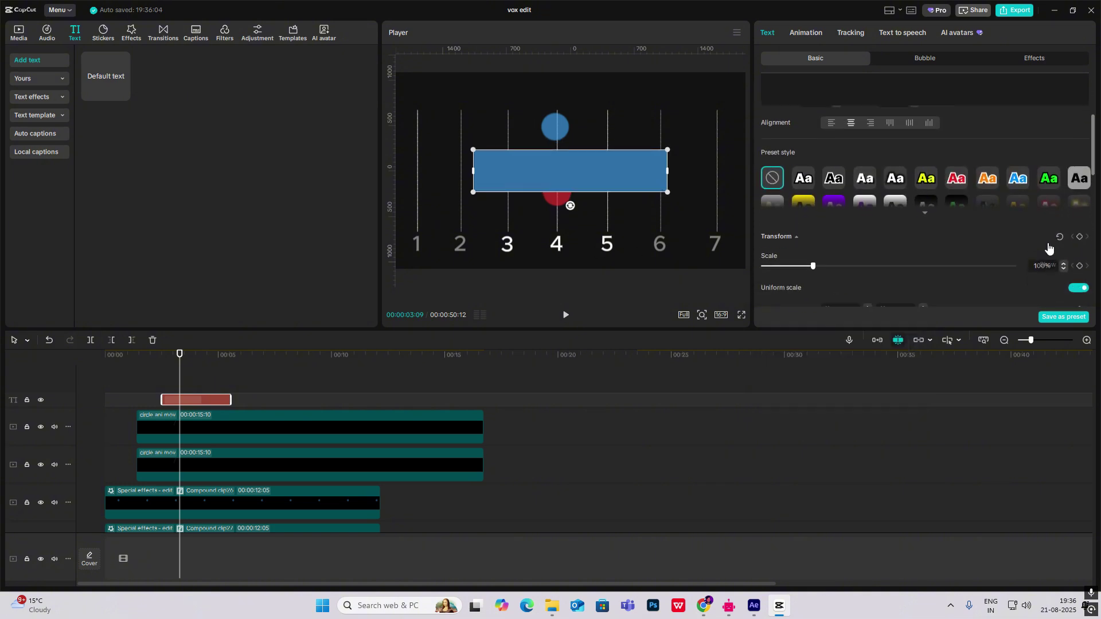
{"action": "left_click", "coordinate": [1077, 242]}
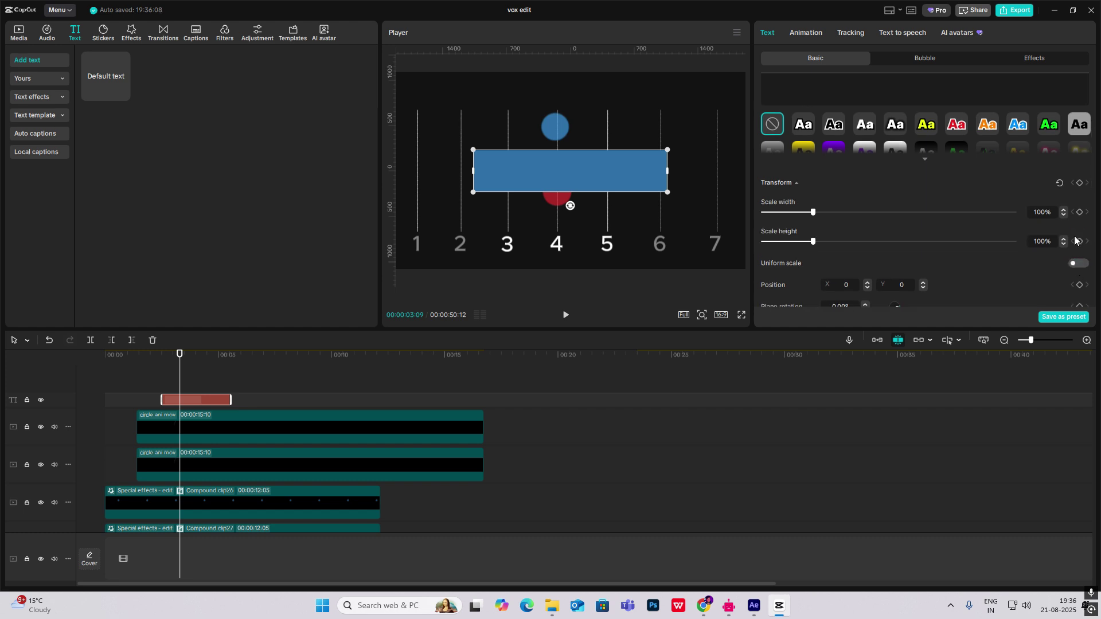
{"action": "scroll", "coordinate": [912, 216], "scroll_direction": "up", "scroll_amount": 5}
{"action": "scroll", "coordinate": [924, 209], "scroll_direction": "down", "scroll_amount": 7}
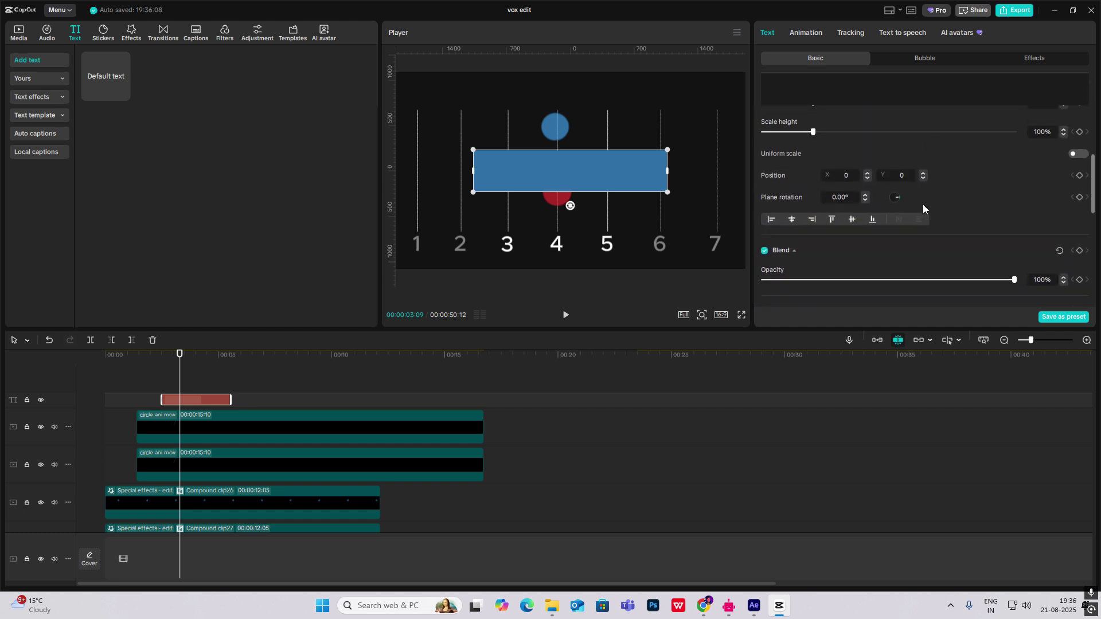
{"action": "scroll", "coordinate": [878, 183], "scroll_direction": "up", "scroll_amount": 1}
{"action": "left_click_drag", "start_coordinate": [813, 154], "coordinate": [790, 188]}
{"action": "key", "text": "ctrl+z"}
{"action": "left_click_drag", "start_coordinate": [606, 170], "coordinate": [586, 123]}
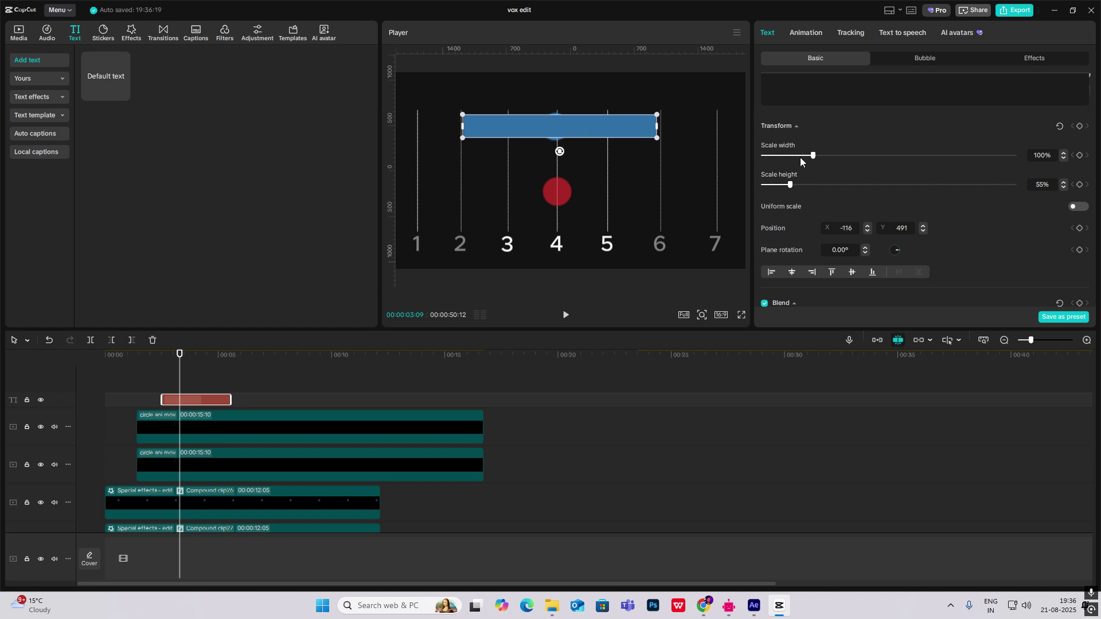
Reduce the blue bar's scale height to 46%, lengthen its clip, and place a duplicate over the red circle at X -120, Y -227.
{"action": "left_click_drag", "start_coordinate": [789, 187], "coordinate": [785, 187]}
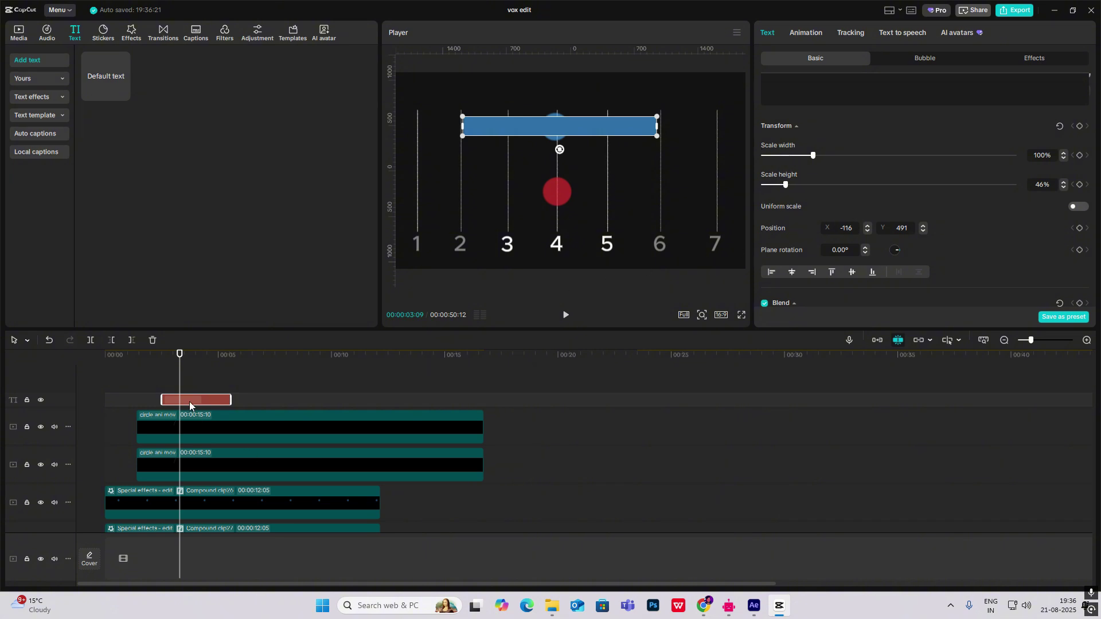
{"action": "mouse_move", "coordinate": [229, 400]}
{"action": "left_mouse_down"}
{"action": "mouse_move", "coordinate": [464, 400]}
{"action": "mouse_move", "coordinate": [221, 390]}
{"action": "left_mouse_up"}
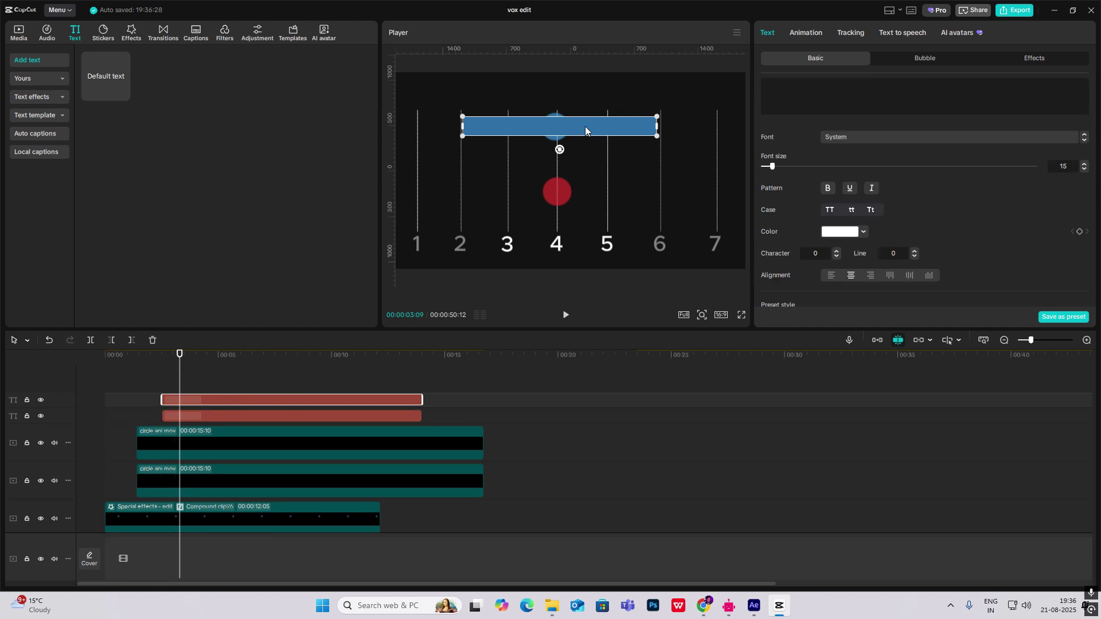
{"action": "left_click_drag", "start_coordinate": [585, 126], "coordinate": [586, 194]}
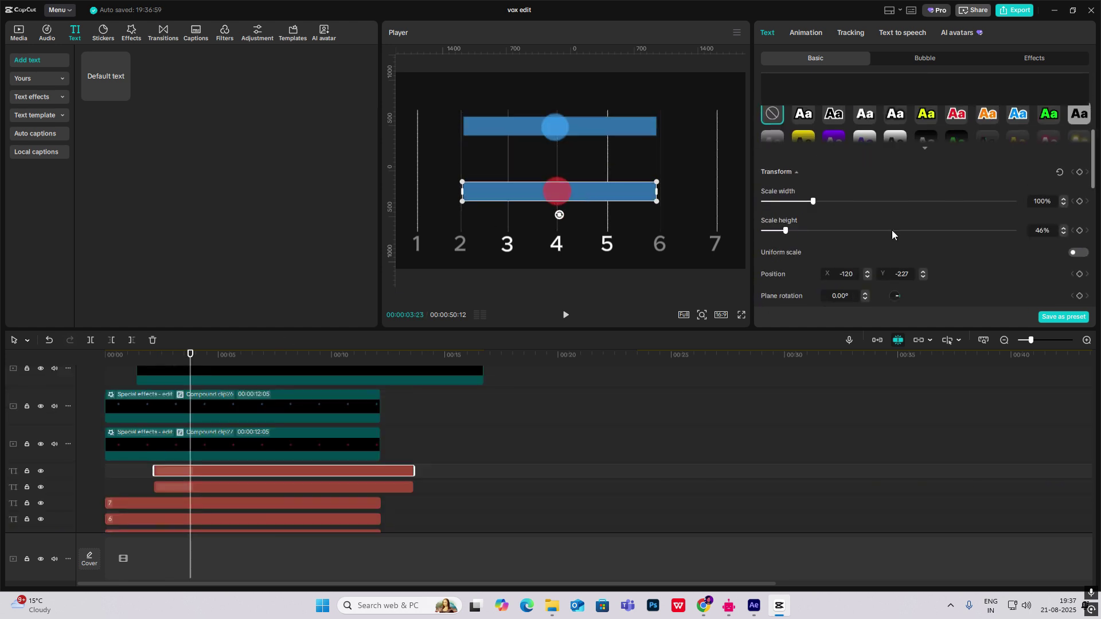
Change the lower bar's background colour to the dark red of the circle it covers.
{"action": "scroll", "coordinate": [893, 229], "scroll_direction": "down", "scroll_amount": 3}
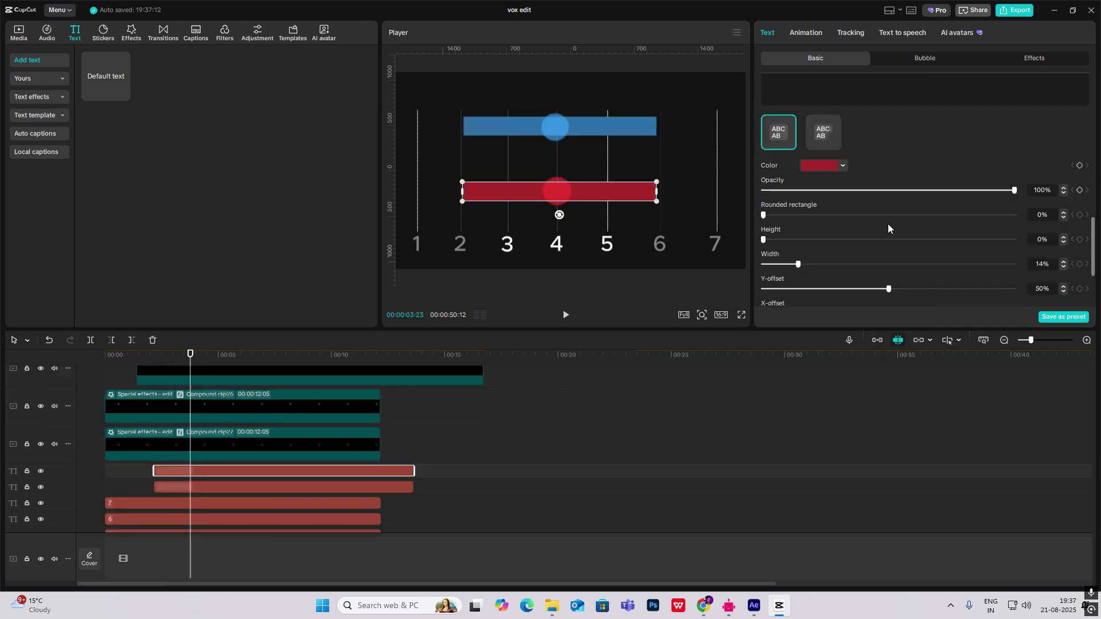
{"action": "scroll", "coordinate": [887, 225], "scroll_direction": "down", "scroll_amount": 3}
{"action": "scroll", "coordinate": [882, 223], "scroll_direction": "up", "scroll_amount": 4}
{"action": "scroll", "coordinate": [882, 223], "scroll_direction": "down", "scroll_amount": 2}
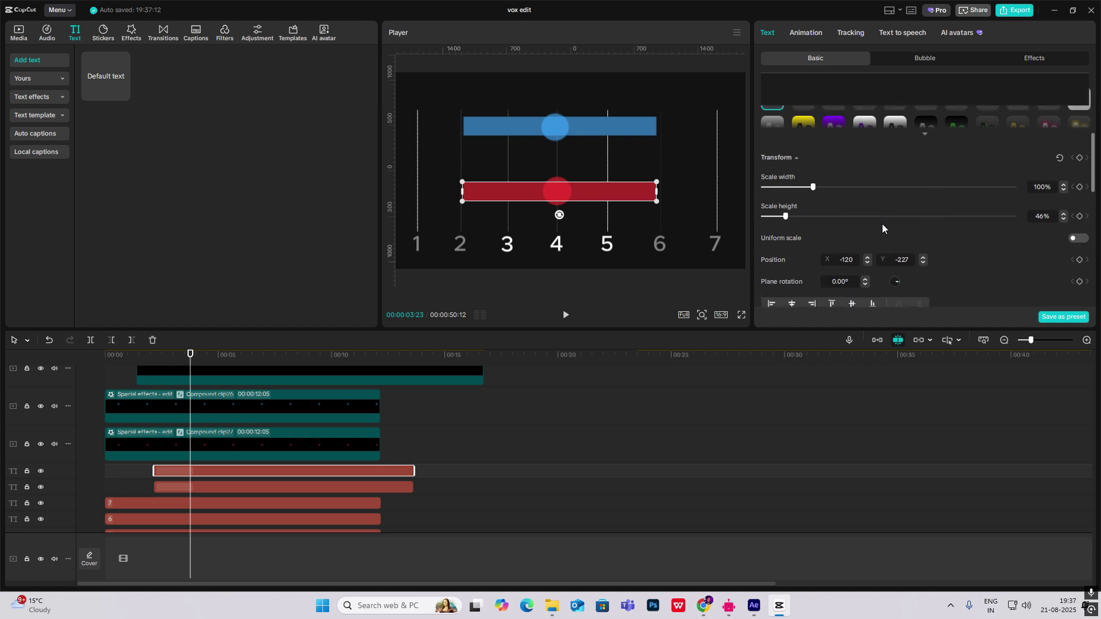
Set the blend opacity of both the red and the blue bar to 45%.
{"action": "scroll", "coordinate": [882, 223], "scroll_direction": "down", "scroll_amount": 2}
{"action": "left_click_drag", "start_coordinate": [924, 259], "coordinate": [875, 261]}
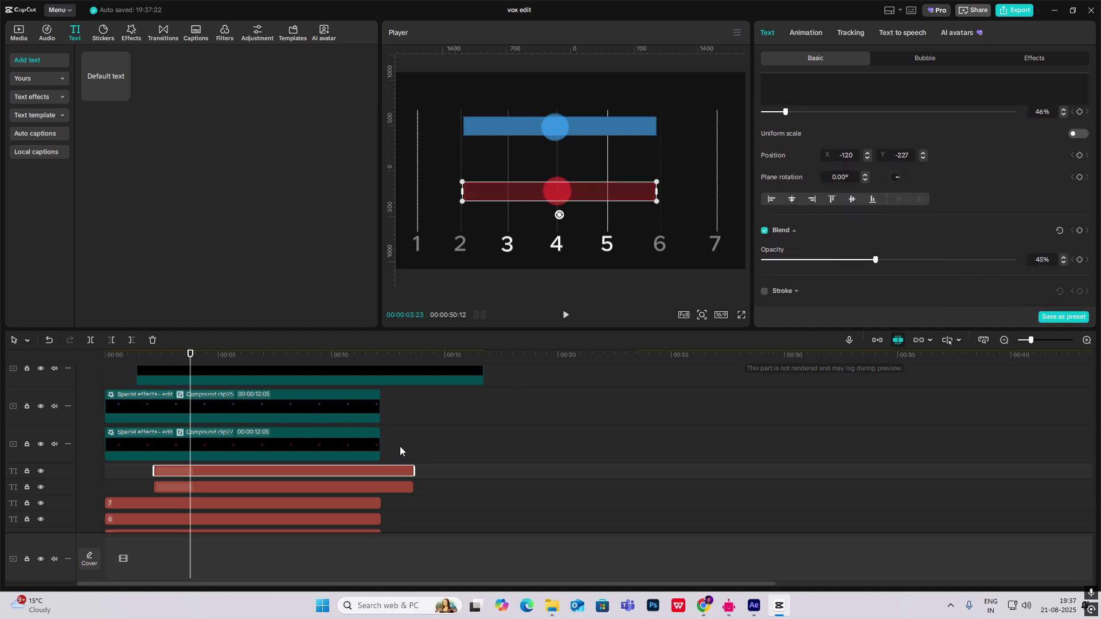
{"action": "left_click", "coordinate": [229, 487]}
{"action": "left_click_drag", "start_coordinate": [893, 260], "coordinate": [878, 262]}
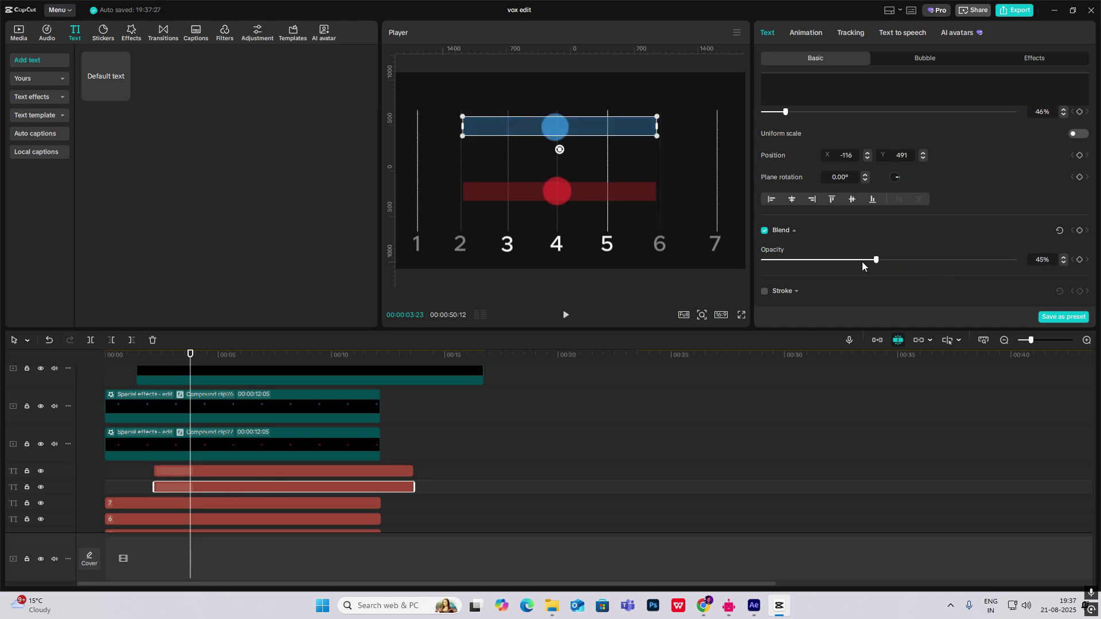
{"action": "left_click", "coordinate": [136, 476]}
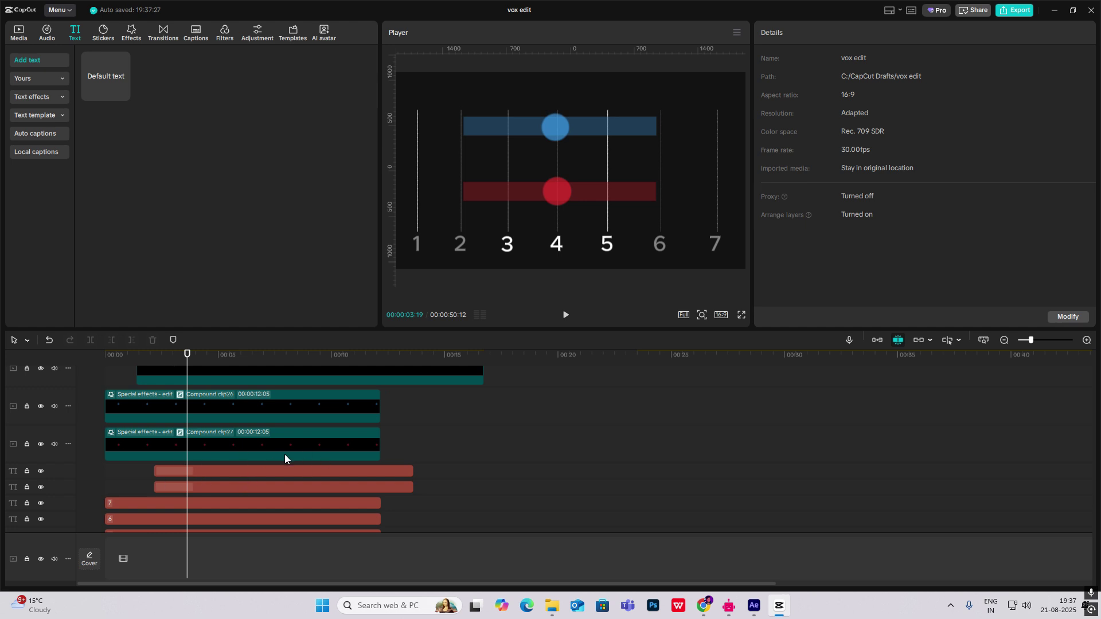
Turn the red bar and the blue bar text clips into two separate compound clips.
{"action": "left_click", "coordinate": [236, 471]}
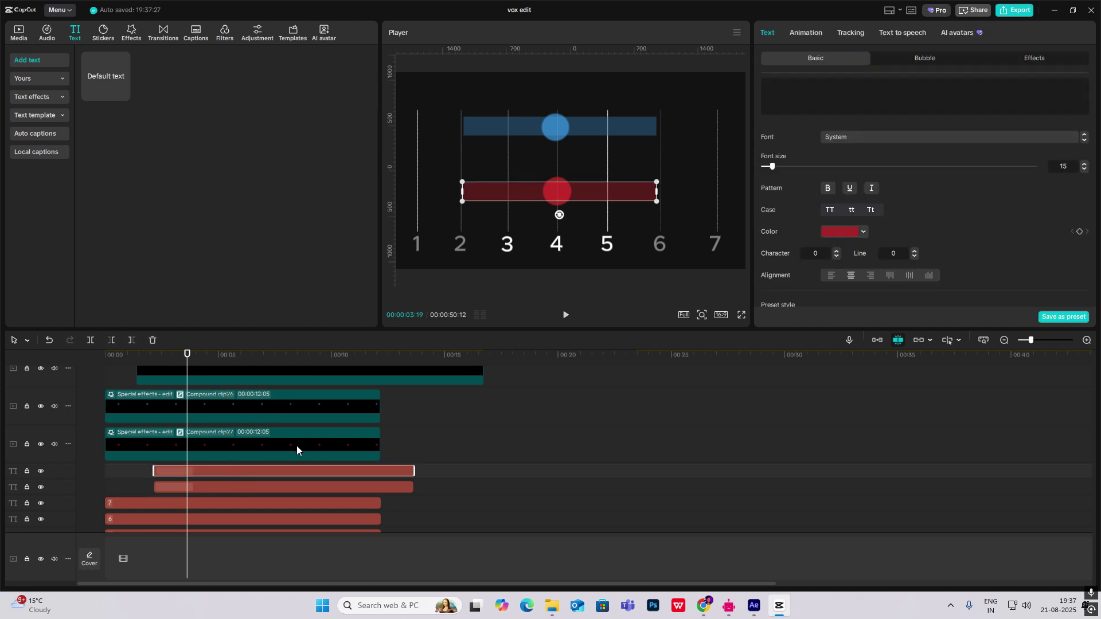
{"action": "left_click", "coordinate": [209, 510]}
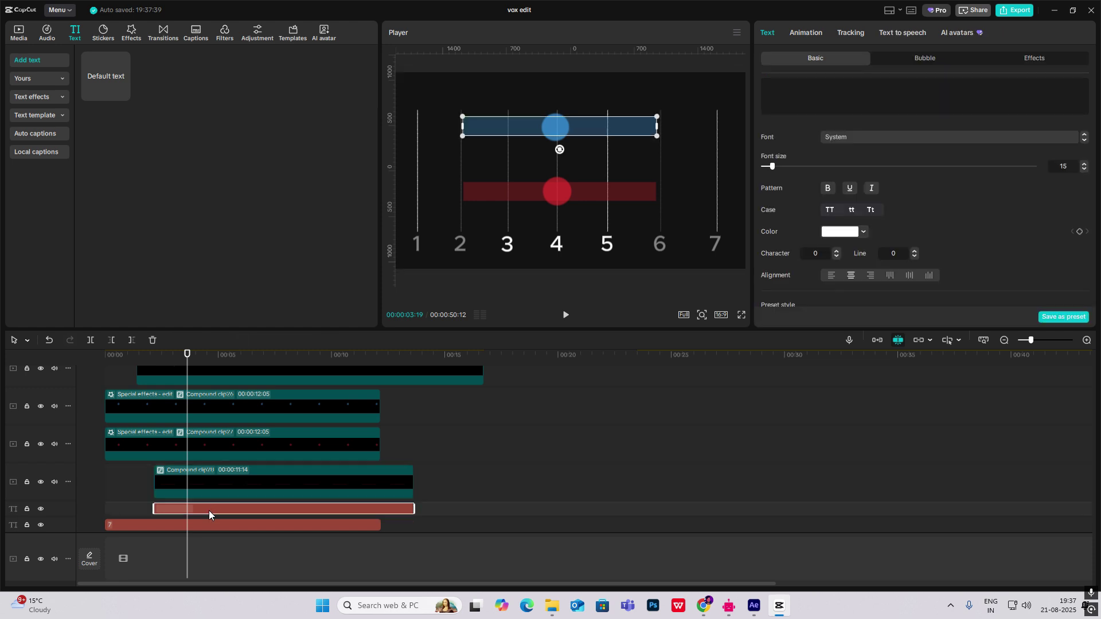
{"action": "key", "text": "alt+g"}
{"action": "left_click", "coordinate": [198, 471]}
{"action": "left_click", "coordinate": [128, 476]}
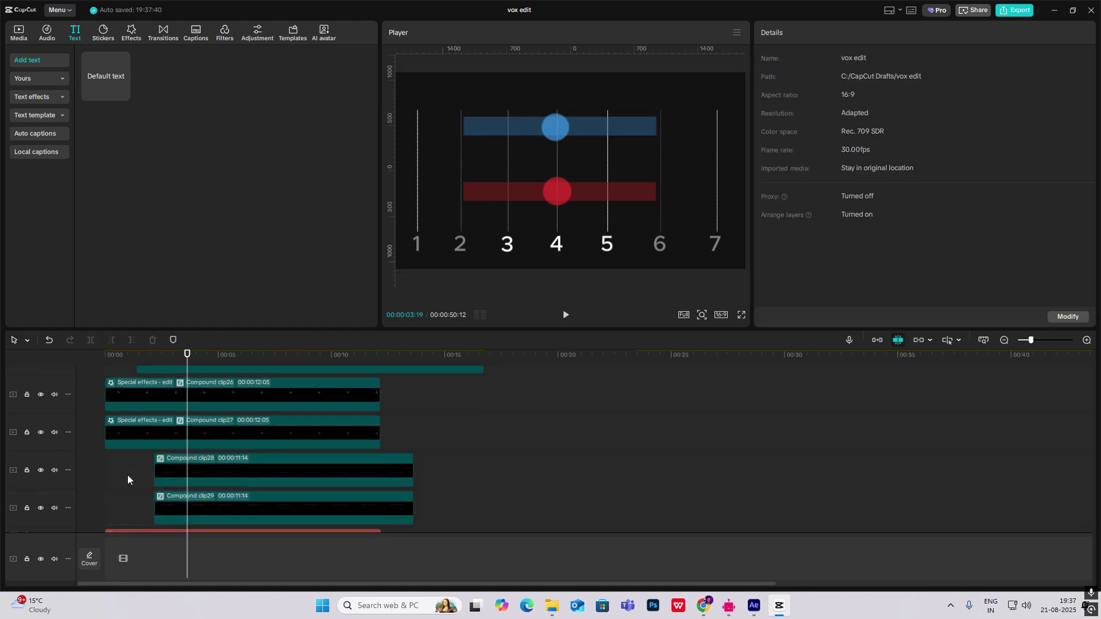
Move both bar compound clips on the timeline so they start at 00:00:03:04.
{"action": "left_click_drag", "start_coordinate": [127, 480], "coordinate": [196, 499]}
{"action": "scroll", "coordinate": [177, 497], "scroll_direction": "up", "scroll_amount": 1}
{"action": "left_click_drag", "start_coordinate": [138, 476], "coordinate": [212, 506]}
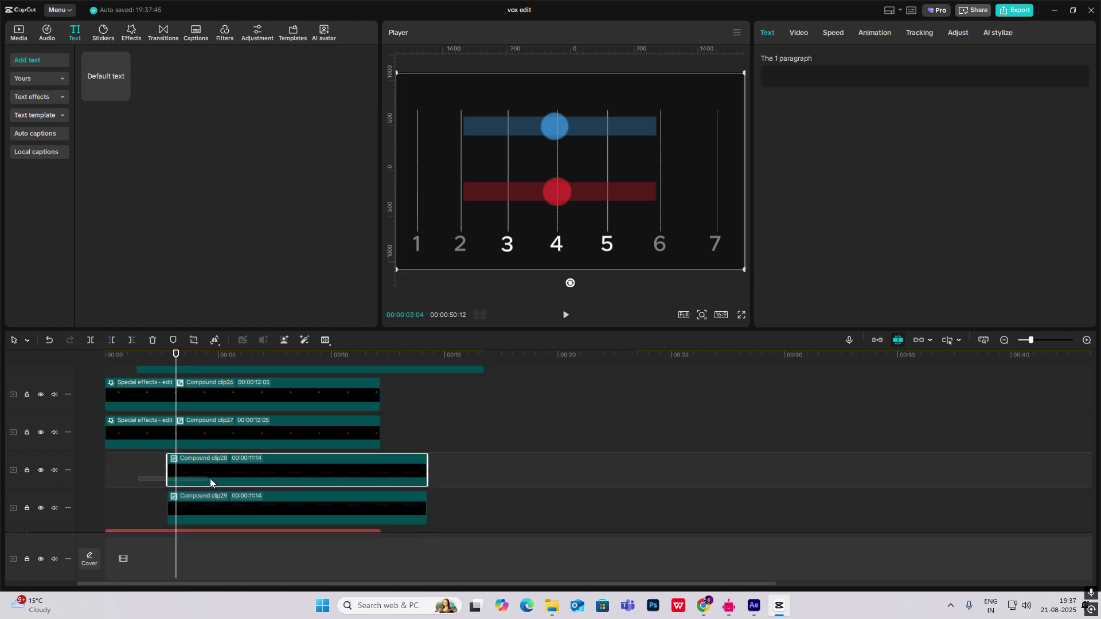
{"action": "left_click_drag", "start_coordinate": [212, 509], "coordinate": [219, 511]}
Add a Filmstrip mask to the red bar's clip, rotated -90° and centred on the red circle at X -84, Y -110, with size 1333.
{"action": "left_click", "coordinate": [198, 476]}
{"action": "left_click", "coordinate": [798, 32]}
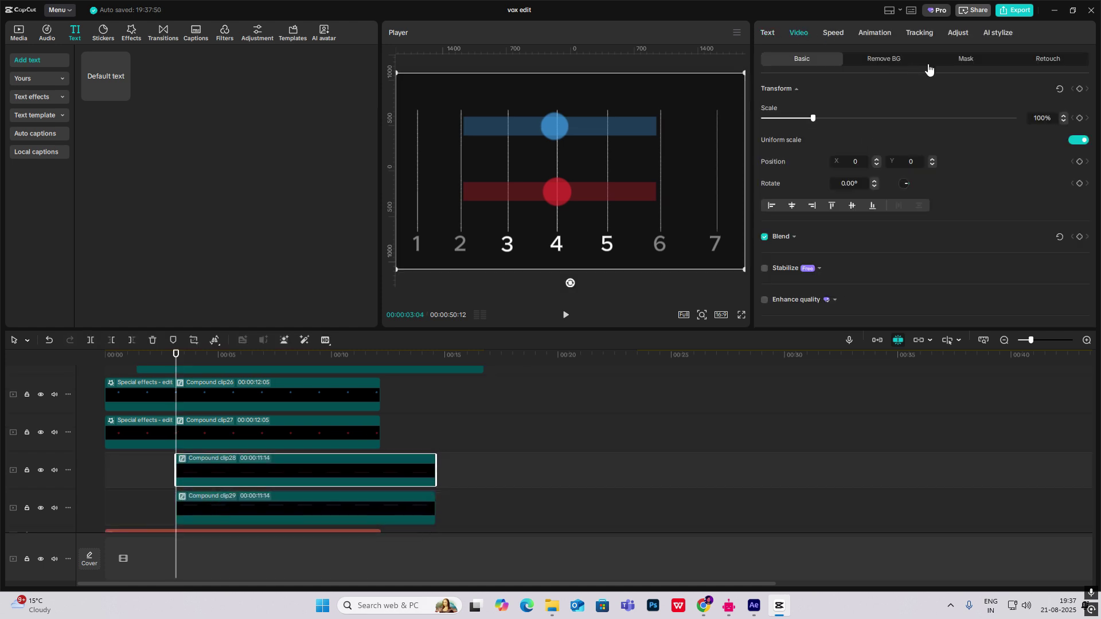
{"action": "left_click", "coordinate": [963, 58]}
{"action": "left_click", "coordinate": [805, 112]}
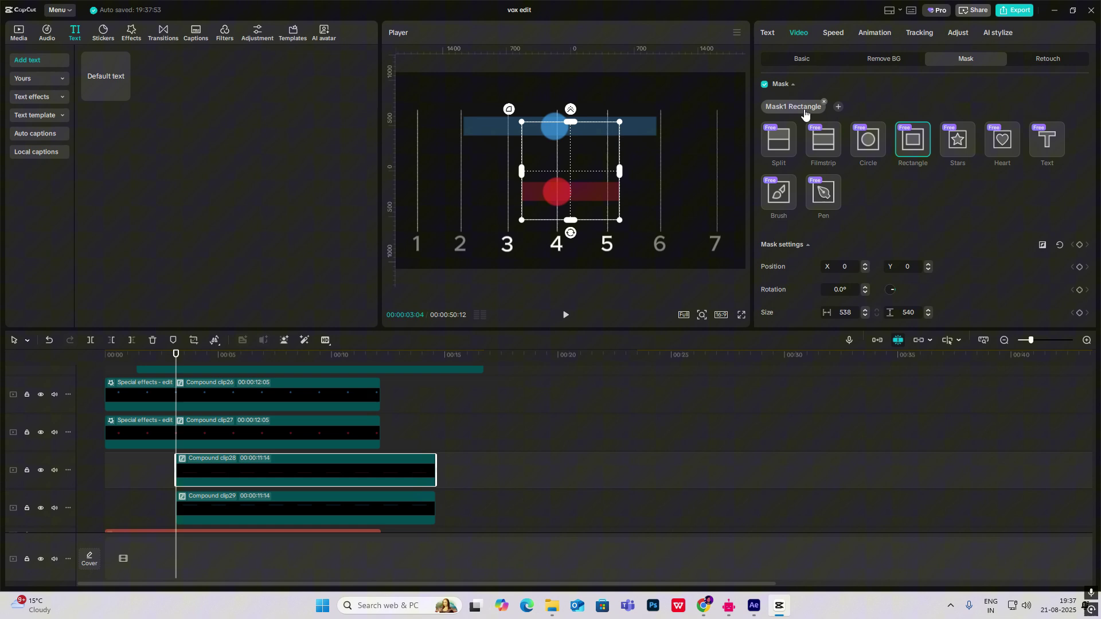
{"action": "left_click", "coordinate": [823, 139]}
{"action": "left_click_drag", "start_coordinate": [582, 207], "coordinate": [558, 213]}
{"action": "left_click_drag", "start_coordinate": [576, 191], "coordinate": [680, 202]}
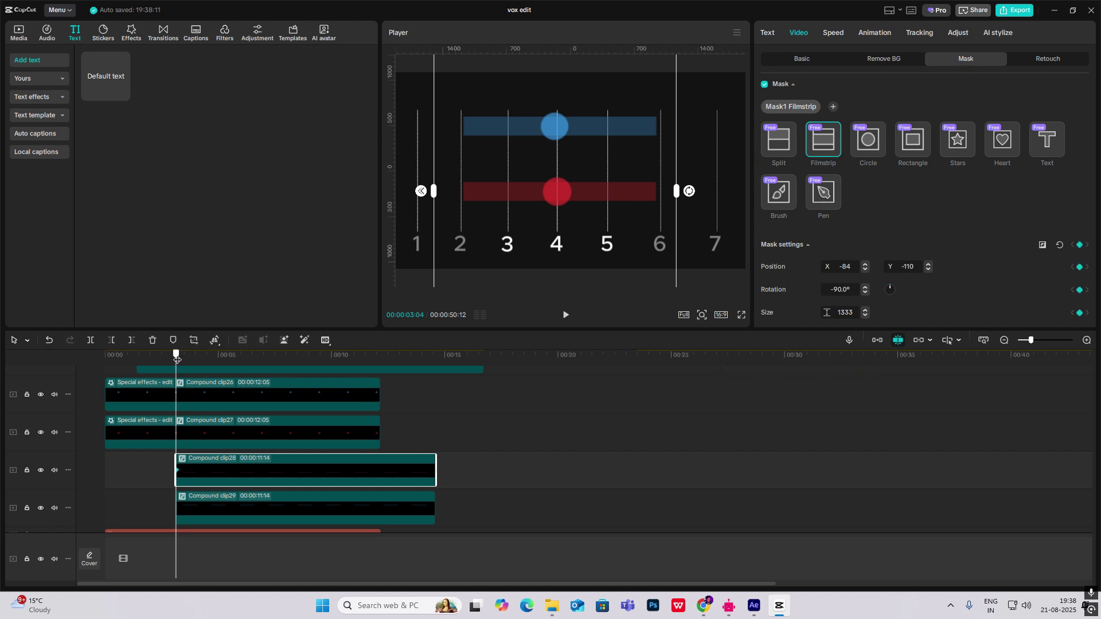
Keyframe the red bar's mask to open from size 33 at 00:00:03:04 to 1333 about 1.3 seconds on, and preview it.
{"action": "mouse_move", "coordinate": [176, 361]}
{"action": "left_mouse_down"}
{"action": "mouse_move", "coordinate": [214, 366]}
{"action": "mouse_move", "coordinate": [175, 356]}
{"action": "left_mouse_up"}
{"action": "left_click", "coordinate": [1080, 244]}
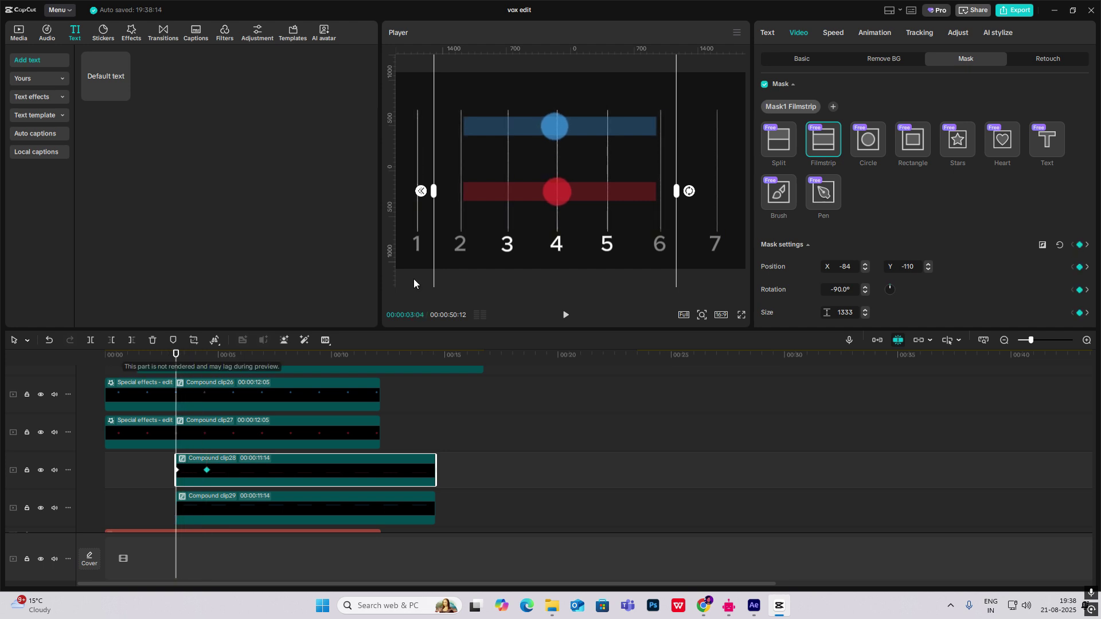
{"action": "left_click_drag", "start_coordinate": [677, 195], "coordinate": [507, 193]}
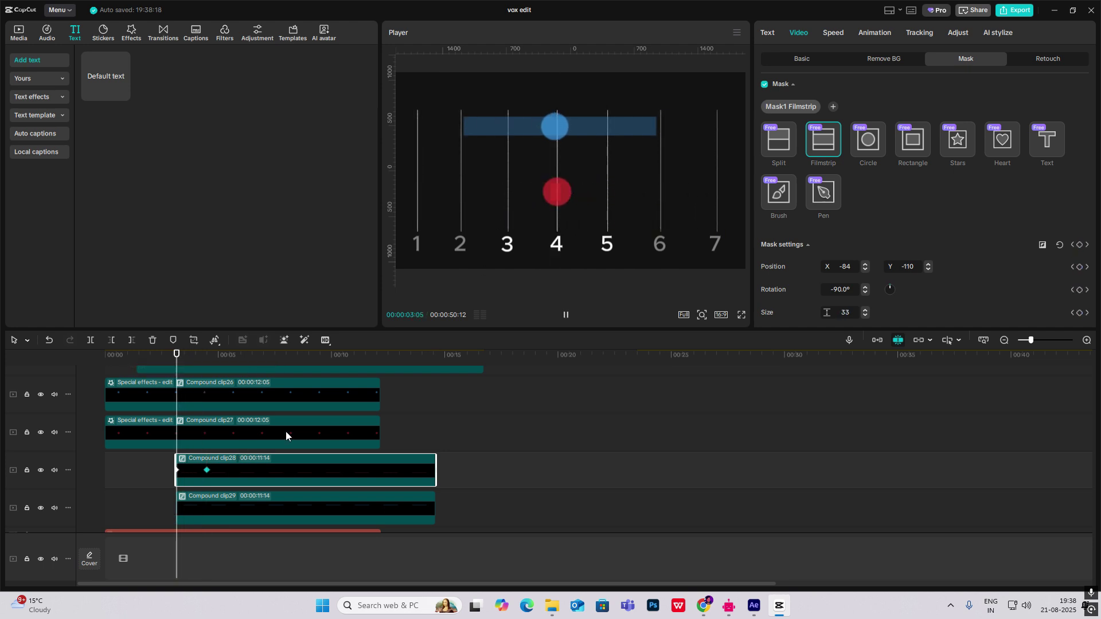
{"action": "key", "text": "space"}
{"action": "key", "text": "space"}
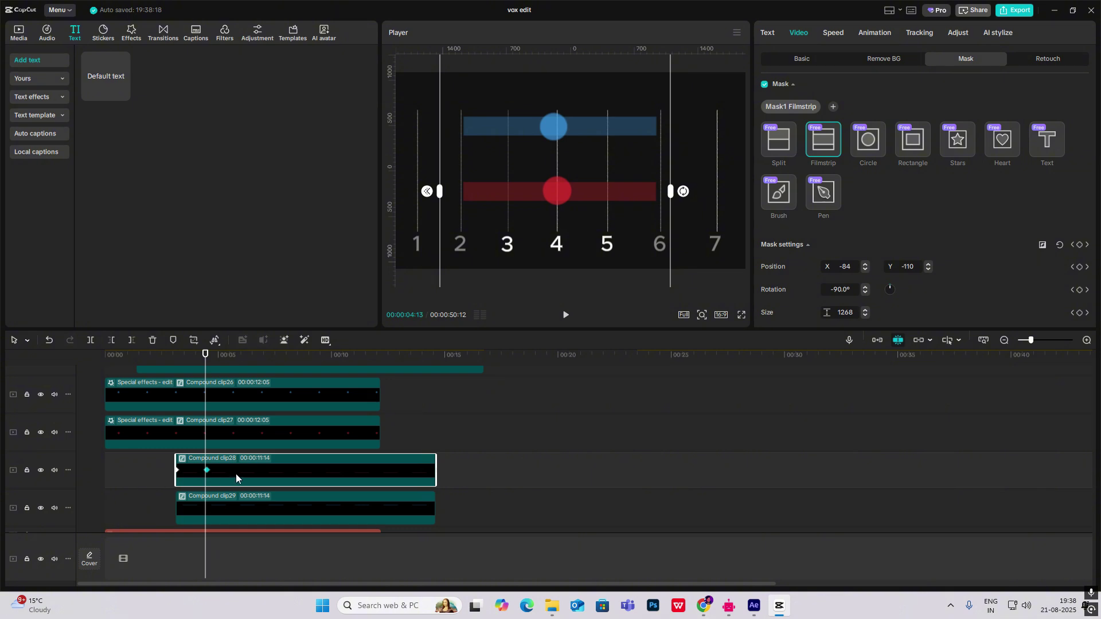
Apply an ease-out curve to the size keyframes of the red bar's mask in the keyframe graph.
{"action": "key", "text": "alt+k"}
{"action": "scroll", "coordinate": [221, 483], "scroll_direction": "up", "scroll_amount": 2}
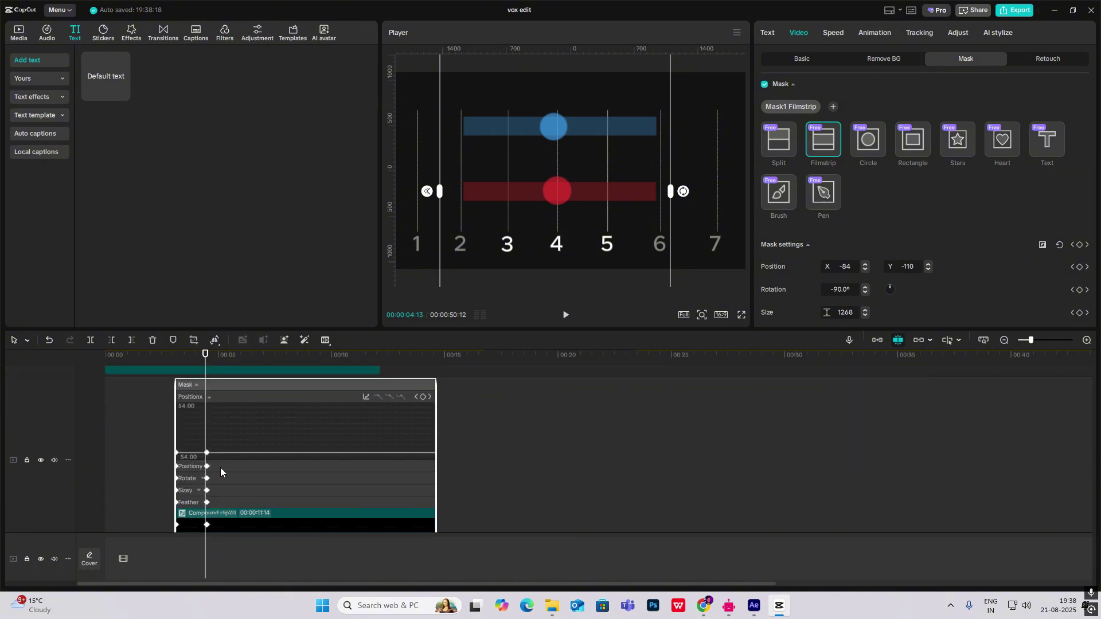
{"action": "left_click", "coordinate": [210, 466]}
{"action": "left_click", "coordinate": [197, 479]}
{"action": "left_click", "coordinate": [190, 493]}
{"action": "left_click", "coordinate": [191, 469]}
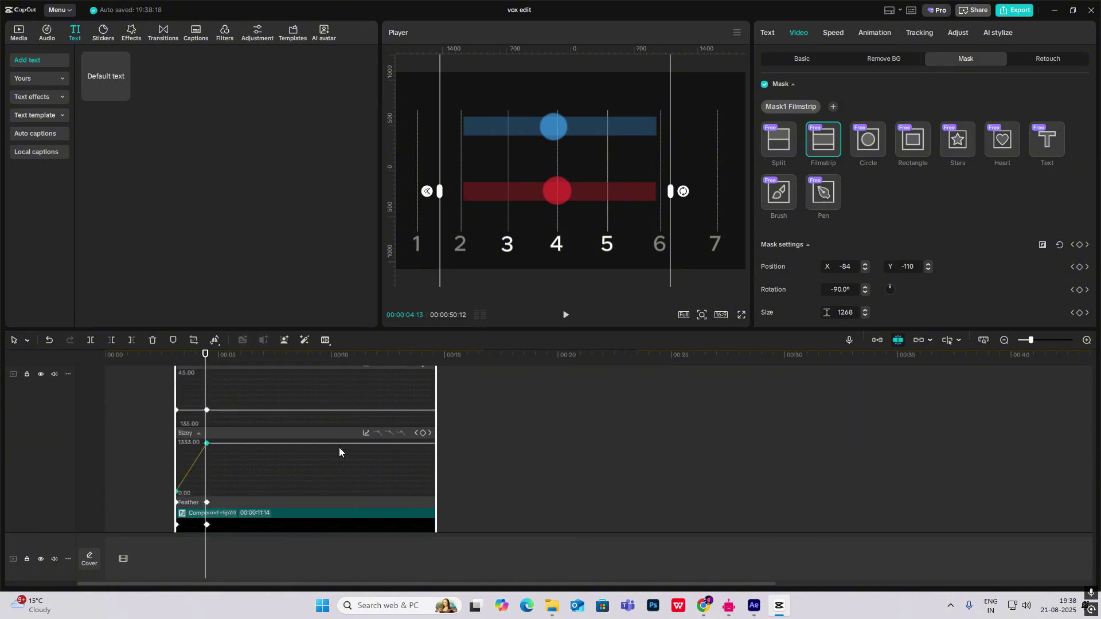
{"action": "left_click", "coordinate": [366, 434]}
{"action": "left_click", "coordinate": [589, 413]}
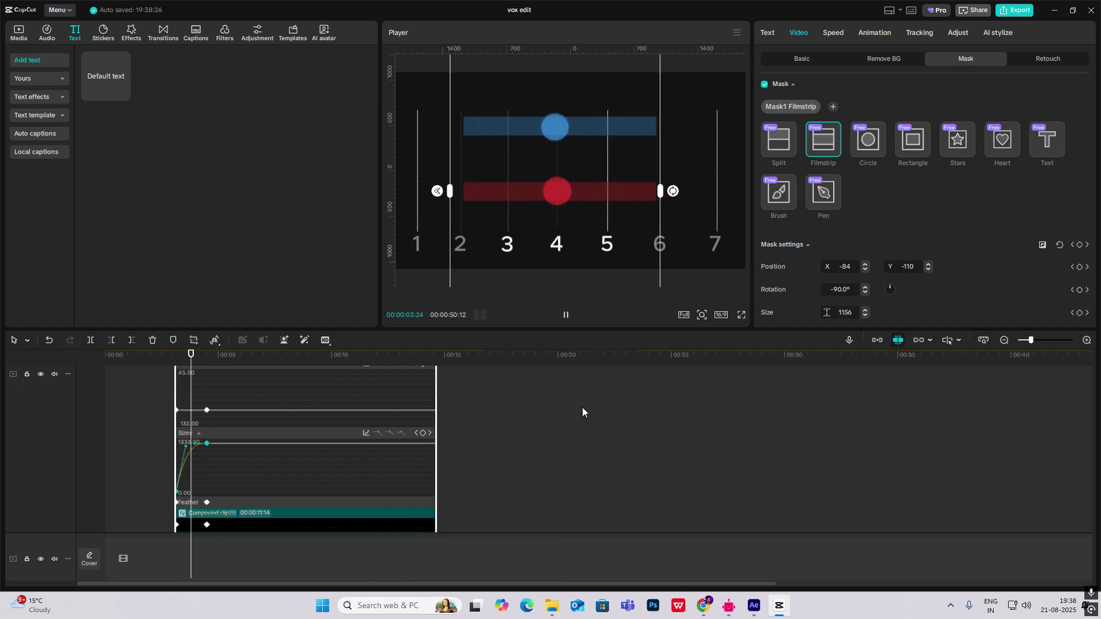
Close the keyframe graph and play back the red bar's eased reveal.
{"action": "left_click", "coordinate": [226, 503]}
{"action": "key", "text": "alt+k"}
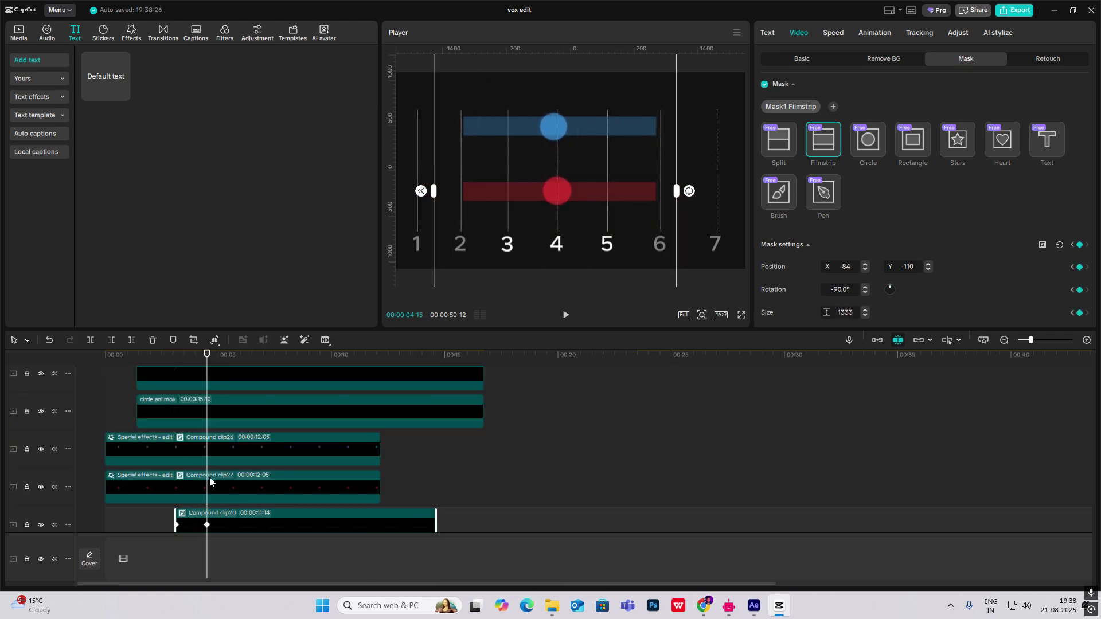
{"action": "left_click", "coordinate": [165, 522]}
{"action": "key", "text": "space"}
{"action": "scroll", "coordinate": [340, 472], "scroll_direction": "down", "scroll_amount": 1}
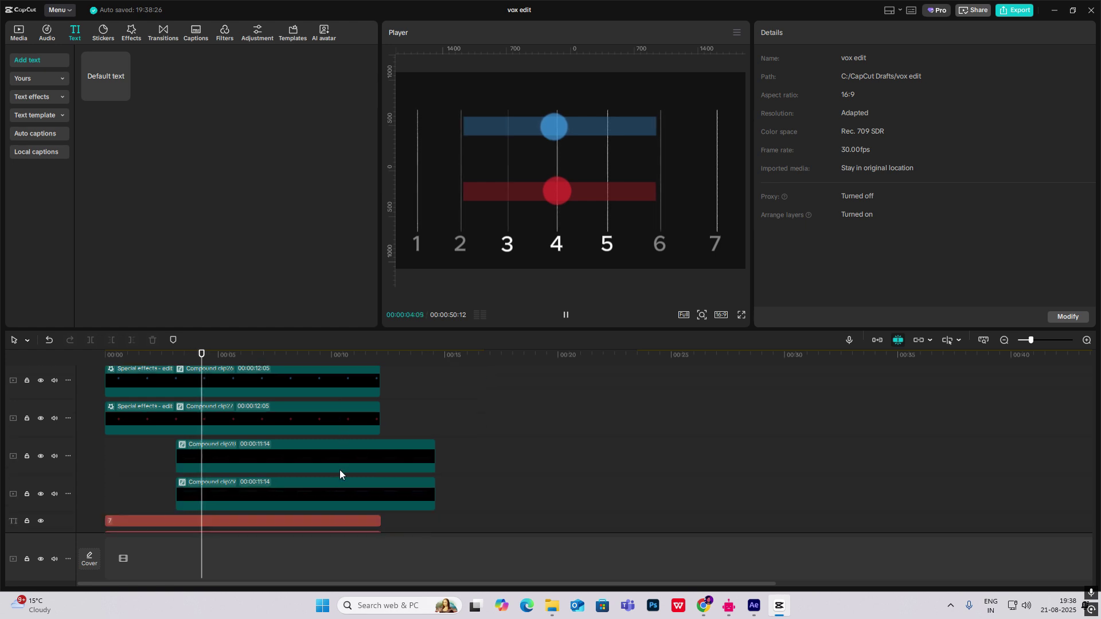
{"action": "key", "text": "space"}
Add a Filmstrip mask to the blue bar's clip at 00:00:03:04 and align it with the blue circle.
{"action": "left_click", "coordinate": [205, 495]}
{"action": "key", "text": "Up"}
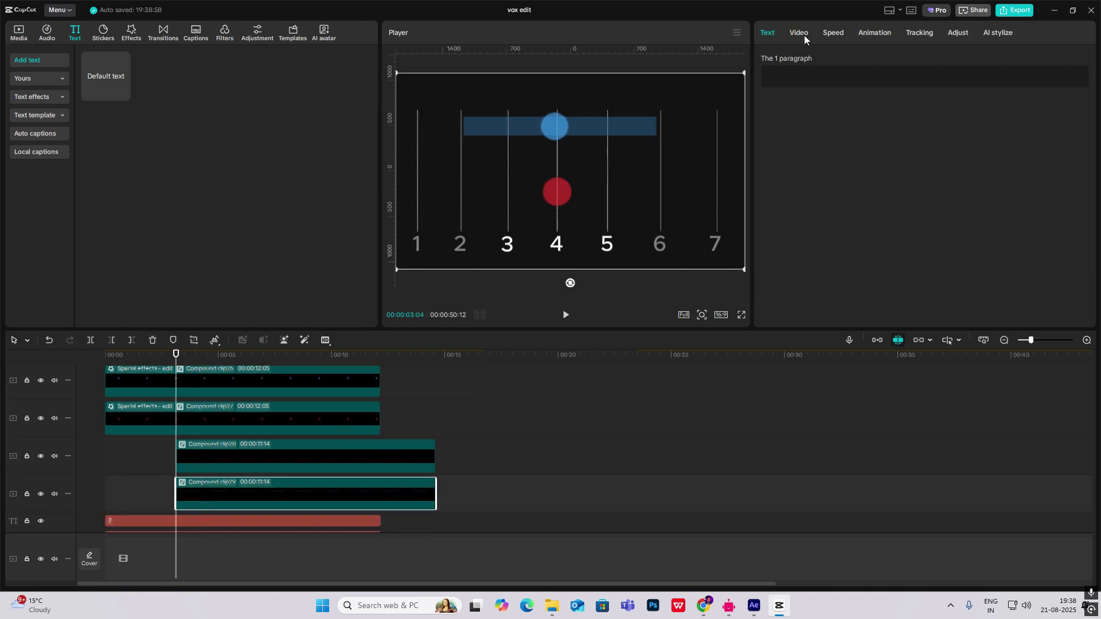
{"action": "left_click", "coordinate": [799, 32]}
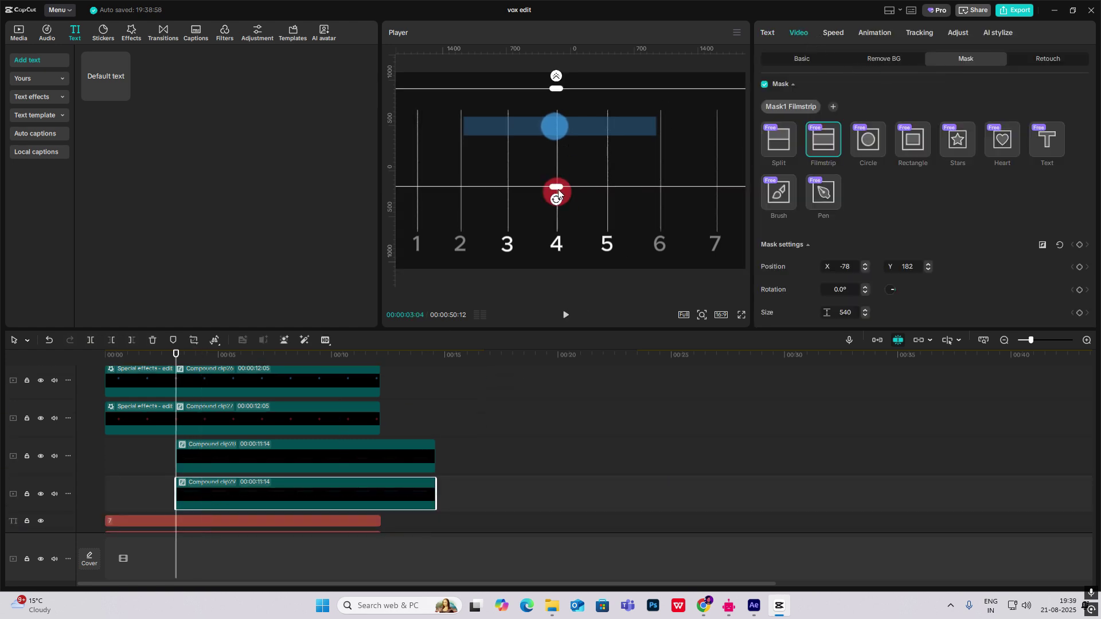
{"action": "left_click_drag", "start_coordinate": [558, 194], "coordinate": [682, 137]}
Keyframe the blue bar's mask to open outward from the circle between 00:00:03:04 and 00:00:04:15, matching the red bar.
{"action": "left_click", "coordinate": [205, 457]}
{"action": "left_click_drag", "start_coordinate": [176, 354], "coordinate": [206, 354]}
{"action": "left_click", "coordinate": [230, 494]}
{"action": "left_click", "coordinate": [799, 33]}
{"action": "left_click", "coordinate": [1079, 244]}
{"action": "left_click_drag", "start_coordinate": [682, 137], "coordinate": [559, 137]}
{"action": "left_click", "coordinate": [142, 479]}
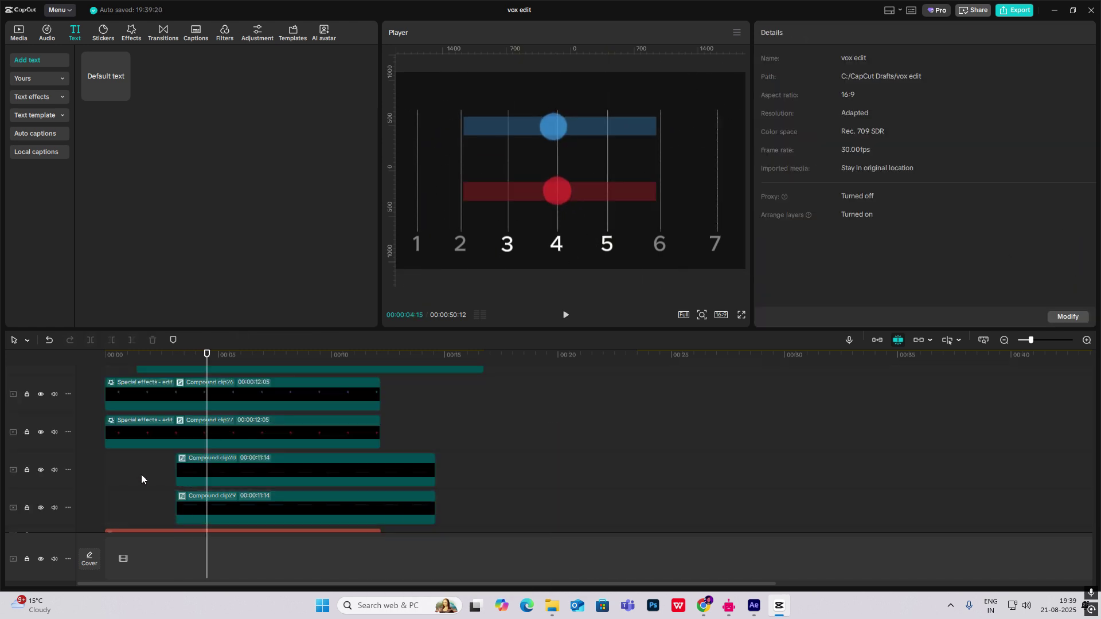
Compare the finished bars with the reference video's MARGIN OF ERROR title and bracket at about 27 seconds.
{"action": "key", "text": "Left"}
{"action": "key", "text": "Left"}
{"action": "key", "text": "Left"}
{"action": "key", "text": "Left"}
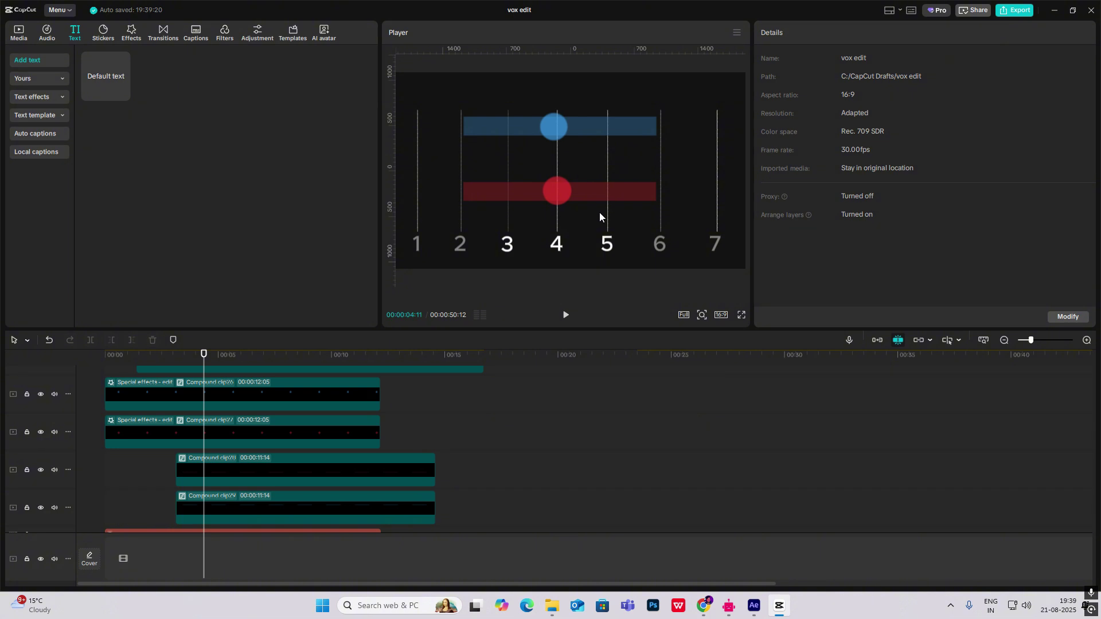
{"action": "left_click", "coordinate": [698, 317]}
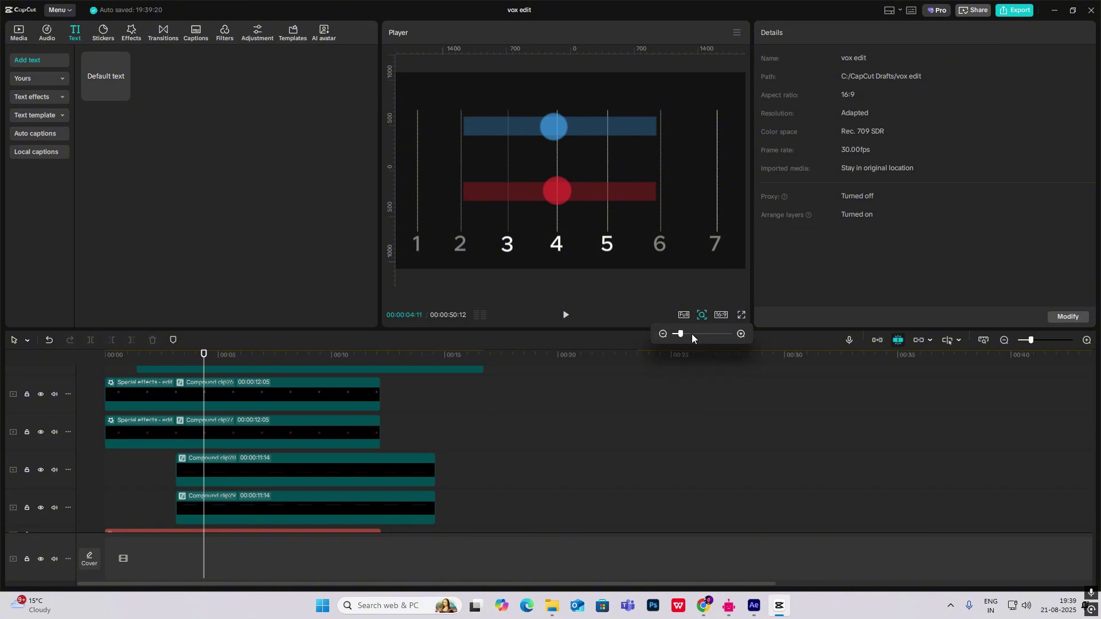
{"action": "left_click", "coordinate": [725, 433]}
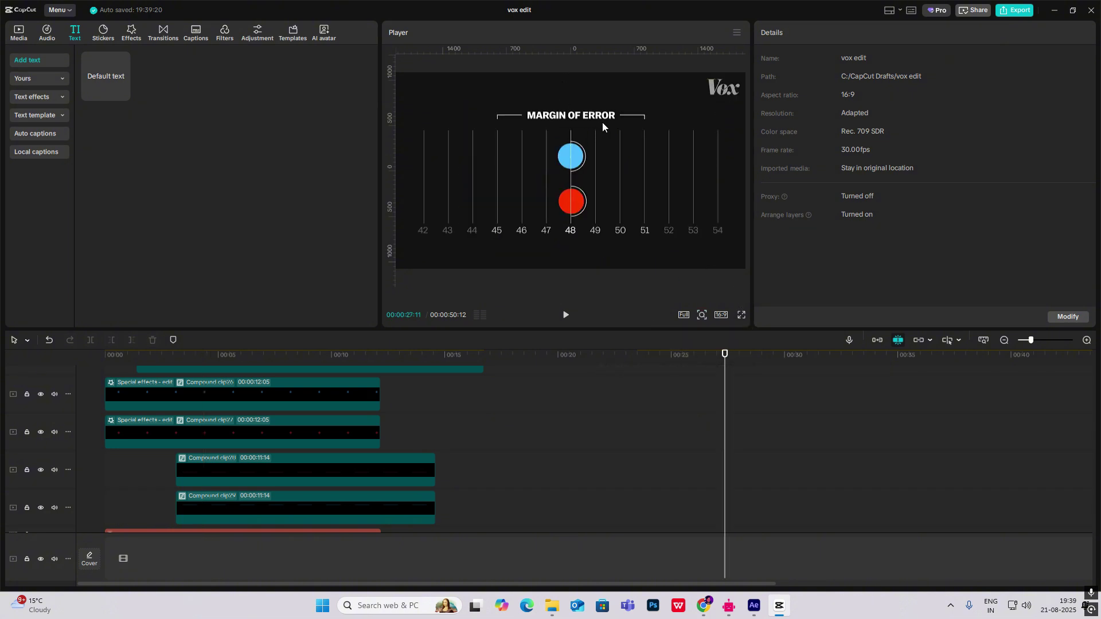
Combine all the chart's circle, ring, bar, number and grid-line clips into one compound clip, leaving out the background and the reference video.
{"action": "scroll", "coordinate": [330, 422], "scroll_direction": "up", "scroll_amount": 3}
{"action": "left_click", "coordinate": [110, 412]}
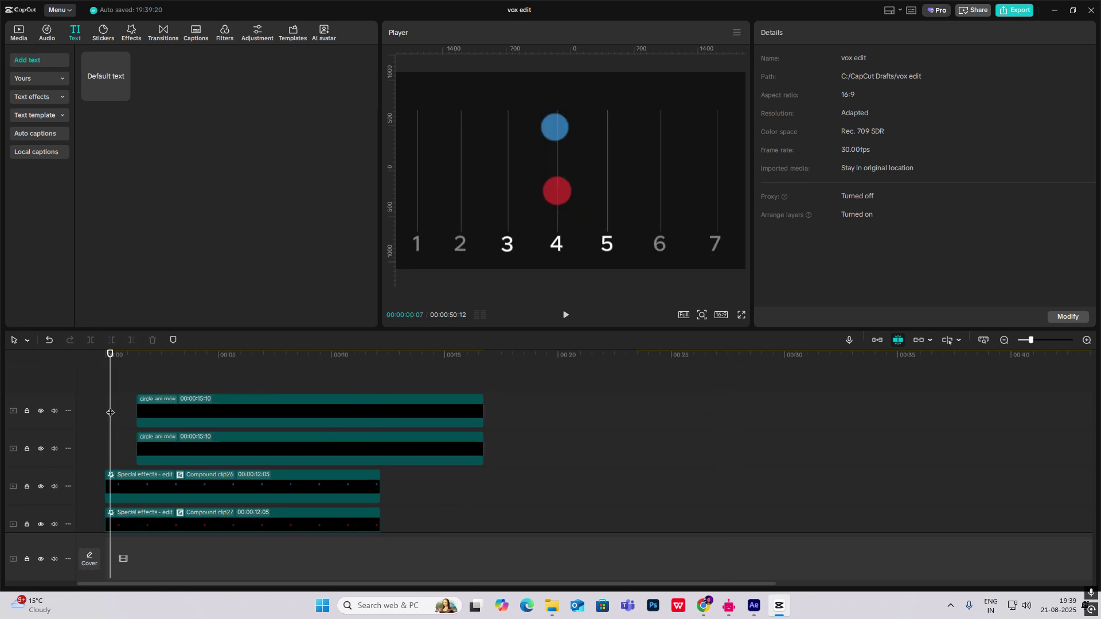
{"action": "left_click_drag", "start_coordinate": [110, 413], "coordinate": [125, 414]}
{"action": "left_click_drag", "start_coordinate": [618, 380], "coordinate": [78, 580]}
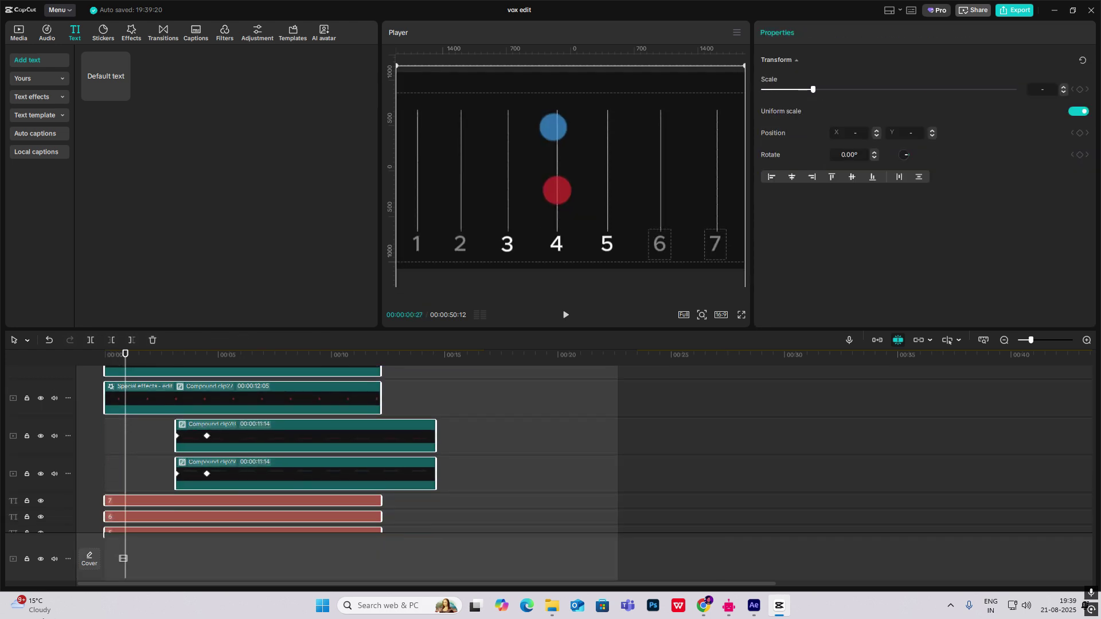
{"action": "left_click_drag", "start_coordinate": [43, 618], "coordinate": [59, 450]}
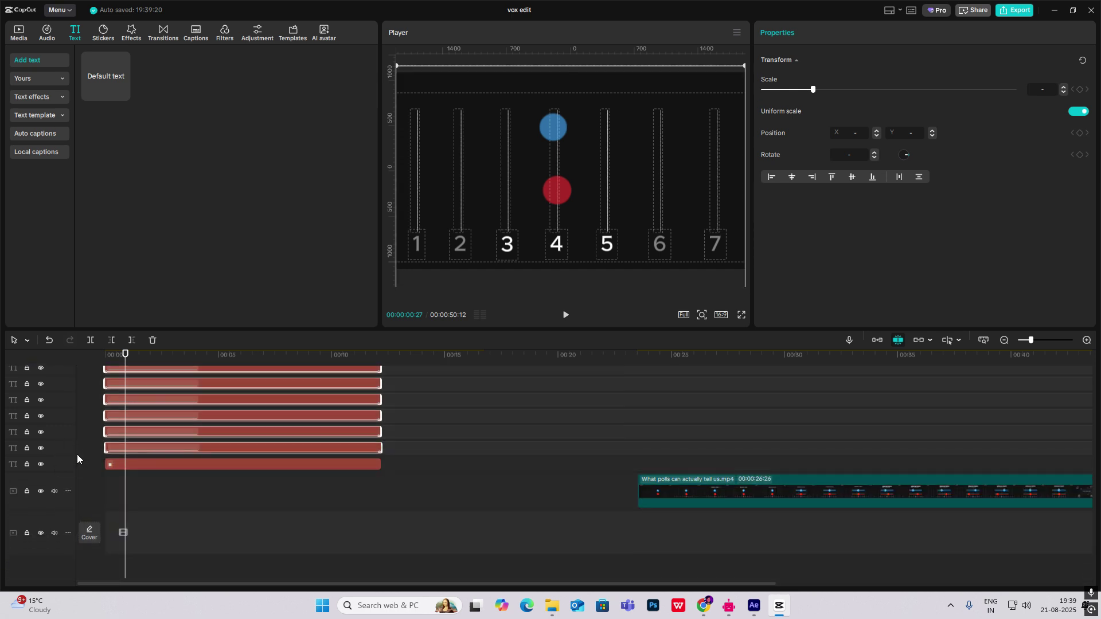
{"action": "key", "text": "alt+g"}
{"action": "left_click", "coordinate": [154, 414]}
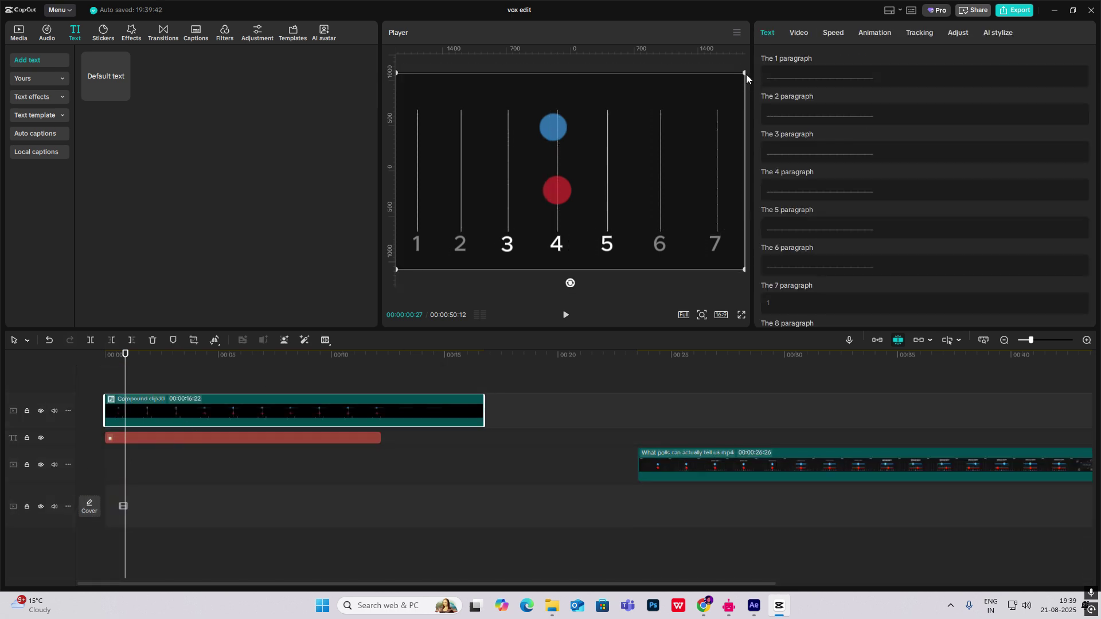
Scale the chart's compound clip down to about two-thirds of the frame, centred over the dark background.
{"action": "left_click_drag", "start_coordinate": [745, 74], "coordinate": [671, 167]}
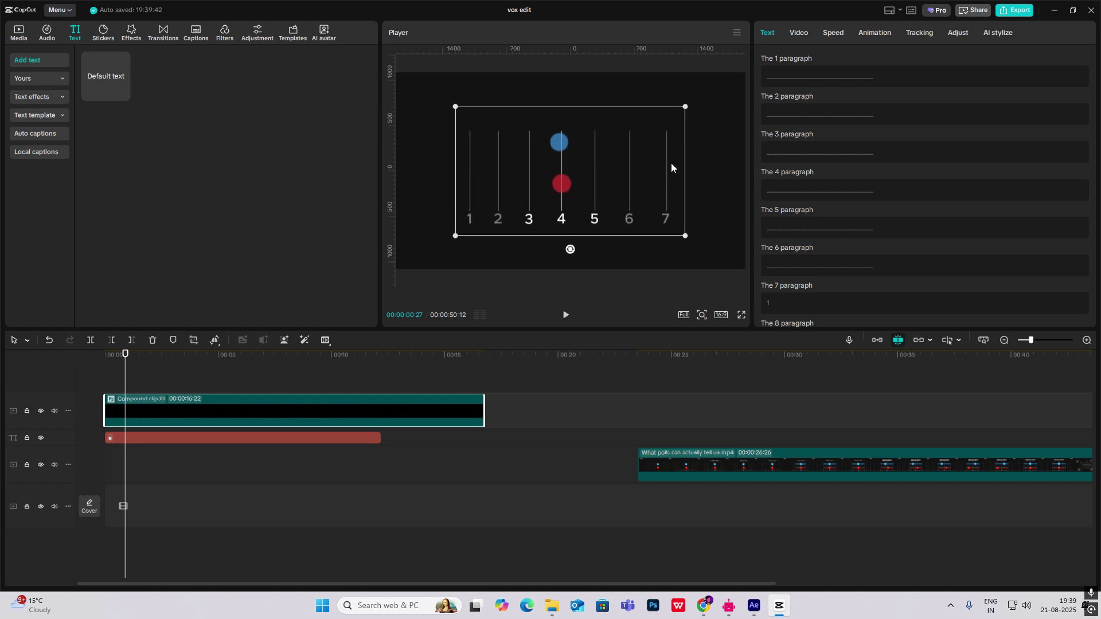
{"action": "left_click", "coordinate": [258, 438]}
{"action": "left_click", "coordinate": [110, 381]}
{"action": "left_click", "coordinate": [126, 383]}
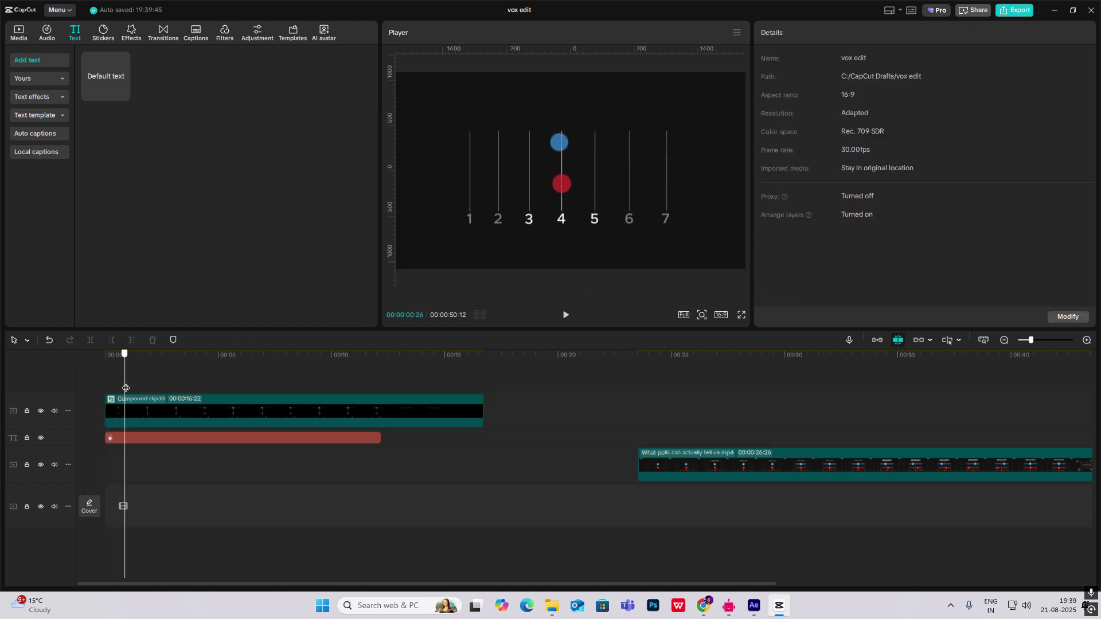
Fill the new text clip with a row of underscores and place the resulting horizontal line directly right of the Margin Of Error title.
{"action": "left_click", "coordinate": [194, 380]}
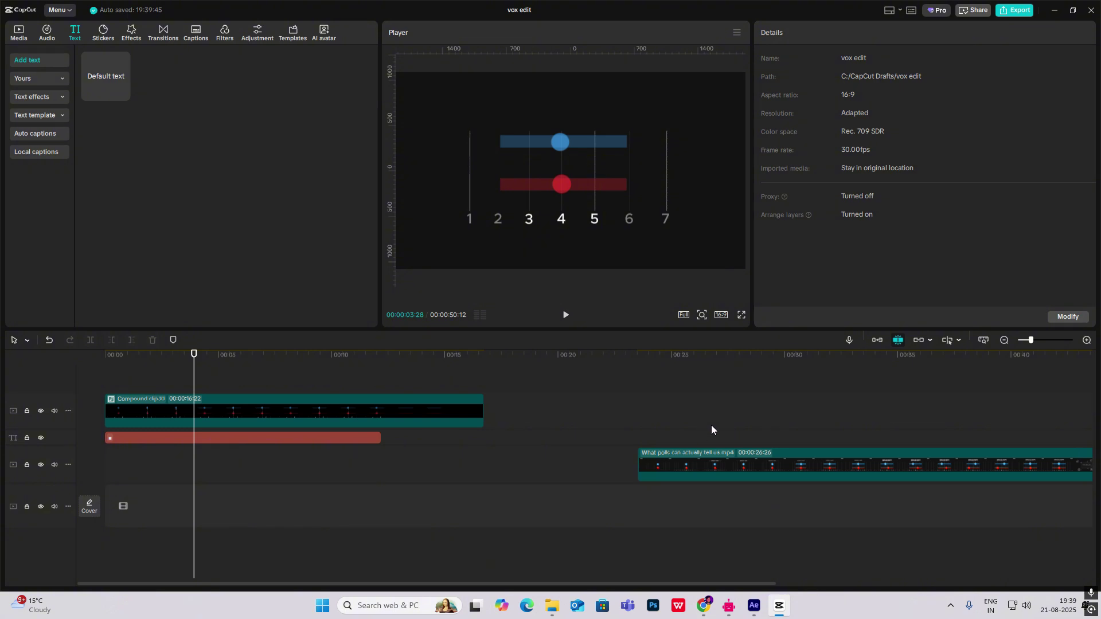
{"action": "mouse_move", "coordinate": [711, 425]}
{"action": "left_mouse_down"}
{"action": "mouse_move", "coordinate": [725, 433]}
{"action": "mouse_move", "coordinate": [681, 437]}
{"action": "mouse_move", "coordinate": [700, 437]}
{"action": "left_mouse_up"}
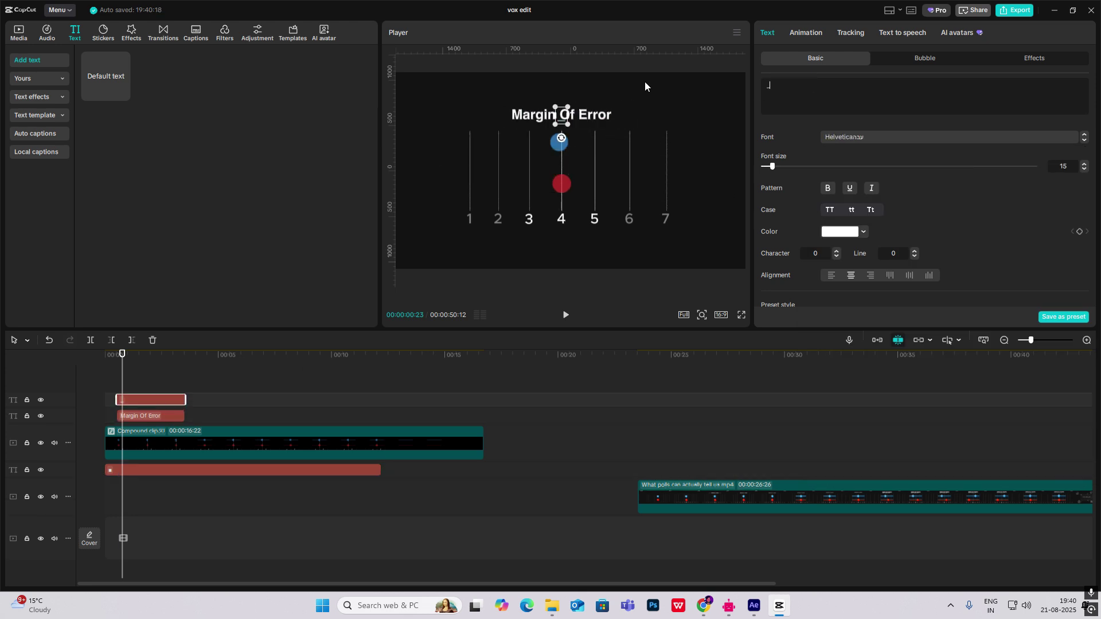
{"action": "type", "text": "___________"}
{"action": "left_click_drag", "start_coordinate": [577, 115], "coordinate": [671, 111]}
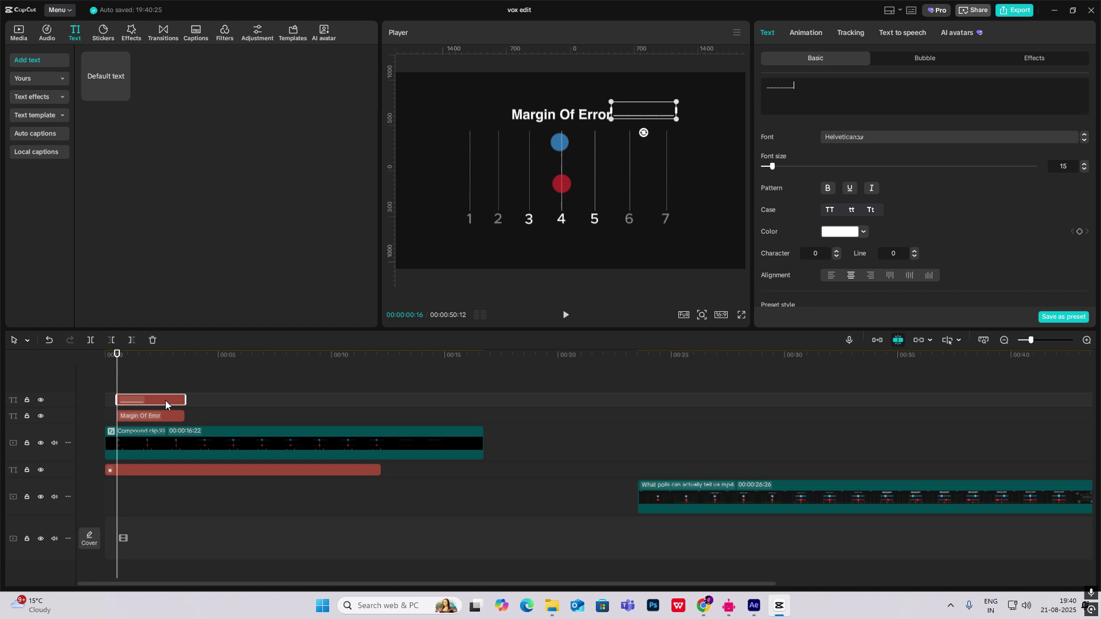
Duplicate the line, rotate the copy vertical, shorten it by deleting underscores, and hang it from the line's outer end to form a bracket.
{"action": "key", "text": "ctrl+c"}
{"action": "key", "text": "ctrl+v"}
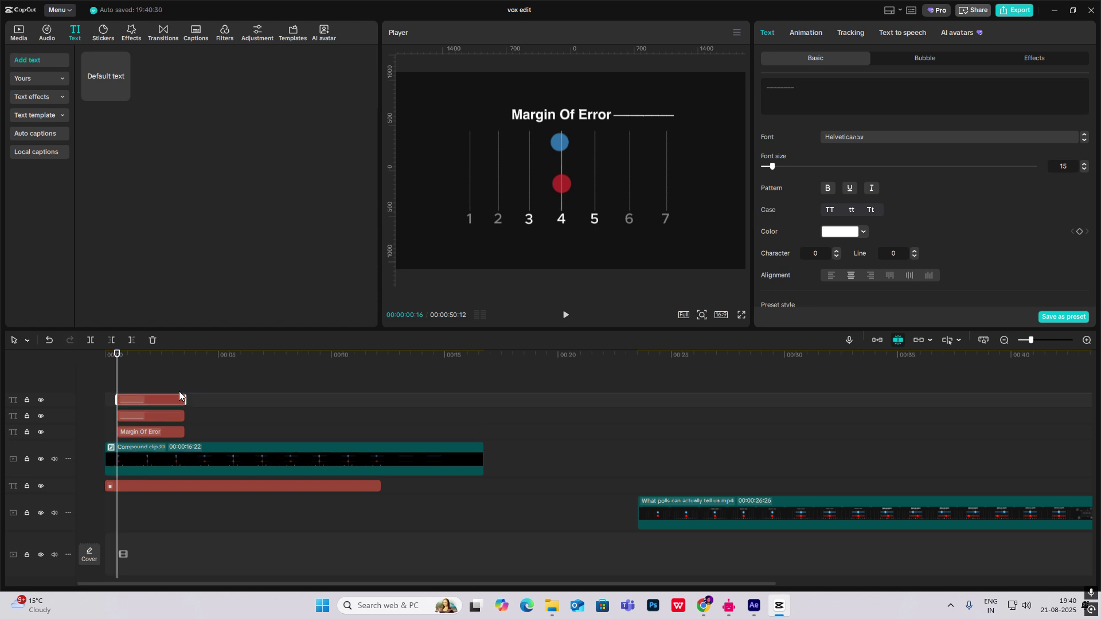
{"action": "left_click_drag", "start_coordinate": [644, 132], "coordinate": [553, 132]}
{"action": "left_click_drag", "start_coordinate": [655, 81], "coordinate": [647, 101]}
{"action": "key", "text": "ctrl+z"}
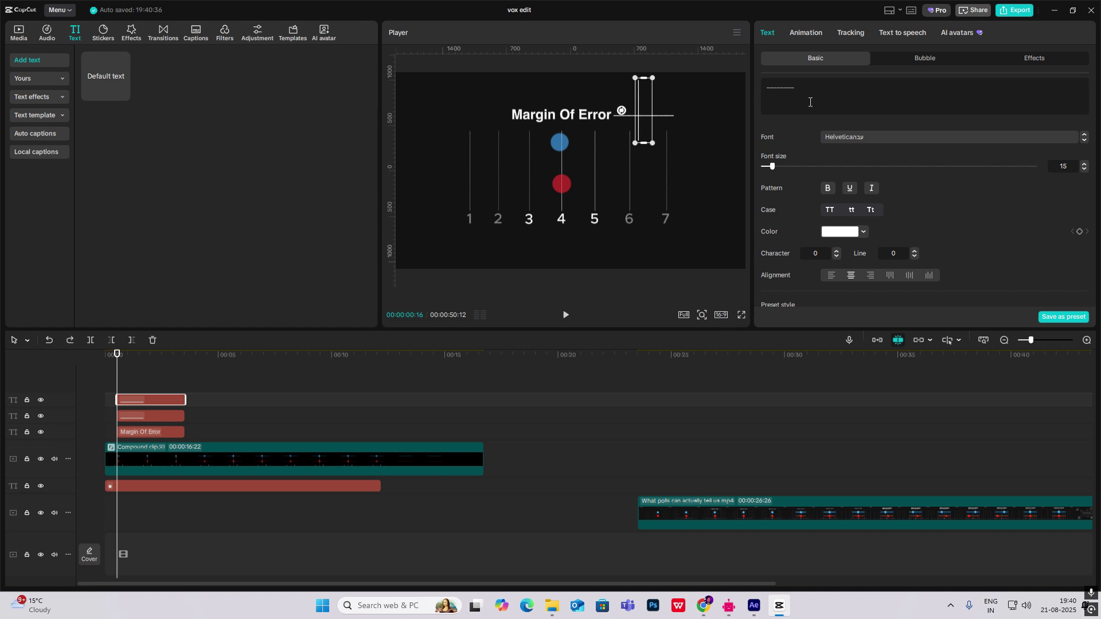
{"action": "left_click", "coordinate": [815, 92]}
{"action": "key", "text": "BackSpace"}
{"action": "key", "text": "BackSpace"}
{"action": "key", "text": "BackSpace"}
{"action": "key", "text": "BackSpace"}
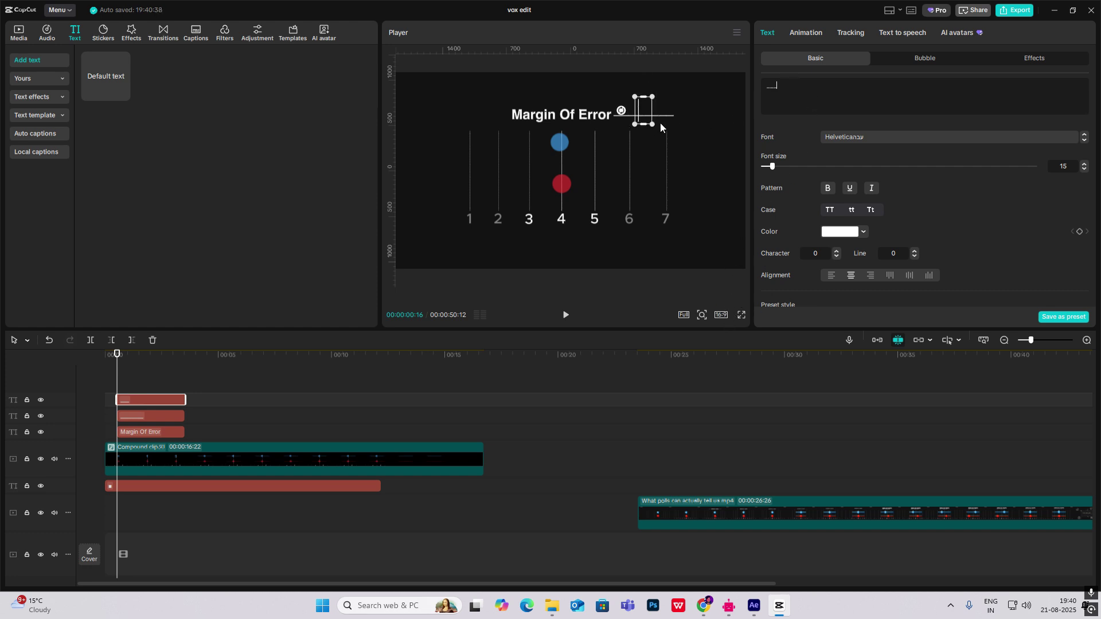
{"action": "left_click_drag", "start_coordinate": [644, 113], "coordinate": [679, 127]}
Combine the two bracket lines into a compound clip and scale it down to about two-thirds, keeping it attached to the title's right side.
{"action": "left_click", "coordinate": [218, 390]}
{"action": "left_click", "coordinate": [165, 388]}
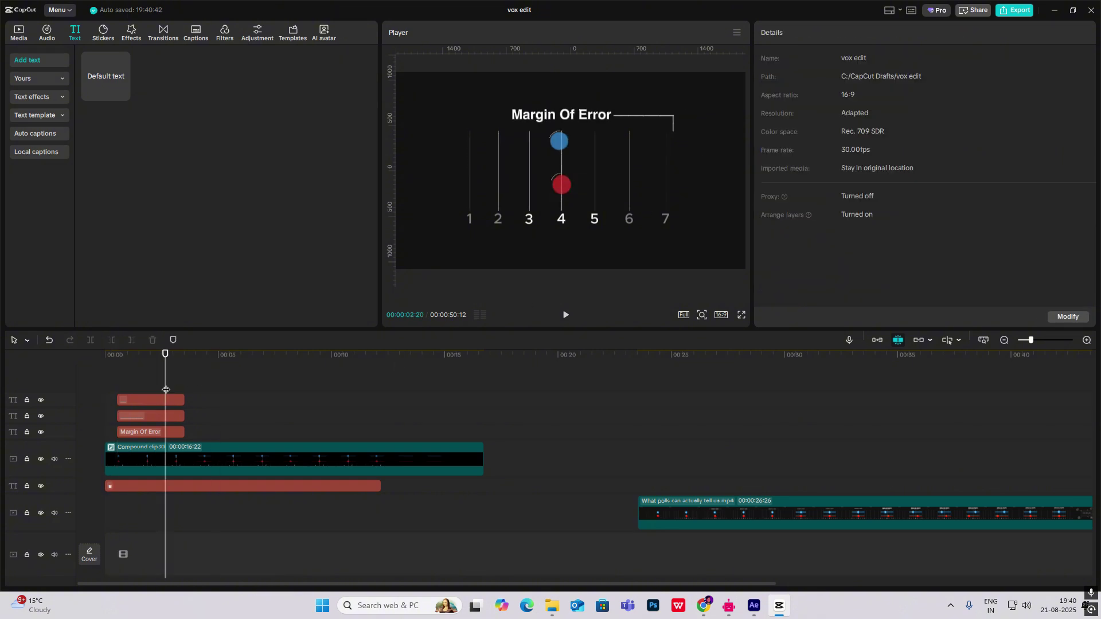
{"action": "left_click_drag", "start_coordinate": [233, 390], "coordinate": [179, 416]}
{"action": "key", "text": "alt+g"}
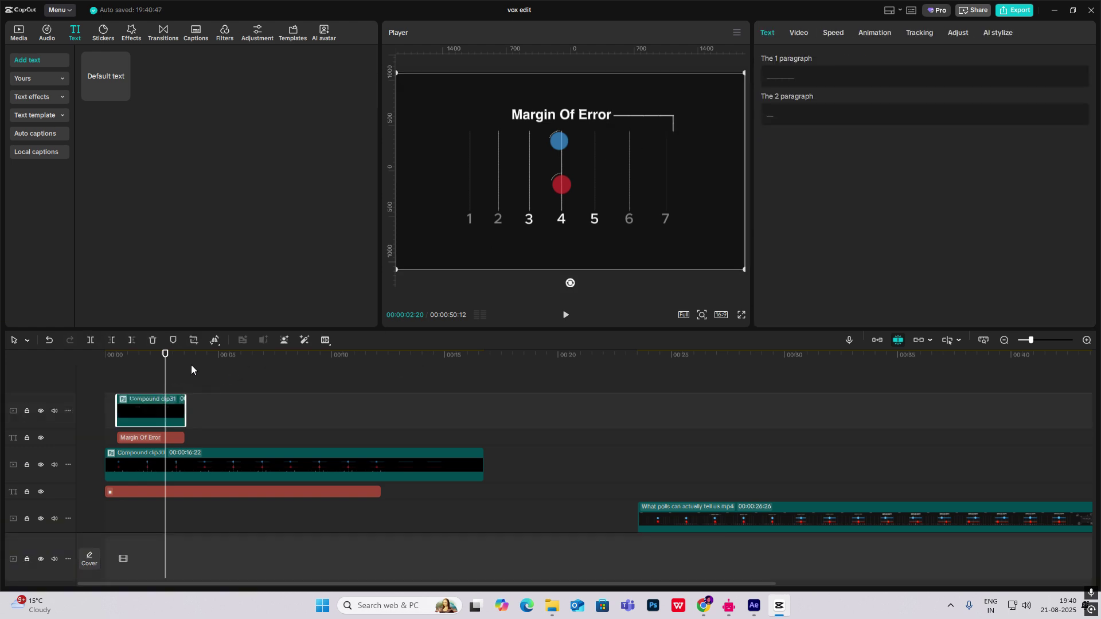
{"action": "left_click_drag", "start_coordinate": [730, 91], "coordinate": [618, 138]}
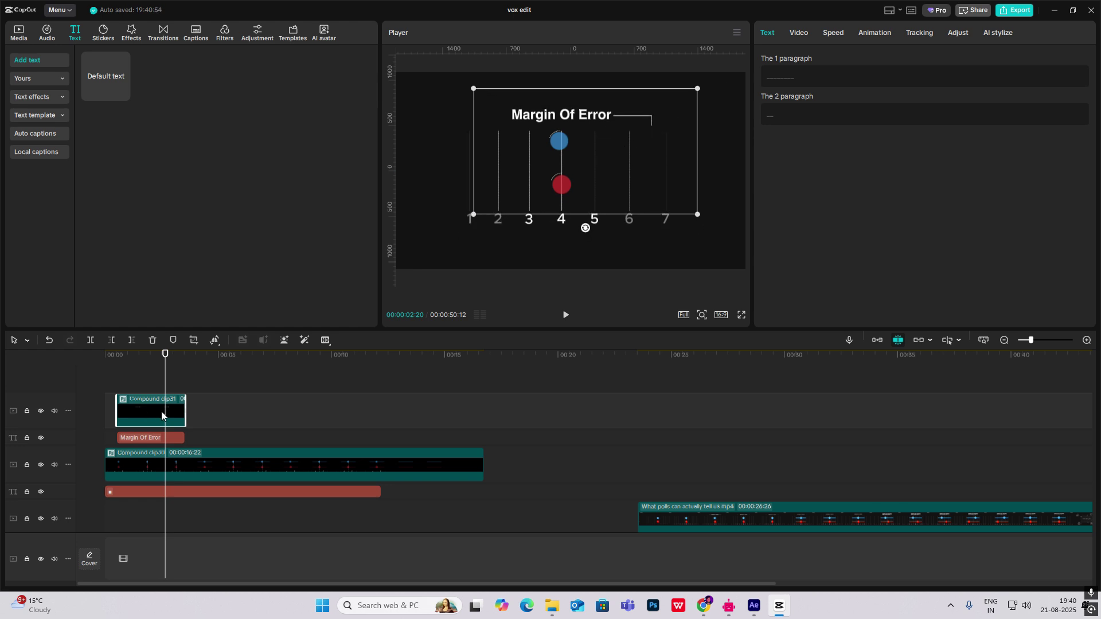
Duplicate the bracket's compound clip, mirror the copy, and align it against the left side of the Margin Of Error title.
{"action": "left_click_drag", "start_coordinate": [161, 412], "coordinate": [162, 398], "text": "alt"}
{"action": "left_click_drag", "start_coordinate": [596, 125], "coordinate": [452, 122]}
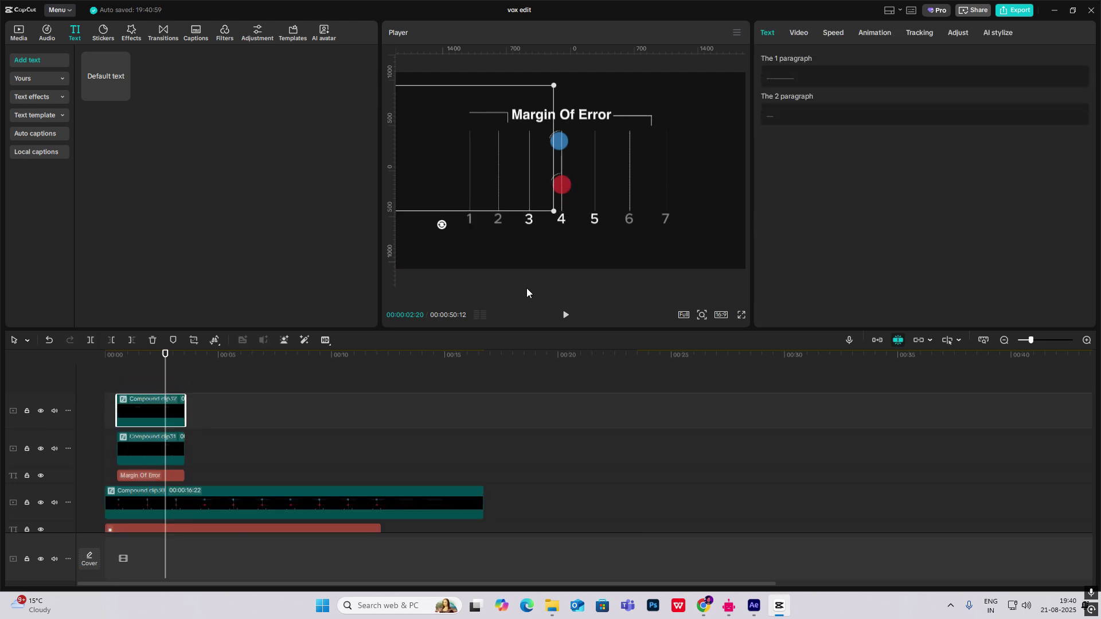
{"action": "left_click", "coordinate": [214, 341]}
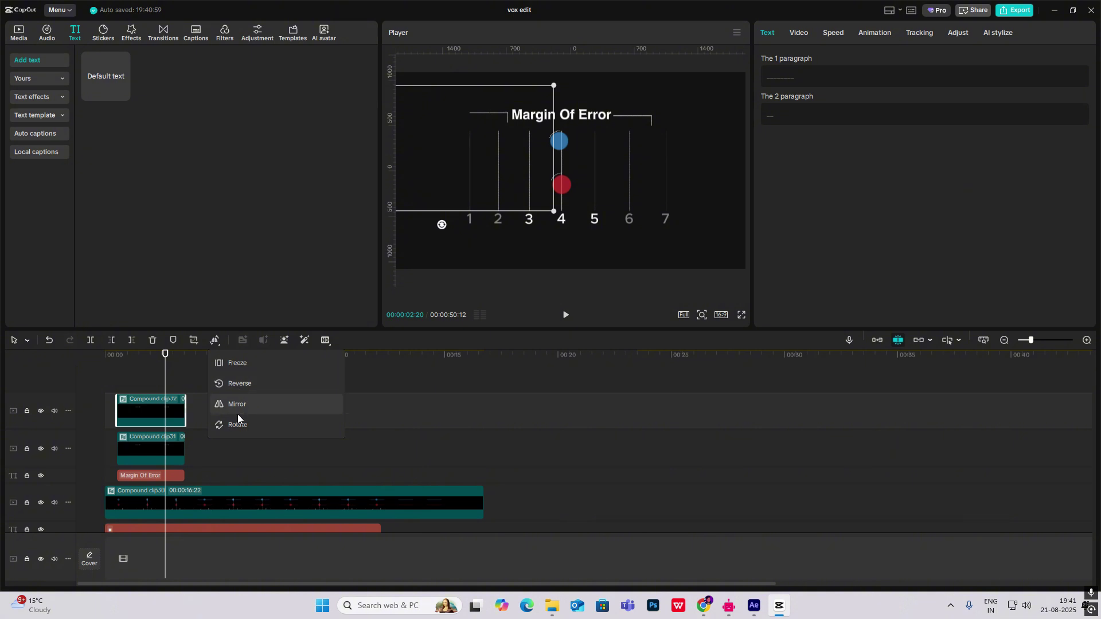
{"action": "left_click", "coordinate": [239, 405]}
{"action": "left_click_drag", "start_coordinate": [437, 130], "coordinate": [531, 132]}
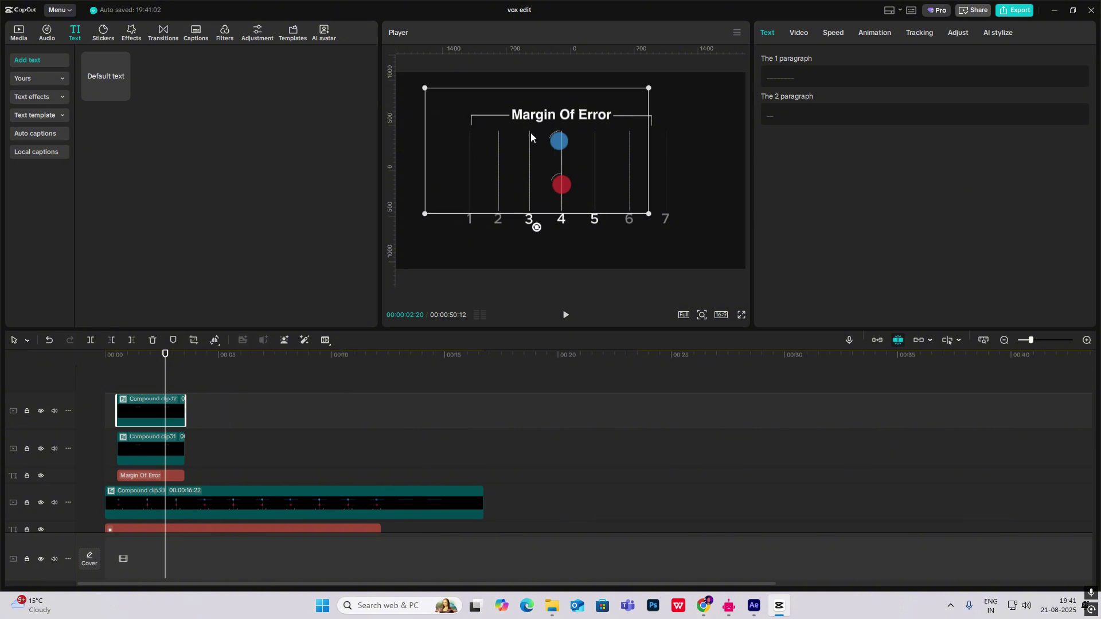
Combine the Margin Of Error title and both bracket clips into one compound clip.
{"action": "left_click_drag", "start_coordinate": [121, 378], "coordinate": [142, 392]}
{"action": "left_click_drag", "start_coordinate": [283, 389], "coordinate": [164, 488]}
{"action": "key", "text": "alt+g"}
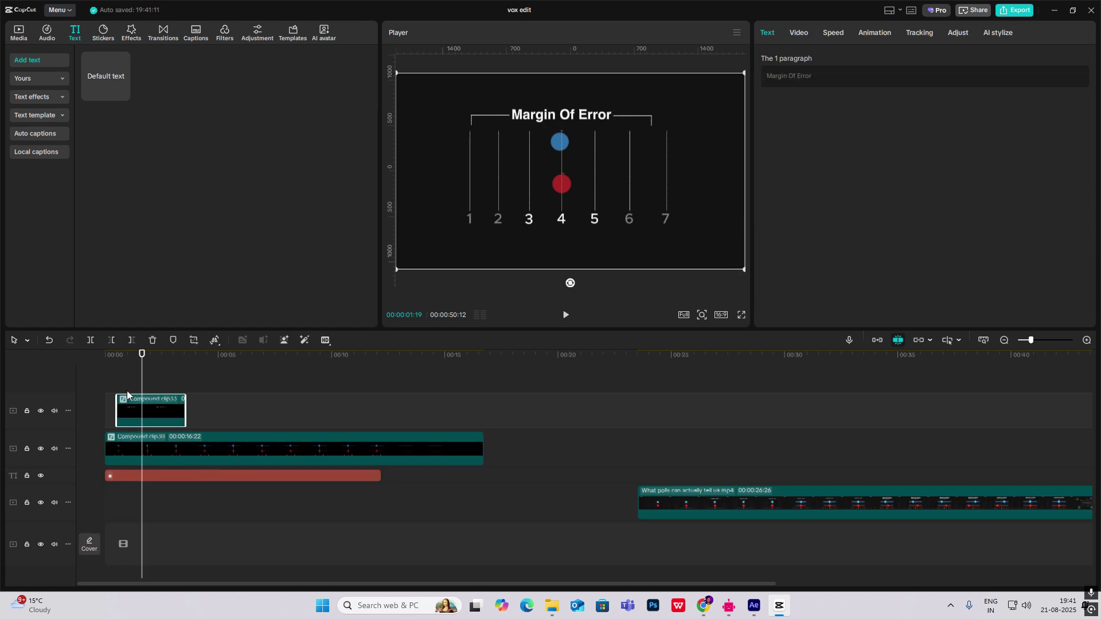
Add a Split mask to the title's compound clip at 00:00:00:16, rotated -62° at X -591, Y 305 so it hides everything, and keyframe it.
{"action": "left_click", "coordinate": [125, 389]}
{"action": "key", "text": "Up"}
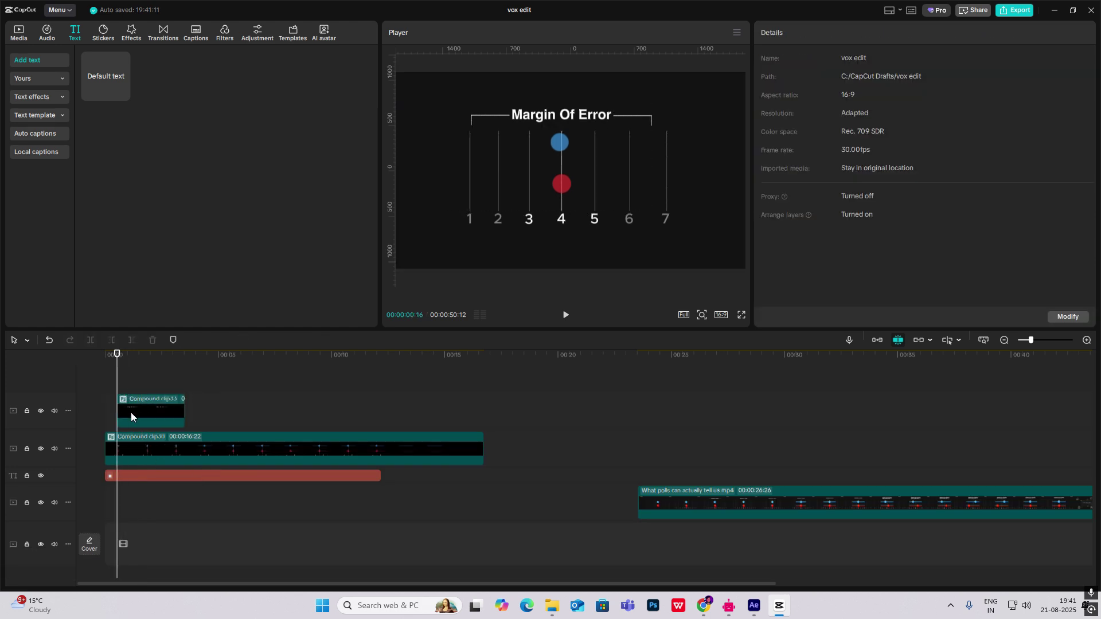
{"action": "left_click", "coordinate": [133, 410]}
{"action": "left_click", "coordinate": [799, 32]}
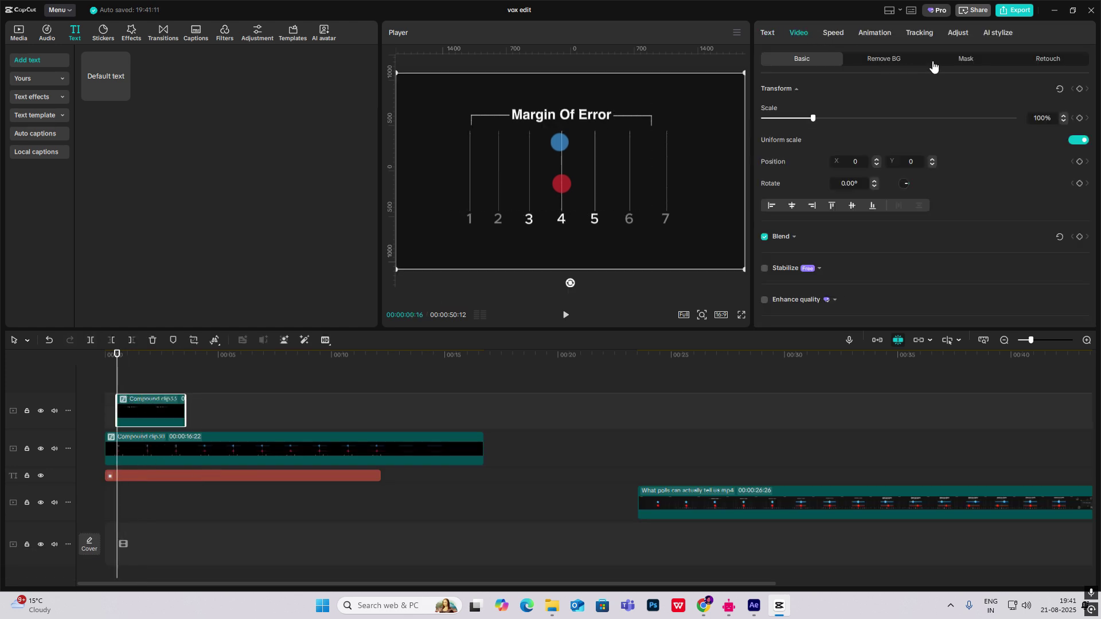
{"action": "left_click", "coordinate": [964, 60]}
{"action": "left_click", "coordinate": [798, 110]}
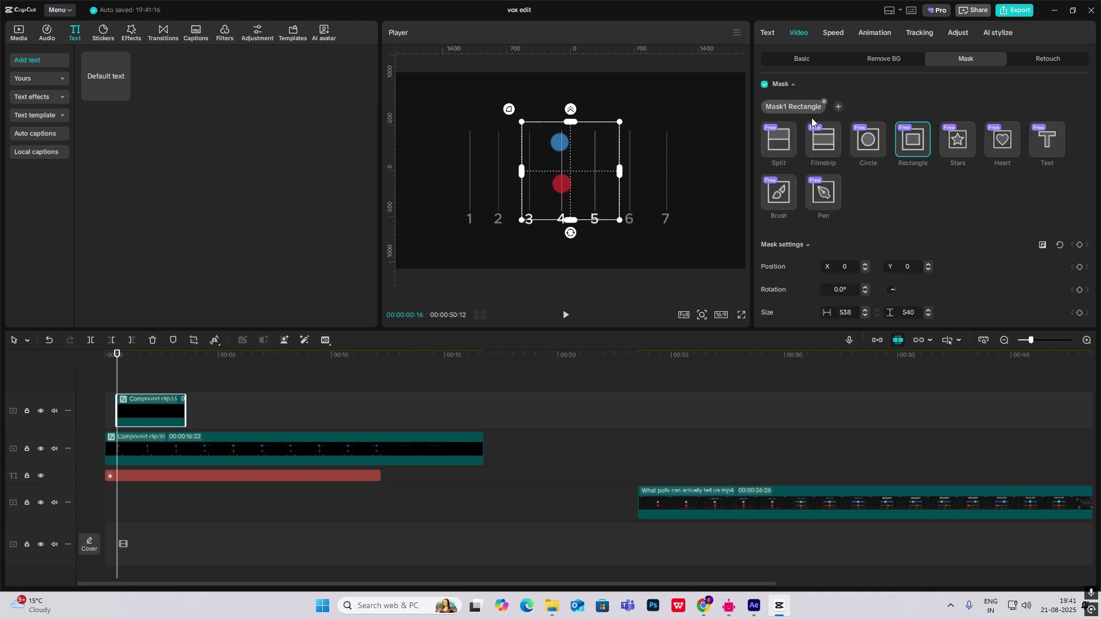
{"action": "left_click", "coordinate": [783, 144]}
{"action": "left_click_drag", "start_coordinate": [570, 185], "coordinate": [460, 104]}
{"action": "left_click", "coordinate": [1080, 245]}
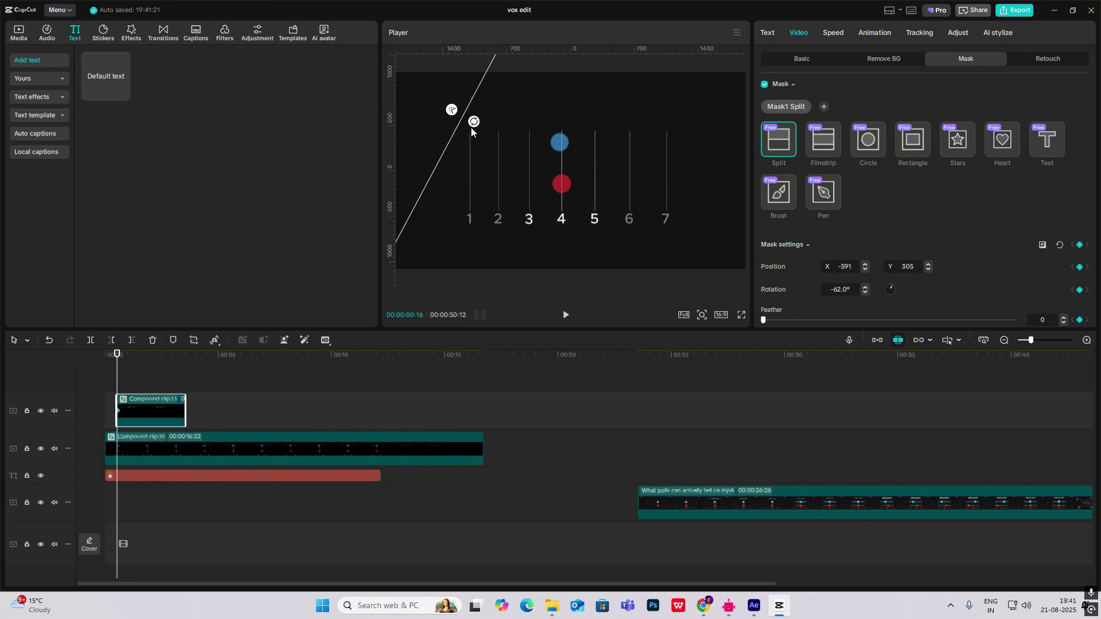
Keyframe the split mask at 00:00:01:20 with position X 588, Y 0 to reveal the title, and apply an easing preset curve between the keyframes.
{"action": "left_click_drag", "start_coordinate": [117, 388], "coordinate": [144, 398]}
{"action": "left_click", "coordinate": [1079, 245]}
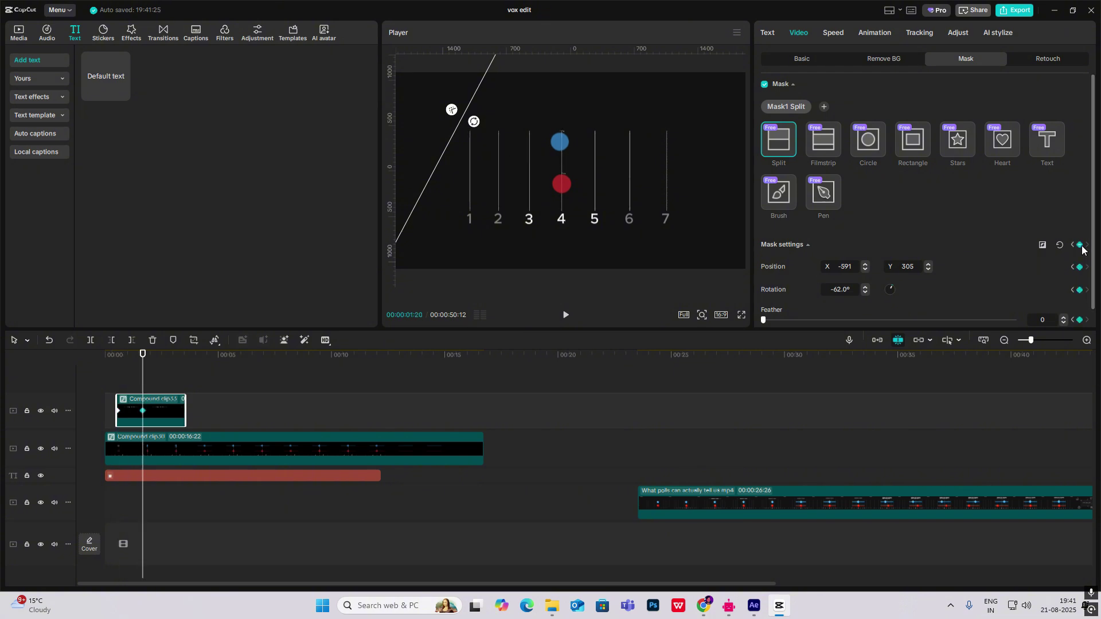
{"action": "left_click_drag", "start_coordinate": [467, 142], "coordinate": [667, 184]}
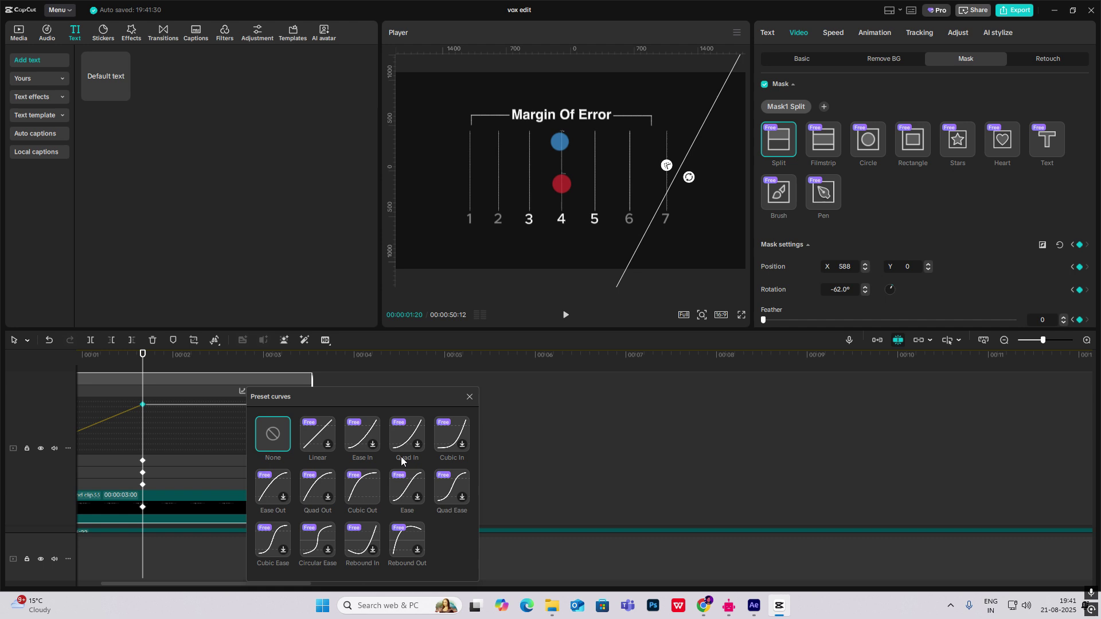
{"action": "left_click", "coordinate": [402, 454]}
{"action": "left_click", "coordinate": [471, 396]}
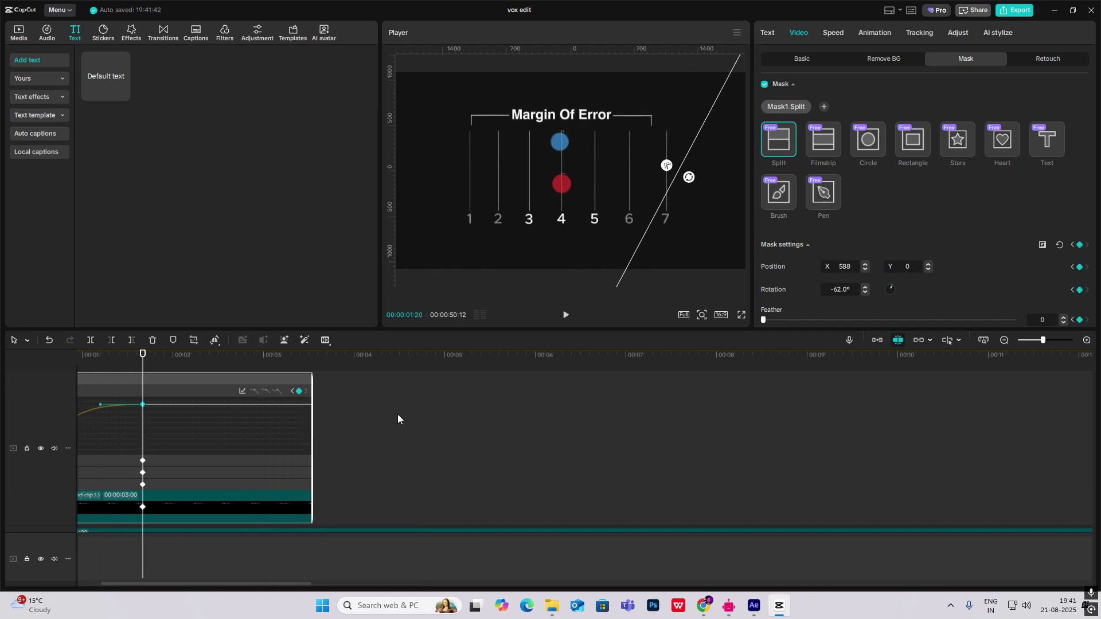
Play back the title reveal and move the title's compound clip to start at about 2.5 seconds.
{"action": "key", "text": "alt+k"}
{"action": "left_click_drag", "start_coordinate": [90, 383], "coordinate": [62, 387]}
{"action": "key", "text": "space"}
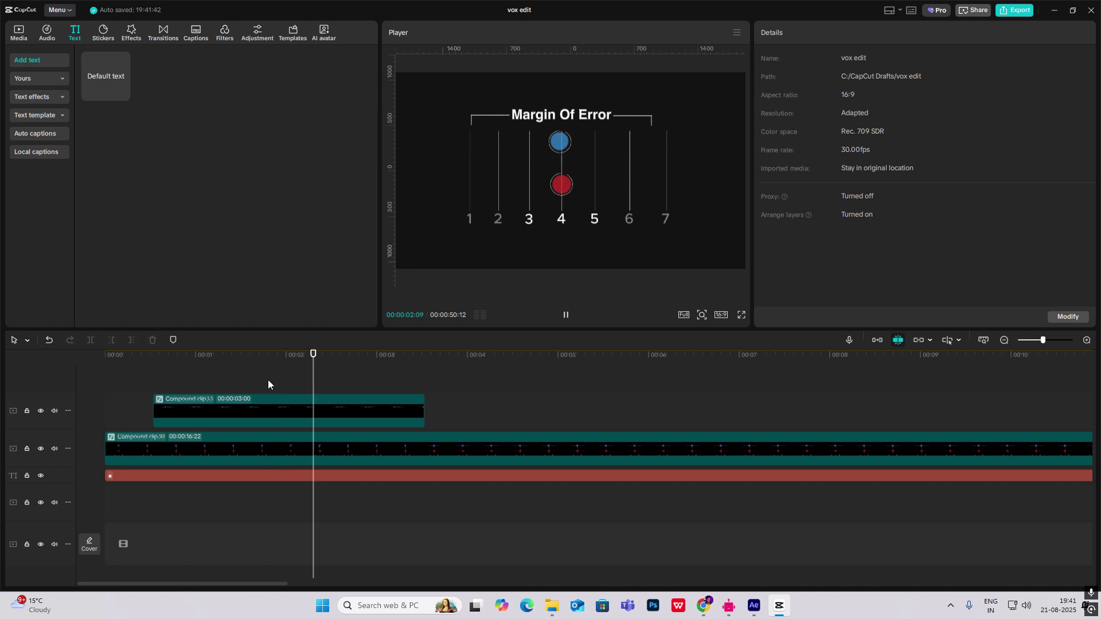
{"action": "left_click_drag", "start_coordinate": [233, 405], "coordinate": [411, 404]}
Examine the reference video's VOTING POPULATION scene at 00:00:43:09 at a closer preview zoom.
{"action": "left_click", "coordinate": [1002, 340]}
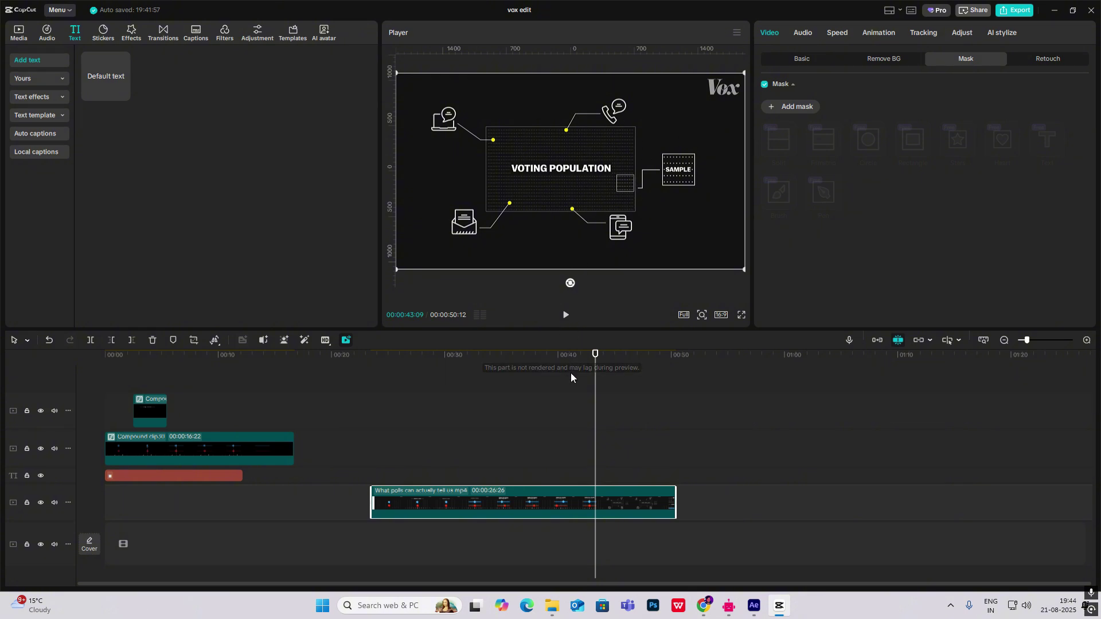
{"action": "left_click", "coordinate": [701, 315]}
{"action": "left_click", "coordinate": [690, 333]}
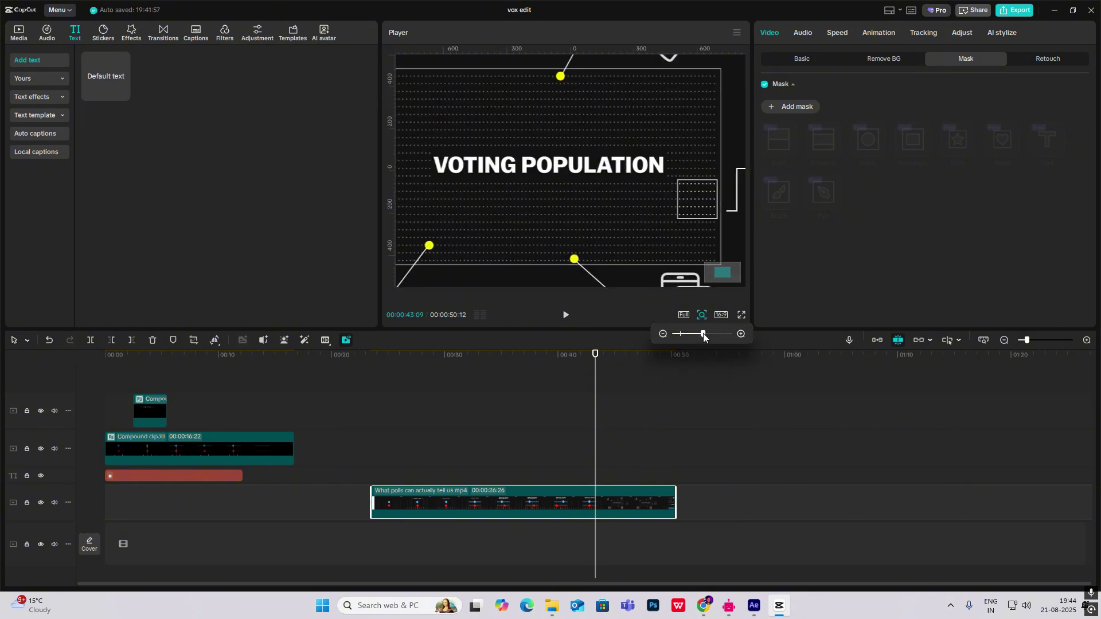
{"action": "left_click_drag", "start_coordinate": [690, 334], "coordinate": [685, 334]}
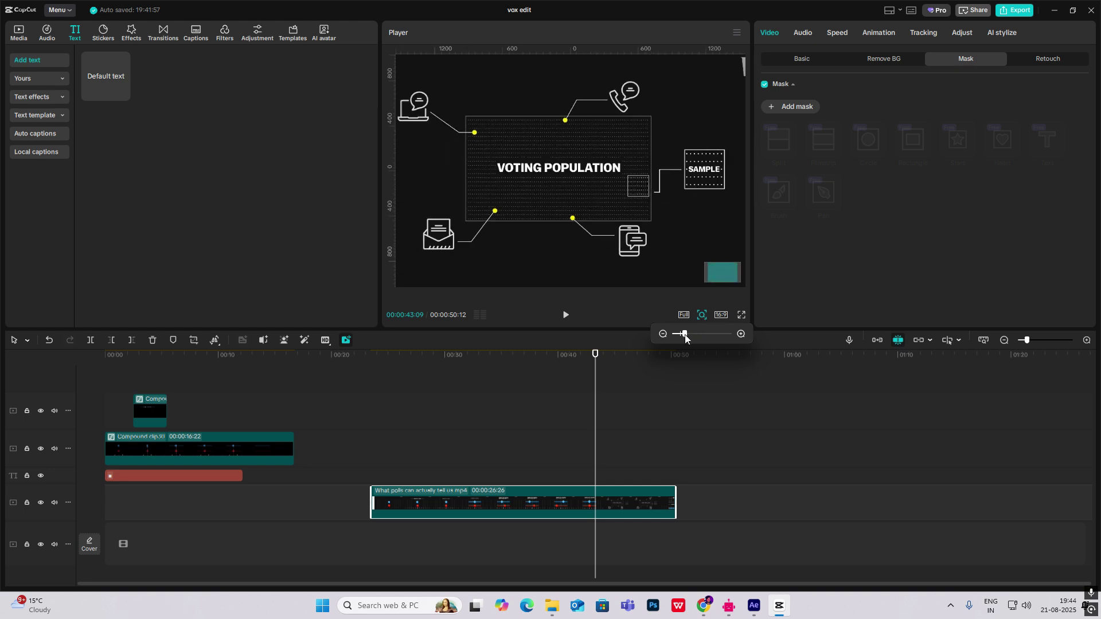
{"action": "left_click", "coordinate": [582, 465]}
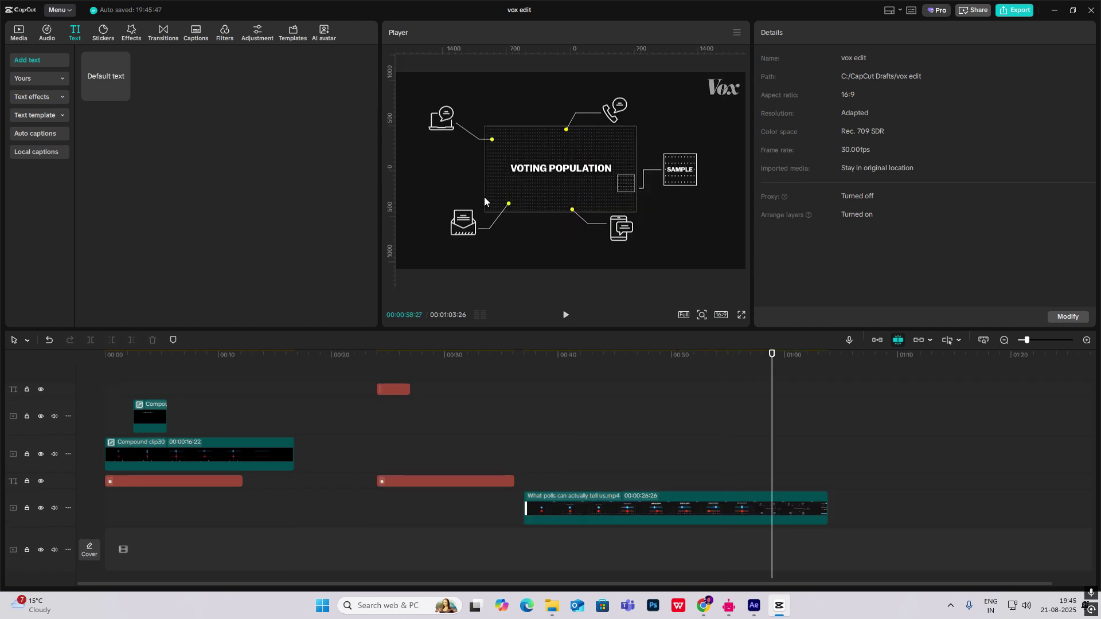
{"action": "left_click", "coordinate": [379, 376]}
{"action": "left_click", "coordinate": [395, 390]}
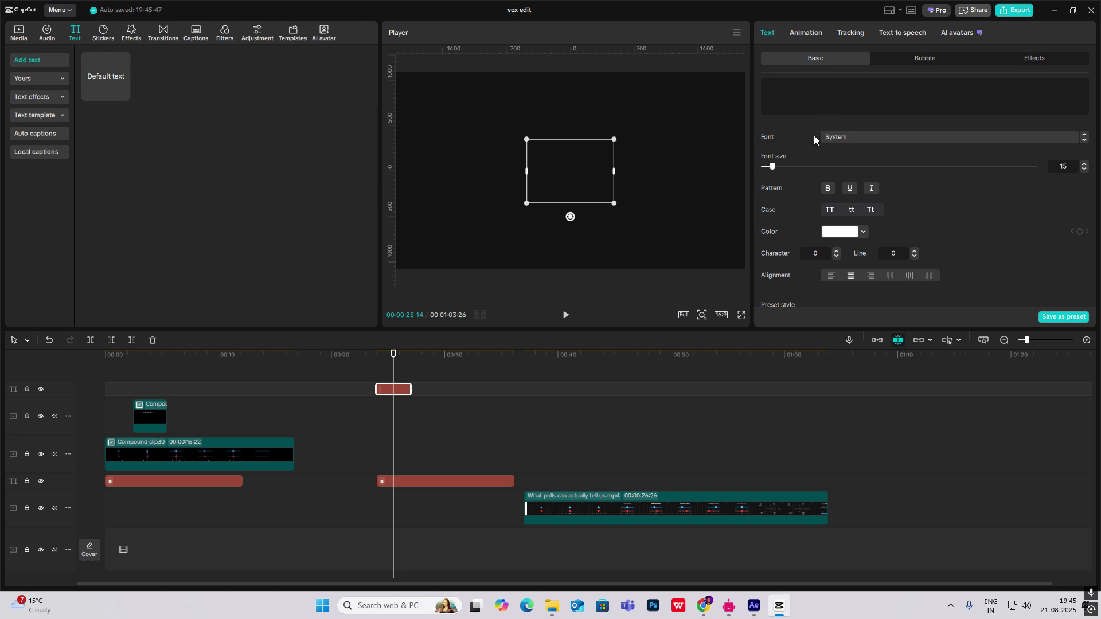
{"action": "key", "text": "super+period"}
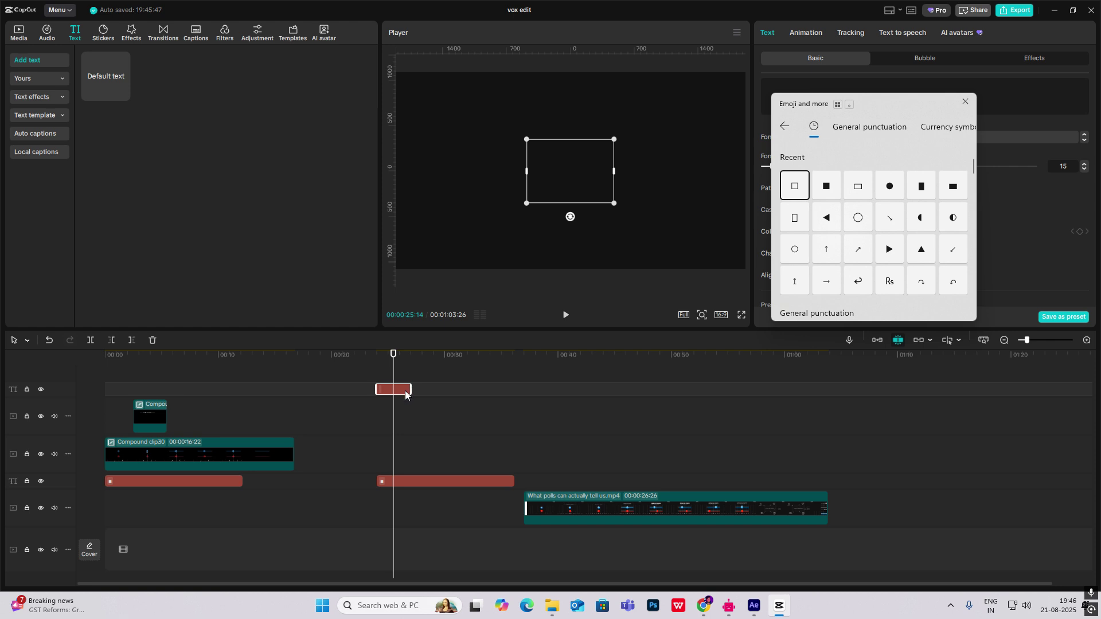
{"action": "left_click", "coordinate": [803, 83]}
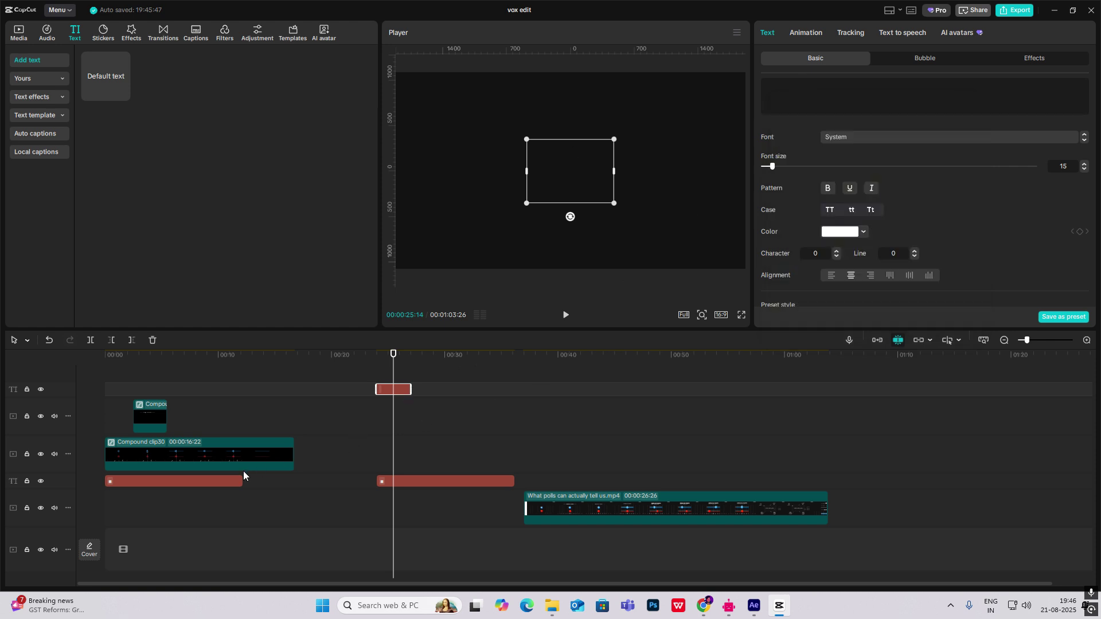
Copy the grid line above number 4 from inside the chart's compound clip and return to the main timeline.
{"action": "left_click", "coordinate": [218, 430]}
{"action": "left_click_drag", "start_coordinate": [218, 431], "coordinate": [187, 436]}
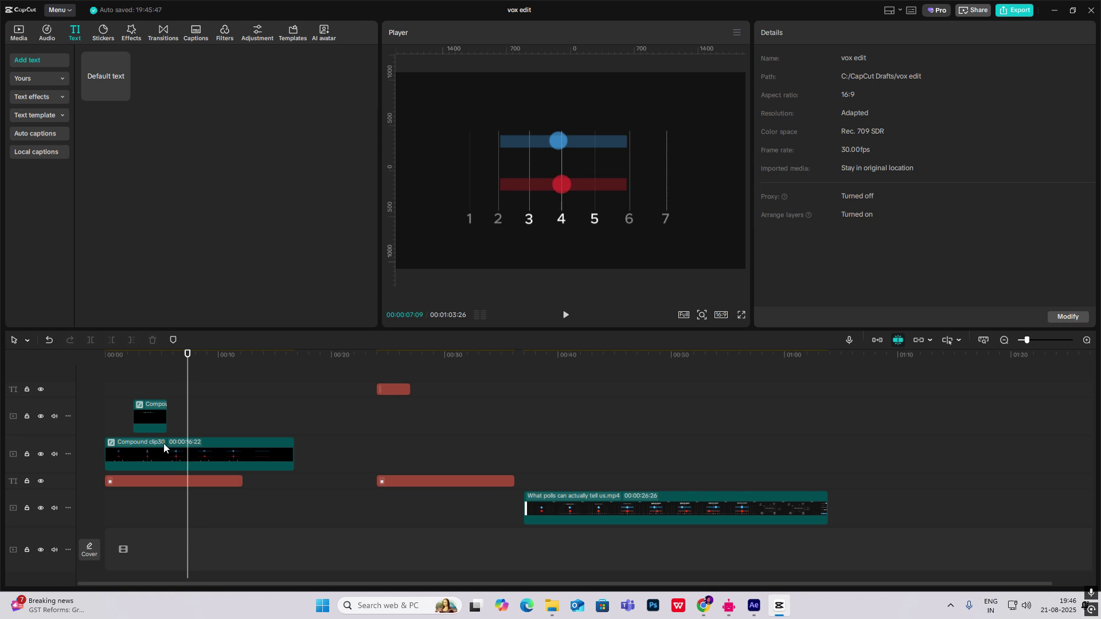
{"action": "left_click", "coordinate": [164, 446]}
{"action": "double_click", "coordinate": [164, 448]}
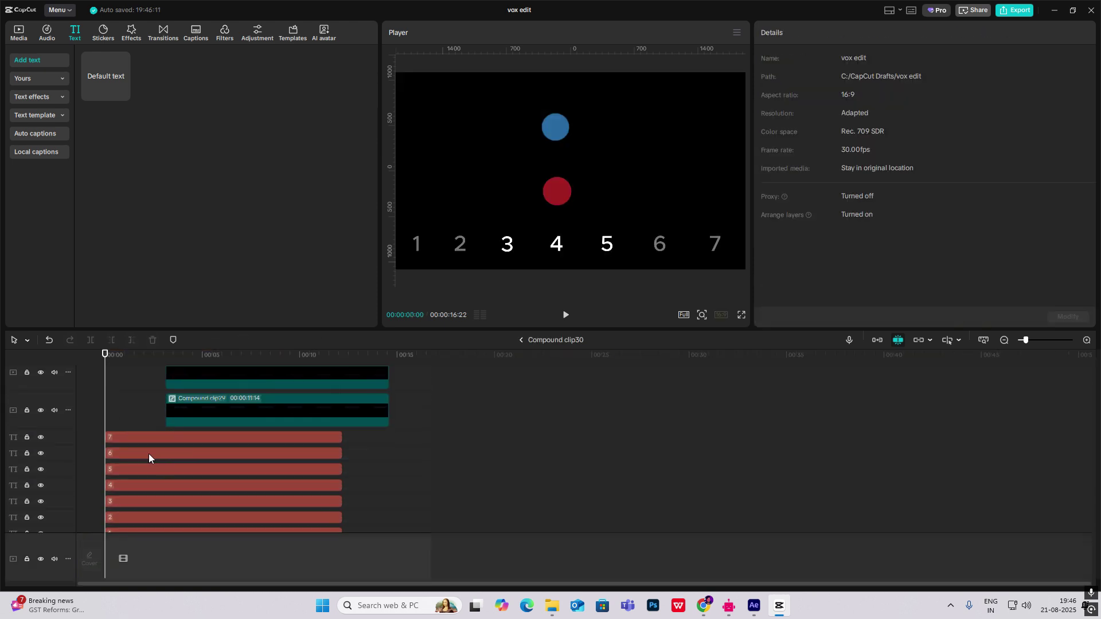
{"action": "scroll", "coordinate": [139, 449], "scroll_direction": "down", "scroll_amount": 2}
{"action": "left_click", "coordinate": [125, 465]}
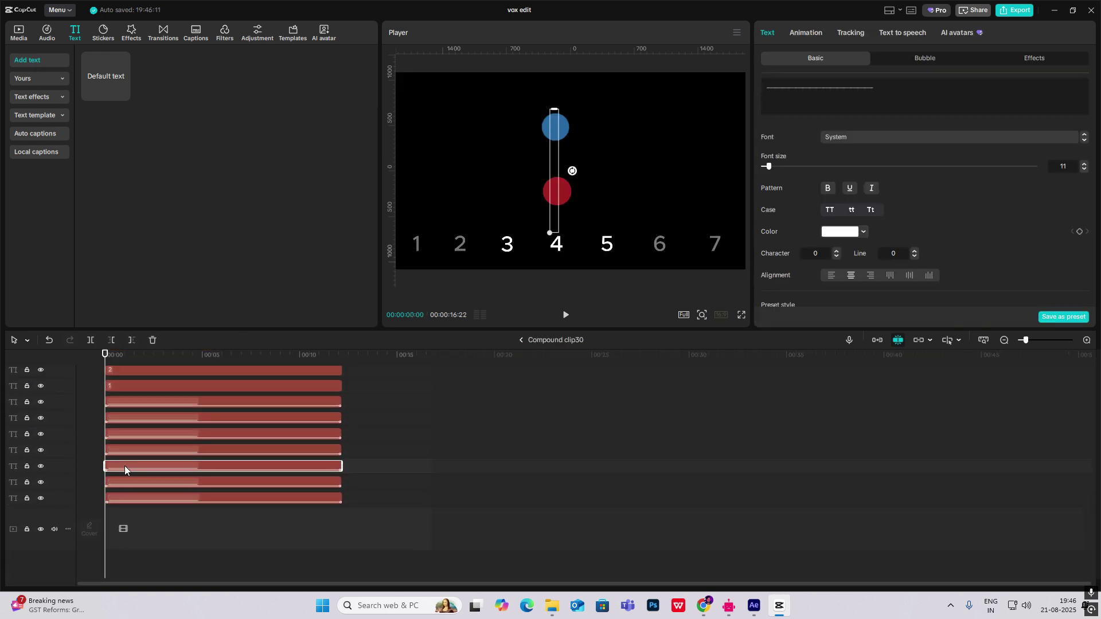
{"action": "left_click", "coordinate": [520, 340]}
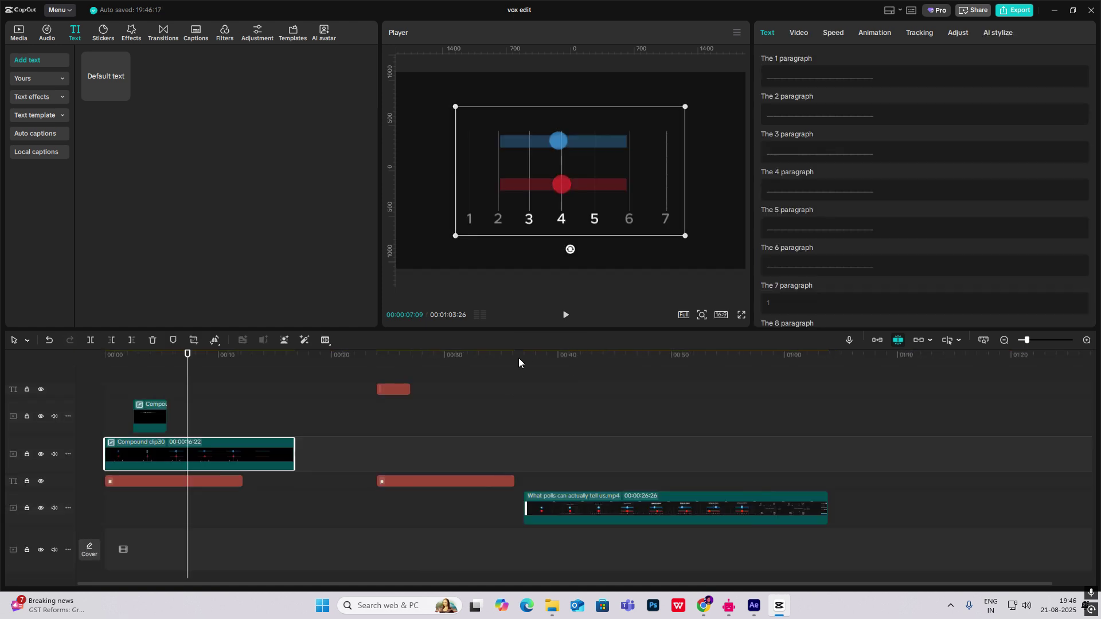
Replace the short text clip with the copied grid line, pasted at 00:00:24:00 and spanning the background clip.
{"action": "left_click", "coordinate": [384, 431]}
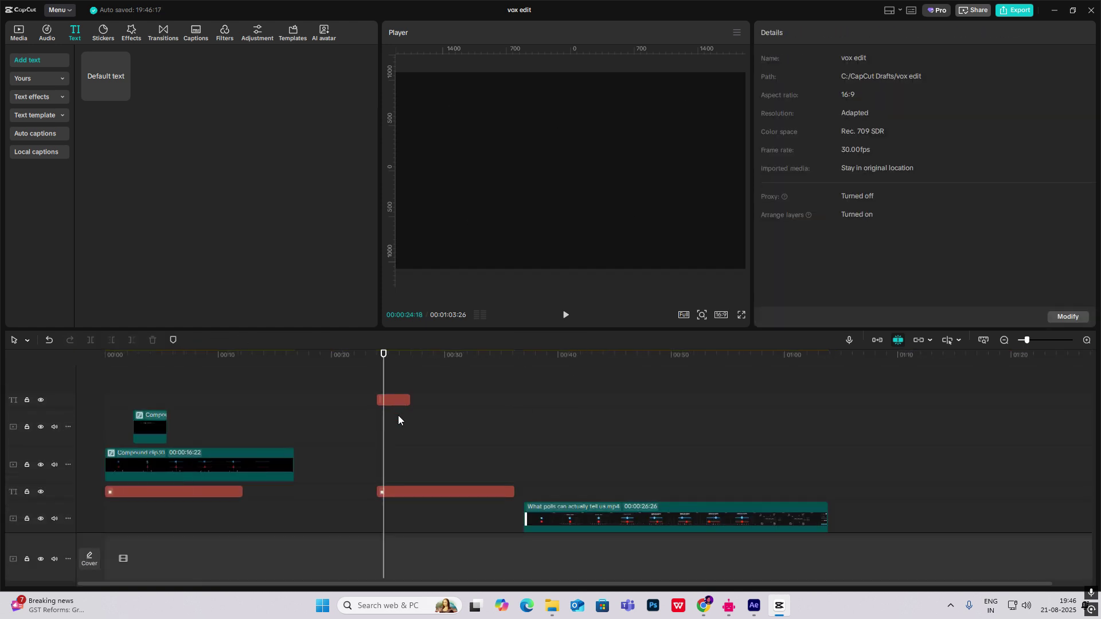
{"action": "left_click", "coordinate": [398, 415]}
{"action": "left_click", "coordinate": [404, 398]}
{"action": "left_click_drag", "start_coordinate": [397, 423], "coordinate": [378, 423]}
{"action": "key", "text": "ctrl+v"}
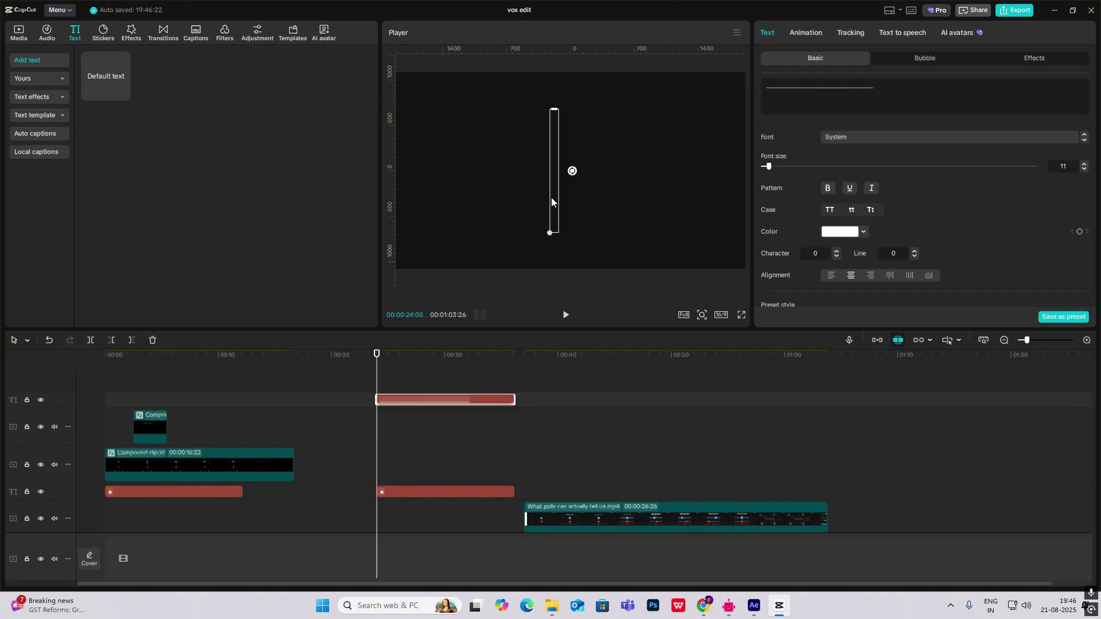
Remove the Flash loop animation from the pasted vertical line and shift the line to the left part of the frame.
{"action": "left_click", "coordinate": [804, 34]}
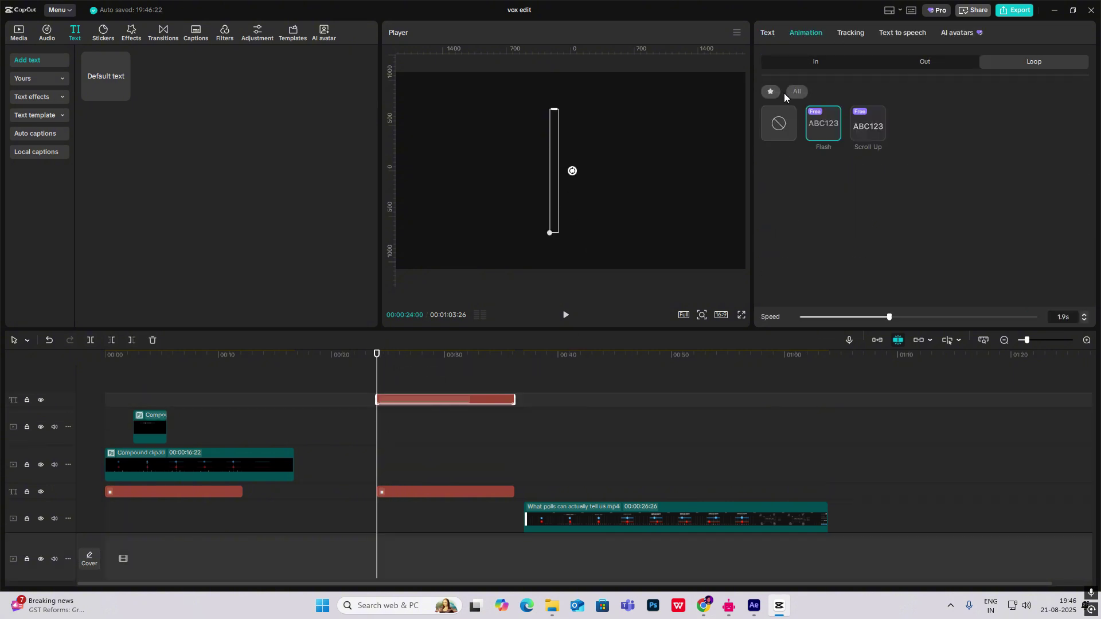
{"action": "left_click", "coordinate": [789, 121]}
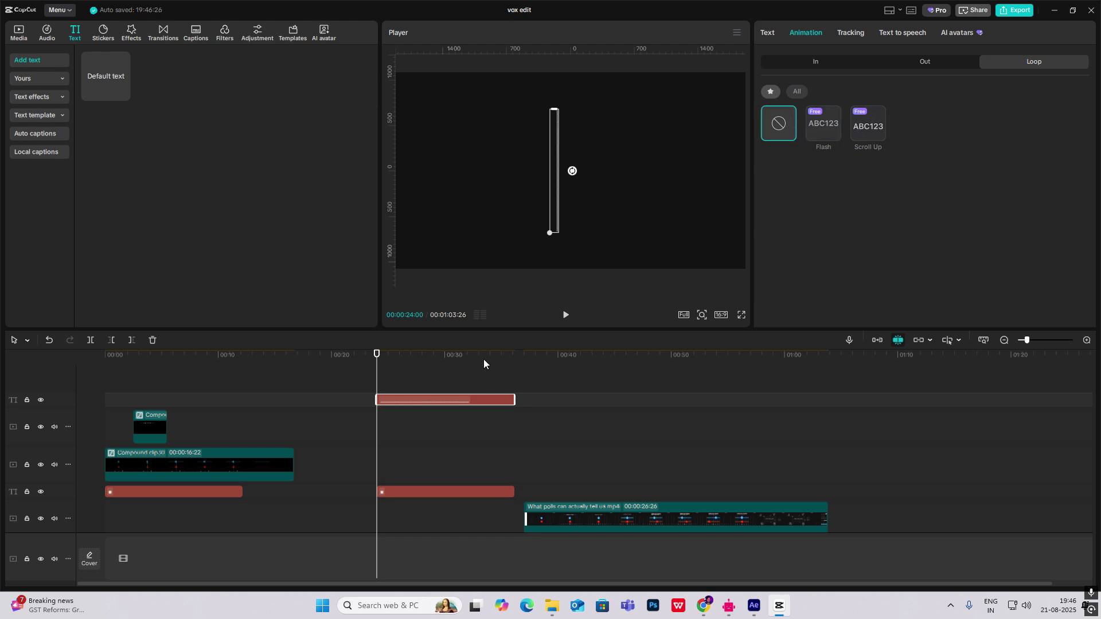
{"action": "left_click", "coordinate": [421, 418]}
{"action": "left_click", "coordinate": [427, 396]}
{"action": "left_click_drag", "start_coordinate": [558, 213], "coordinate": [472, 213]}
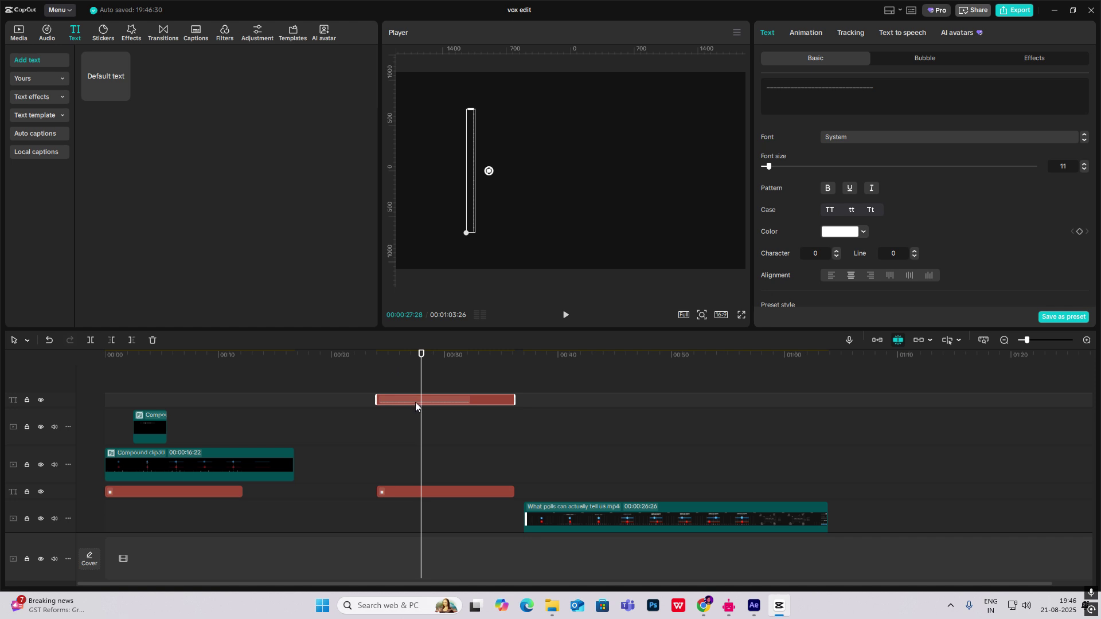
Duplicate the vertical line as a horizontal one, lengthen it with extra underscores, and place it as the rectangle's bottom edge.
{"action": "left_click_drag", "start_coordinate": [415, 402], "coordinate": [418, 390]}
{"action": "left_click_drag", "start_coordinate": [489, 171], "coordinate": [490, 256]}
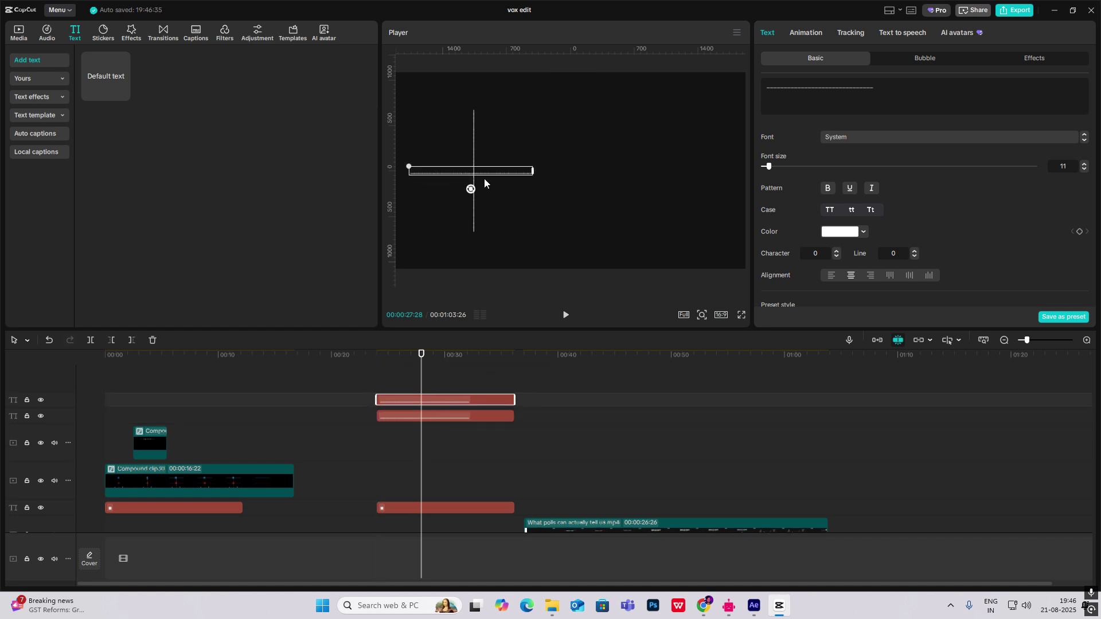
{"action": "left_click_drag", "start_coordinate": [485, 178], "coordinate": [547, 233]}
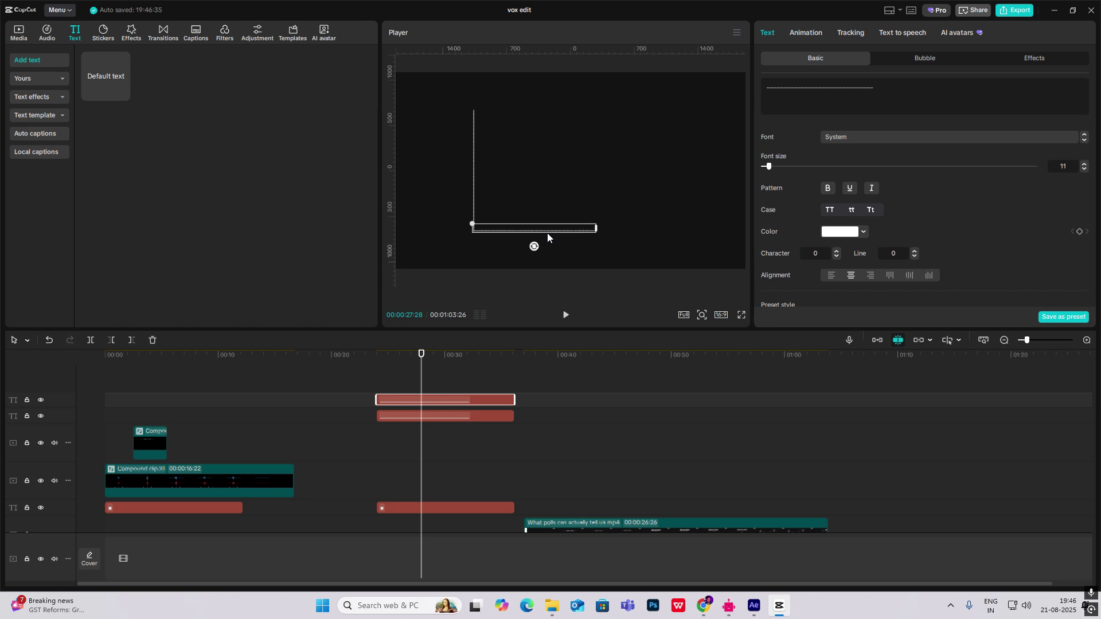
{"action": "left_click", "coordinate": [607, 195]}
{"action": "left_click", "coordinate": [450, 397]}
{"action": "type", "text": "________________________"}
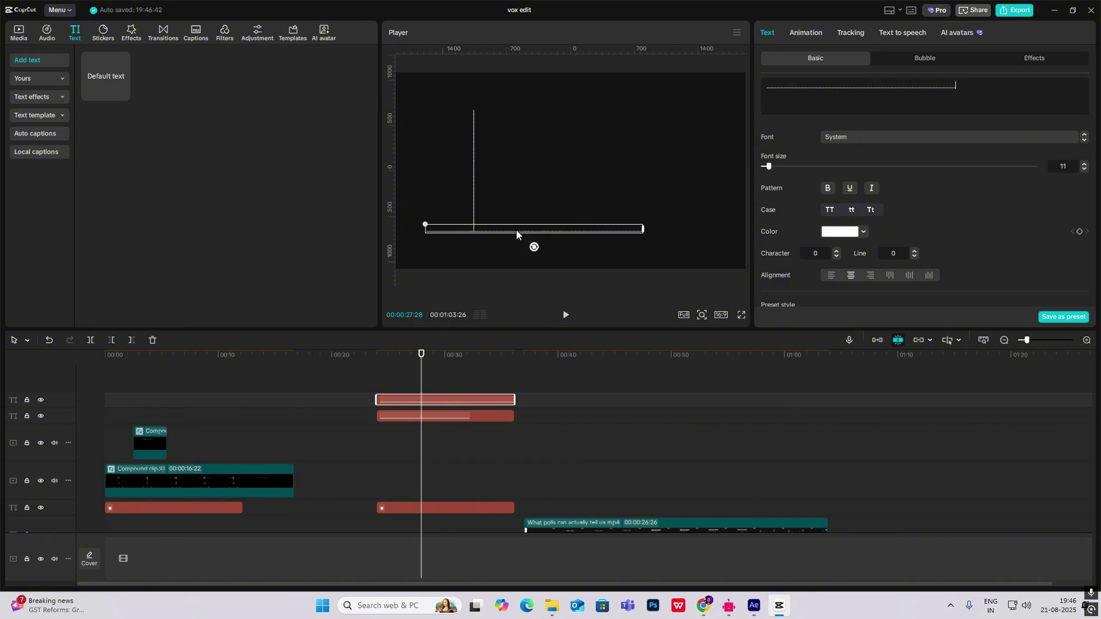
{"action": "left_click_drag", "start_coordinate": [516, 232], "coordinate": [565, 230]}
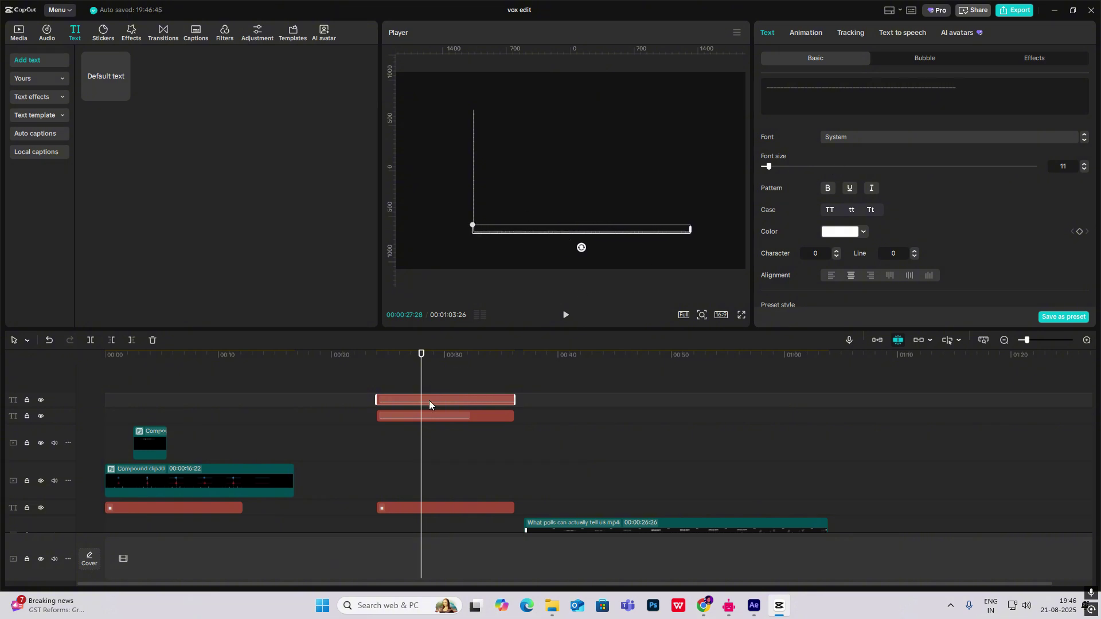
Duplicate the horizontal line for the rectangle's top edge and the vertical line for its right edge.
{"action": "left_click_drag", "start_coordinate": [429, 401], "coordinate": [429, 385]}
{"action": "left_click_drag", "start_coordinate": [585, 230], "coordinate": [594, 109]}
{"action": "left_click", "coordinate": [402, 434]}
{"action": "left_click_drag", "start_coordinate": [401, 433], "coordinate": [403, 385]}
{"action": "left_click_drag", "start_coordinate": [475, 171], "coordinate": [692, 171]}
Align the right vertical line with the ends of the horizontal lines at the rectangle's corners.
{"action": "left_click", "coordinate": [720, 160]}
{"action": "left_click", "coordinate": [702, 314]}
{"action": "left_click_drag", "start_coordinate": [675, 334], "coordinate": [694, 336]}
{"action": "left_click_drag", "start_coordinate": [725, 275], "coordinate": [734, 272]}
{"action": "left_click", "coordinate": [487, 399]}
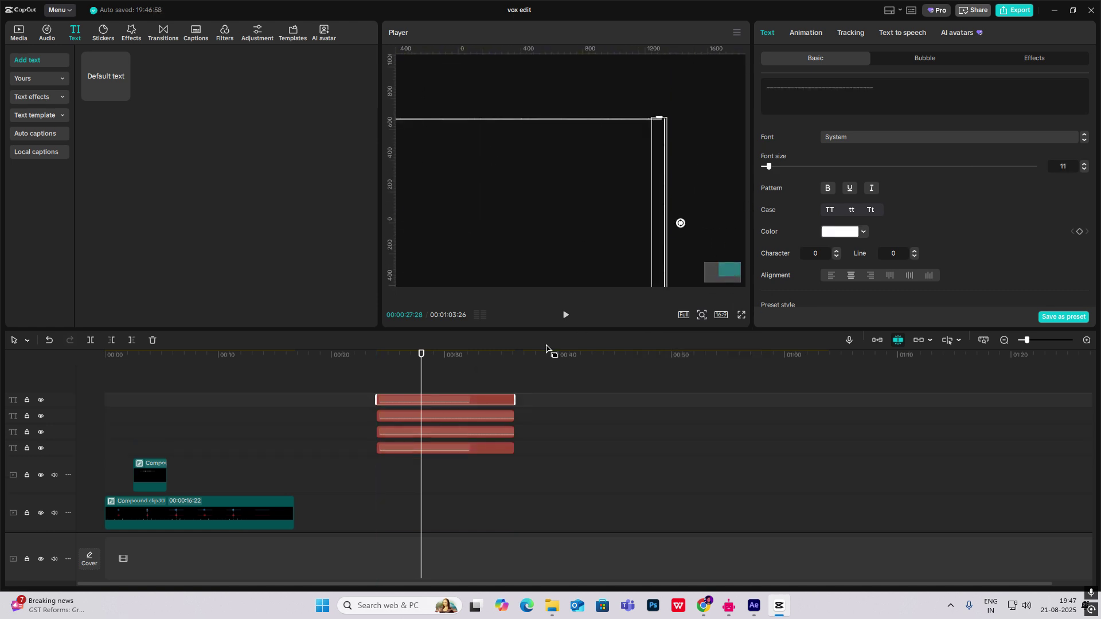
{"action": "left_click", "coordinate": [676, 232]}
{"action": "left_click", "coordinate": [661, 232]}
{"action": "left_click_drag", "start_coordinate": [661, 232], "coordinate": [660, 232]}
{"action": "left_click", "coordinate": [702, 315]}
{"action": "left_click", "coordinate": [708, 241]}
{"action": "left_click_drag", "start_coordinate": [693, 334], "coordinate": [681, 335]}
{"action": "left_click", "coordinate": [702, 315]}
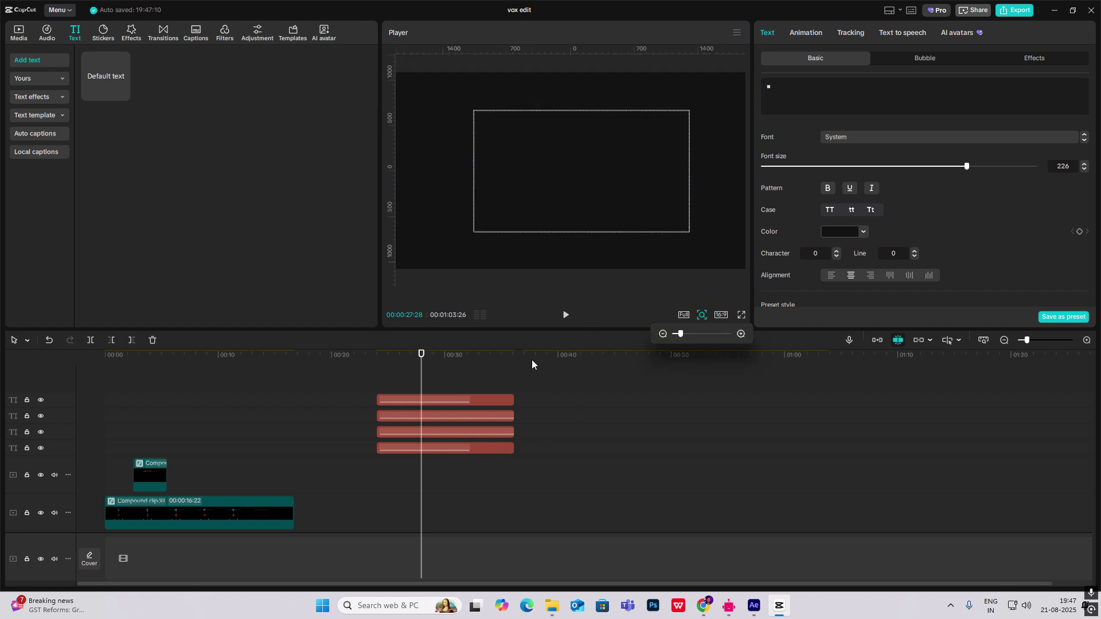
Combine the four rectangle lines into a compound clip and nudge it slightly left in the frame.
{"action": "left_click_drag", "start_coordinate": [593, 382], "coordinate": [433, 493]}
{"action": "key", "text": "alt+g"}
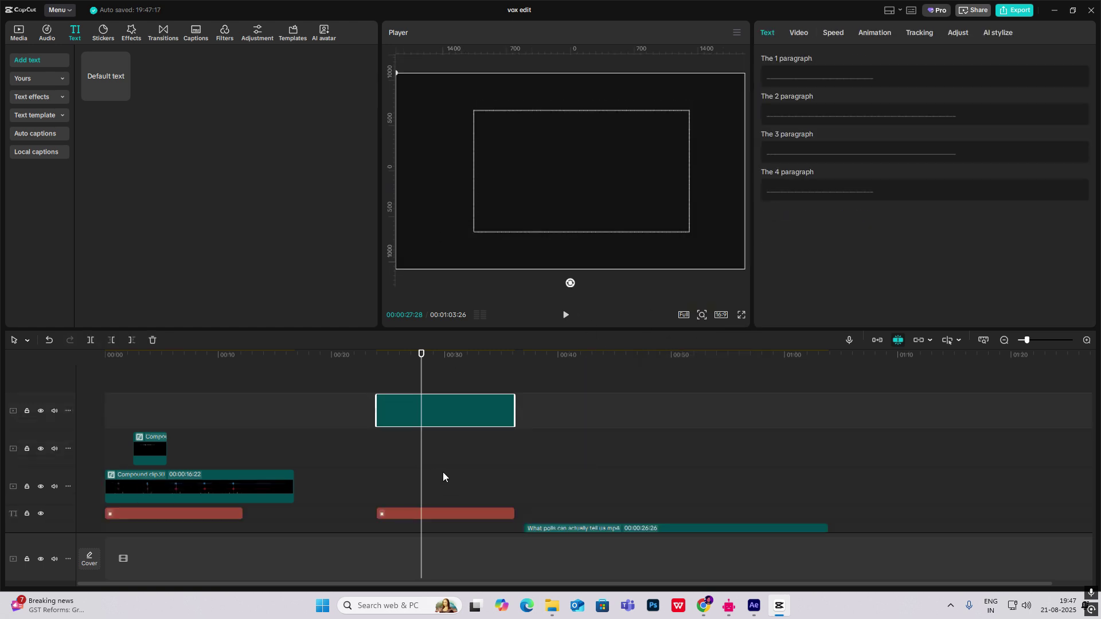
{"action": "left_click_drag", "start_coordinate": [576, 194], "coordinate": [573, 198]}
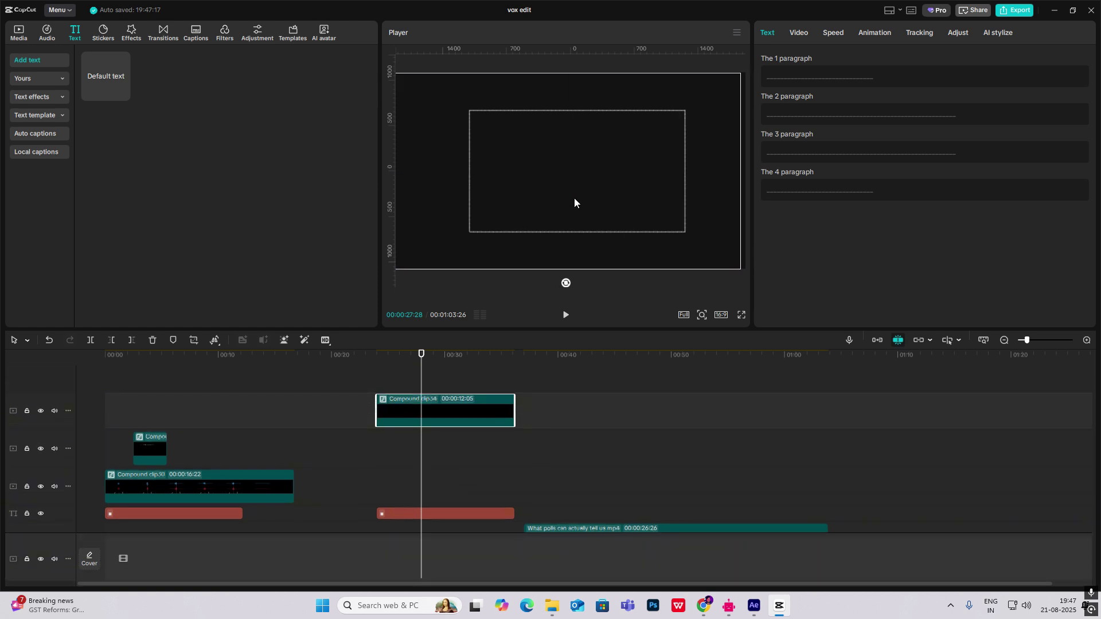
Examine the reference video's VOTING POPULATION scene at 00:01:00:14.
{"action": "left_click", "coordinate": [588, 491]}
{"action": "left_click_drag", "start_coordinate": [589, 492], "coordinate": [705, 519]}
{"action": "left_click", "coordinate": [790, 525]}
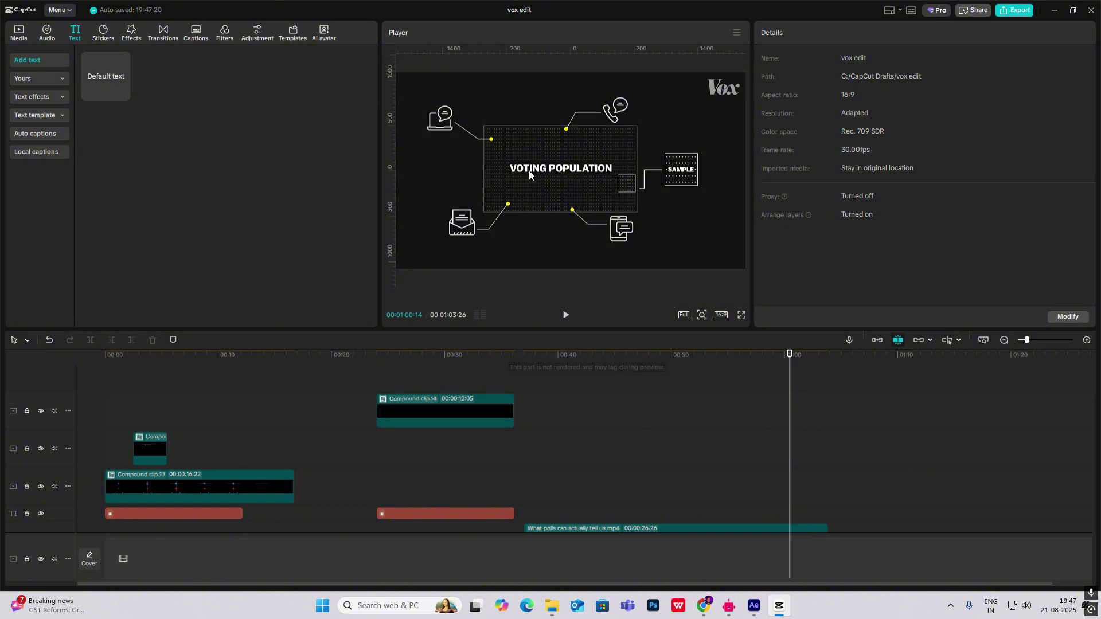
Try to start a row of white dots in the rectangle's upper-left corner from duplicated period texts, and remove both dots.
{"action": "mouse_move", "coordinate": [405, 362]}
{"action": "left_mouse_down"}
{"action": "mouse_move", "coordinate": [386, 358]}
{"action": "mouse_move", "coordinate": [396, 358]}
{"action": "left_mouse_up"}
{"action": "left_click_drag", "start_coordinate": [89, 75], "coordinate": [376, 383]}
{"action": "left_click_drag", "start_coordinate": [524, 412], "coordinate": [516, 412]}
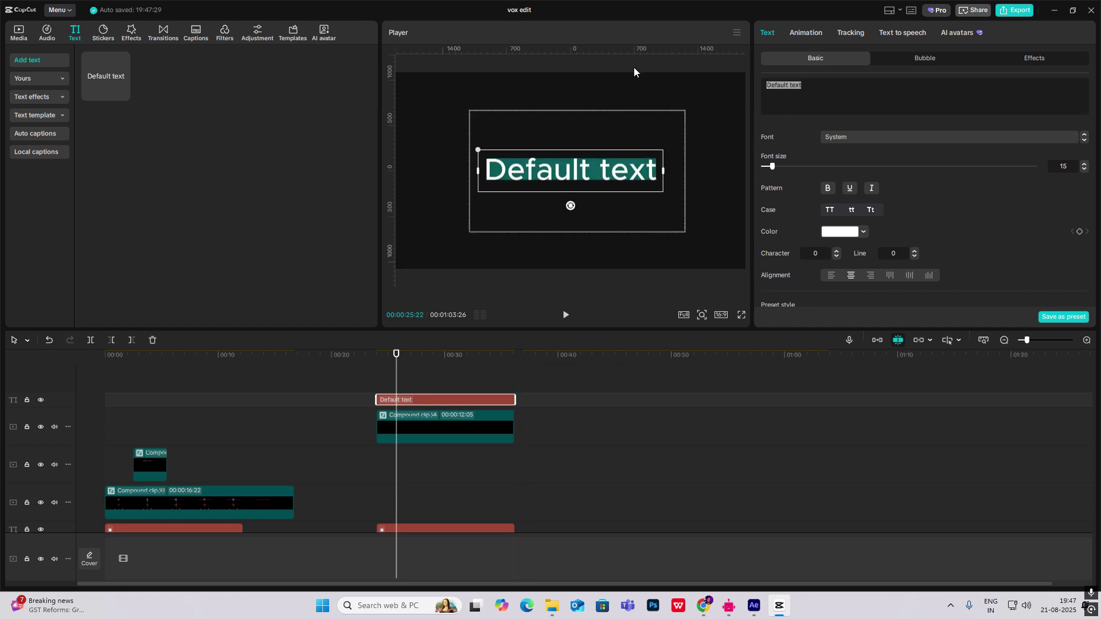
{"action": "type", "text": "."}
{"action": "left_click_drag", "start_coordinate": [575, 179], "coordinate": [480, 124]}
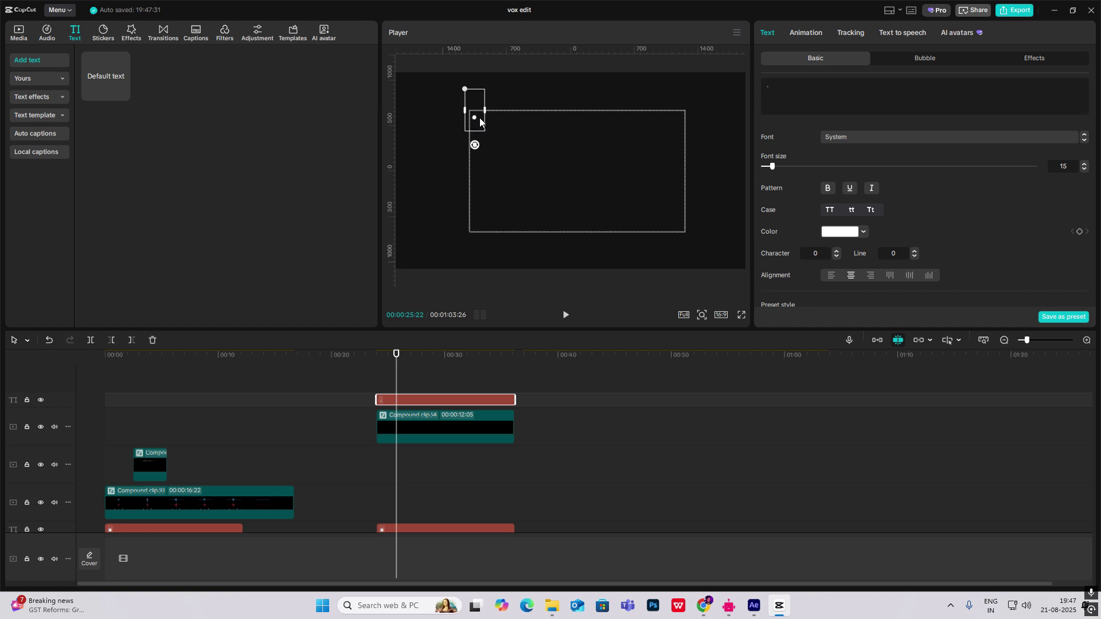
{"action": "left_click", "coordinate": [576, 109]}
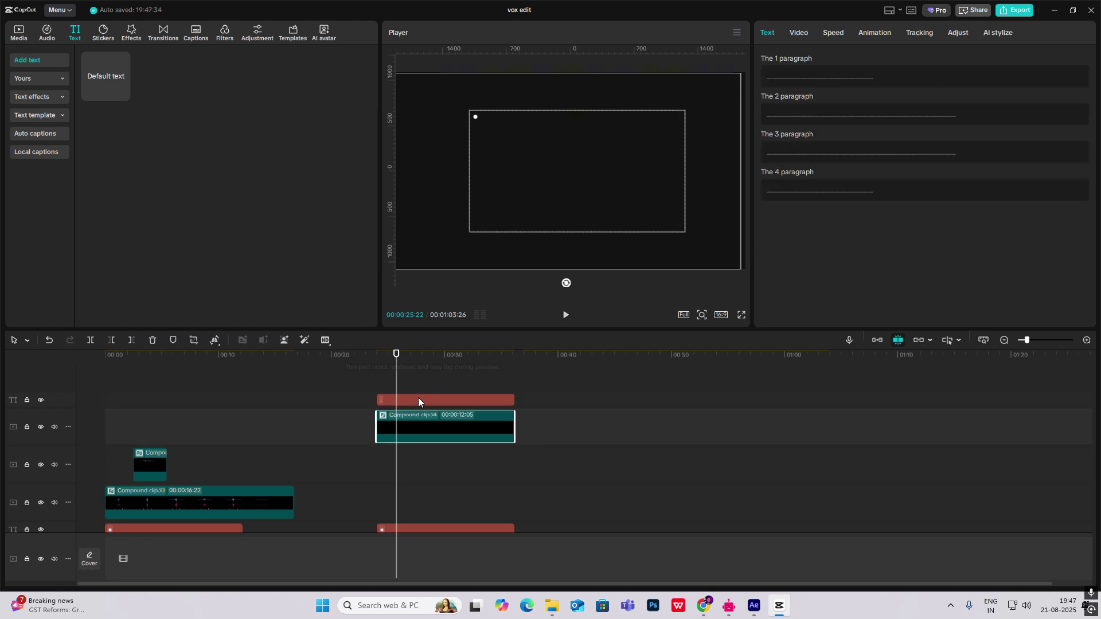
{"action": "left_click_drag", "start_coordinate": [419, 399], "coordinate": [419, 387], "text": "alt"}
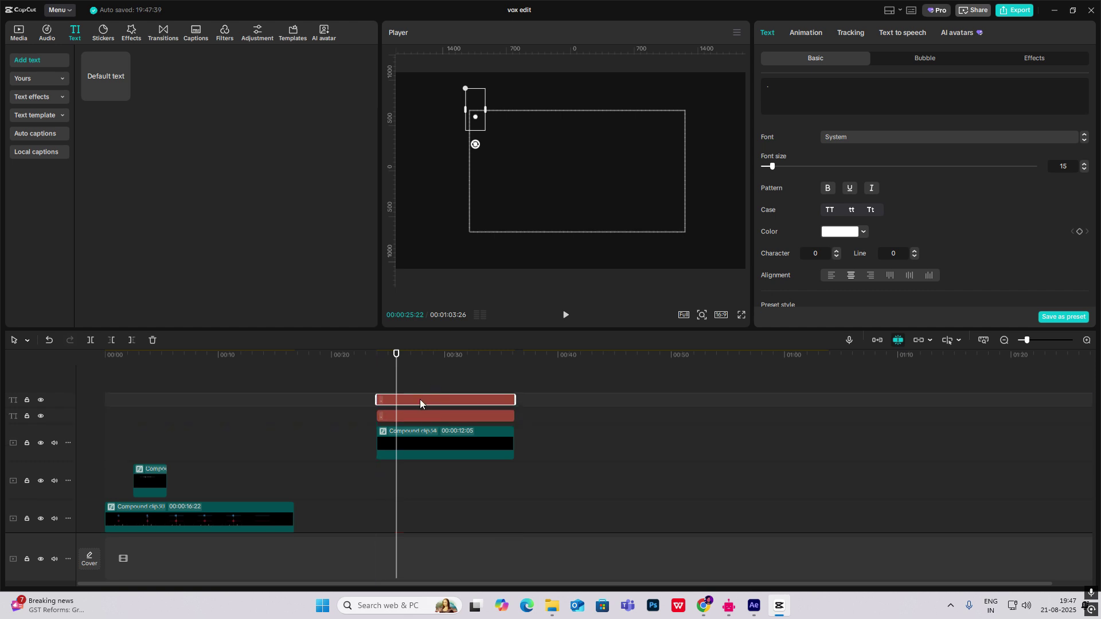
{"action": "left_click_drag", "start_coordinate": [475, 118], "coordinate": [484, 119]}
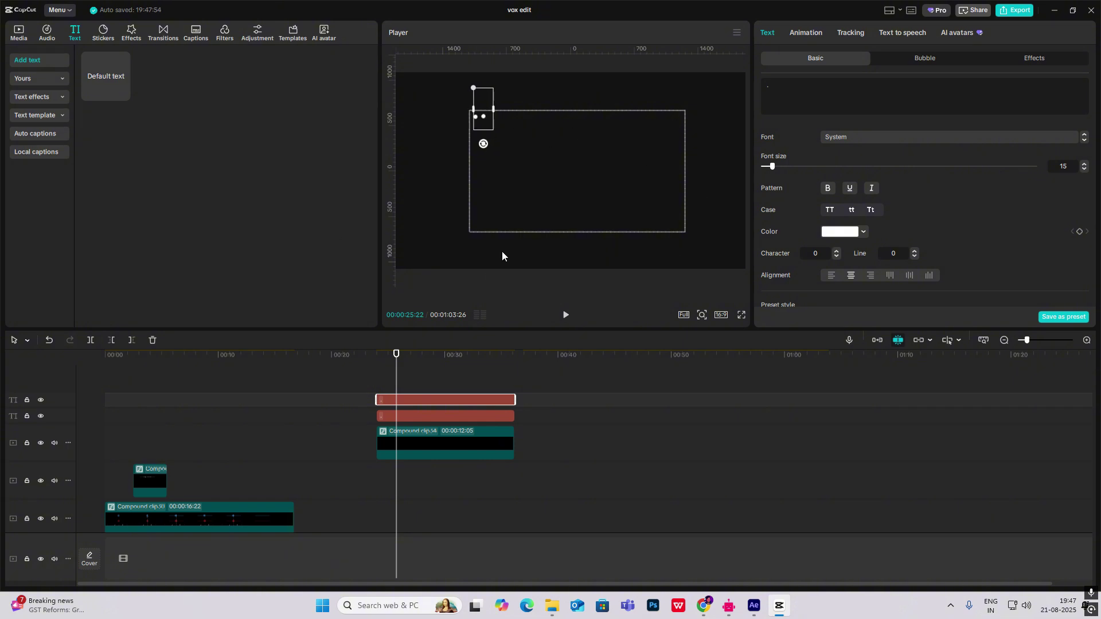
{"action": "left_click_drag", "start_coordinate": [565, 389], "coordinate": [486, 414]}
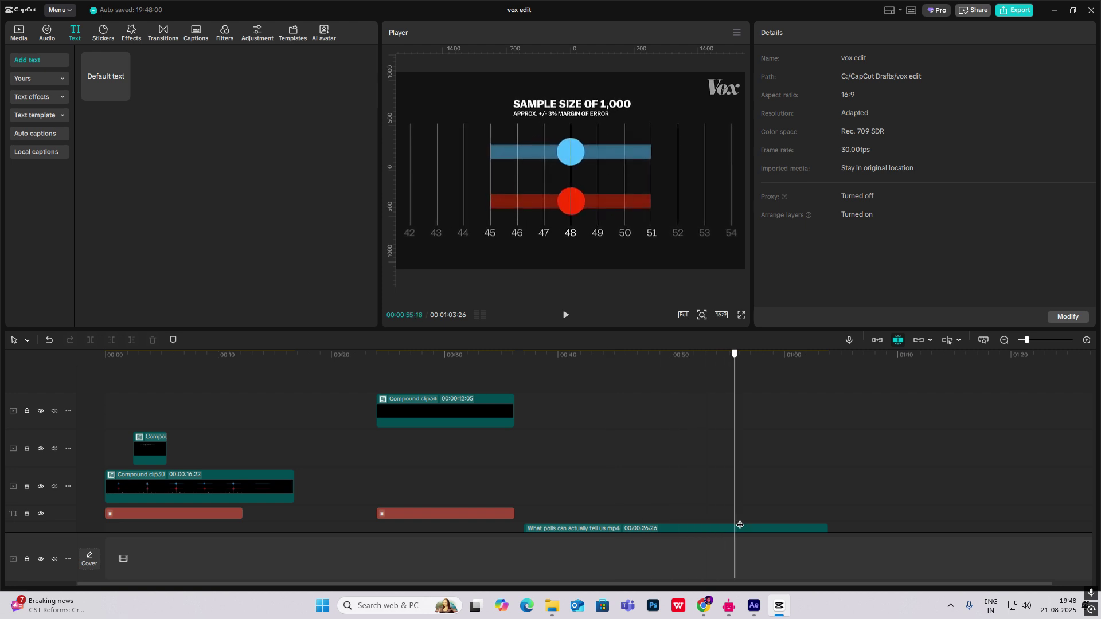
Add a period text as a yellow FFDC00 dot, enlarge it, and place it inside the rectangle near its upper-left corner.
{"action": "left_click", "coordinate": [781, 526]}
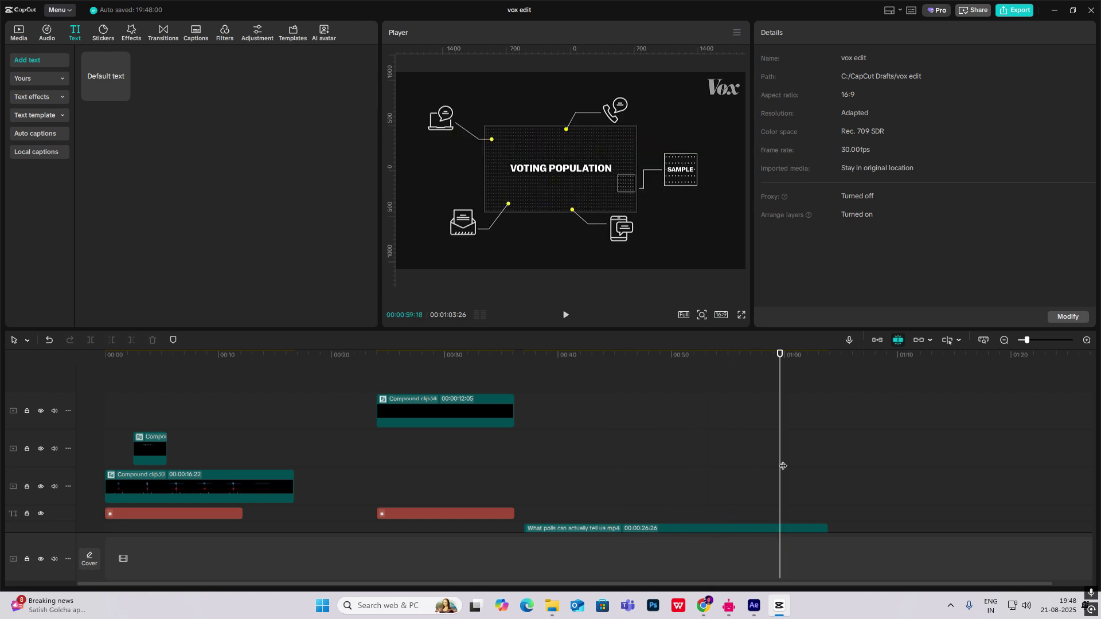
{"action": "left_click", "coordinate": [758, 465]}
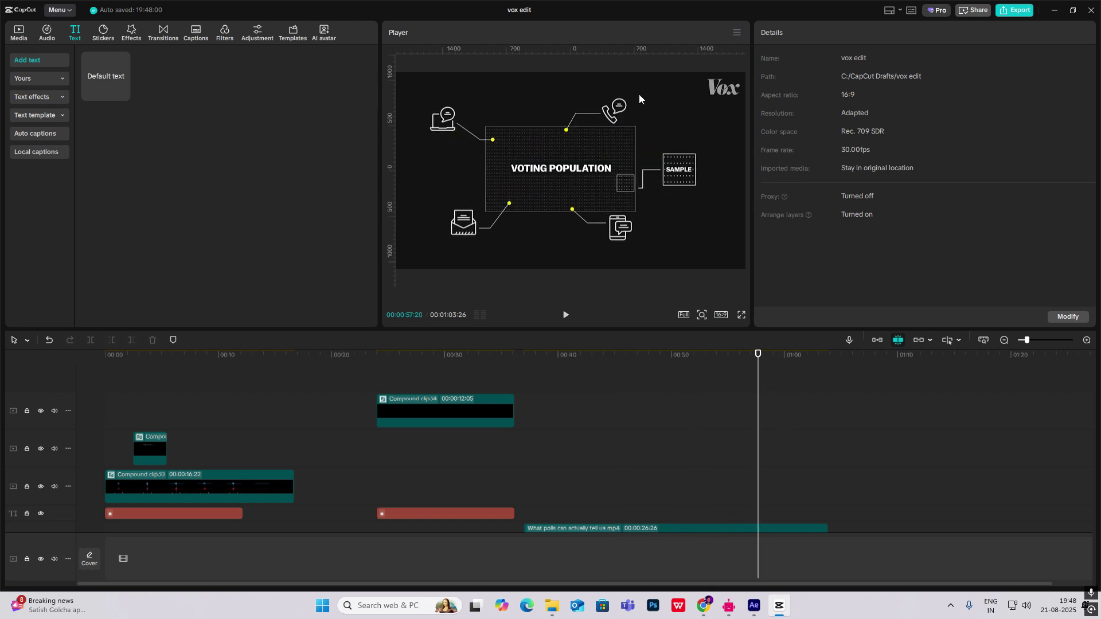
{"action": "left_click", "coordinate": [395, 380]}
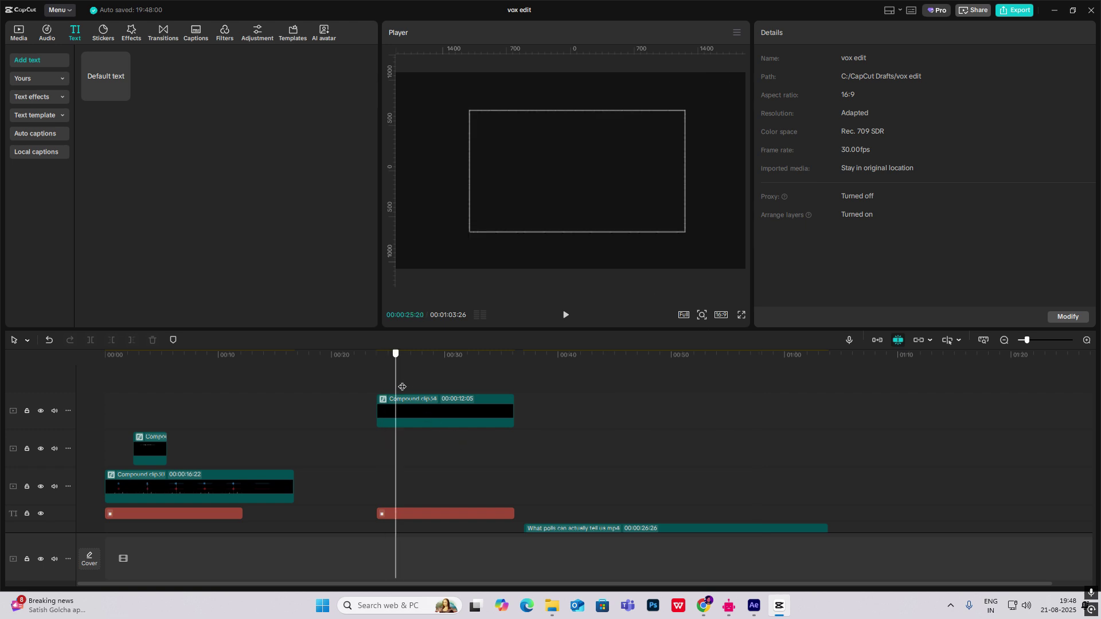
{"action": "left_click", "coordinate": [430, 367]}
{"action": "left_click_drag", "start_coordinate": [114, 81], "coordinate": [433, 400]}
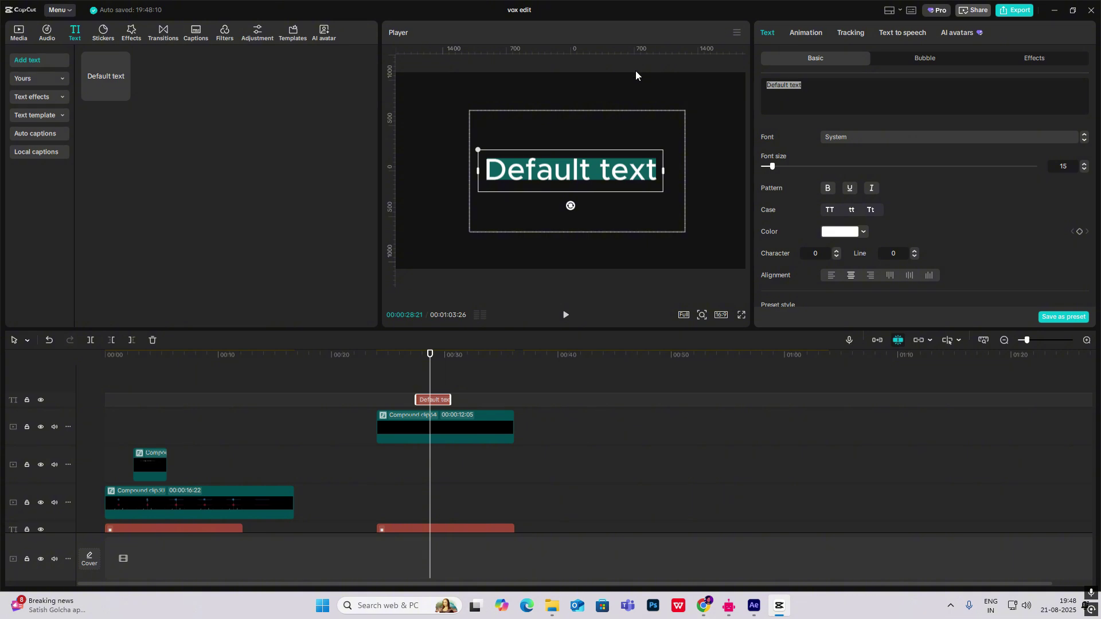
{"action": "key", "text": "BackSpace"}
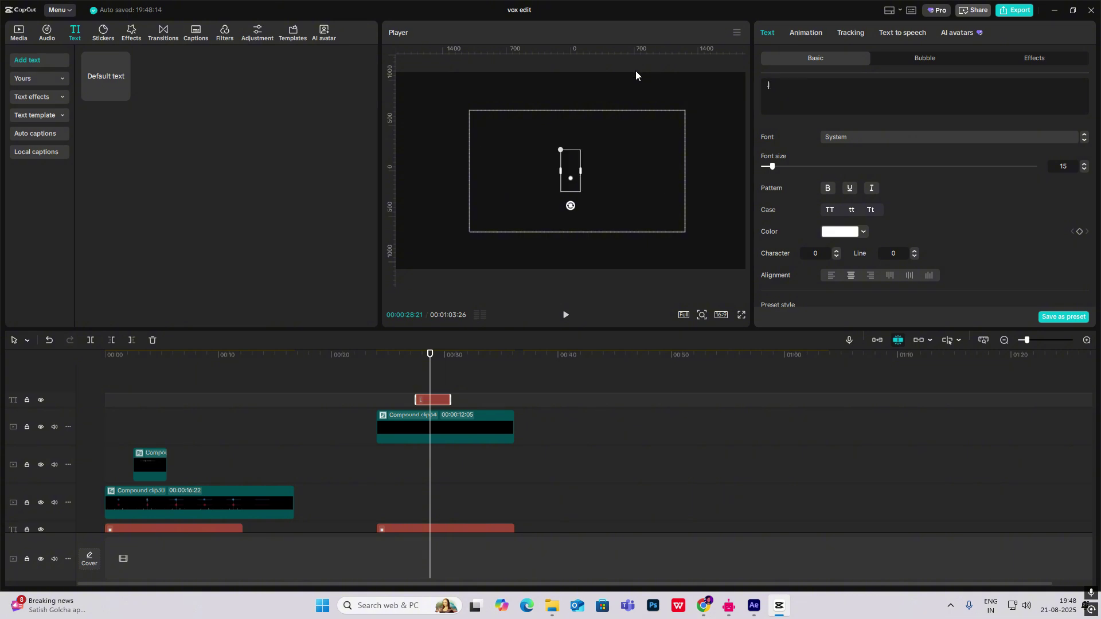
{"action": "left_click", "coordinate": [838, 232]}
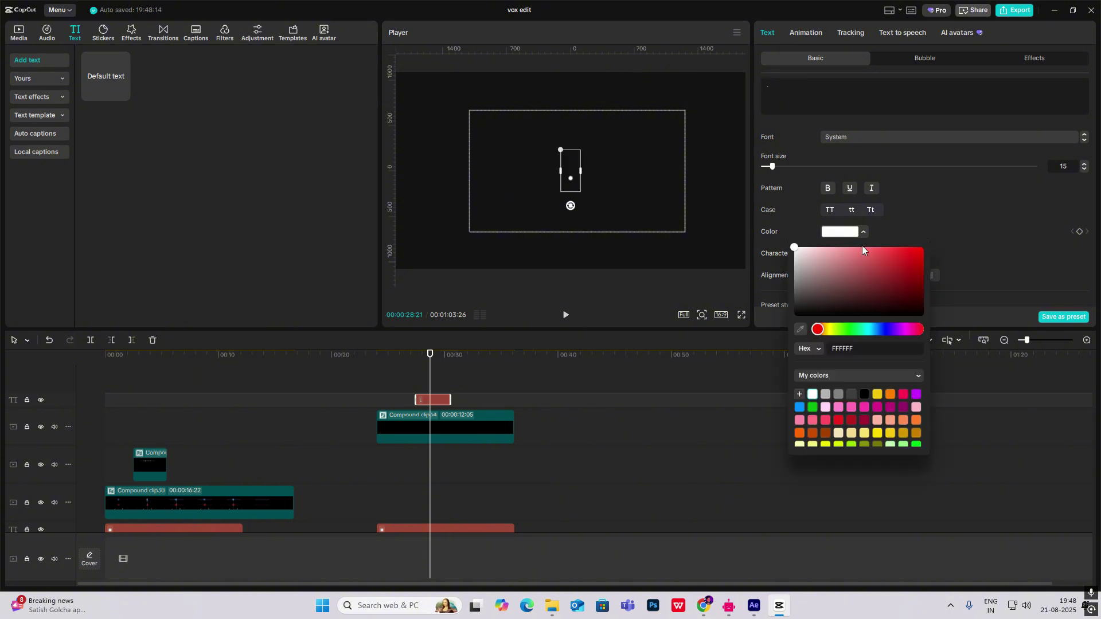
{"action": "left_click", "coordinate": [878, 432]}
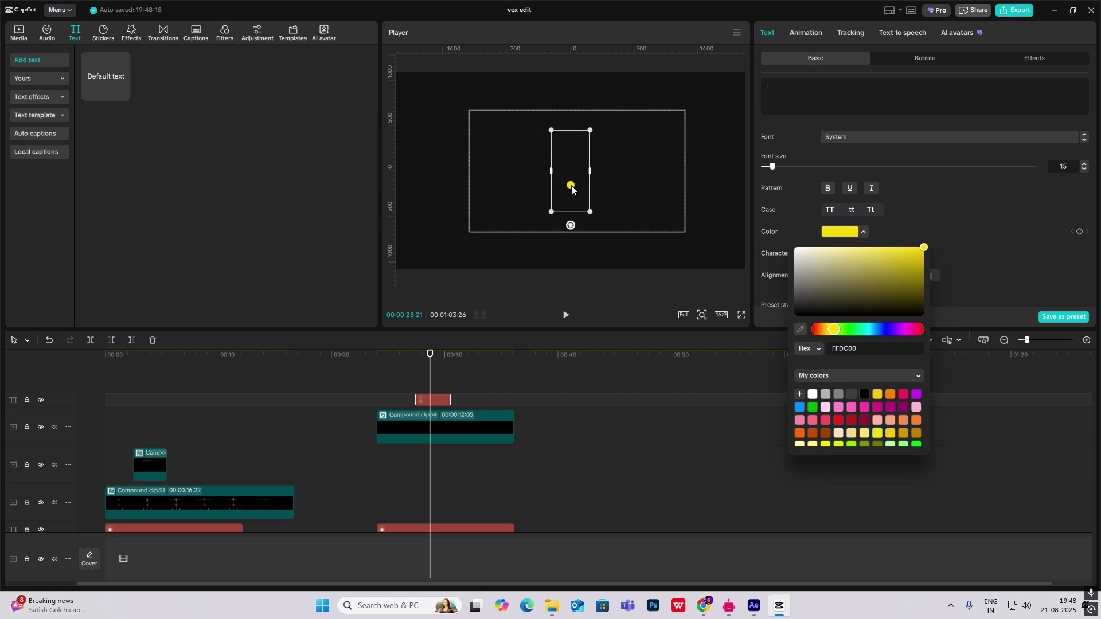
{"action": "left_click_drag", "start_coordinate": [572, 189], "coordinate": [484, 144]}
Copy the right vertical line from the rectangle's compound clip and paste it above the yellow dot, with both clips spanning the rectangle's clip.
{"action": "scroll", "coordinate": [453, 427], "scroll_direction": "down", "scroll_amount": 1}
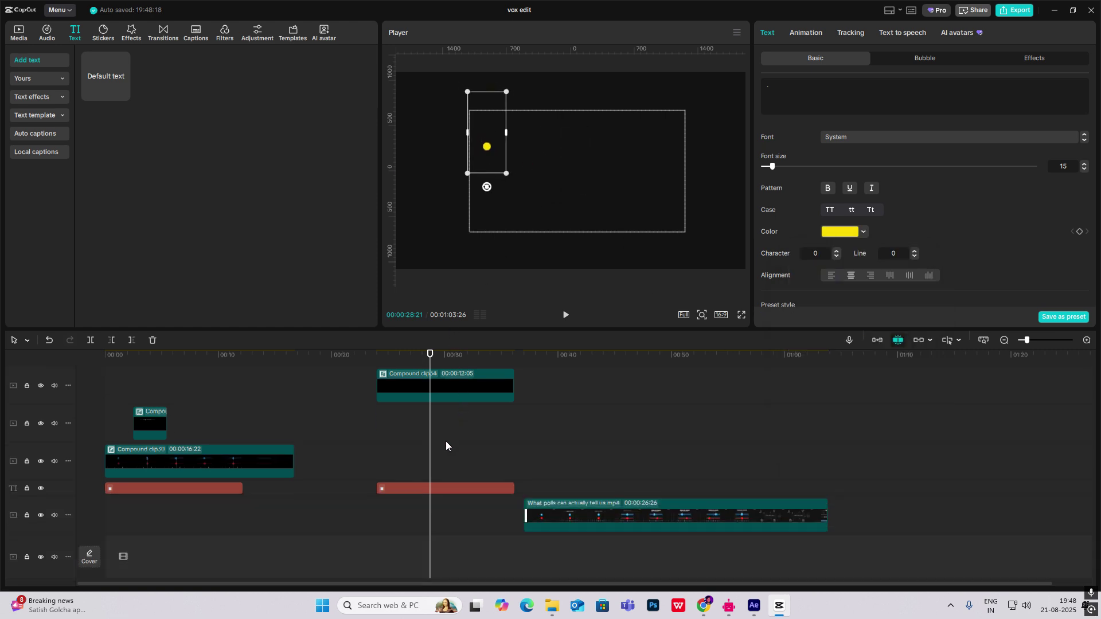
{"action": "double_click", "coordinate": [411, 386]}
{"action": "left_click", "coordinate": [177, 402]}
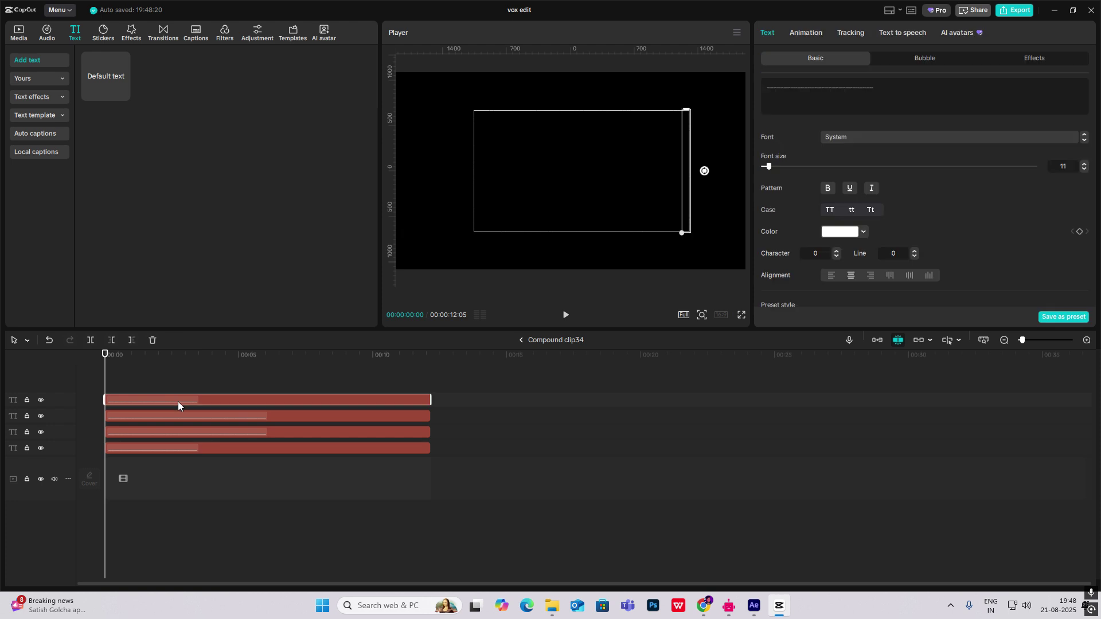
{"action": "left_click", "coordinate": [522, 341]}
{"action": "left_click", "coordinate": [393, 439]}
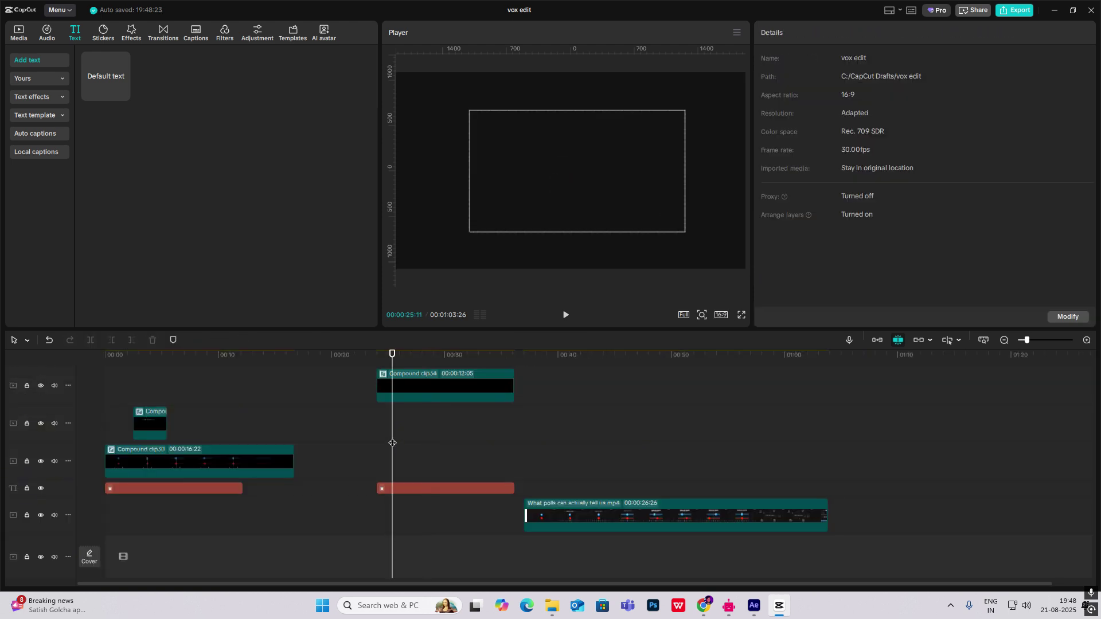
{"action": "left_click", "coordinate": [670, 201]}
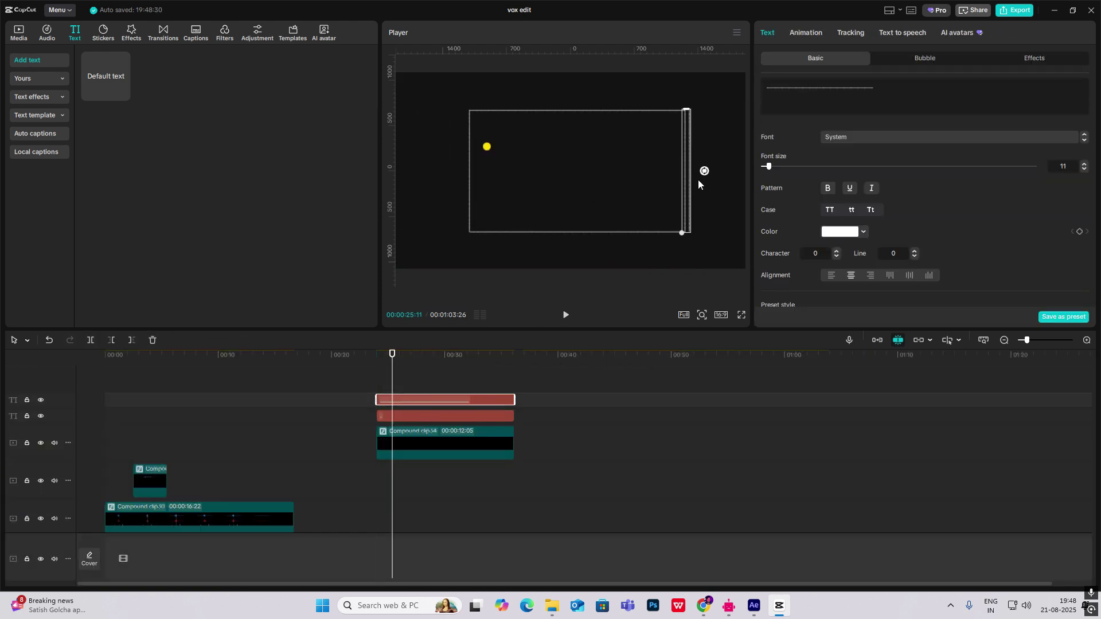
Turn the pasted line into a short diagonal connector that ends at the yellow dot.
{"action": "left_click_drag", "start_coordinate": [688, 185], "coordinate": [466, 207]}
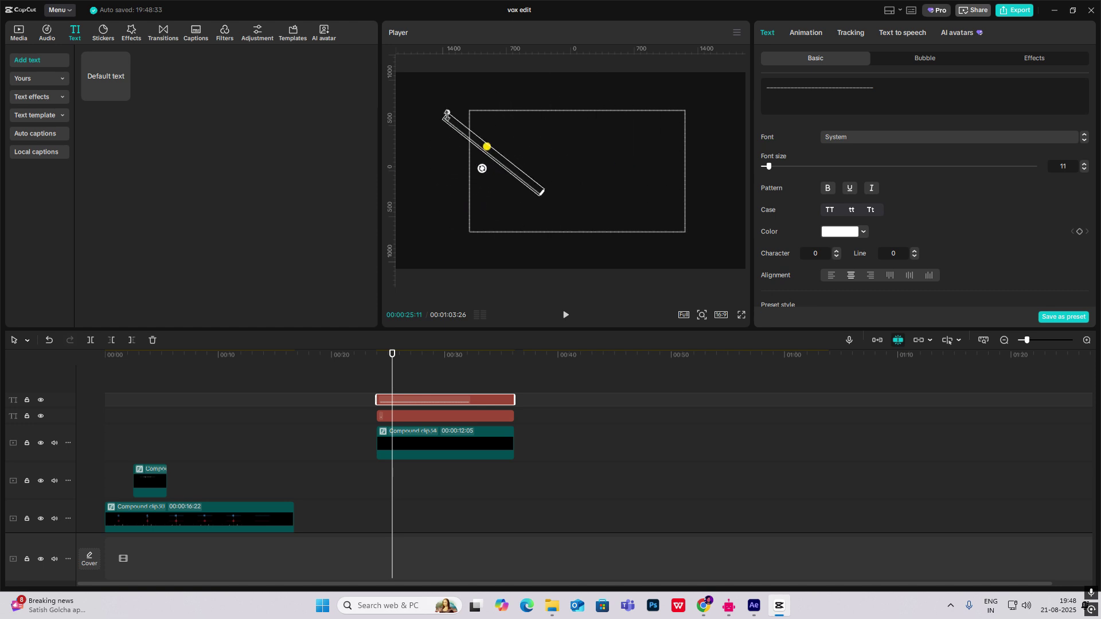
{"action": "key", "text": "BackSpace"}
{"action": "key", "text": "BackSpace"}
{"action": "key", "text": "BackSpace"}
{"action": "key", "text": "BackSpace"}
{"action": "key", "text": "BackSpace"}
{"action": "key", "text": "BackSpace"}
{"action": "key", "text": "BackSpace"}
{"action": "key", "text": "BackSpace"}
{"action": "key", "text": "BackSpace"}
{"action": "key", "text": "BackSpace"}
{"action": "key", "text": "BackSpace"}
{"action": "key", "text": "BackSpace"}
{"action": "key", "text": "BackSpace"}
{"action": "key", "text": "BackSpace"}
{"action": "key", "text": "BackSpace"}
{"action": "key", "text": "BackSpace"}
{"action": "key", "text": "BackSpace"}
{"action": "key", "text": "BackSpace"}
{"action": "key", "text": "BackSpace"}
{"action": "key", "text": "BackSpace"}
{"action": "key", "text": "BackSpace"}
{"action": "key", "text": "BackSpace"}
{"action": "key", "text": "BackSpace"}
{"action": "key", "text": "BackSpace"}
{"action": "key", "text": "BackSpace"}
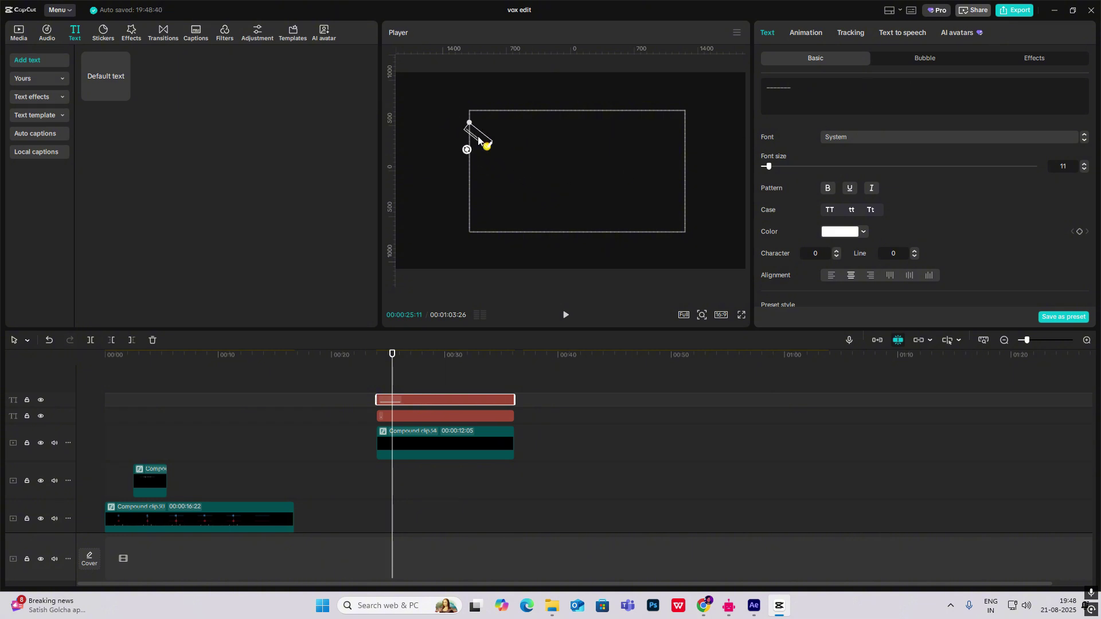
{"action": "left_click", "coordinate": [838, 111]}
{"action": "key", "text": "BackSpace"}
{"action": "key", "text": "BackSpace"}
{"action": "key", "text": "BackSpace"}
Duplicate the diagonal connector line's text above the original and lengthen it with additional dashes.
{"action": "left_click_drag", "start_coordinate": [409, 399], "coordinate": [414, 379]}
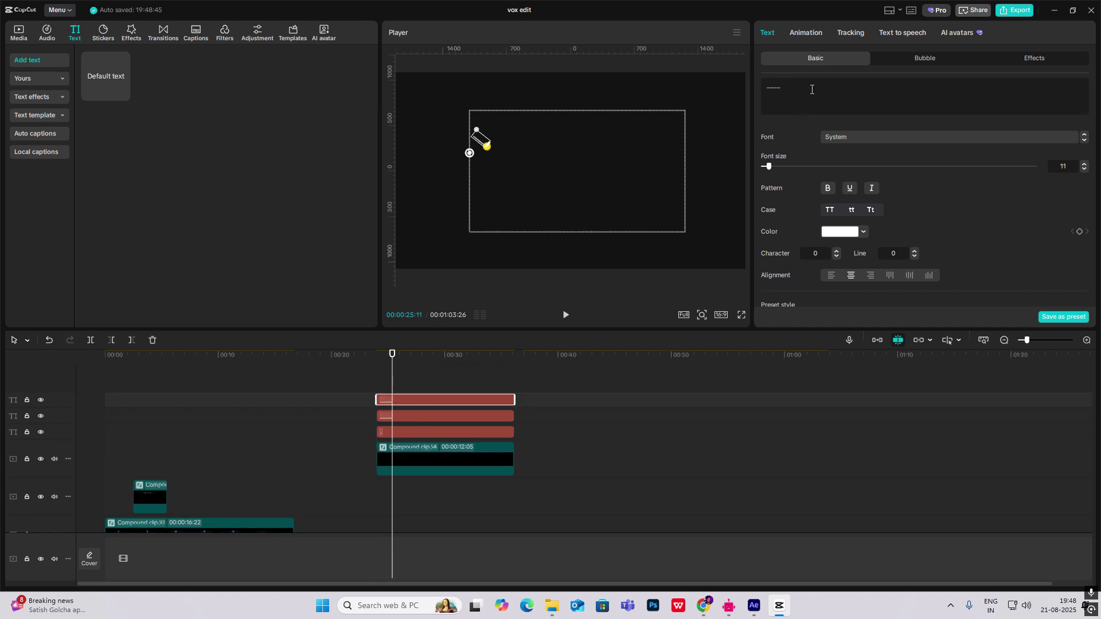
{"action": "type", "text": "--------------------"}
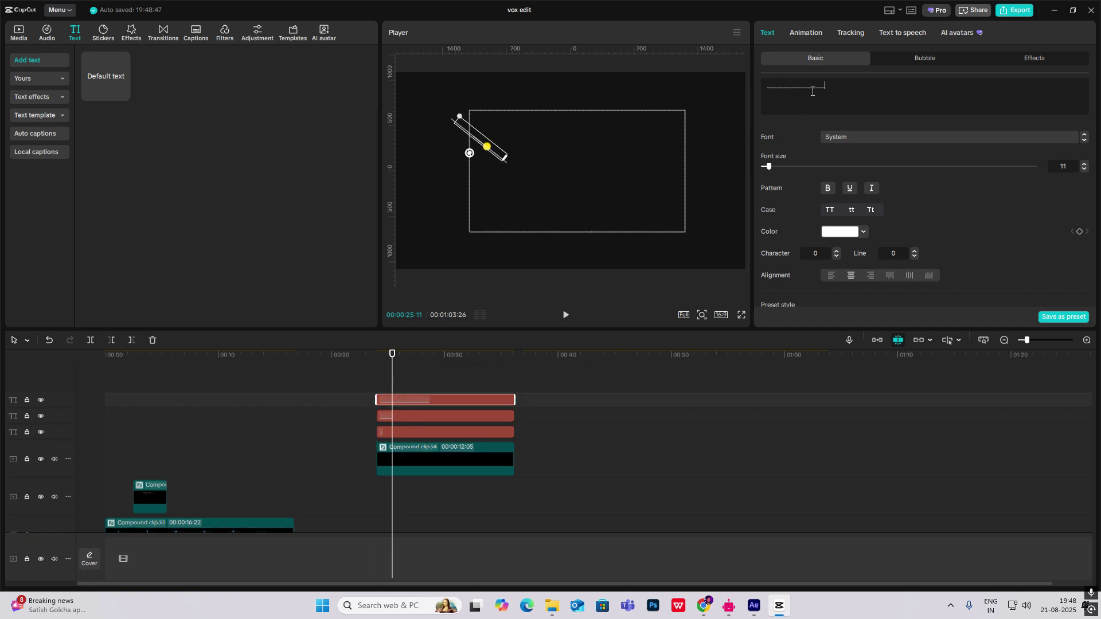
{"action": "key", "text": "BackSpace"}
{"action": "key", "text": "BackSpace"}
{"action": "key", "text": "BackSpace"}
{"action": "key", "text": "BackSpace"}
Rotate the longer line to horizontal and join it to the diagonal connector's outer end, extending beyond the rectangle's left side.
{"action": "left_click_drag", "start_coordinate": [451, 155], "coordinate": [456, 197]}
{"action": "left_click_drag", "start_coordinate": [476, 140], "coordinate": [453, 134]}
{"action": "left_click", "coordinate": [571, 199]}
{"action": "left_click", "coordinate": [702, 316]}
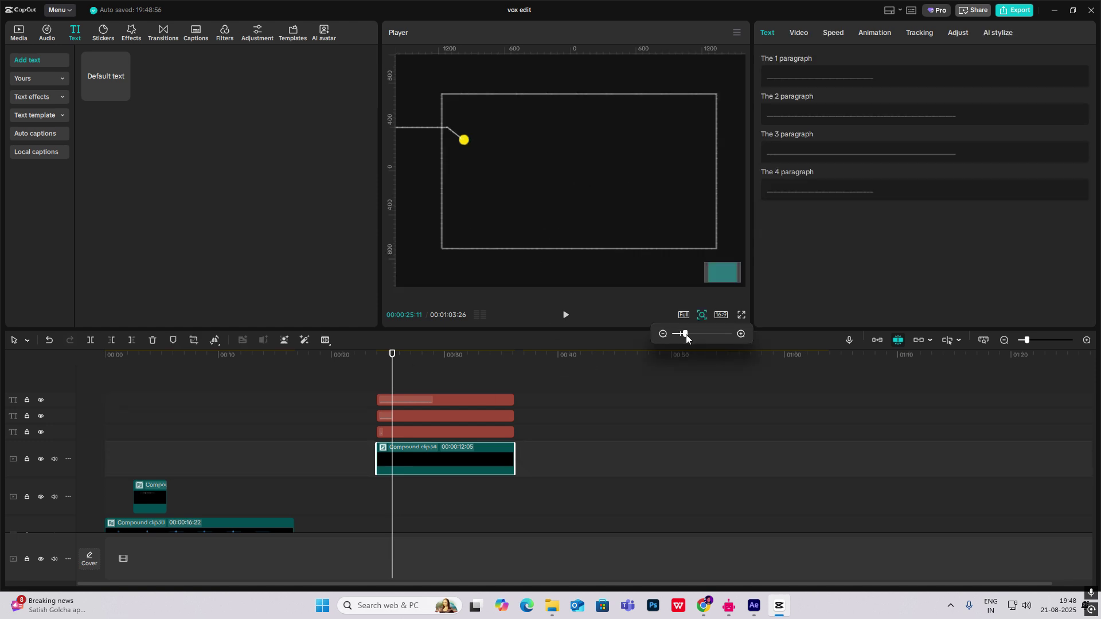
{"action": "left_click", "coordinate": [428, 401]}
{"action": "scroll", "coordinate": [573, 250], "scroll_direction": "down", "scroll_amount": 5}
{"action": "left_click", "coordinate": [622, 250]}
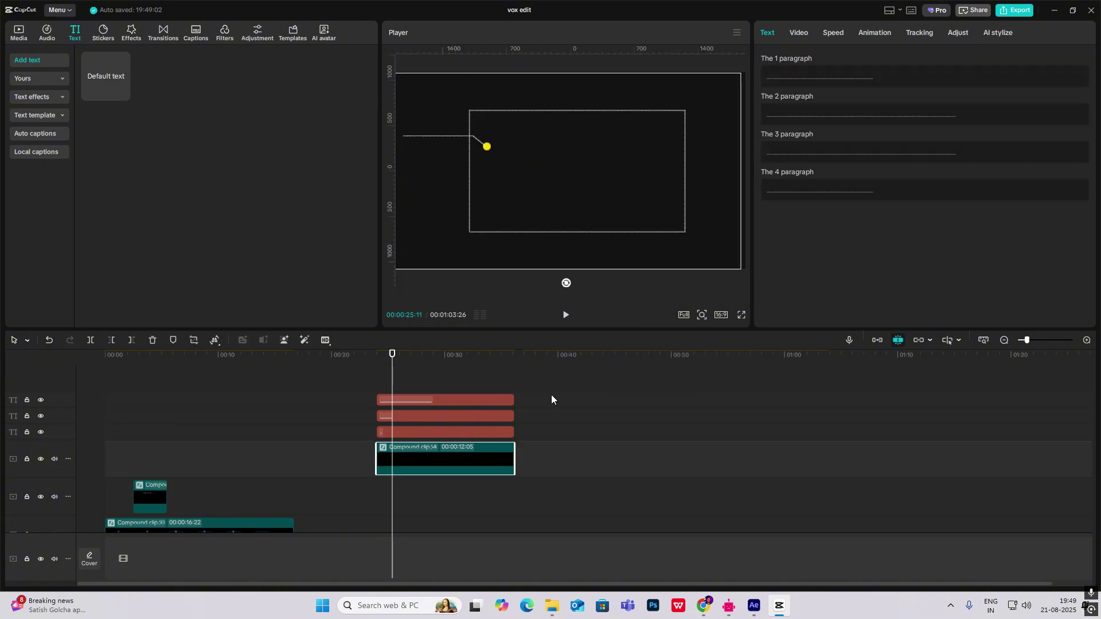
Combine the yellow dot and both connector lines into a compound clip, and scale it down slightly within the frame.
{"action": "left_click_drag", "start_coordinate": [597, 390], "coordinate": [456, 416]}
{"action": "left_click_drag", "start_coordinate": [571, 393], "coordinate": [497, 431]}
{"action": "key", "text": "alt+g"}
{"action": "left_click_drag", "start_coordinate": [397, 78], "coordinate": [470, 131]}
{"action": "left_click", "coordinate": [470, 132]}
Add telephone_309528.png above the connector's compound clip and extend it to the same duration.
{"action": "left_click", "coordinate": [26, 33]}
{"action": "left_click_drag", "start_coordinate": [181, 117], "coordinate": [381, 379]}
{"action": "left_click_drag", "start_coordinate": [434, 411], "coordinate": [515, 416]}
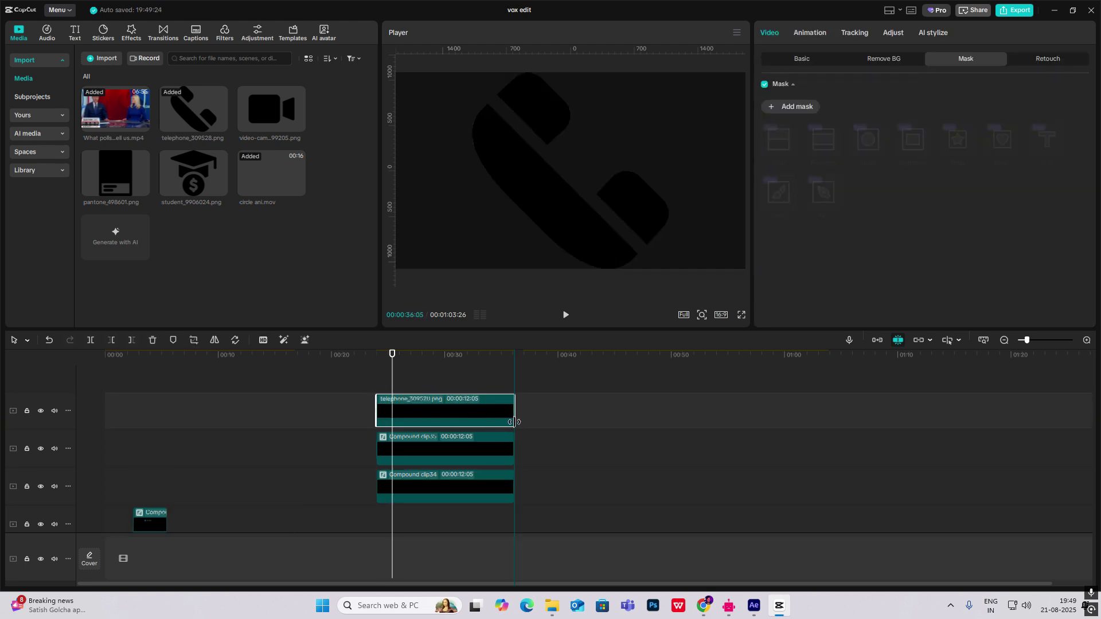
Apply the Negative filter to the telephone image, then shrink it and place it at the connector line's outer end.
{"action": "left_click", "coordinate": [224, 35]}
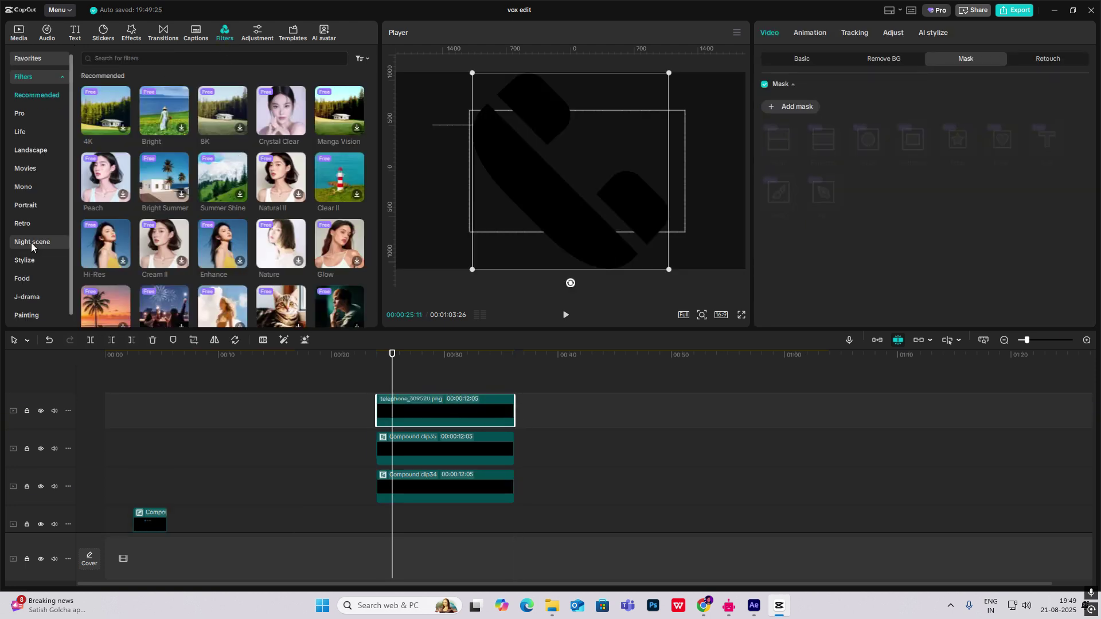
{"action": "left_click", "coordinate": [33, 261]}
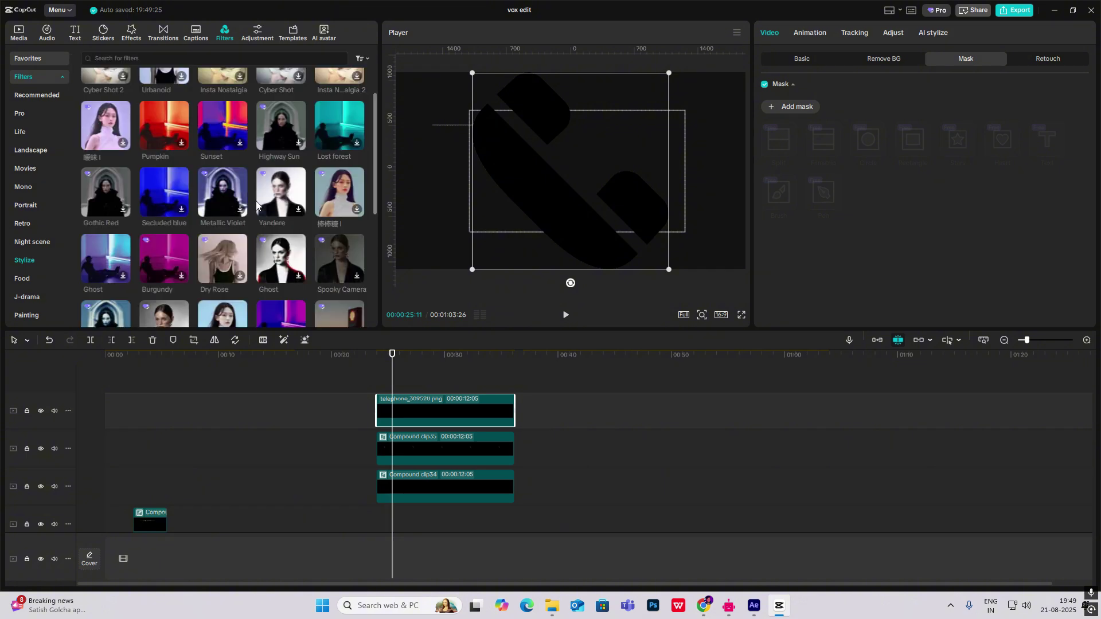
{"action": "left_click", "coordinate": [152, 61]}
{"action": "left_click", "coordinate": [105, 89]}
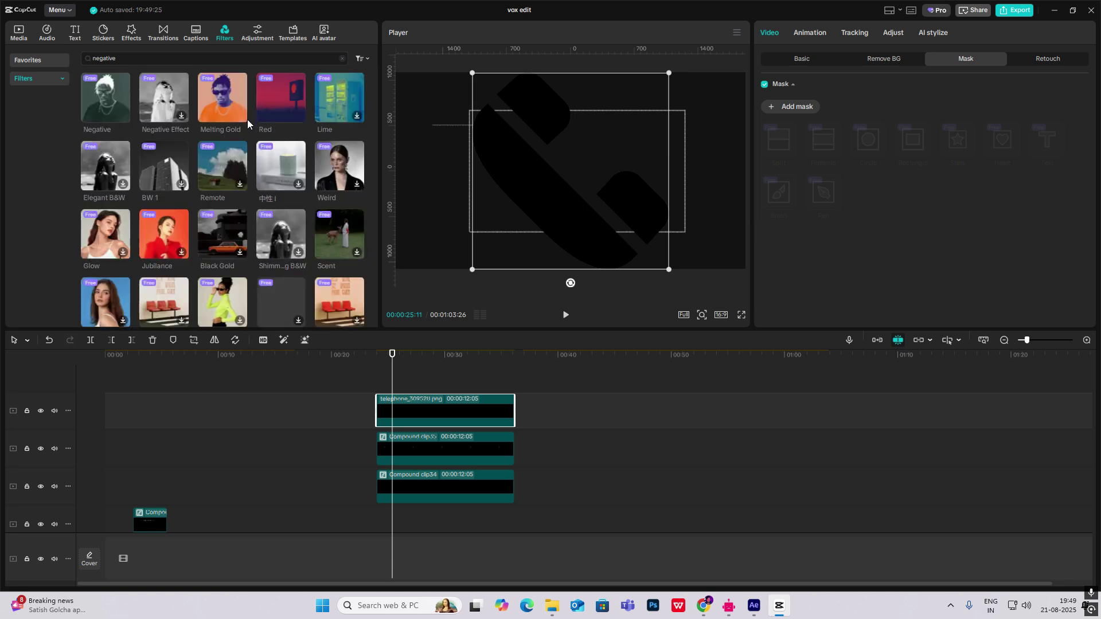
{"action": "left_click_drag", "start_coordinate": [105, 97], "coordinate": [471, 416]}
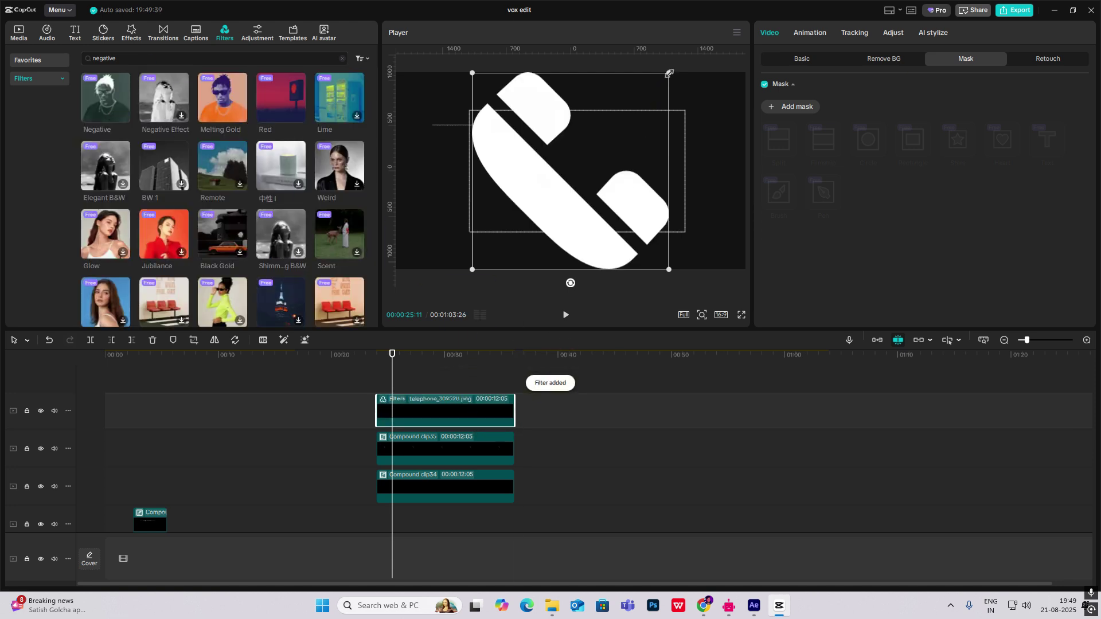
{"action": "left_click_drag", "start_coordinate": [669, 73], "coordinate": [428, 130]}
{"action": "left_click", "coordinate": [469, 105]}
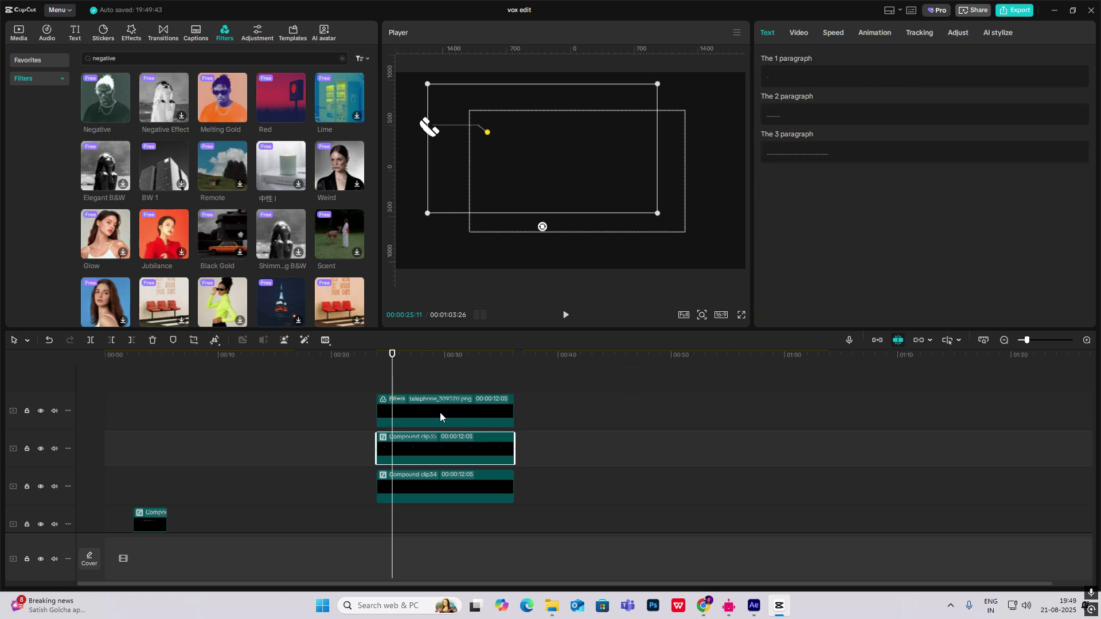
Apply the Rebound Swing effect to the telephone clip and preview its animation.
{"action": "left_click", "coordinate": [408, 408]}
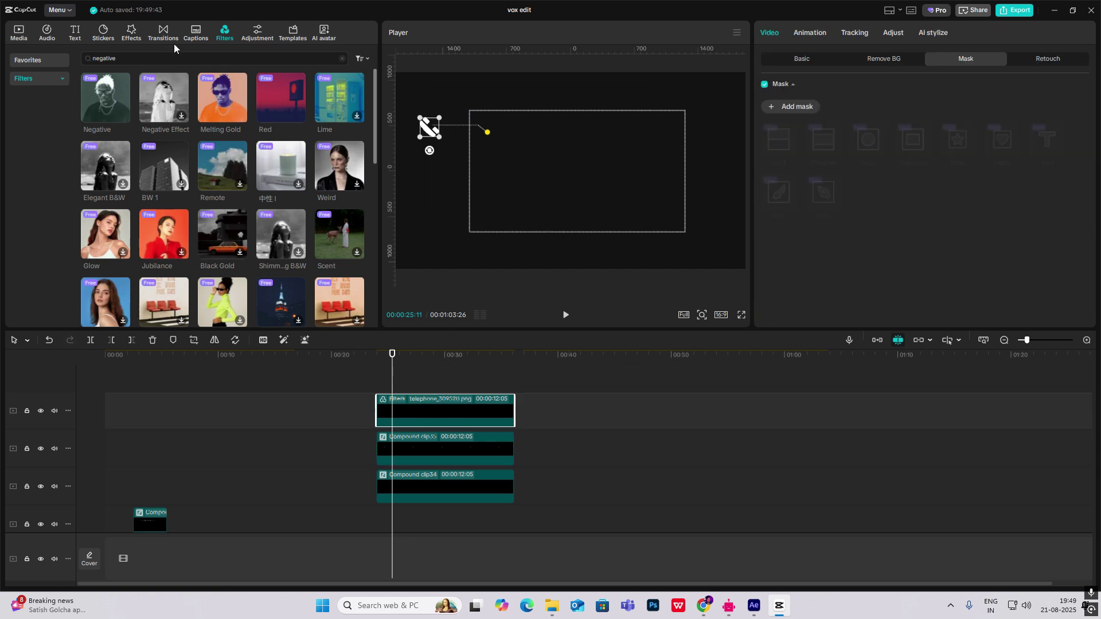
{"action": "left_click", "coordinate": [137, 34]}
{"action": "left_click_drag", "start_coordinate": [169, 118], "coordinate": [442, 410]}
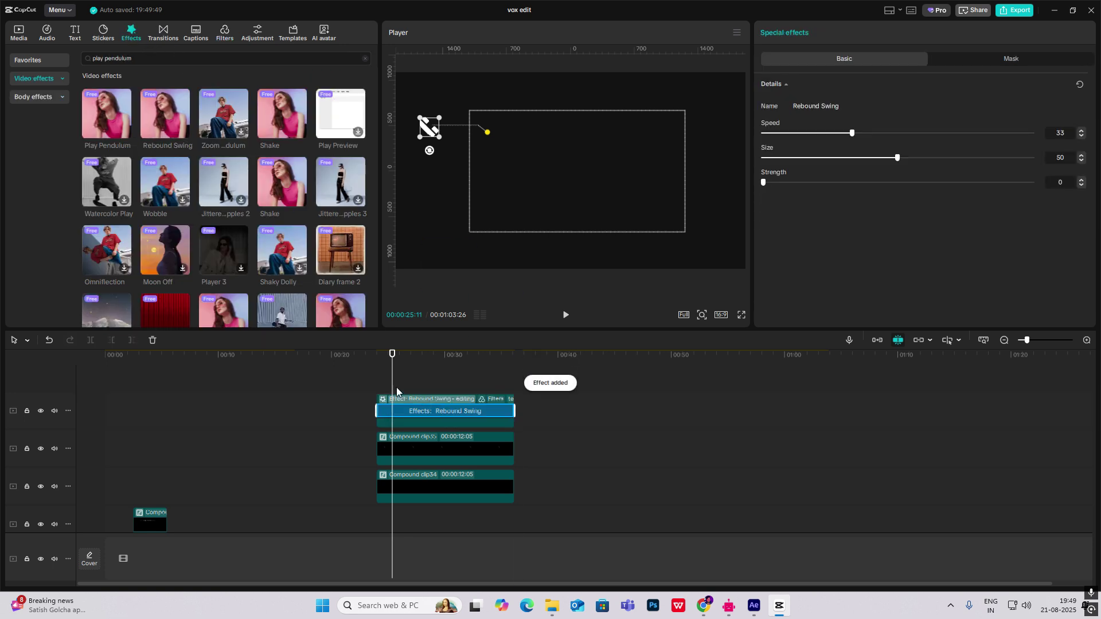
{"action": "left_click", "coordinate": [373, 381]}
{"action": "key", "text": "space"}
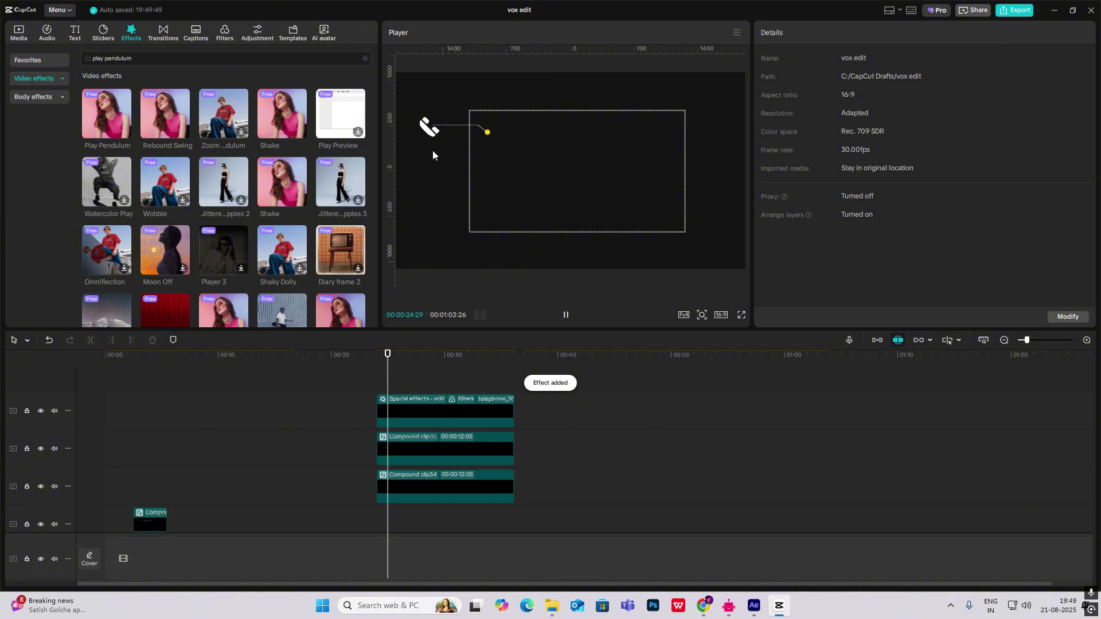
{"action": "key", "text": "space"}
Examine the VOTING POPULATION diagram in the reference video, including its icons, connectors and SAMPLE box.
{"action": "scroll", "coordinate": [752, 436], "scroll_direction": "down", "scroll_amount": 3}
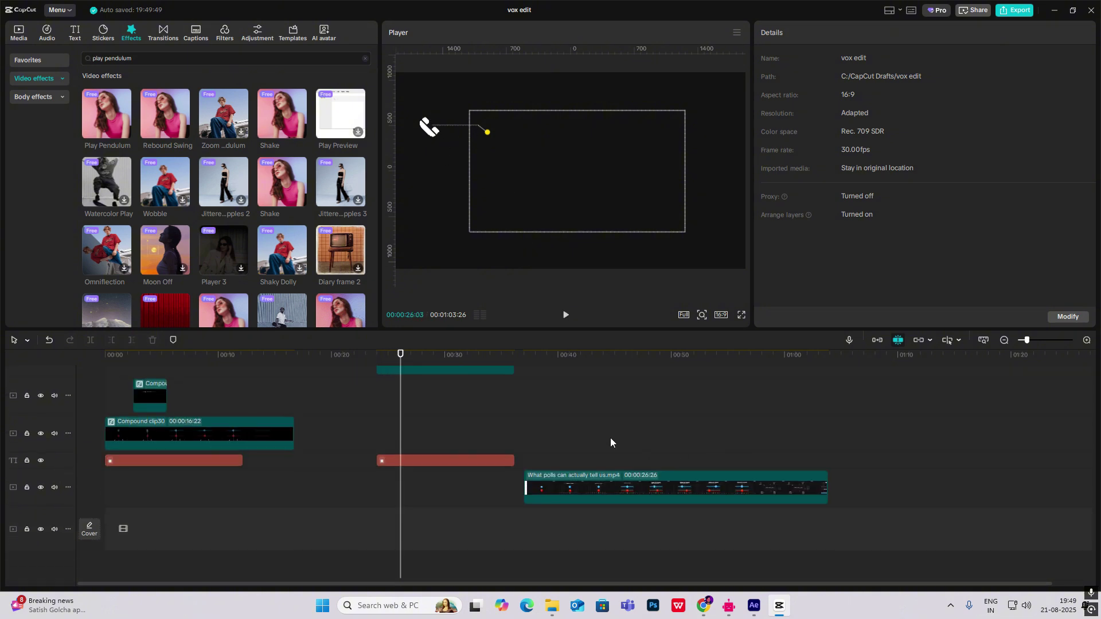
{"action": "left_click", "coordinate": [581, 444]}
{"action": "left_click_drag", "start_coordinate": [581, 444], "coordinate": [777, 479]}
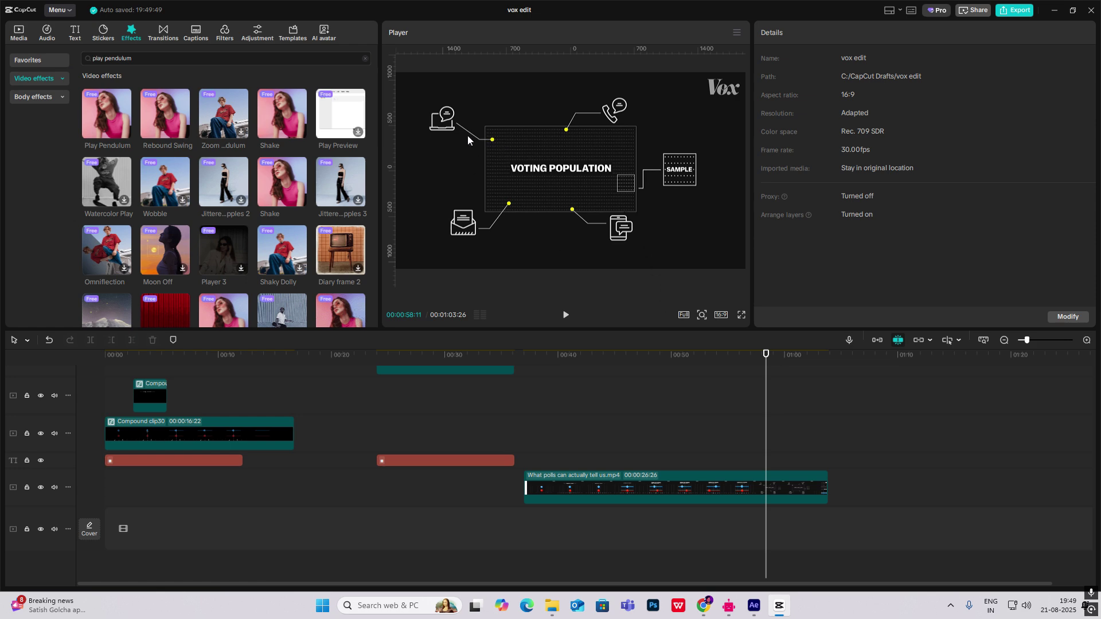
{"action": "mouse_move", "coordinate": [766, 416]}
{"action": "left_mouse_down"}
{"action": "mouse_move", "coordinate": [730, 416]}
{"action": "mouse_move", "coordinate": [768, 417]}
{"action": "left_mouse_up"}
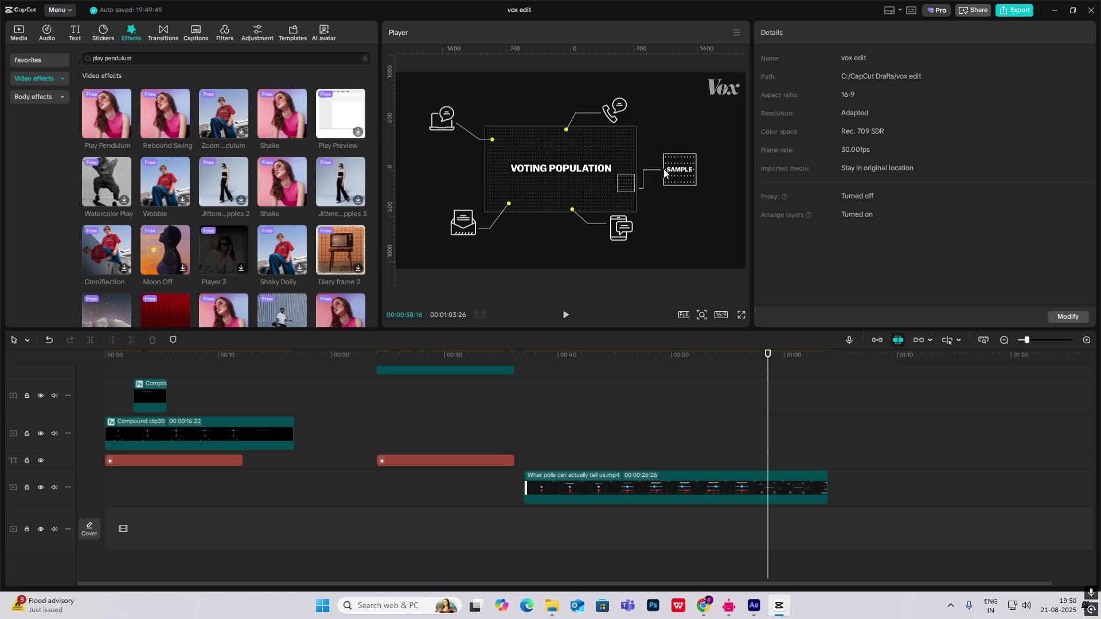
{"action": "left_click", "coordinate": [537, 408]}
{"action": "left_click_drag", "start_coordinate": [538, 408], "coordinate": [776, 487]}
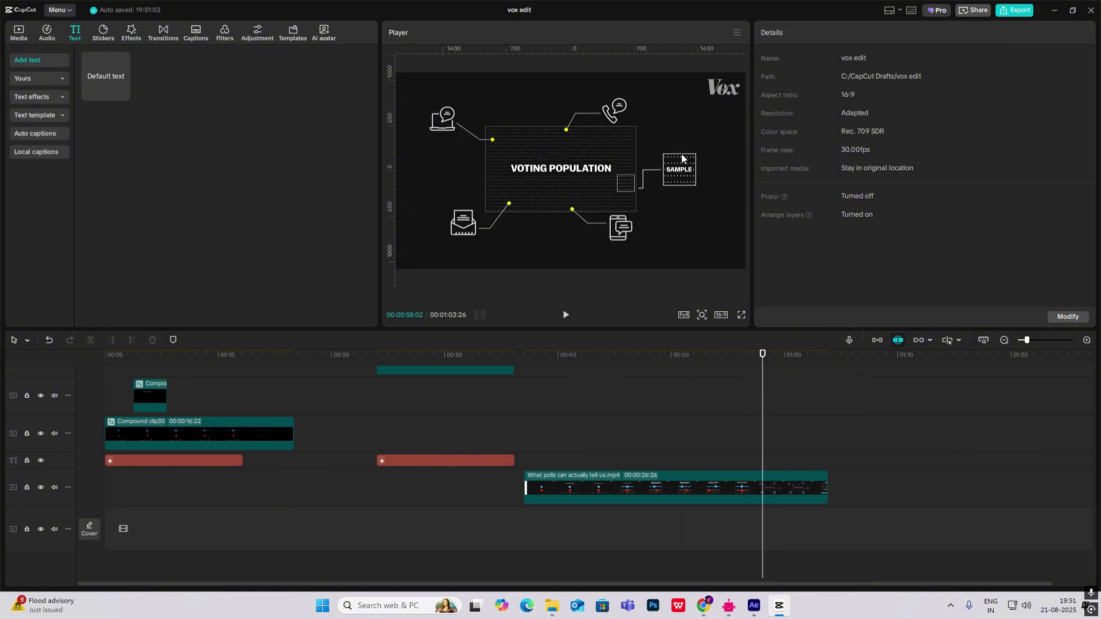
Examine the dotted SAMPLE rectangle and the move to the MARGIN OF ERROR chart in the reference video.
{"action": "left_click_drag", "start_coordinate": [763, 453], "coordinate": [810, 476]}
{"action": "scroll", "coordinate": [615, 125], "scroll_direction": "up", "scroll_amount": 2}
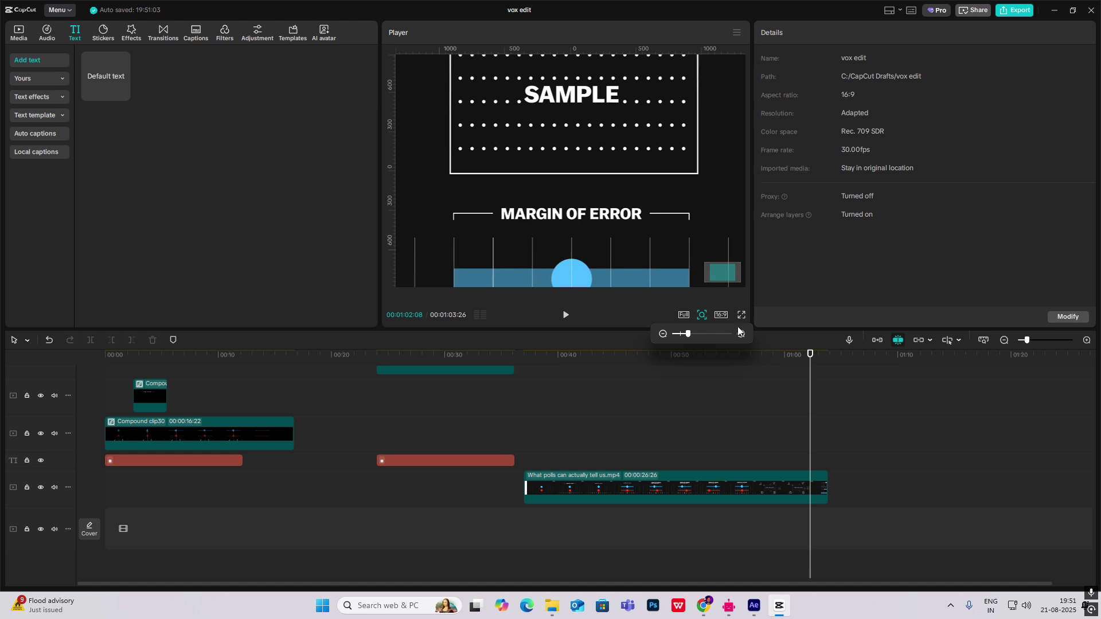
{"action": "left_click_drag", "start_coordinate": [717, 278], "coordinate": [718, 268]}
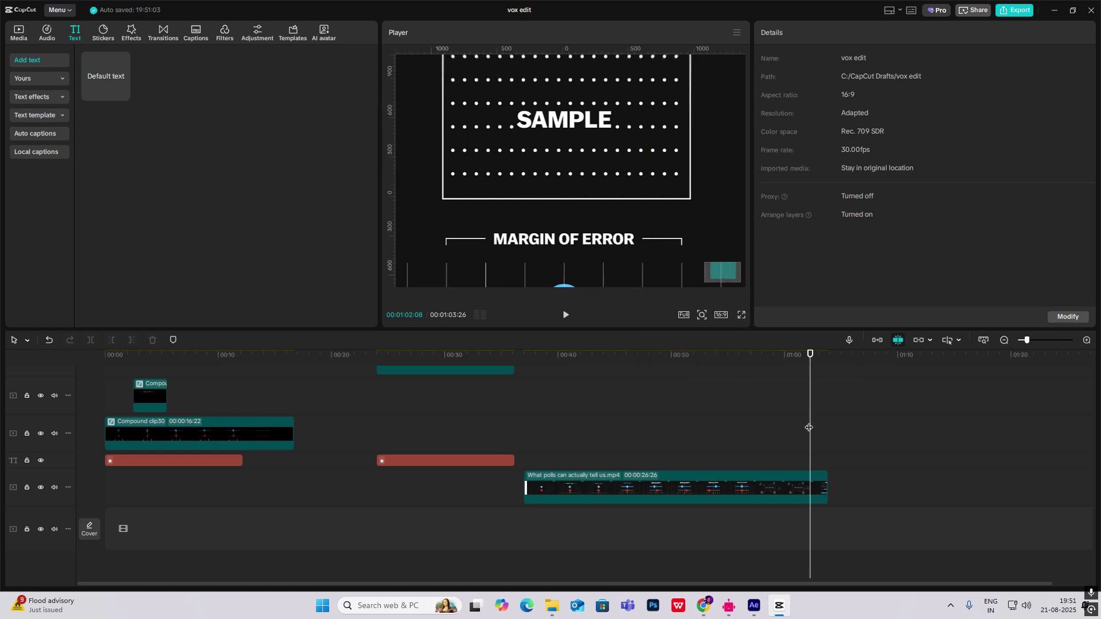
{"action": "left_click_drag", "start_coordinate": [808, 428], "coordinate": [813, 448]}
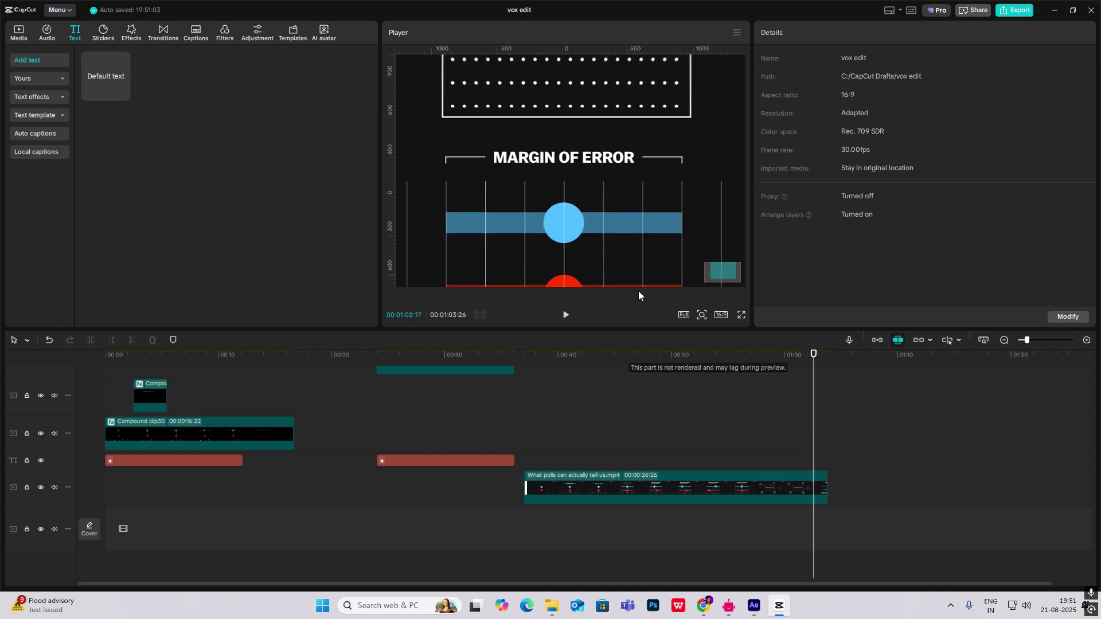
{"action": "mouse_move", "coordinate": [702, 315]}
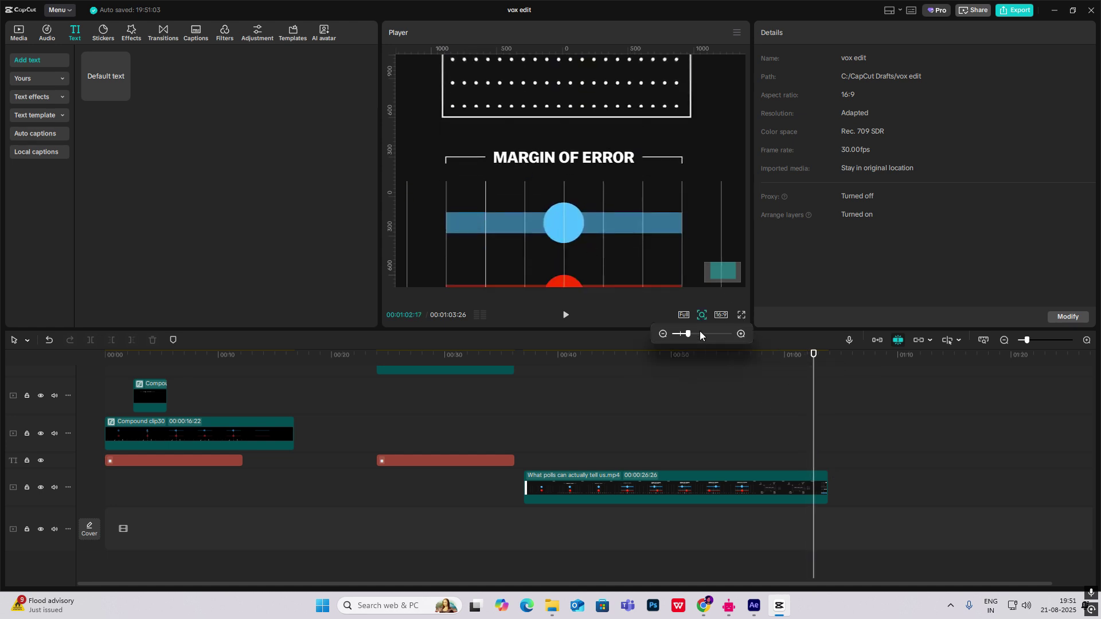
{"action": "left_click_drag", "start_coordinate": [692, 332], "coordinate": [686, 333]}
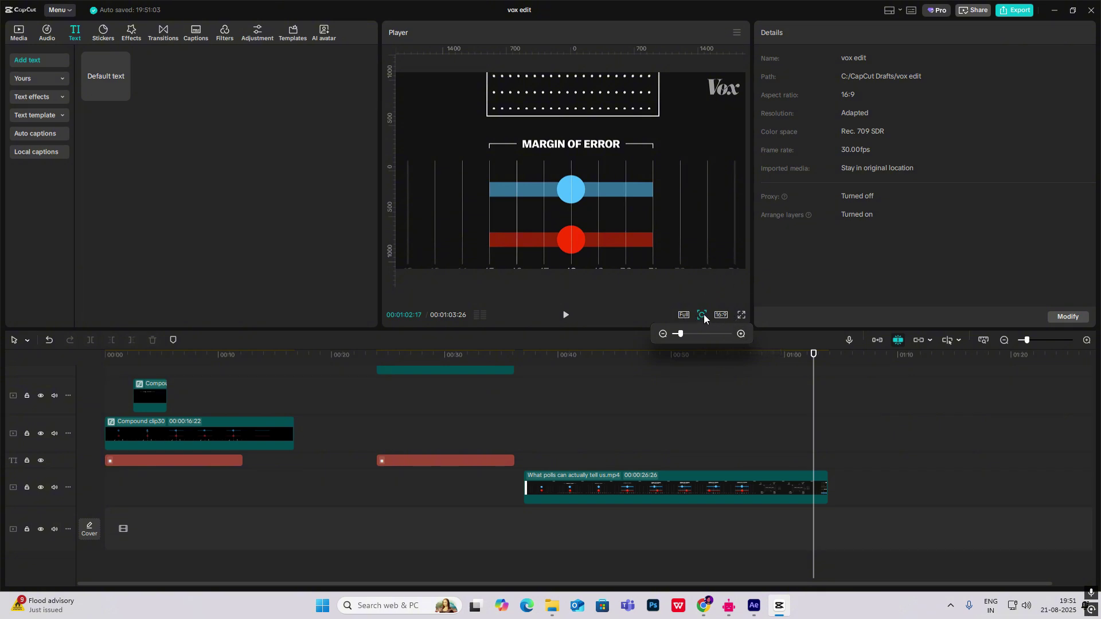
{"action": "left_click_drag", "start_coordinate": [799, 420], "coordinate": [805, 394]}
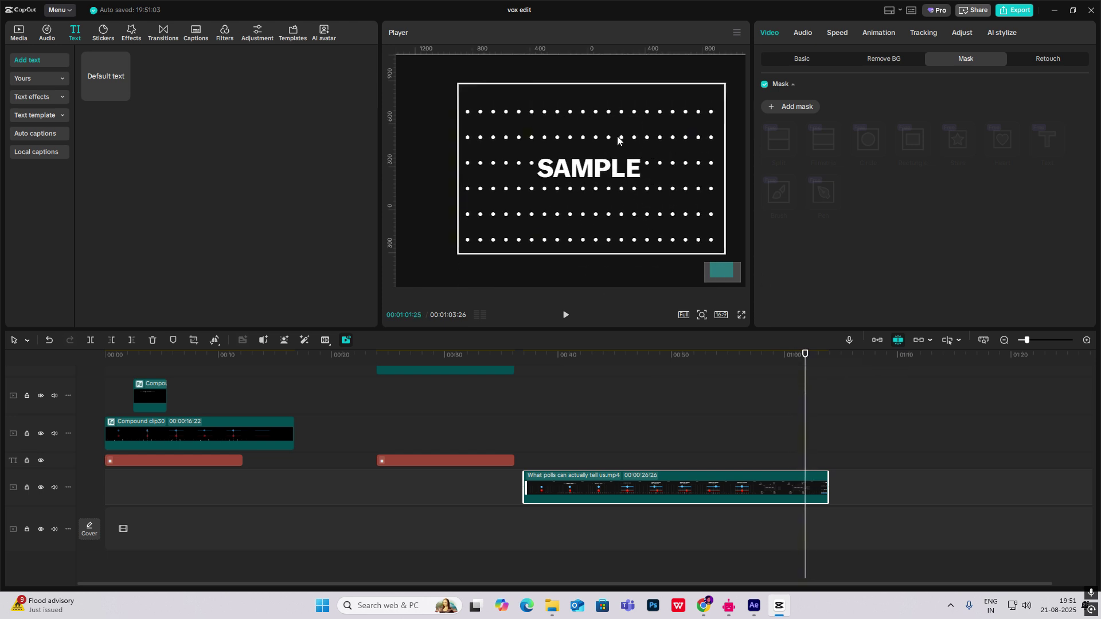
Move the reference video clip further along its track to free space after the voting diagram.
{"action": "left_click_drag", "start_coordinate": [395, 417], "coordinate": [421, 419]}
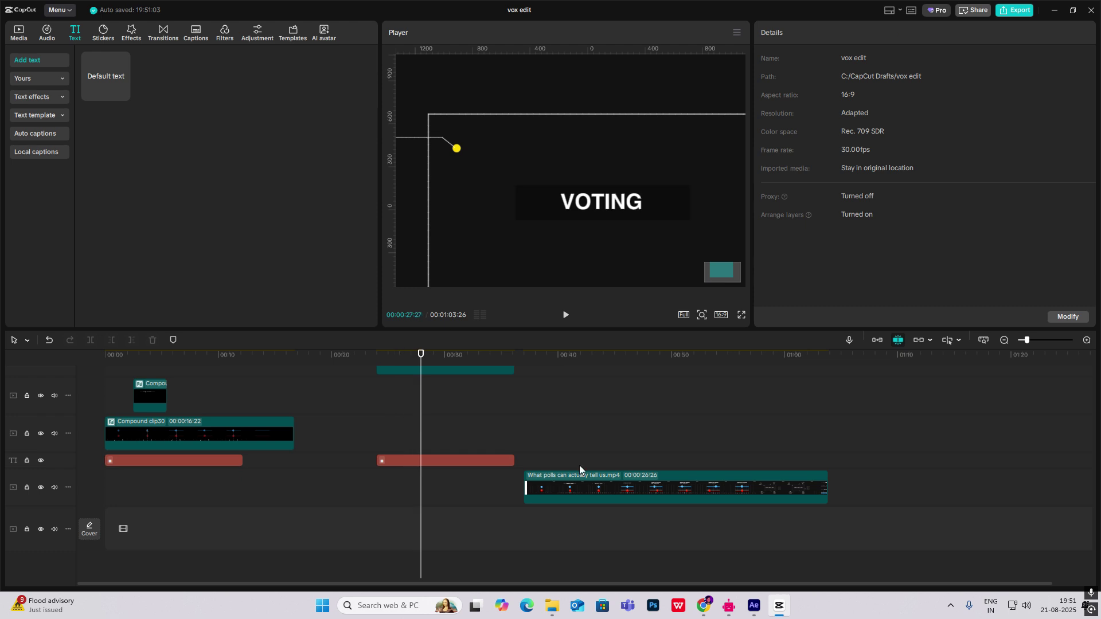
{"action": "left_click", "coordinate": [701, 315]}
{"action": "left_click_drag", "start_coordinate": [691, 335], "coordinate": [678, 339]}
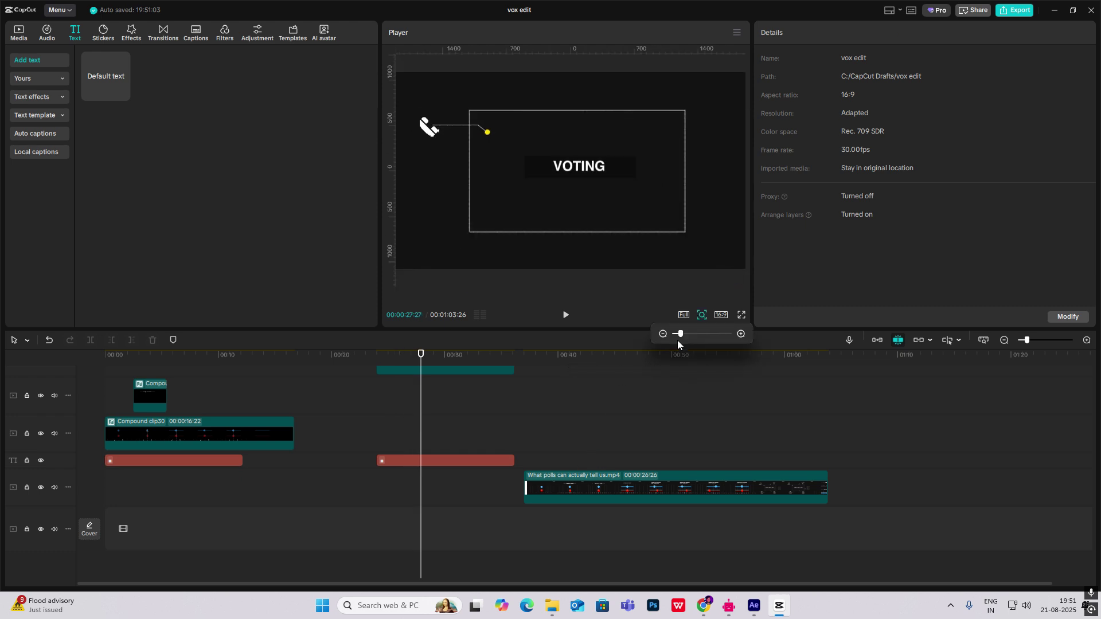
{"action": "left_click_drag", "start_coordinate": [669, 482], "coordinate": [847, 483]}
{"action": "scroll", "coordinate": [491, 424], "scroll_direction": "up", "scroll_amount": 1}
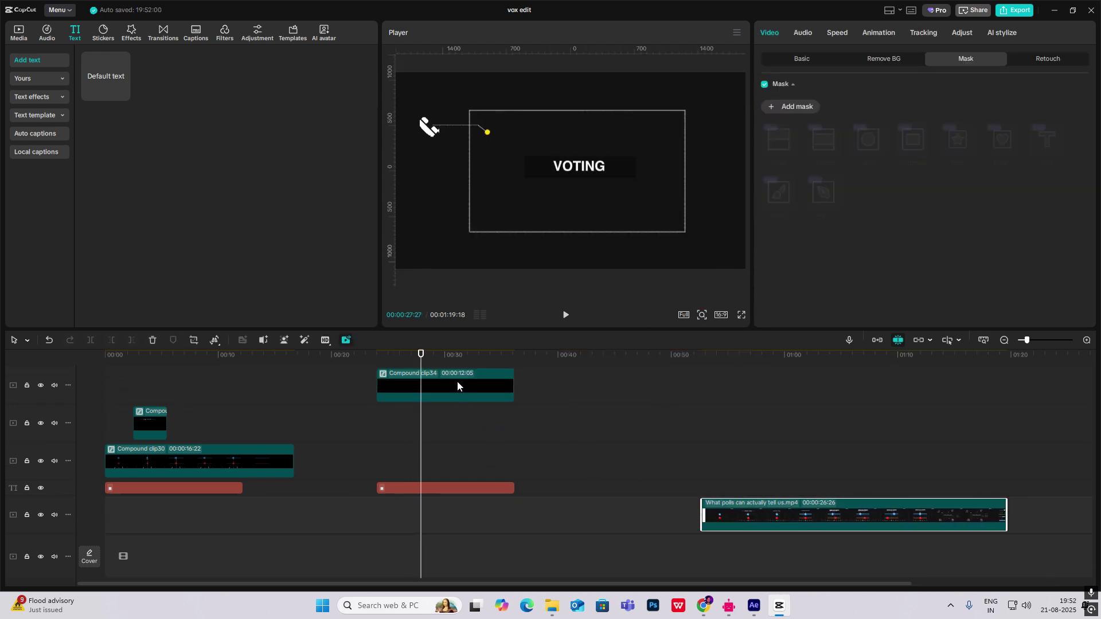
Place a copy of the rectangle's compound clip on its own track, in the free space after the voting diagram.
{"action": "left_click", "coordinate": [433, 394]}
{"action": "scroll", "coordinate": [433, 386], "scroll_direction": "up", "scroll_amount": 2}
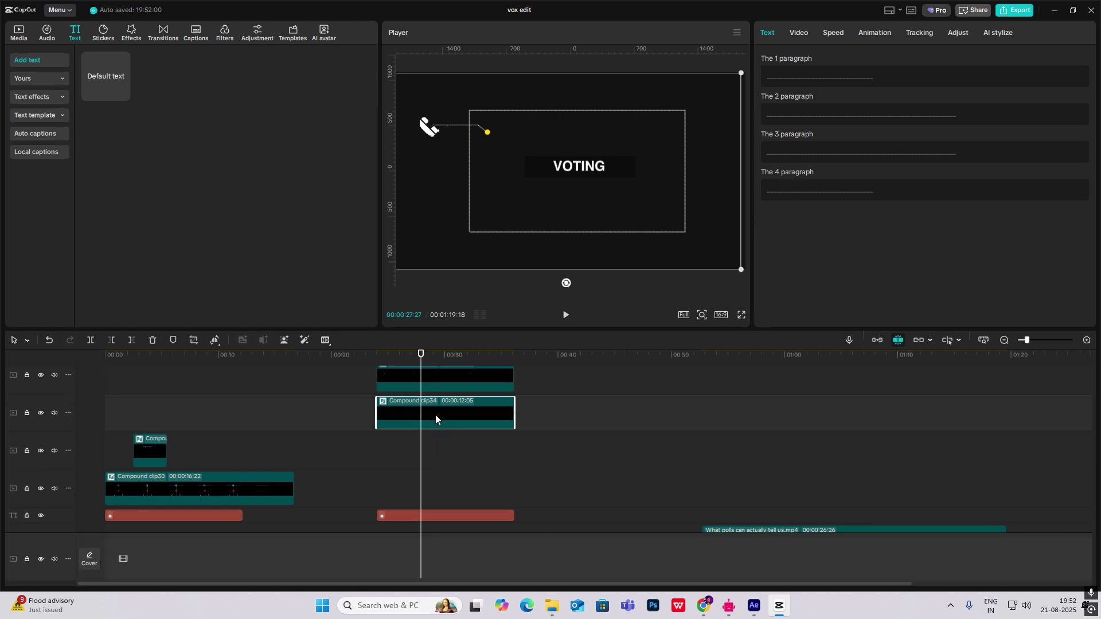
{"action": "left_click_drag", "start_coordinate": [471, 448], "coordinate": [611, 421]}
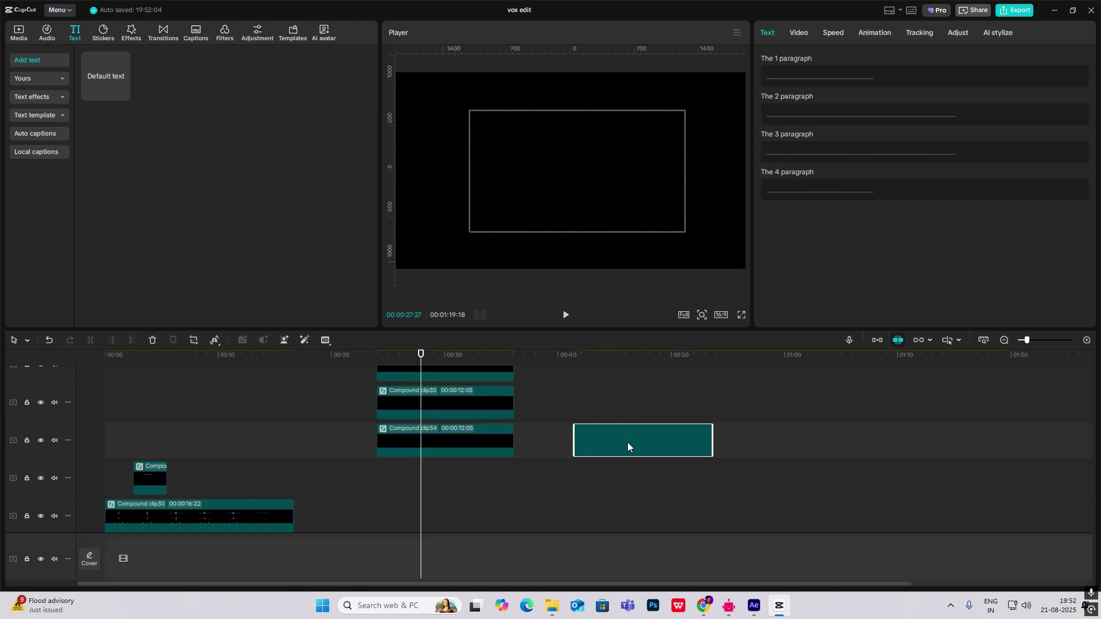
{"action": "left_click", "coordinate": [625, 435]}
Duplicate the dark background text beneath the copied rectangle clip, and shift the reference video further along.
{"action": "scroll", "coordinate": [566, 445], "scroll_direction": "down", "scroll_amount": 3}
{"action": "left_click", "coordinate": [448, 462]}
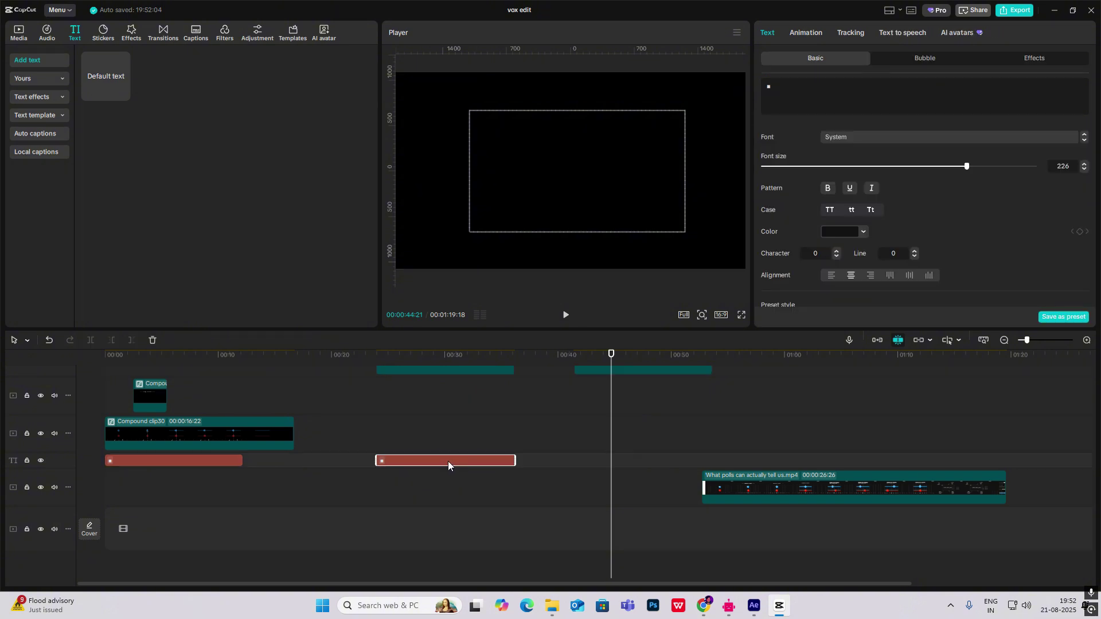
{"action": "left_click_drag", "start_coordinate": [448, 461], "coordinate": [651, 460]}
{"action": "left_click_drag", "start_coordinate": [727, 479], "coordinate": [782, 478]}
{"action": "left_click", "coordinate": [672, 460]}
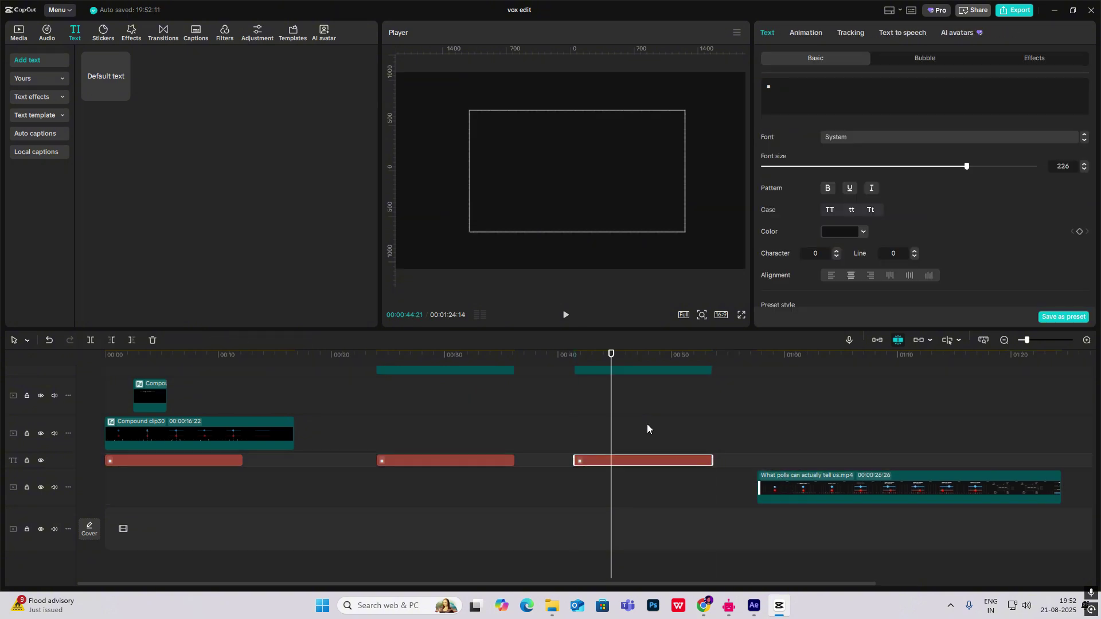
Scale the copied rectangle down to about half its size at the centre of the frame.
{"action": "left_click", "coordinate": [647, 370]}
{"action": "left_click_drag", "start_coordinate": [714, 108], "coordinate": [624, 183]}
{"action": "left_click", "coordinate": [447, 155]}
Add a period text spanning the copied rectangle's clip and place the white dot in the rectangle's upper-left corner.
{"action": "left_click_drag", "start_coordinate": [105, 83], "coordinate": [710, 427]}
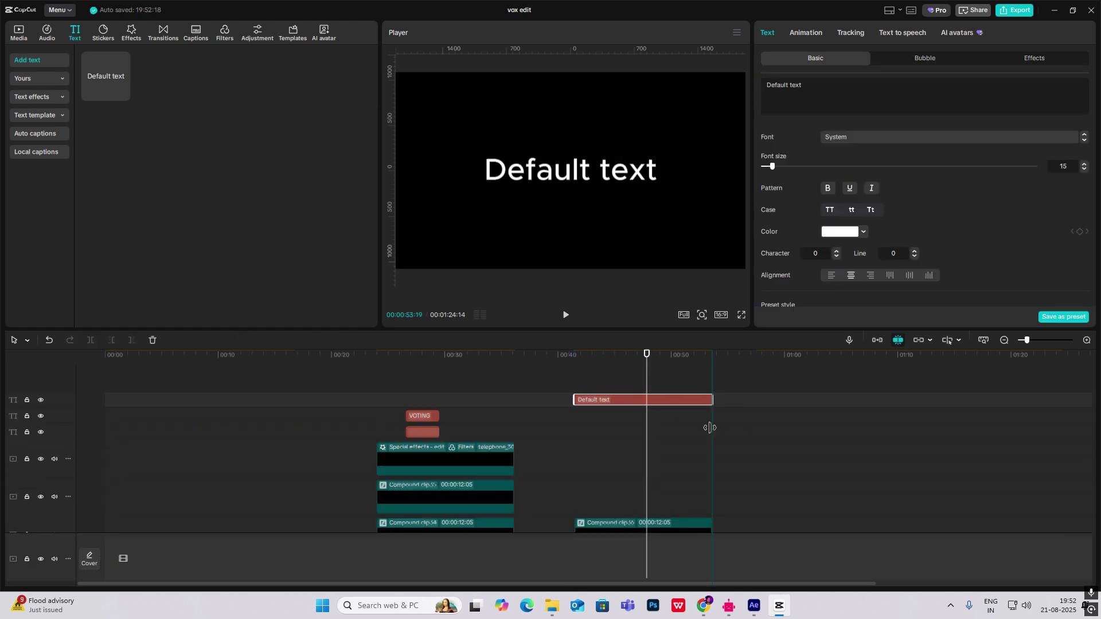
{"action": "double_click", "coordinate": [631, 166]}
{"action": "type", "text": "."}
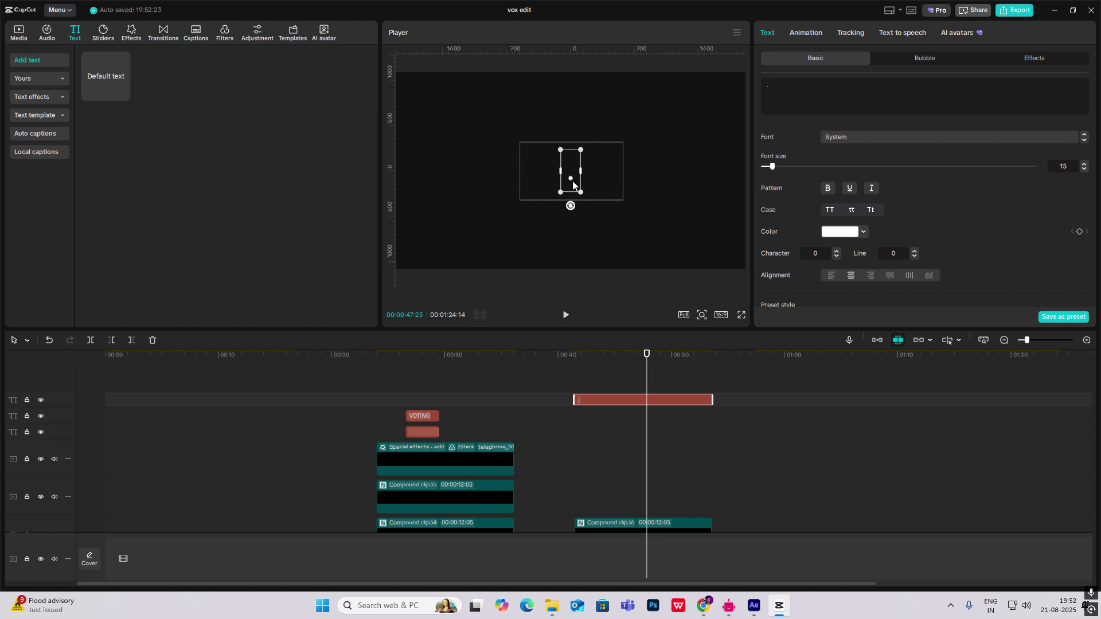
{"action": "left_click_drag", "start_coordinate": [573, 183], "coordinate": [535, 160]}
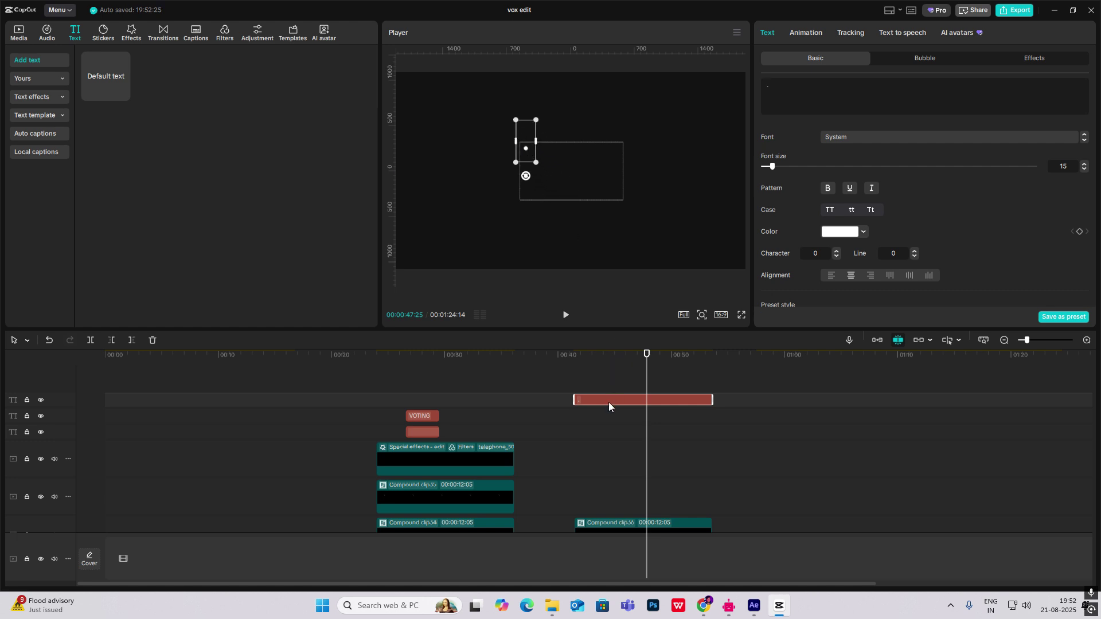
Duplicate the dot text on separate tracks and space the copies evenly into a row of nine dots inside the rectangle's upper edge.
{"action": "left_click_drag", "start_coordinate": [609, 403], "coordinate": [609, 387]}
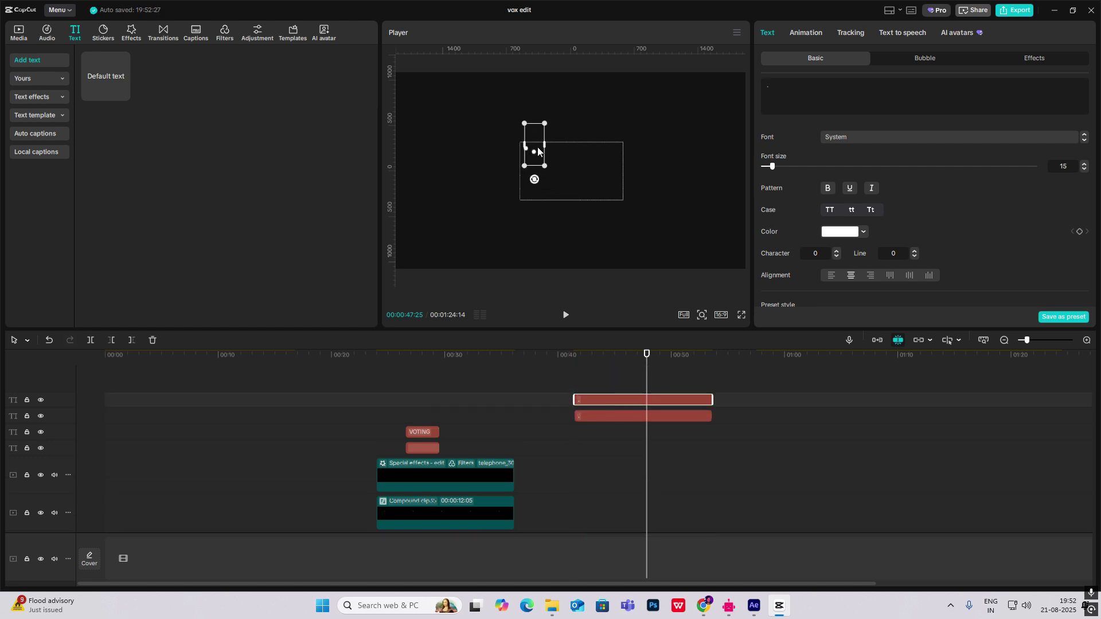
{"action": "scroll", "coordinate": [538, 148], "scroll_direction": "up", "scroll_amount": 2}
{"action": "key", "text": "ctrl+v"}
{"action": "key", "text": "ctrl+v"}
{"action": "key", "text": "ctrl+v"}
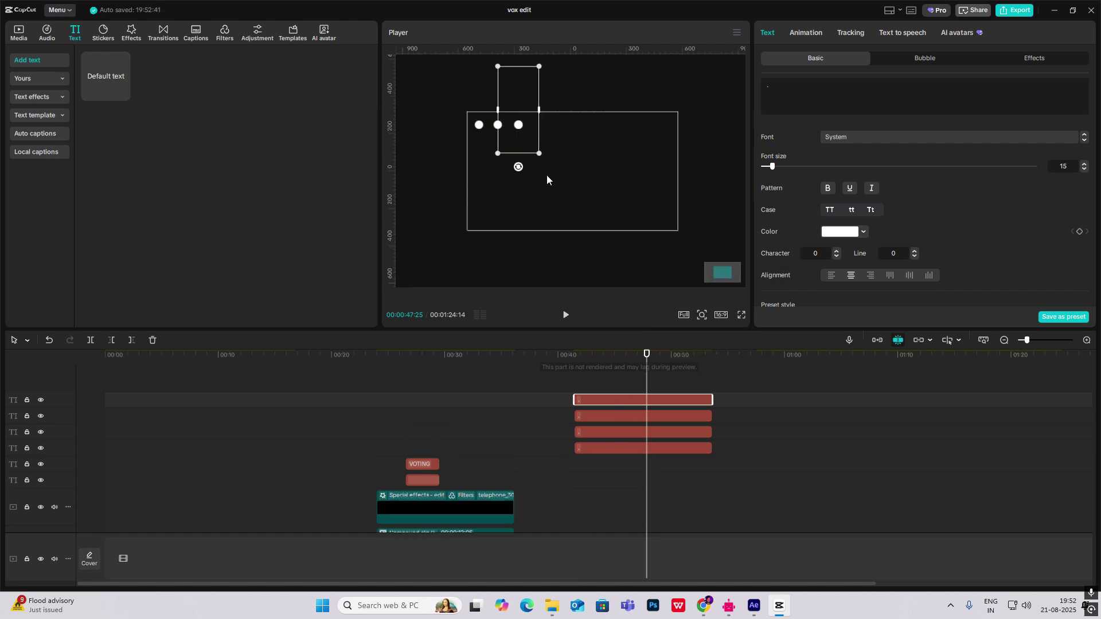
{"action": "key", "text": "ctrl+v"}
{"action": "key", "text": "ctrl+v"}
{"action": "key", "text": "ctrl+v"}
{"action": "key", "text": "ctrl+v"}
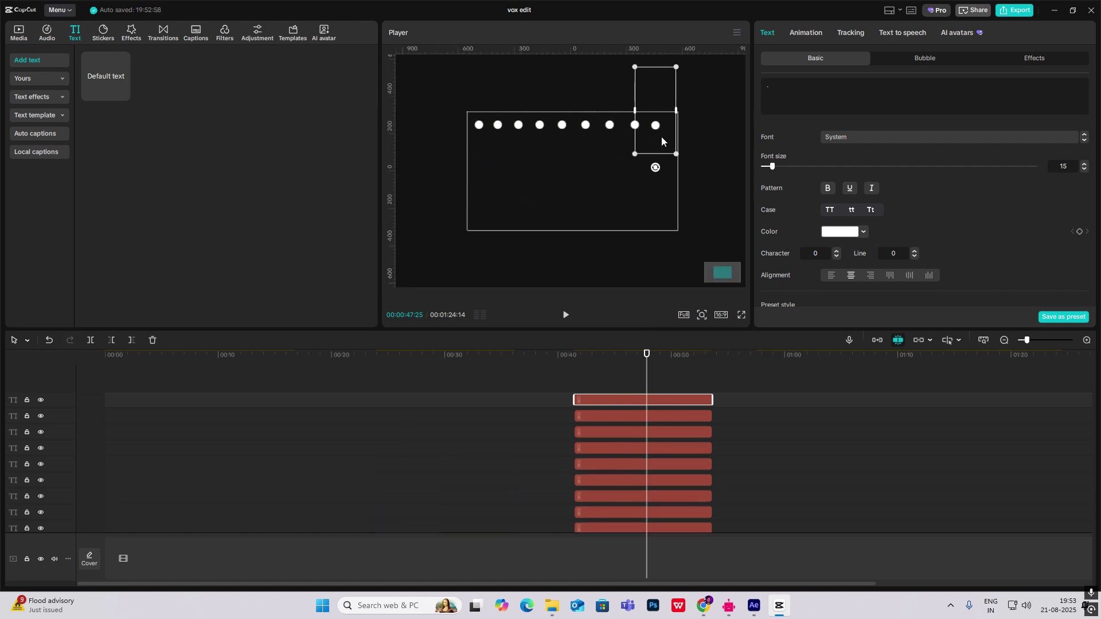
Apply the Scroll Up loop animation to all nine dot texts with a speed of 5.0 s.
{"action": "key", "text": "ctrl+a"}
{"action": "scroll", "coordinate": [563, 142], "scroll_direction": "down", "scroll_amount": 3}
{"action": "scroll", "coordinate": [639, 521], "scroll_direction": "up", "scroll_amount": 3}
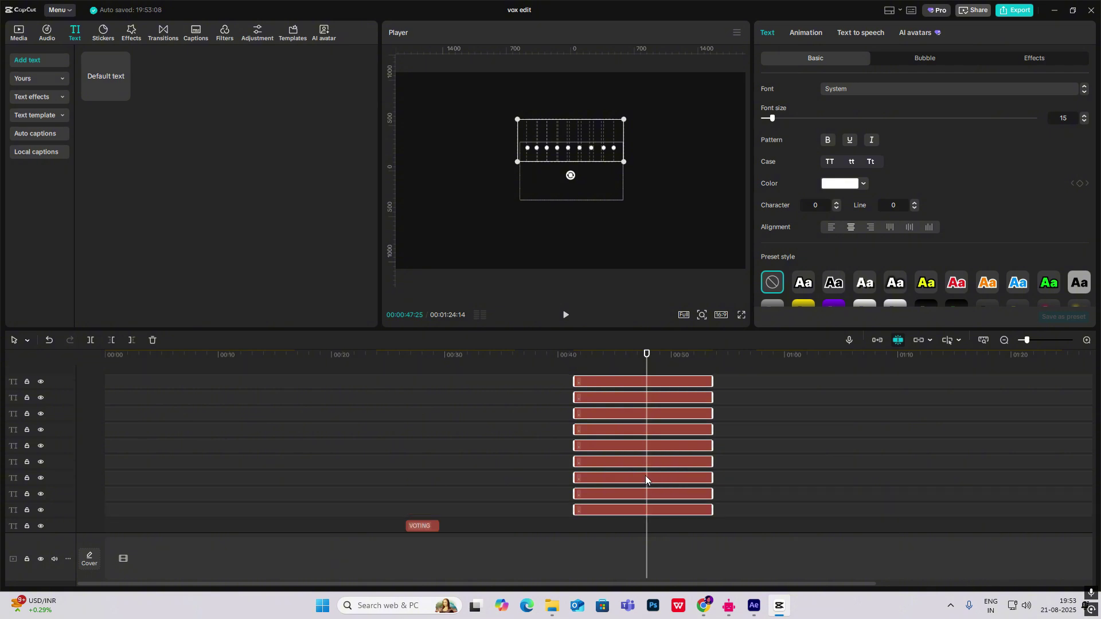
{"action": "left_click", "coordinate": [579, 401]}
{"action": "left_click_drag", "start_coordinate": [579, 403], "coordinate": [579, 402]}
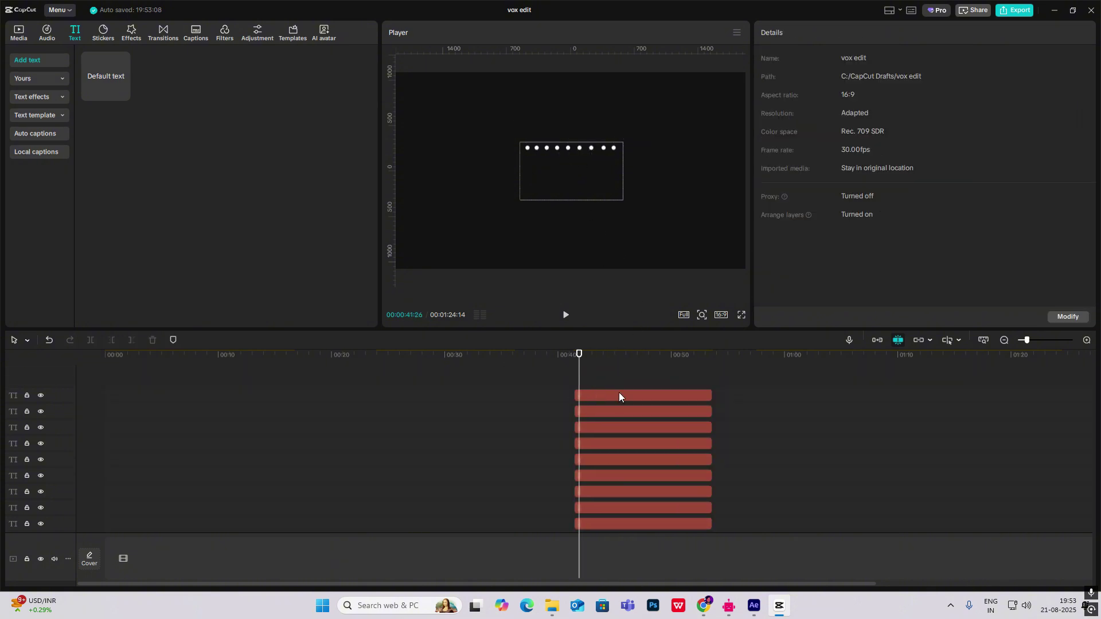
{"action": "left_click_drag", "start_coordinate": [749, 384], "coordinate": [635, 504]}
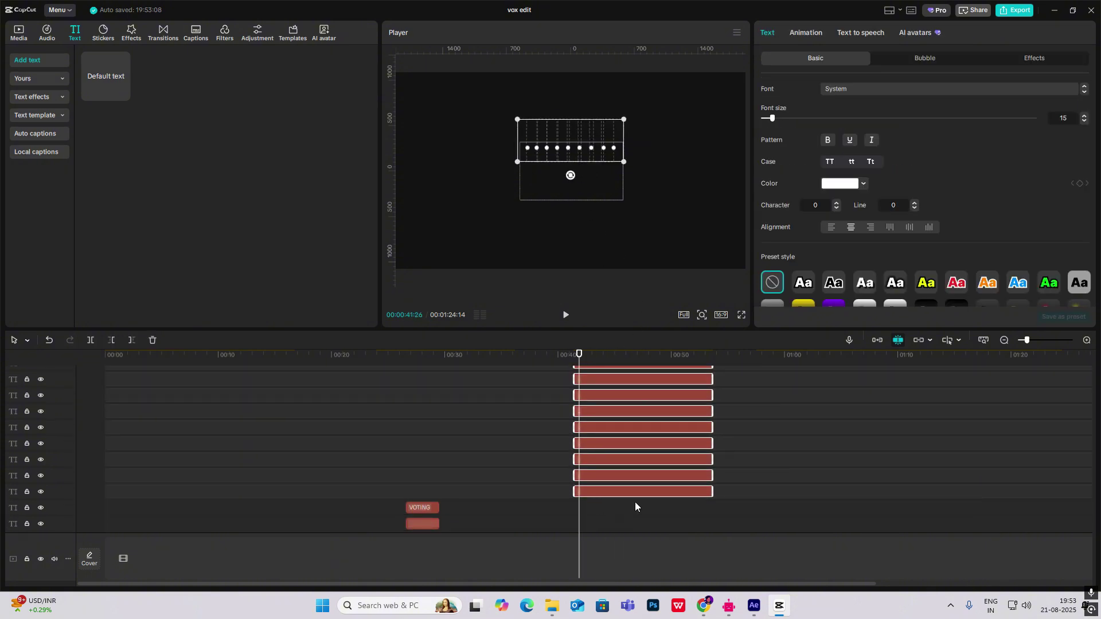
{"action": "left_click", "coordinate": [816, 32]}
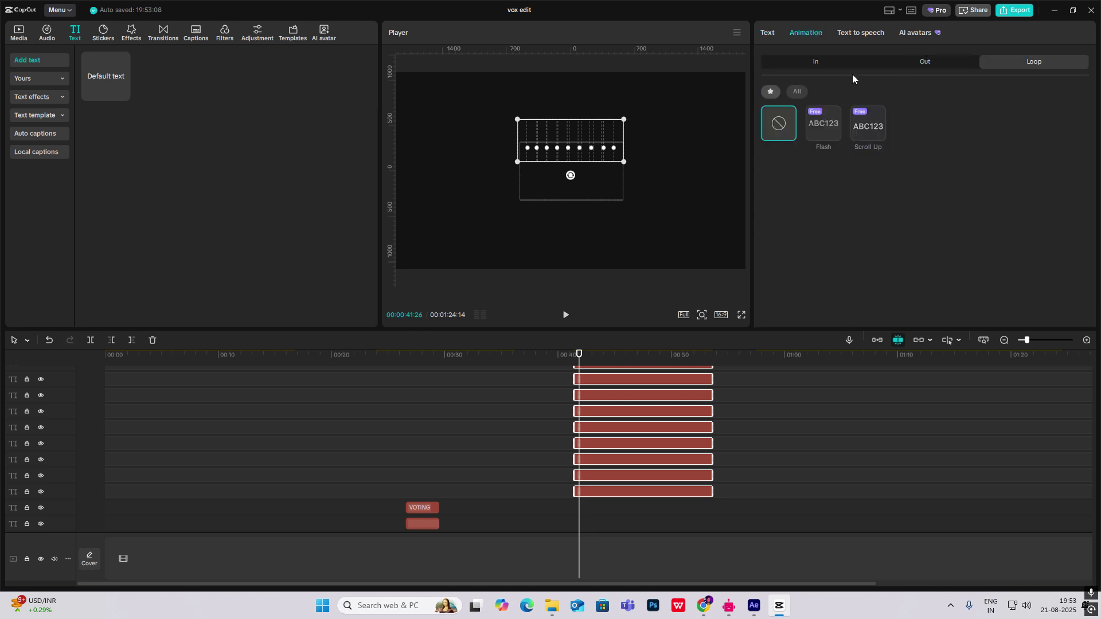
{"action": "left_click", "coordinate": [868, 126]}
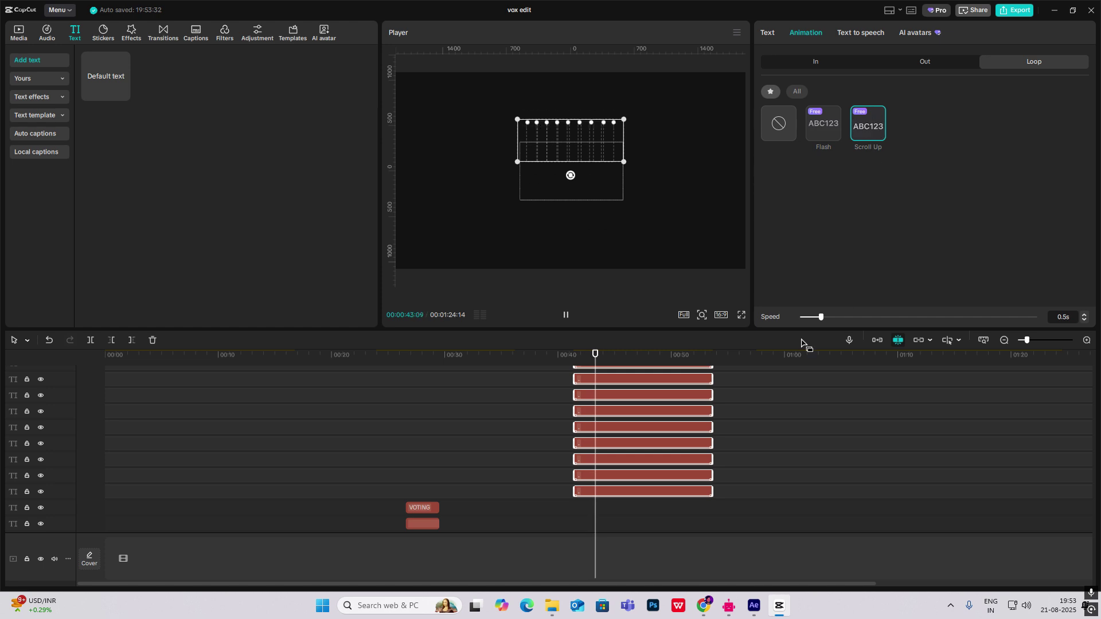
{"action": "left_click_drag", "start_coordinate": [821, 317], "coordinate": [1035, 318]}
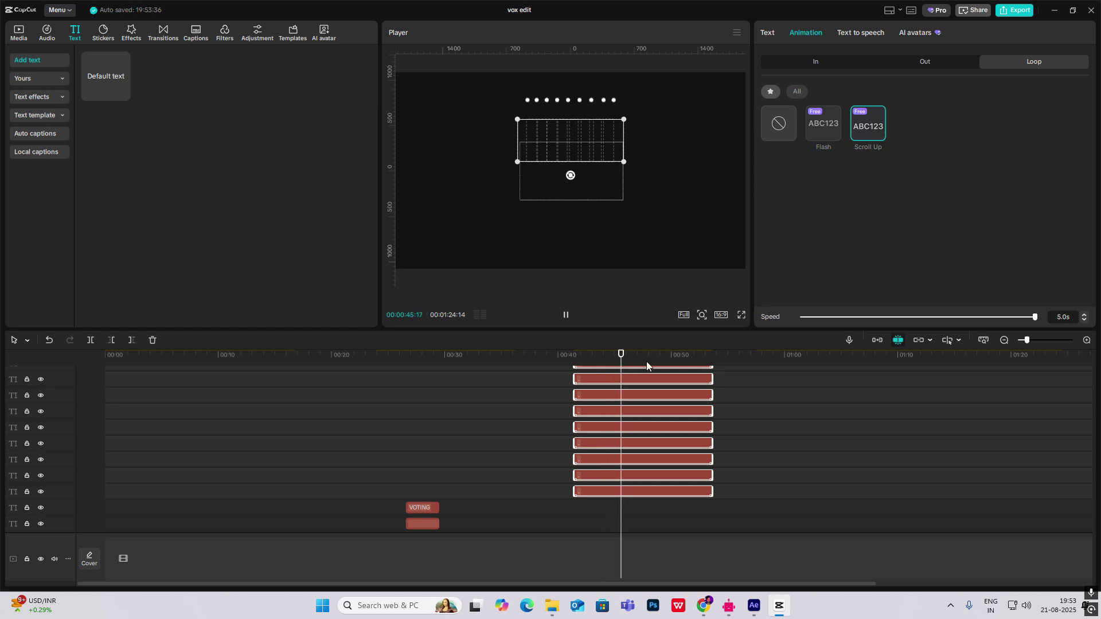
{"action": "key", "text": "space"}
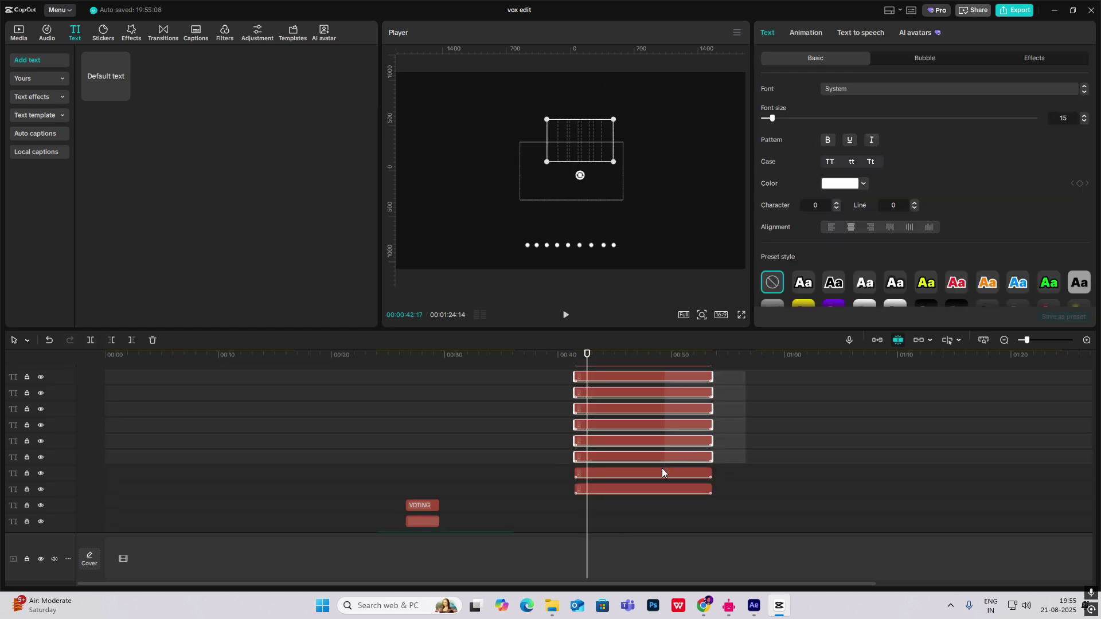
Combine the nine animated dot texts into one compound clip.
{"action": "scroll", "coordinate": [667, 485], "scroll_direction": "up", "scroll_amount": 1}
{"action": "left_click_drag", "start_coordinate": [783, 367], "coordinate": [658, 510]}
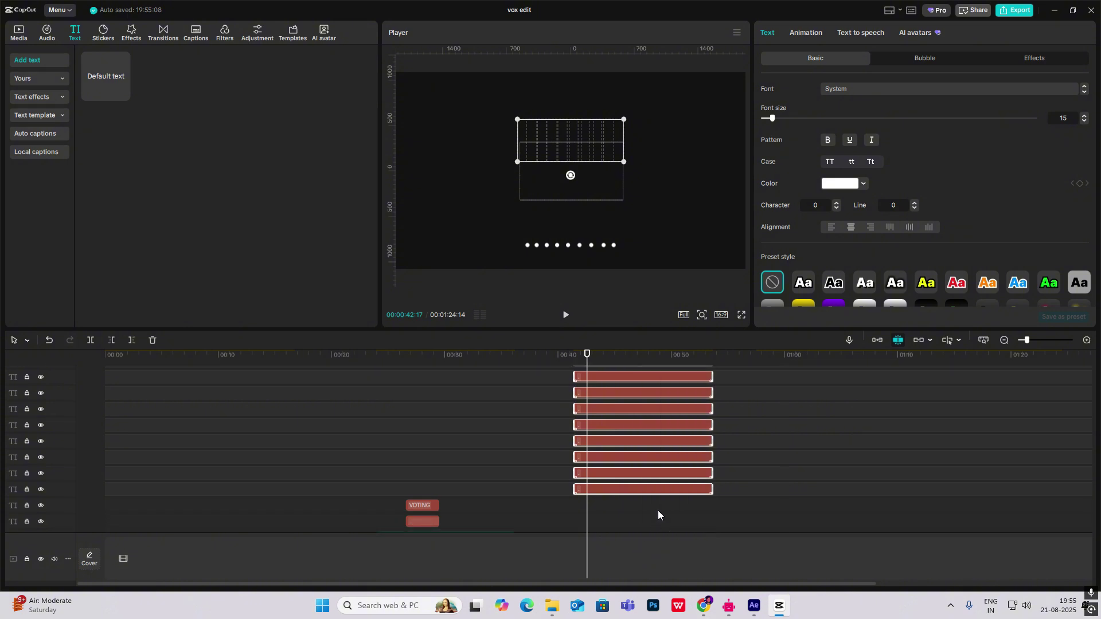
{"action": "key", "text": "alt+g"}
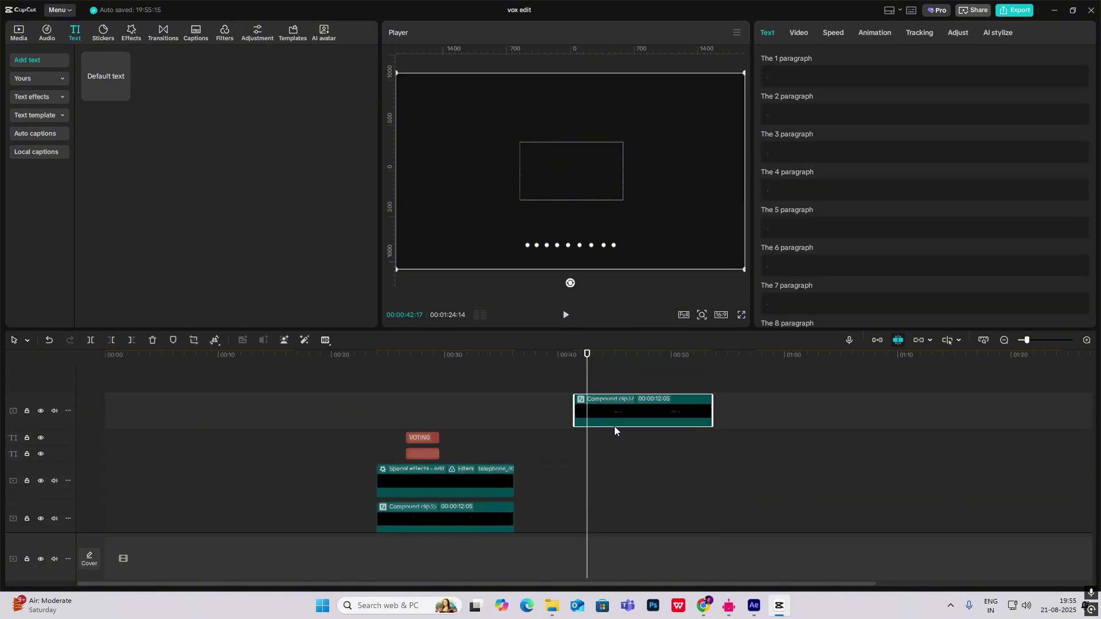
Duplicate the dot-row compound clip on the track above and position the copy just below the first row.
{"action": "left_click", "coordinate": [580, 383]}
{"action": "left_click_drag", "start_coordinate": [580, 383], "coordinate": [597, 396]}
{"action": "left_click", "coordinate": [605, 414]}
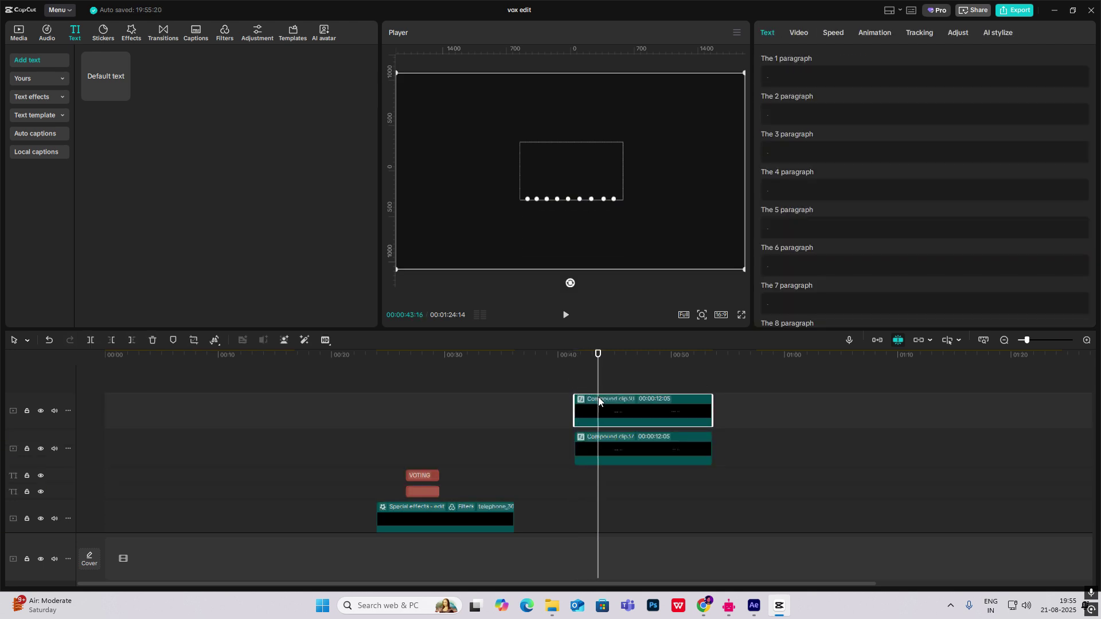
{"action": "left_click_drag", "start_coordinate": [598, 270], "coordinate": [591, 206]}
{"action": "left_click_drag", "start_coordinate": [597, 386], "coordinate": [610, 389]}
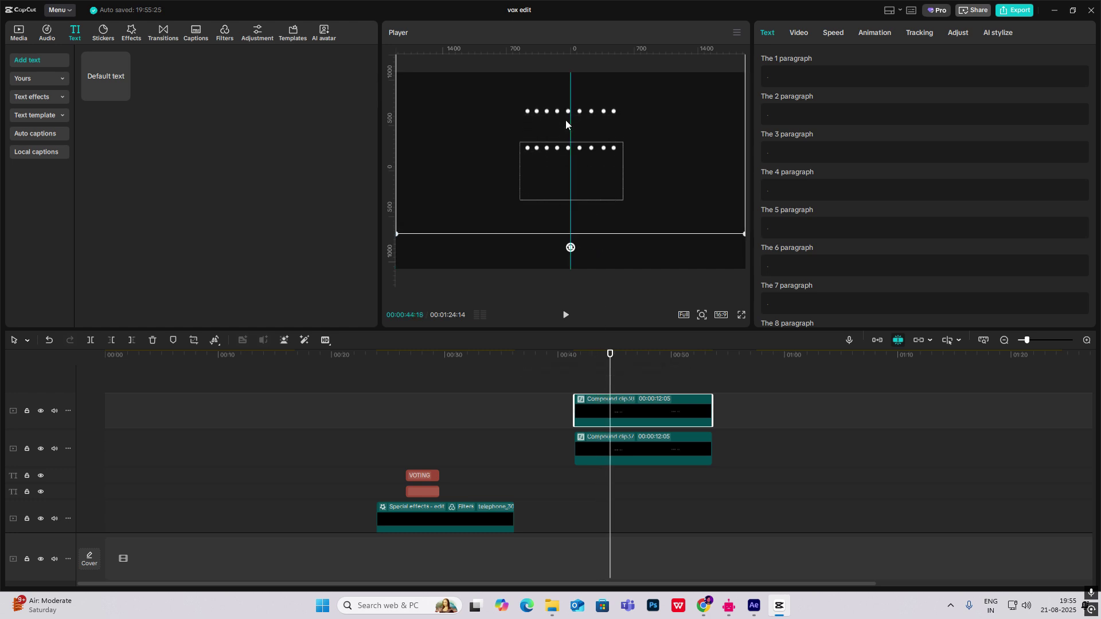
{"action": "left_click_drag", "start_coordinate": [566, 120], "coordinate": [563, 165]}
Add four more copies of the dot row, each below the previous one, to fill the rectangle with six rows.
{"action": "key", "text": "ctrl+c"}
{"action": "key", "text": "ctrl+v"}
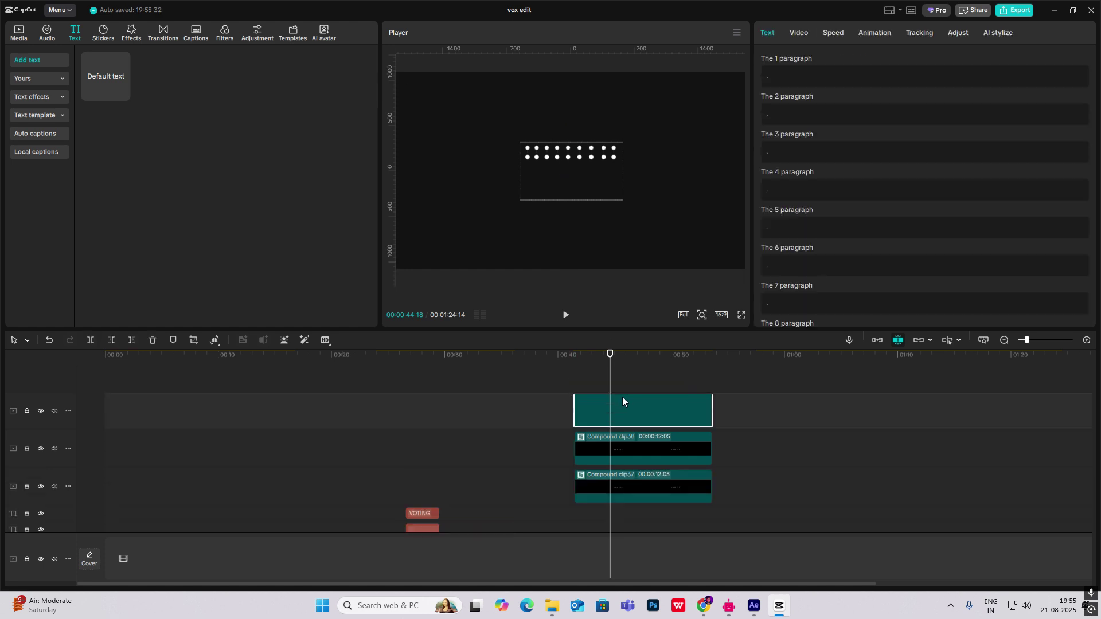
{"action": "mouse_move", "coordinate": [577, 193]}
{"action": "left_mouse_down"}
{"action": "mouse_move", "coordinate": [565, 185]}
{"action": "mouse_move", "coordinate": [578, 197]}
{"action": "left_mouse_up"}
{"action": "key", "text": "ctrl+c"}
{"action": "key", "text": "ctrl+v"}
{"action": "left_click", "coordinate": [573, 408]}
{"action": "key", "text": "ctrl+c"}
{"action": "key", "text": "ctrl+v"}
{"action": "key", "text": "ctrl+c"}
{"action": "key", "text": "ctrl+v"}
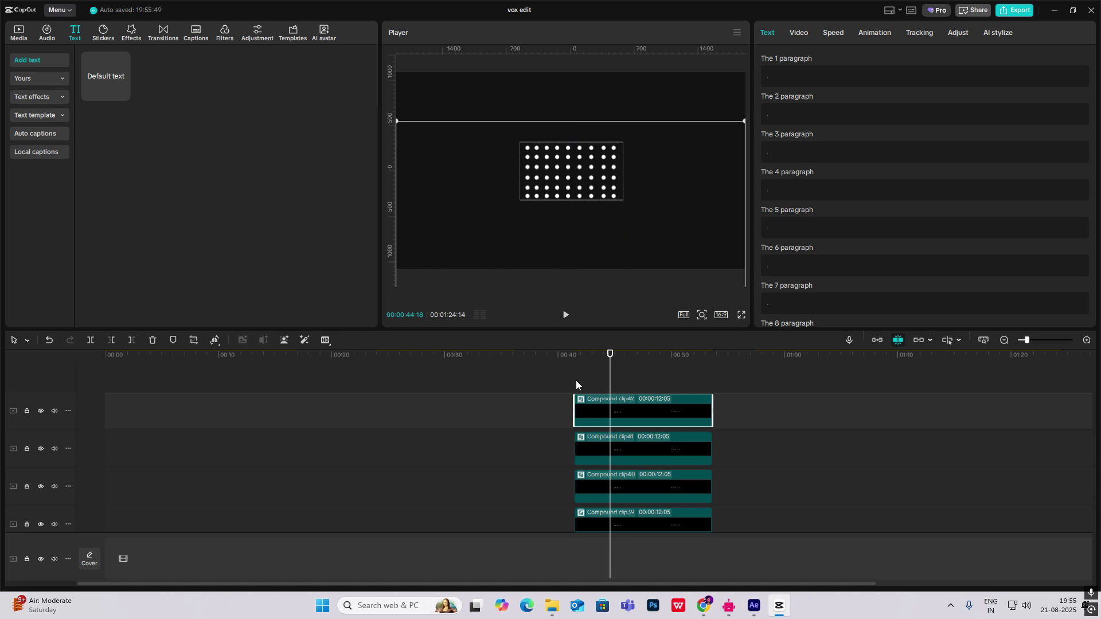
Combine the six dot-row clips into a single compound clip.
{"action": "left_click_drag", "start_coordinate": [576, 378], "coordinate": [610, 395]}
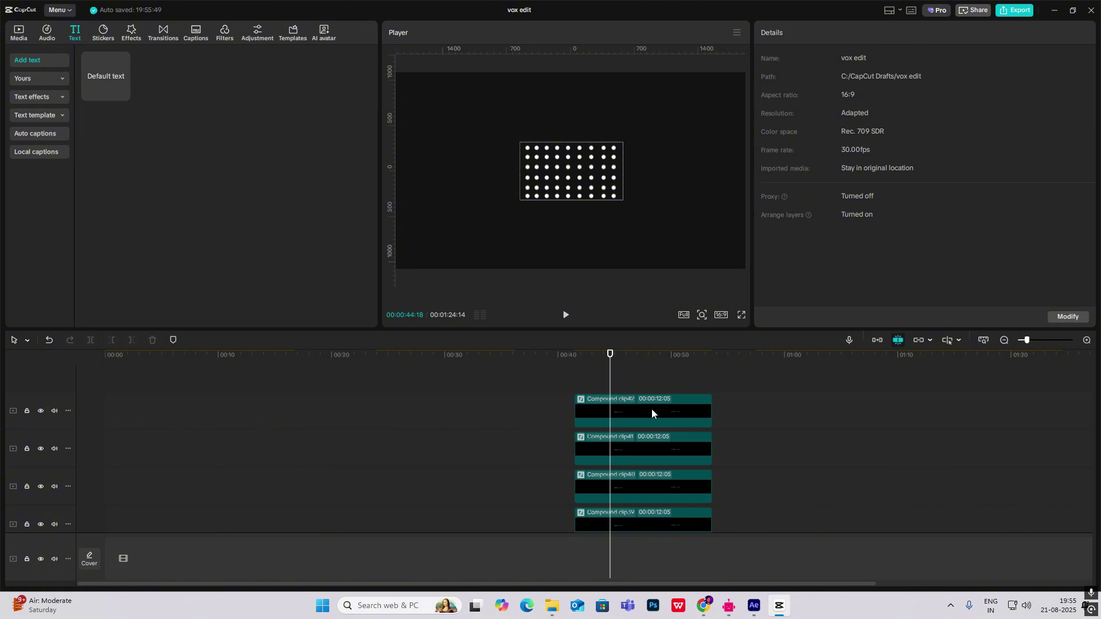
{"action": "left_click_drag", "start_coordinate": [858, 380], "coordinate": [592, 477]}
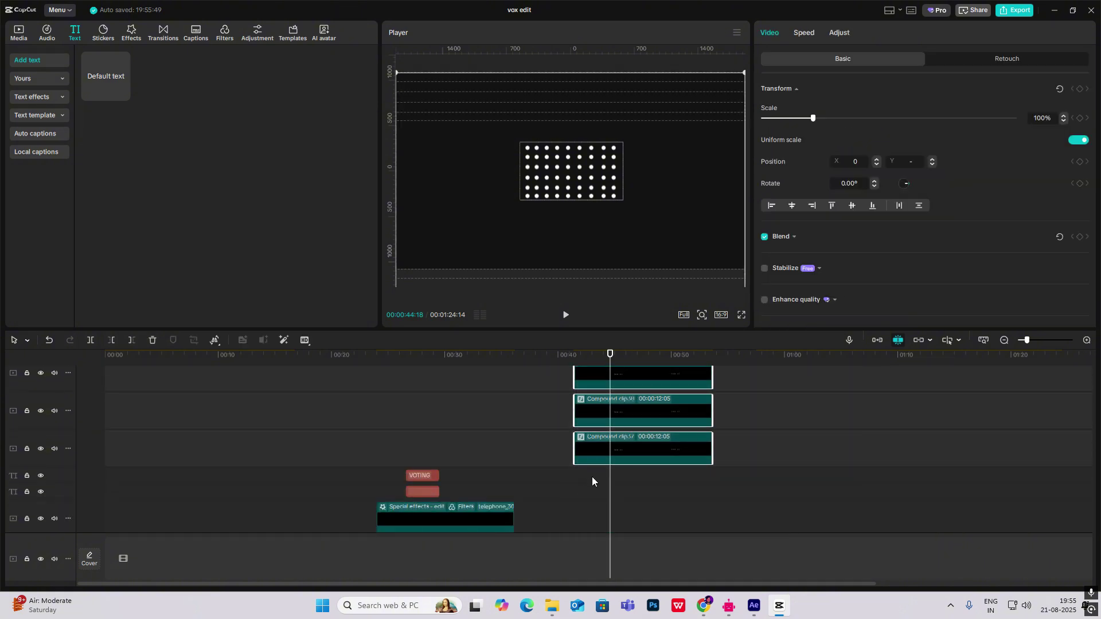
{"action": "key", "text": "alt+g"}
Add a rectangle mask of 538 by 313 to the dot-grid clip, fitted to the height of the outlined rectangle.
{"action": "left_click", "coordinate": [581, 385]}
{"action": "left_click_drag", "start_coordinate": [582, 386], "coordinate": [613, 412]}
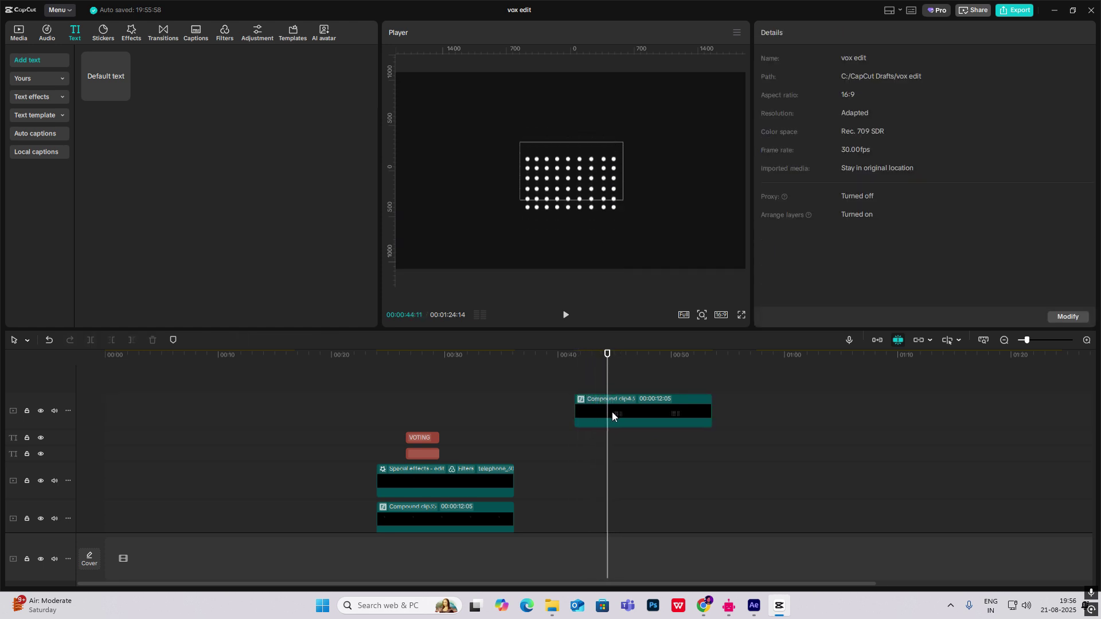
{"action": "left_click", "coordinate": [612, 412]}
{"action": "left_click", "coordinate": [946, 63]}
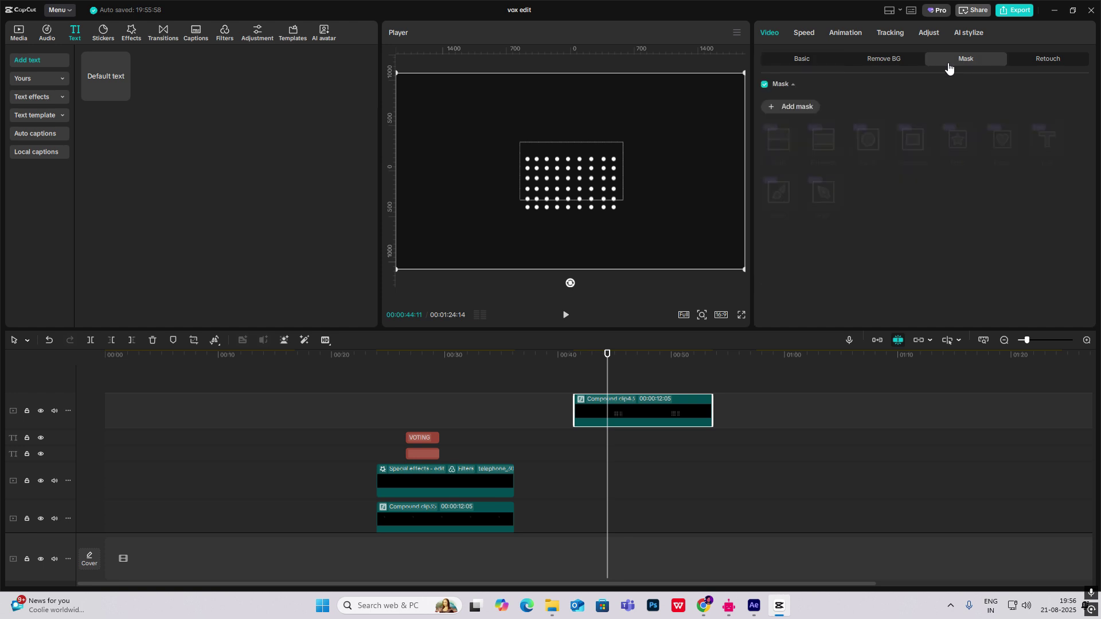
{"action": "left_click", "coordinate": [803, 109]}
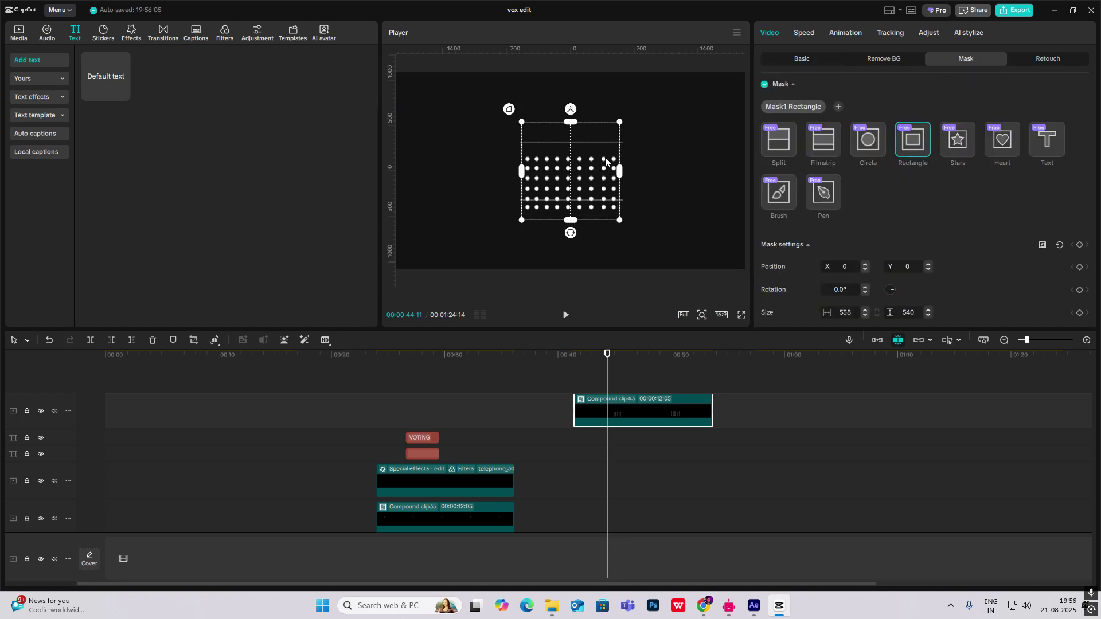
{"action": "left_click_drag", "start_coordinate": [574, 130], "coordinate": [574, 148]}
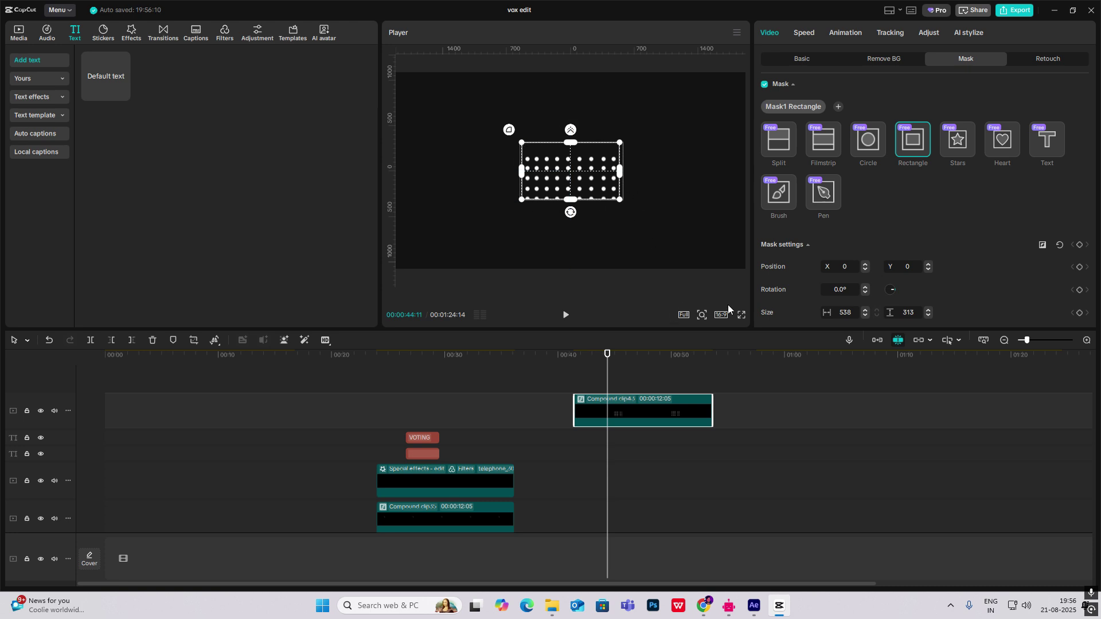
{"action": "left_click", "coordinate": [702, 315]}
{"action": "left_click", "coordinate": [690, 335]}
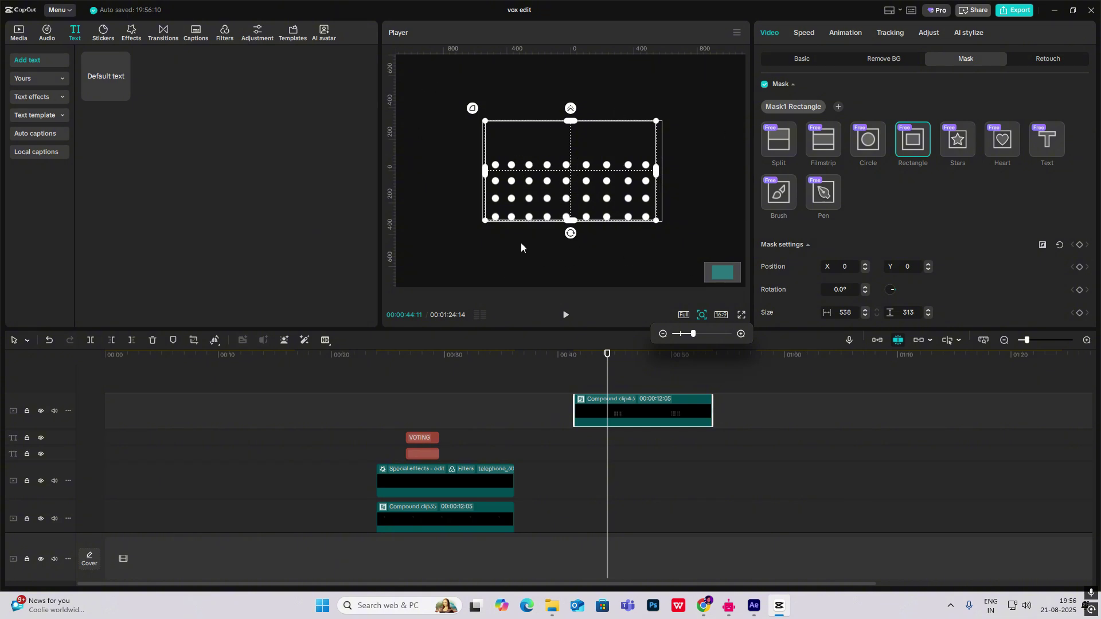
{"action": "mouse_move", "coordinate": [607, 380]}
{"action": "left_mouse_down"}
{"action": "mouse_move", "coordinate": [617, 382]}
{"action": "mouse_move", "coordinate": [574, 381]}
{"action": "mouse_move", "coordinate": [612, 381]}
{"action": "mouse_move", "coordinate": [614, 393]}
{"action": "left_mouse_up"}
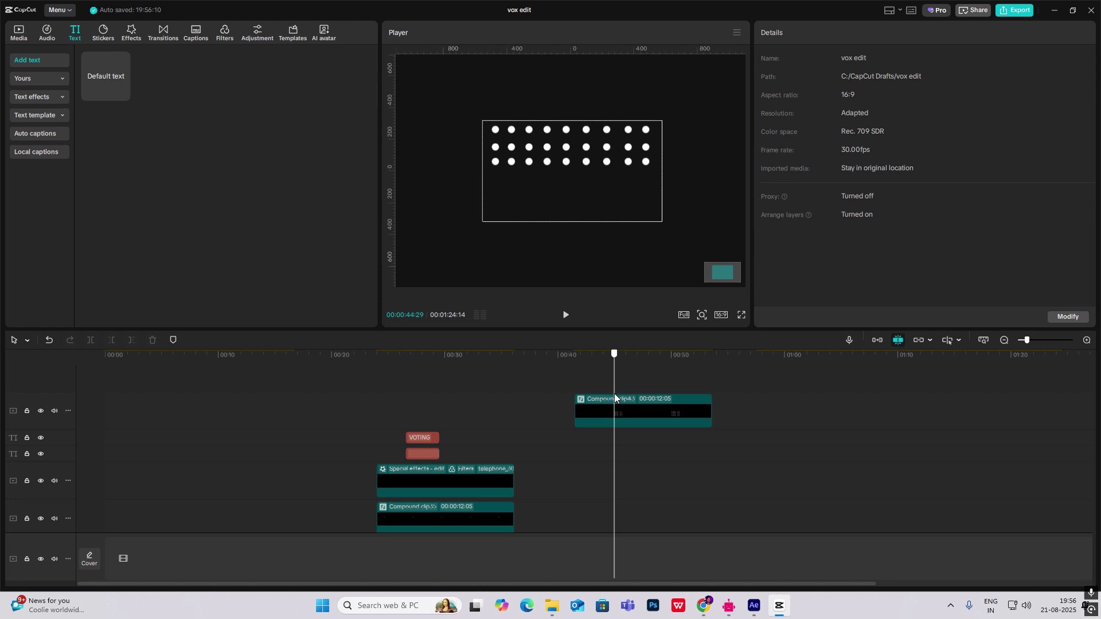
{"action": "left_click", "coordinate": [702, 316]}
{"action": "left_click_drag", "start_coordinate": [690, 335], "coordinate": [682, 335]}
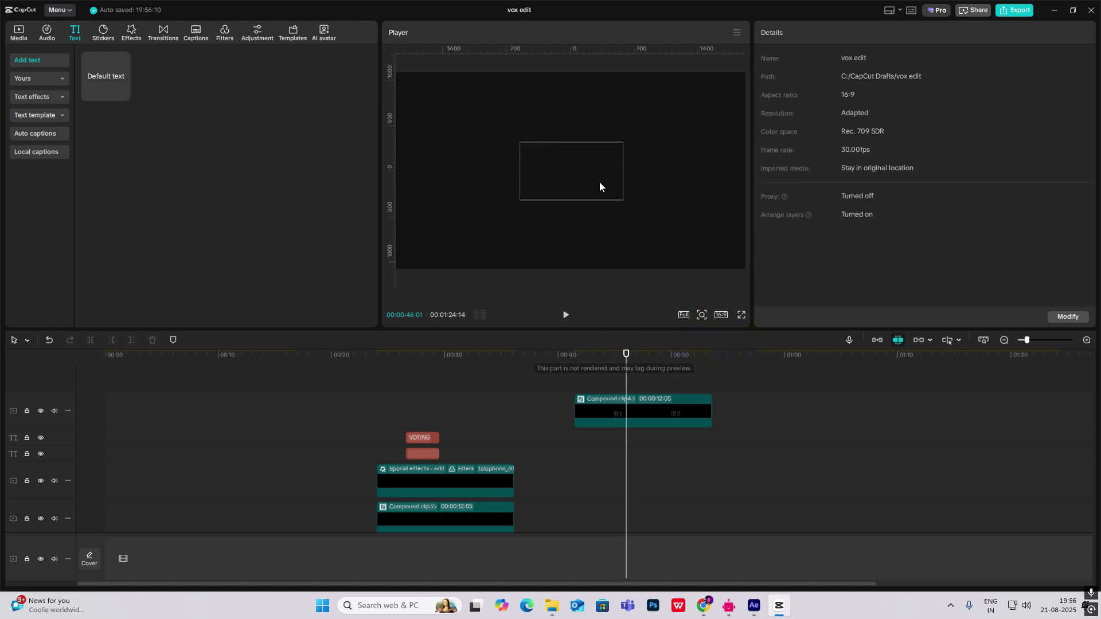
Place a copy of the masked dot-grid clip on the track above, starting about one second after the original.
{"action": "left_click", "coordinate": [581, 383]}
{"action": "left_click_drag", "start_coordinate": [581, 382], "coordinate": [595, 386]}
{"action": "left_click", "coordinate": [609, 415]}
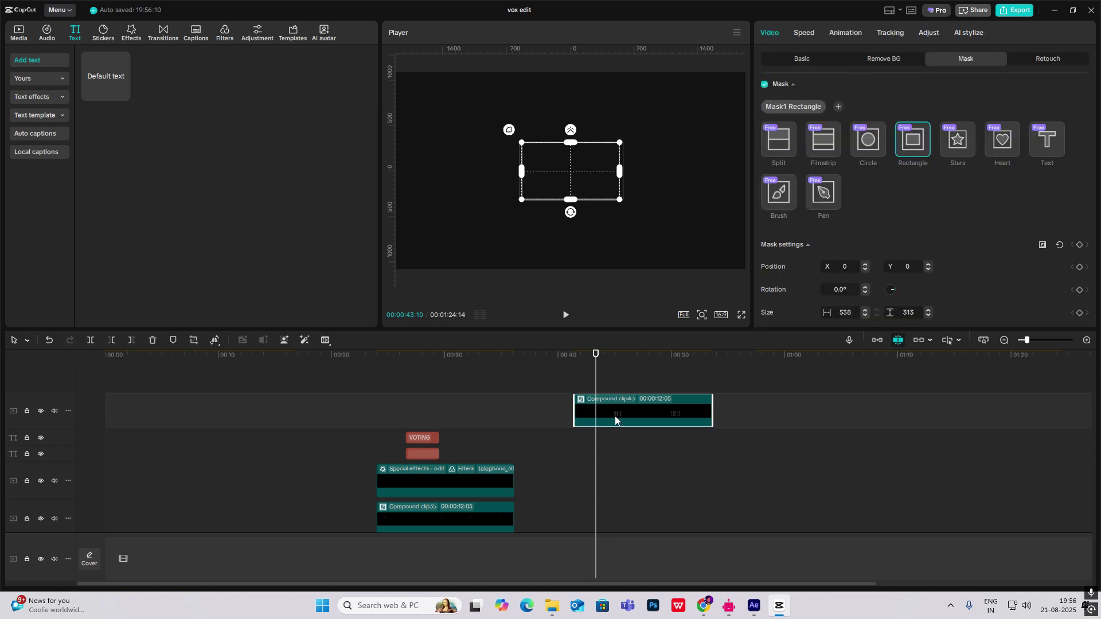
{"action": "left_click", "coordinate": [796, 60]}
{"action": "mouse_move", "coordinate": [612, 407]}
{"action": "left_mouse_down"}
{"action": "mouse_move", "coordinate": [612, 392]}
{"action": "mouse_move", "coordinate": [600, 404]}
{"action": "mouse_move", "coordinate": [610, 392]}
{"action": "left_mouse_up"}
{"action": "left_click", "coordinate": [602, 385]}
{"action": "left_click", "coordinate": [854, 419]}
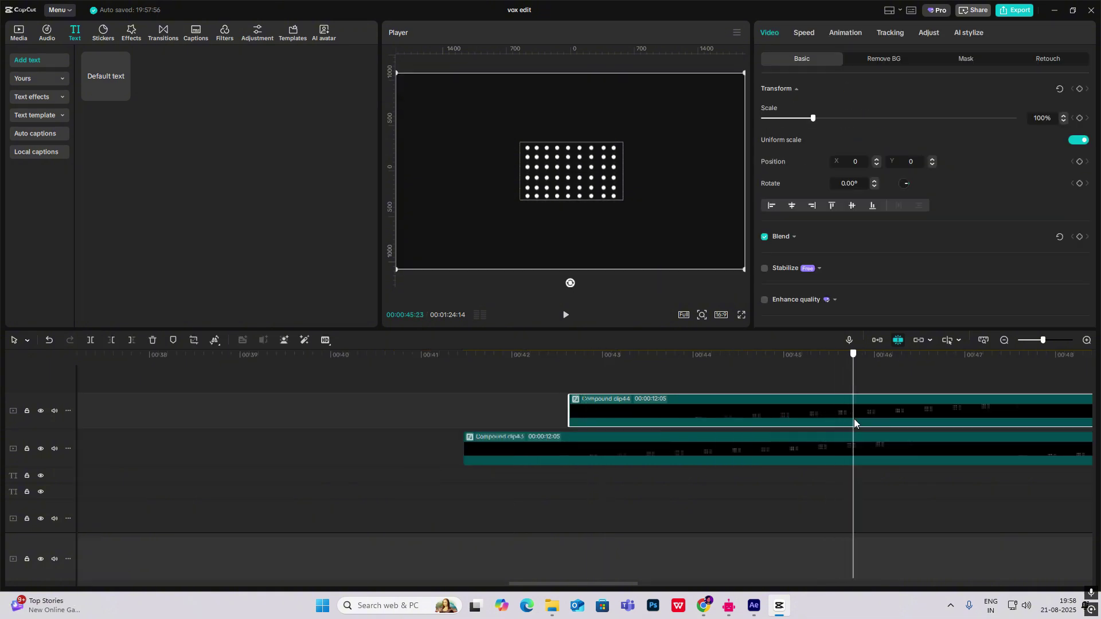
Play back the two staggered dot-grid clips from their start to check the scrolling inside the rectangle.
{"action": "left_click", "coordinate": [701, 317]}
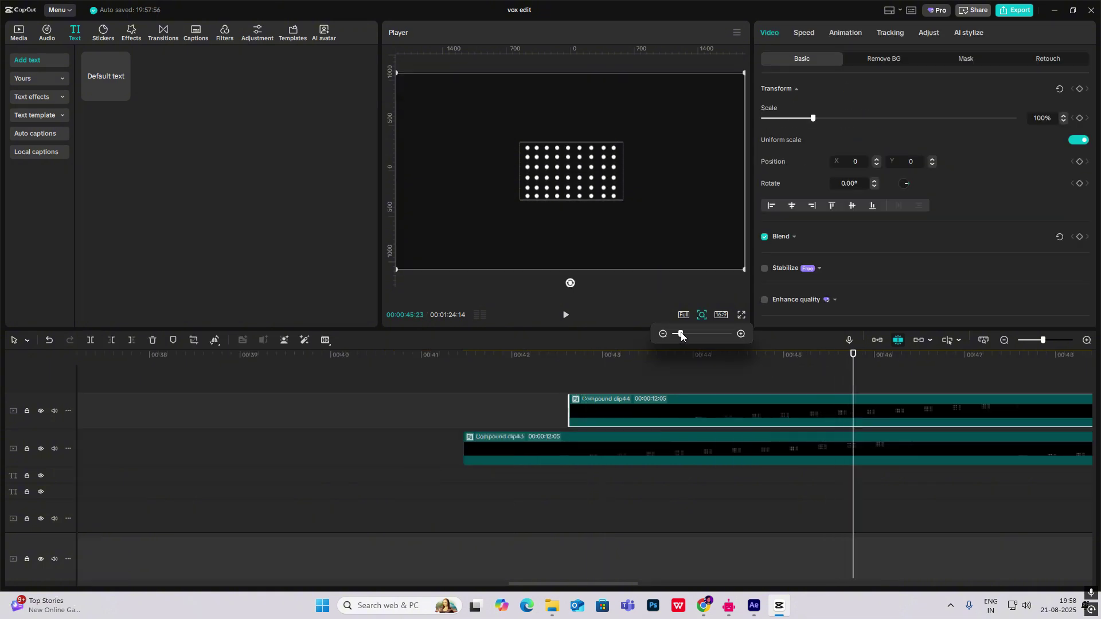
{"action": "left_click", "coordinate": [526, 393]}
{"action": "left_click_drag", "start_coordinate": [526, 394], "coordinate": [463, 393]}
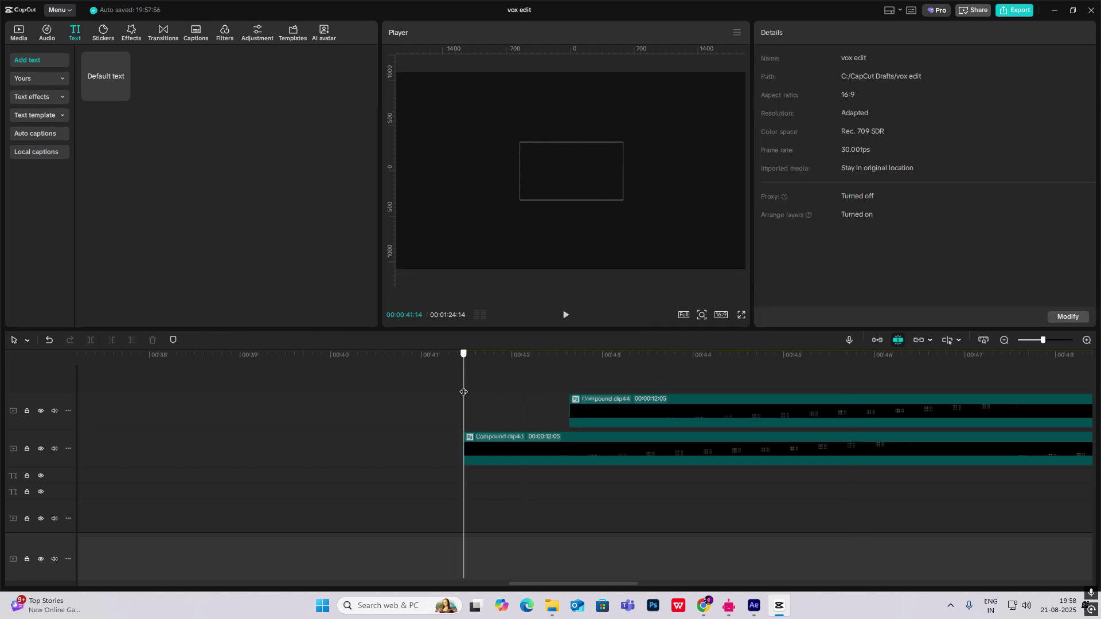
{"action": "left_click", "coordinate": [703, 317]}
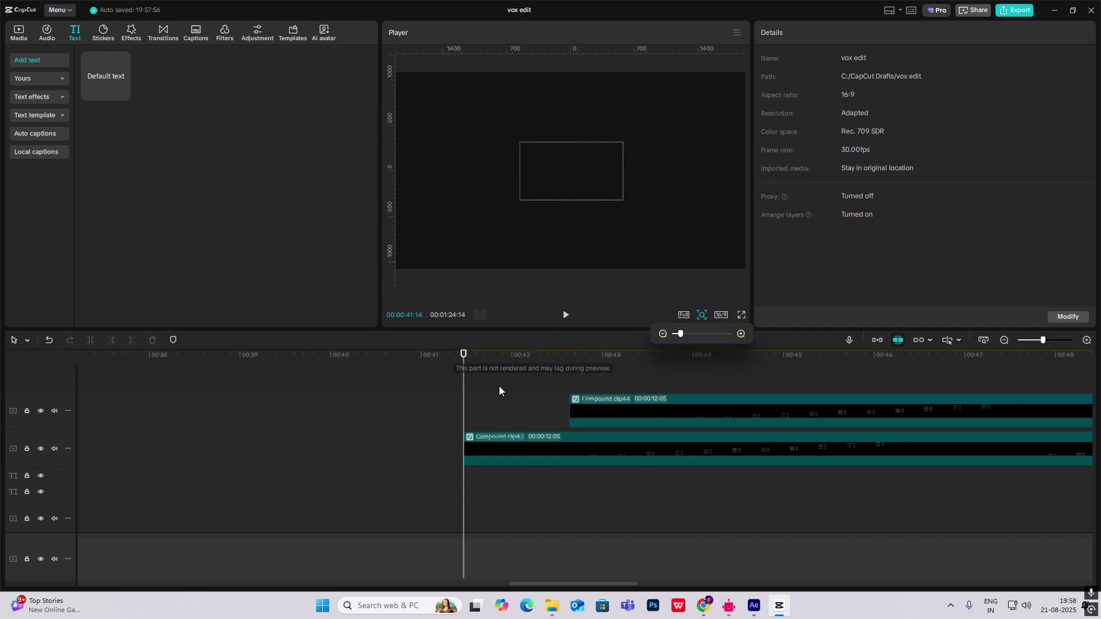
{"action": "left_click_drag", "start_coordinate": [499, 388], "coordinate": [656, 407]}
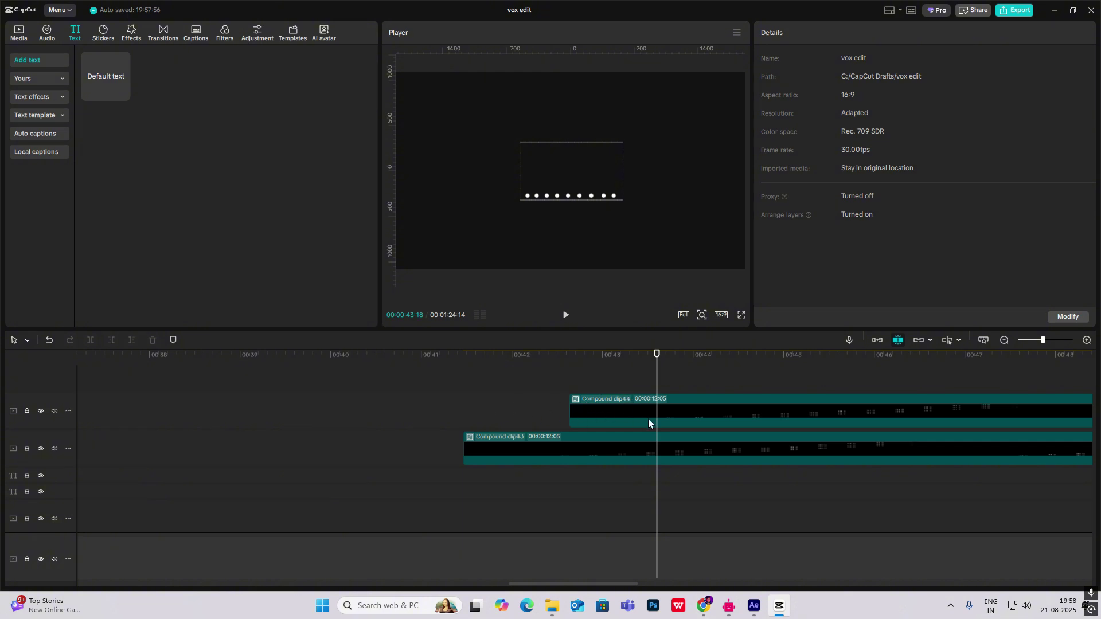
{"action": "left_click", "coordinate": [462, 405]}
{"action": "key", "text": "space"}
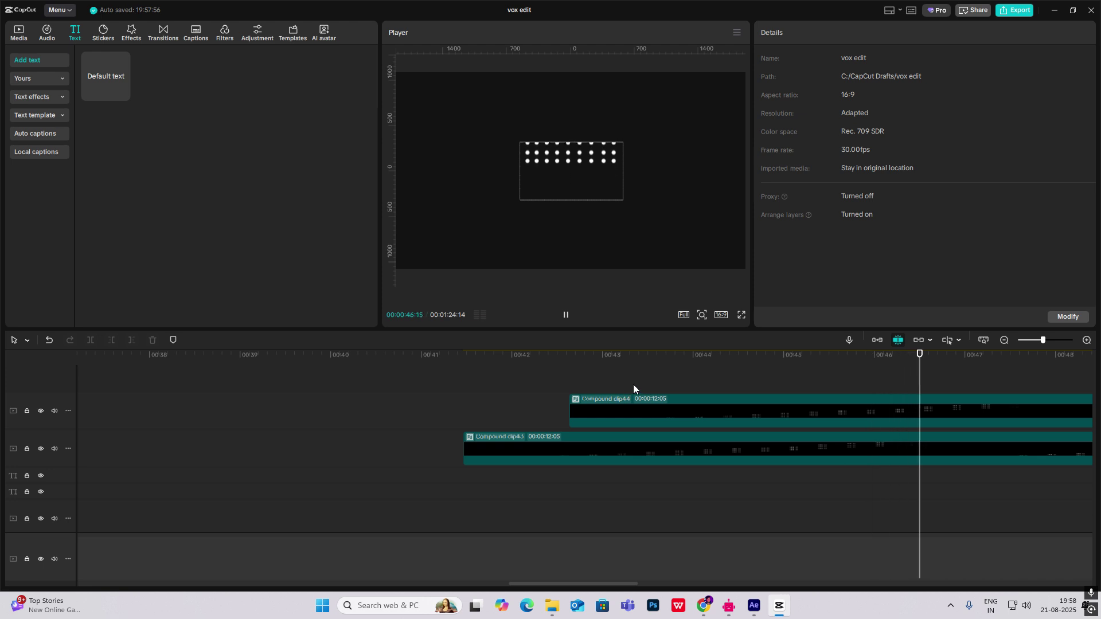
{"action": "key", "text": "space"}
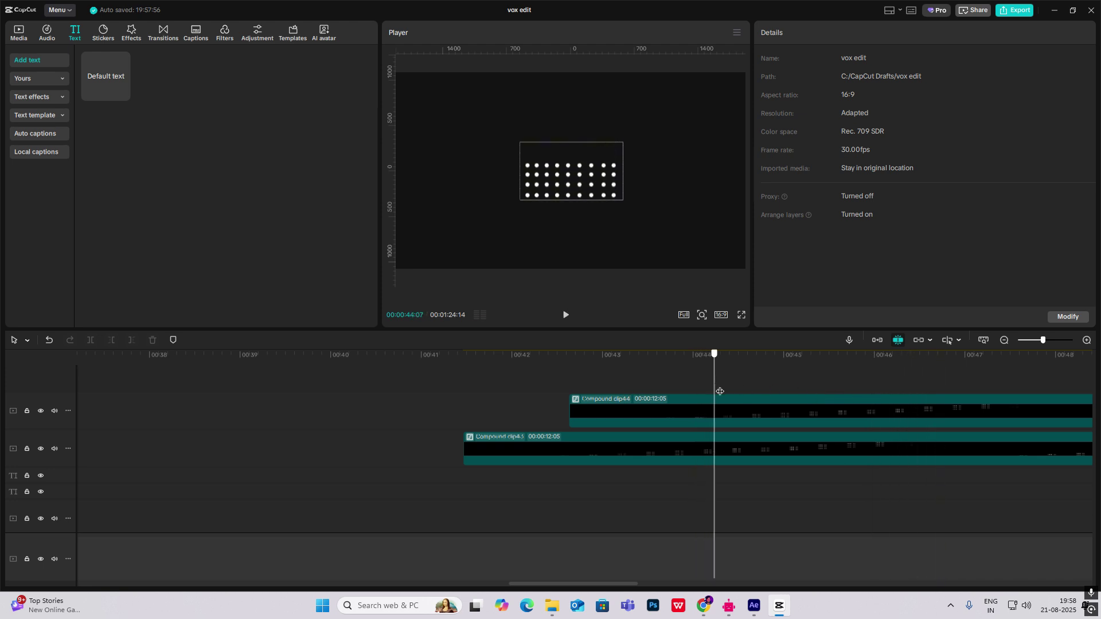
Split both dot-grid clips at 00:00:46:28 and delete the parts after it.
{"action": "left_click_drag", "start_coordinate": [930, 400], "coordinate": [991, 494]}
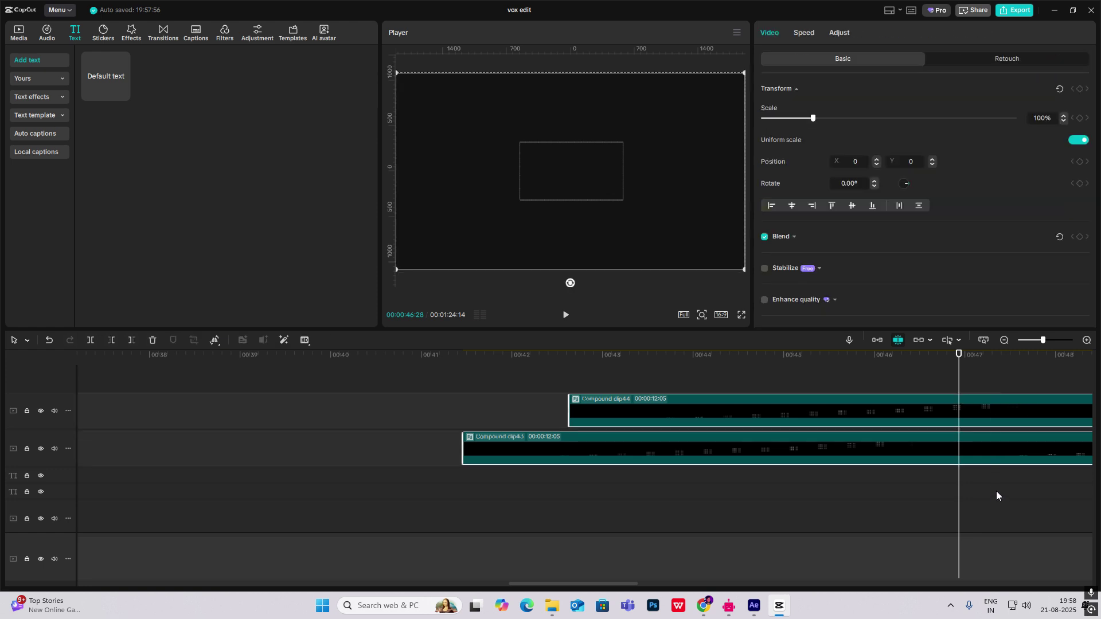
{"action": "key", "text": "ctrl+b"}
{"action": "key", "text": "Delete"}
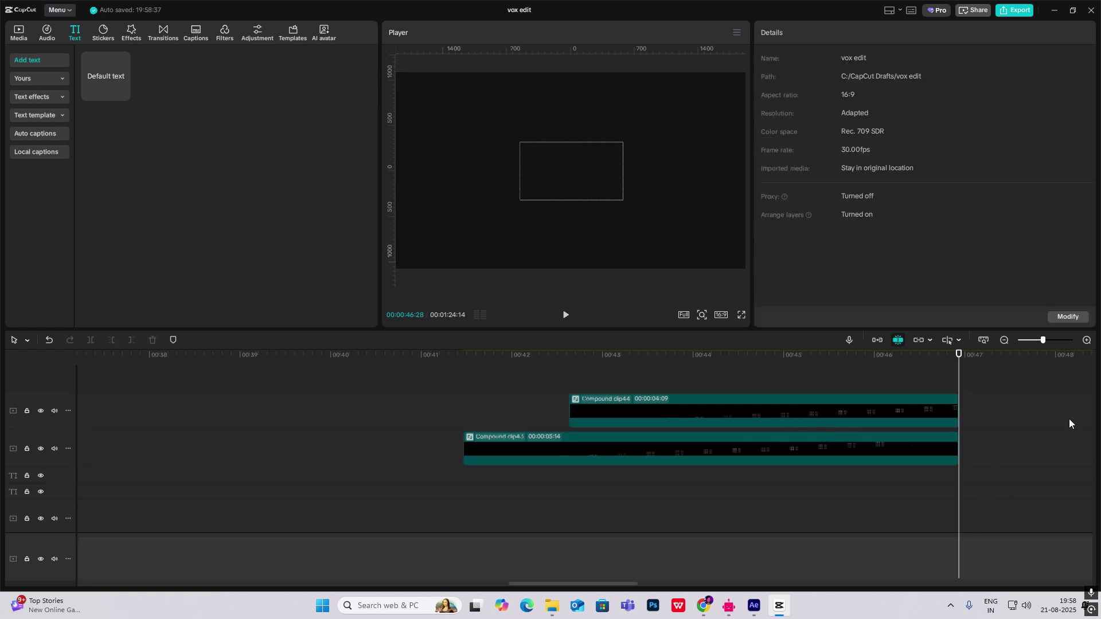
Place a copy of the lower dot-grid clip on a new track above, starting at 00:00:43:24 to repeat the existing stagger.
{"action": "left_click_drag", "start_coordinate": [1026, 393], "coordinate": [796, 493]}
{"action": "left_click", "coordinate": [786, 487]}
{"action": "left_click", "coordinate": [703, 448]}
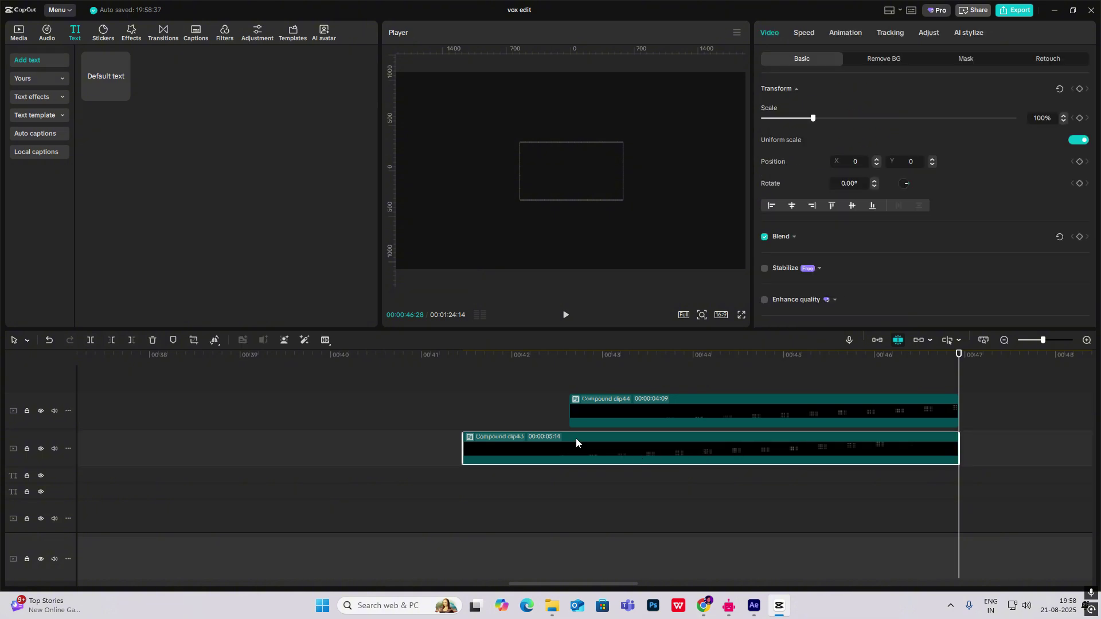
{"action": "left_click", "coordinate": [490, 400]}
{"action": "left_click_drag", "start_coordinate": [490, 400], "coordinate": [463, 402]}
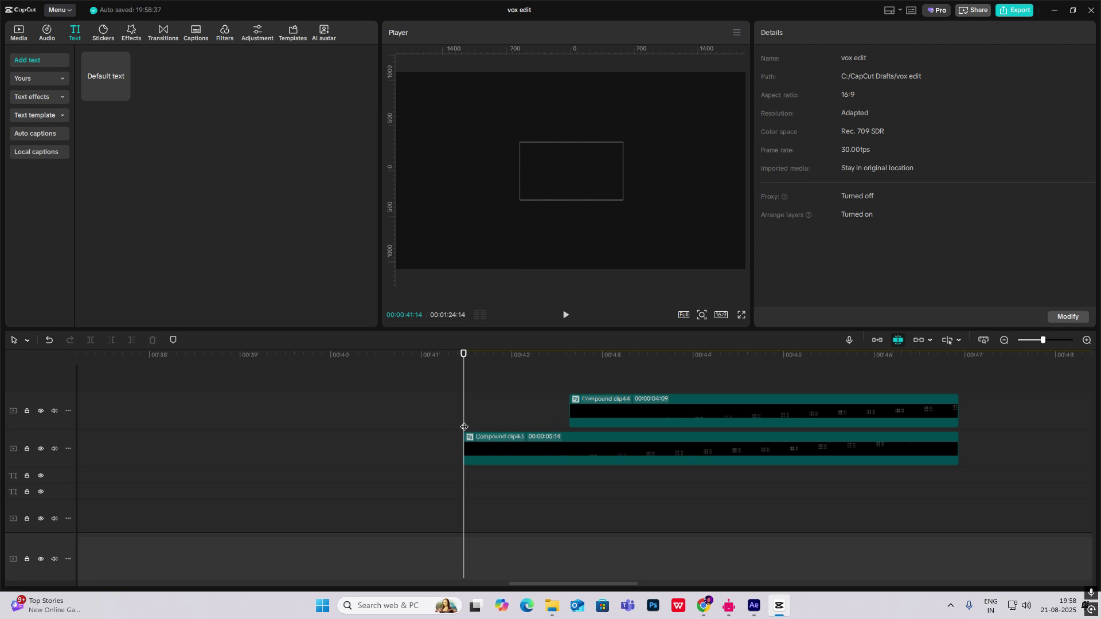
{"action": "key", "text": "shift+Right"}
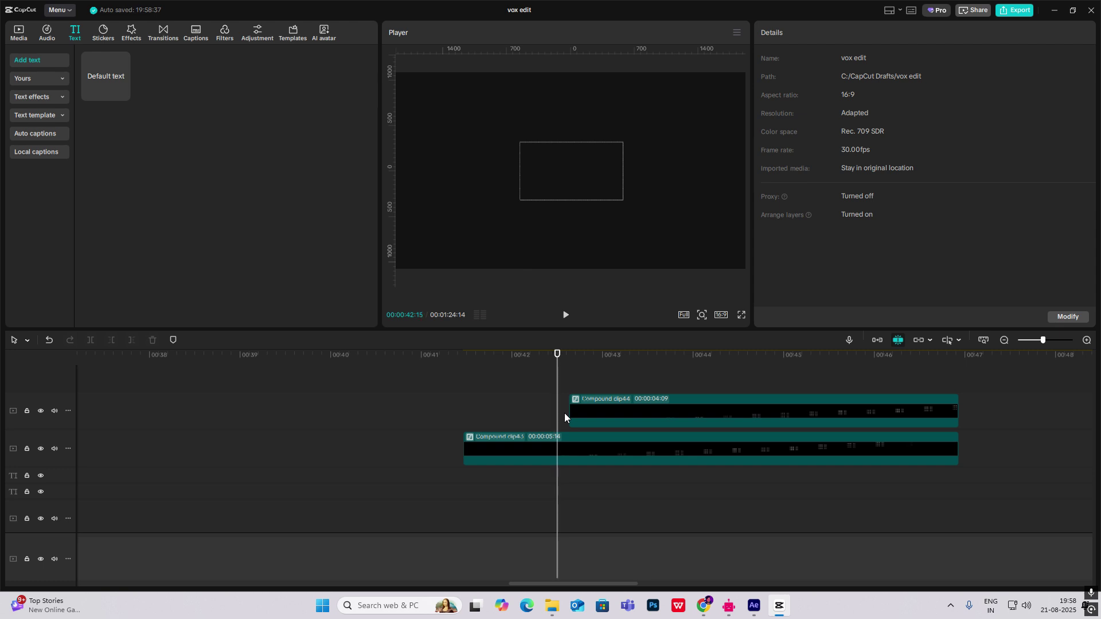
{"action": "key", "text": "Right"}
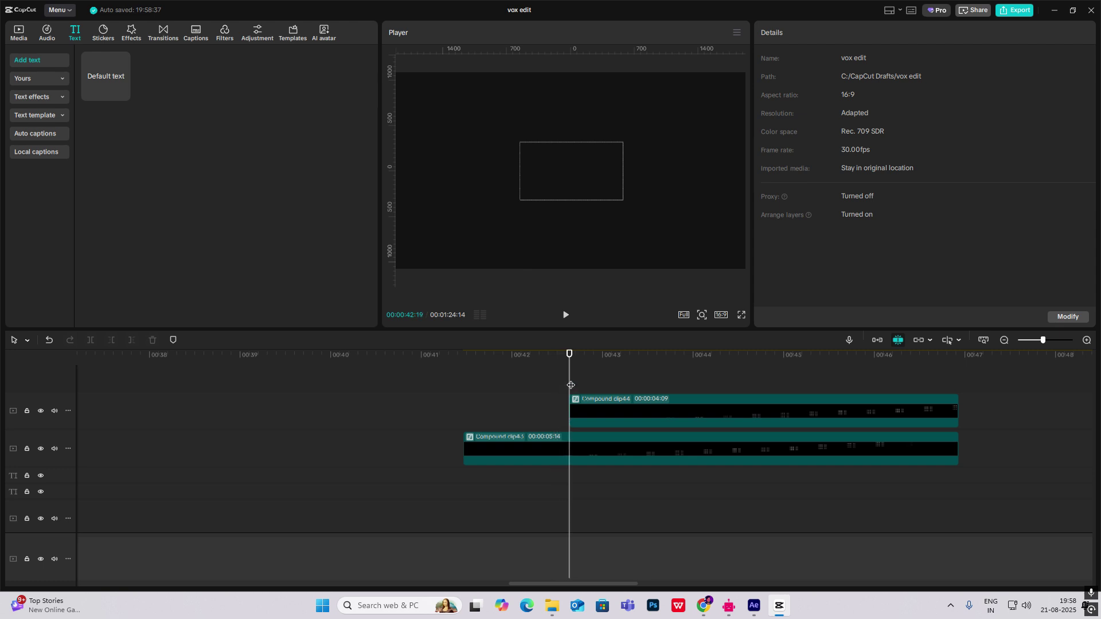
{"action": "mouse_move", "coordinate": [570, 384]}
{"action": "left_mouse_down"}
{"action": "mouse_move", "coordinate": [507, 405]}
{"action": "mouse_move", "coordinate": [573, 393]}
{"action": "left_mouse_up"}
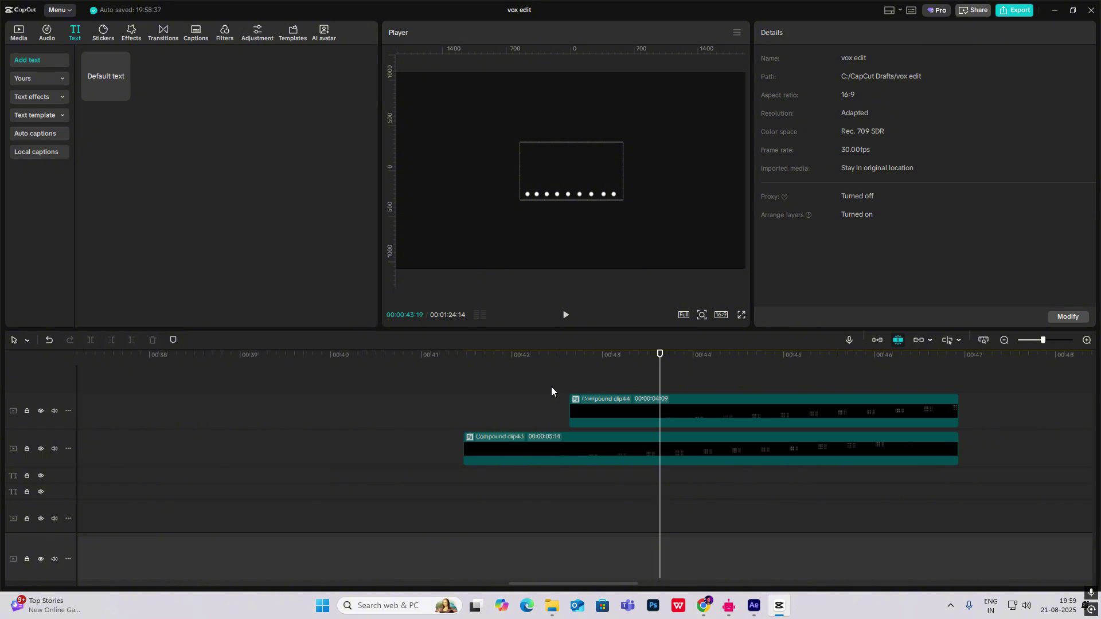
{"action": "left_click", "coordinate": [543, 449]}
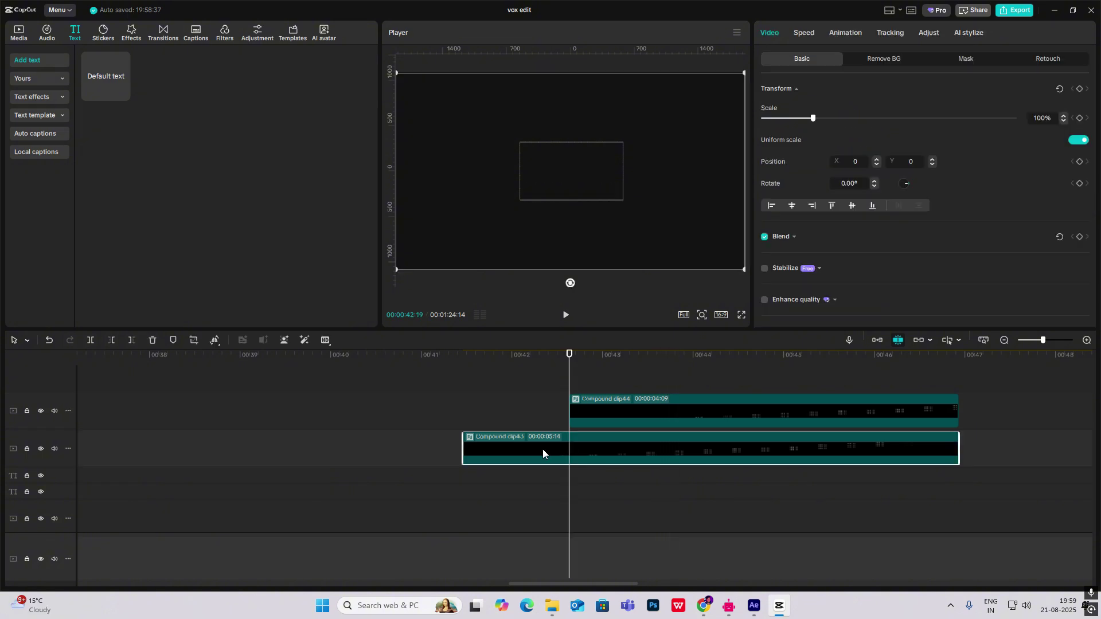
{"action": "left_click_drag", "start_coordinate": [542, 449], "coordinate": [631, 401]}
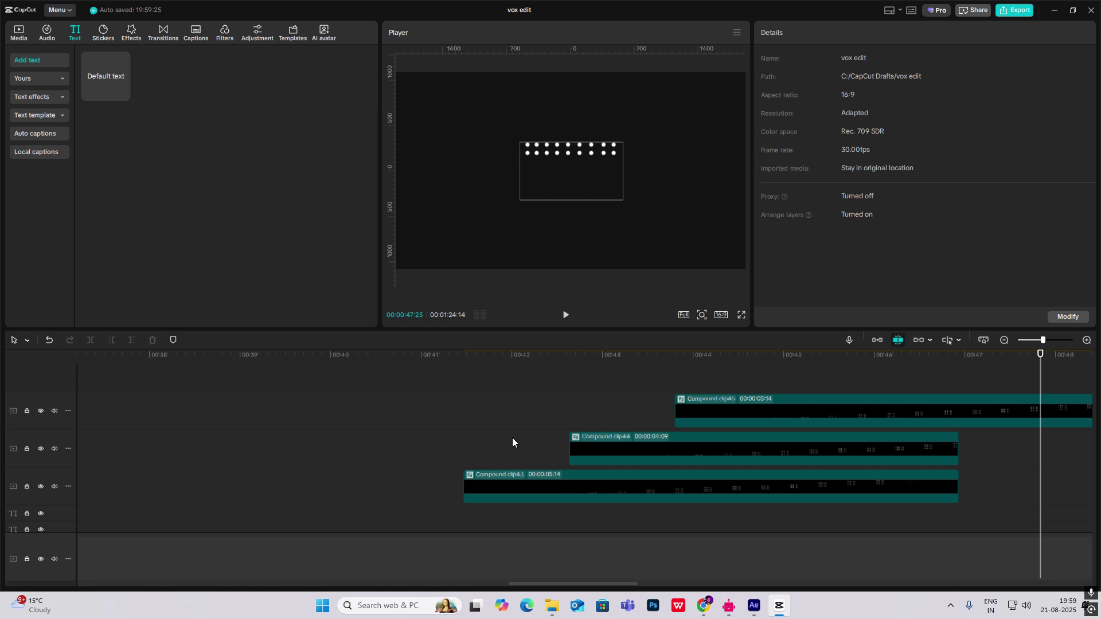
Place a fourth dot-grid clip on a new track above the third, copied from it and starting at 00:00:44:29.
{"action": "left_click", "coordinate": [487, 443]}
{"action": "left_click_drag", "start_coordinate": [487, 444], "coordinate": [465, 442]}
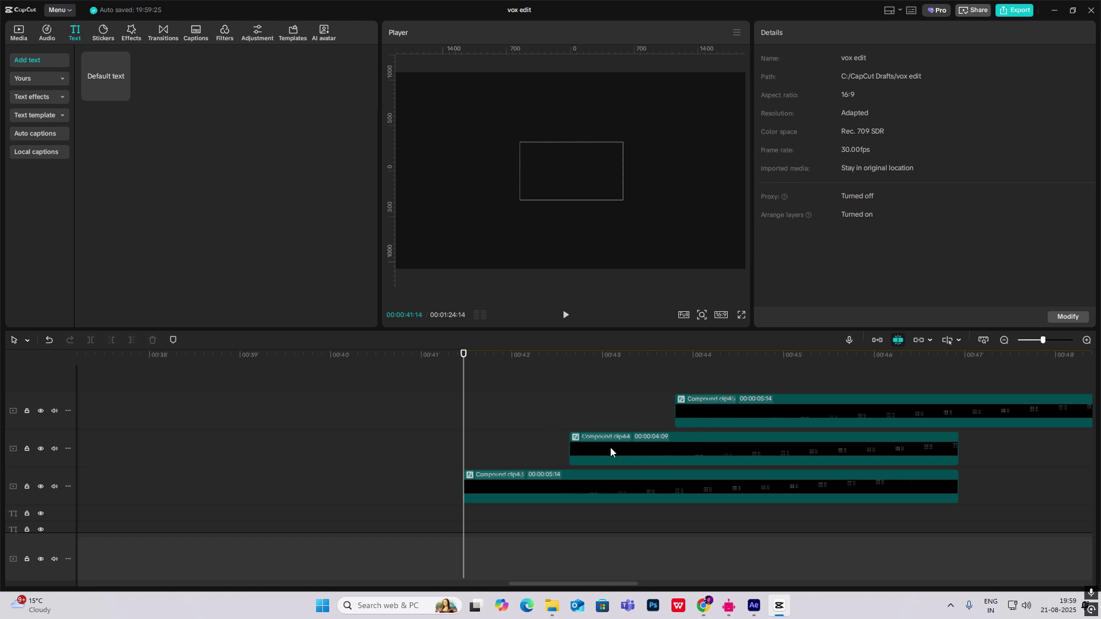
{"action": "left_click", "coordinate": [666, 398]}
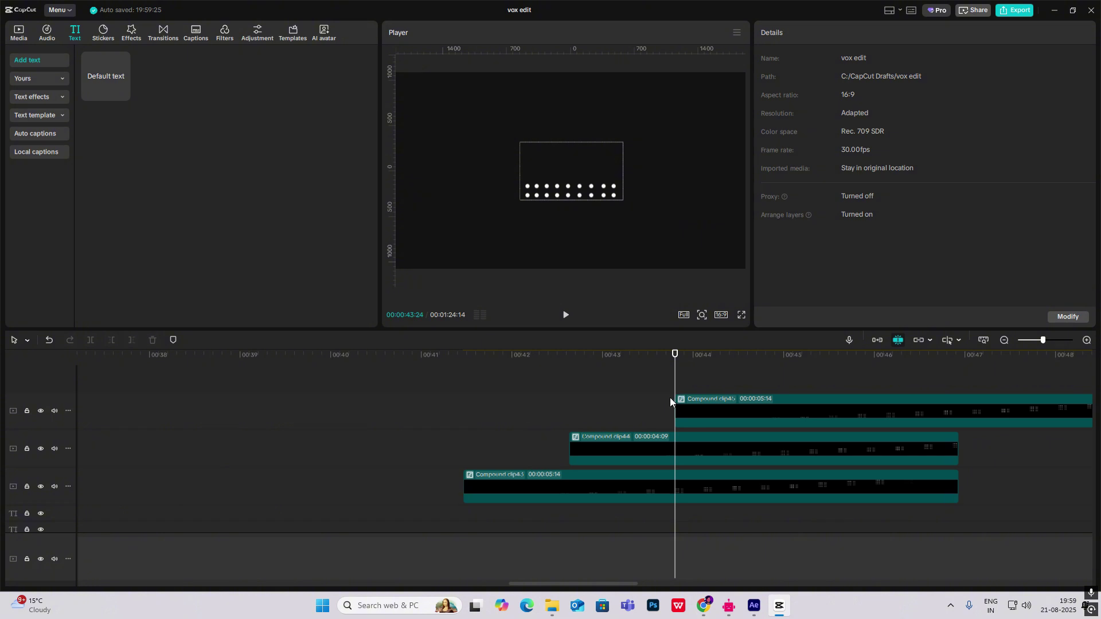
{"action": "key", "text": "shift+Right"}
{"action": "key", "text": "shift+Right"}
{"action": "key", "text": "Right"}
{"action": "key", "text": "Right"}
{"action": "key", "text": "Right"}
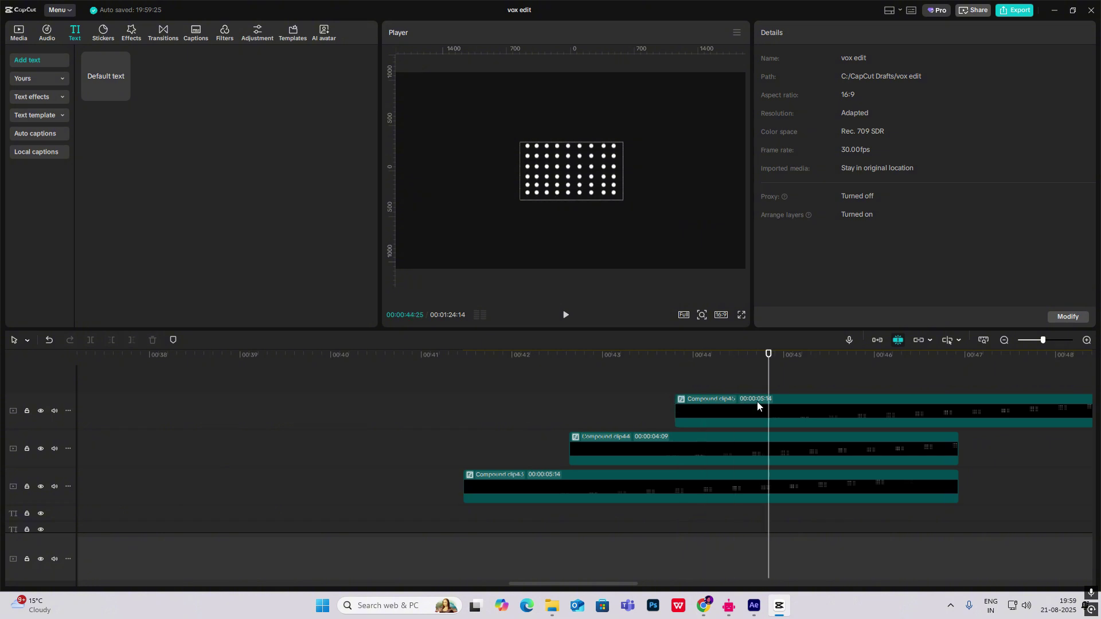
{"action": "left_click_drag", "start_coordinate": [721, 412], "coordinate": [829, 385]}
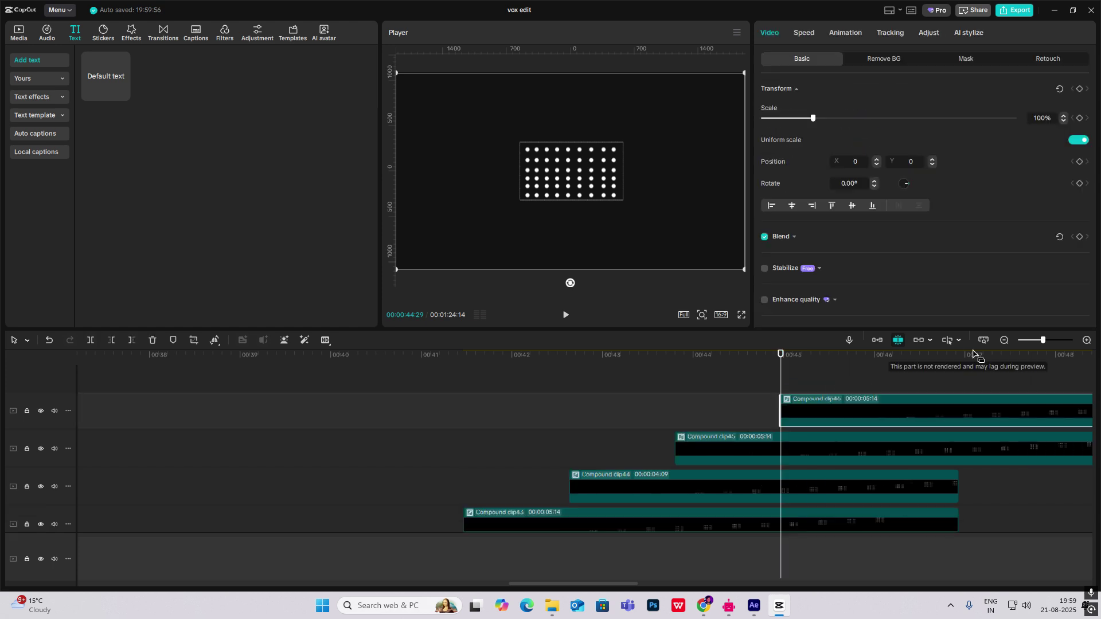
Play back the four staggered dot-grid clips from the first one's start to check the continuous scrolling inside the rectangle.
{"action": "left_click", "coordinate": [1004, 341]}
{"action": "left_click", "coordinate": [1003, 340]}
{"action": "left_click", "coordinate": [701, 453]}
{"action": "key", "text": "space"}
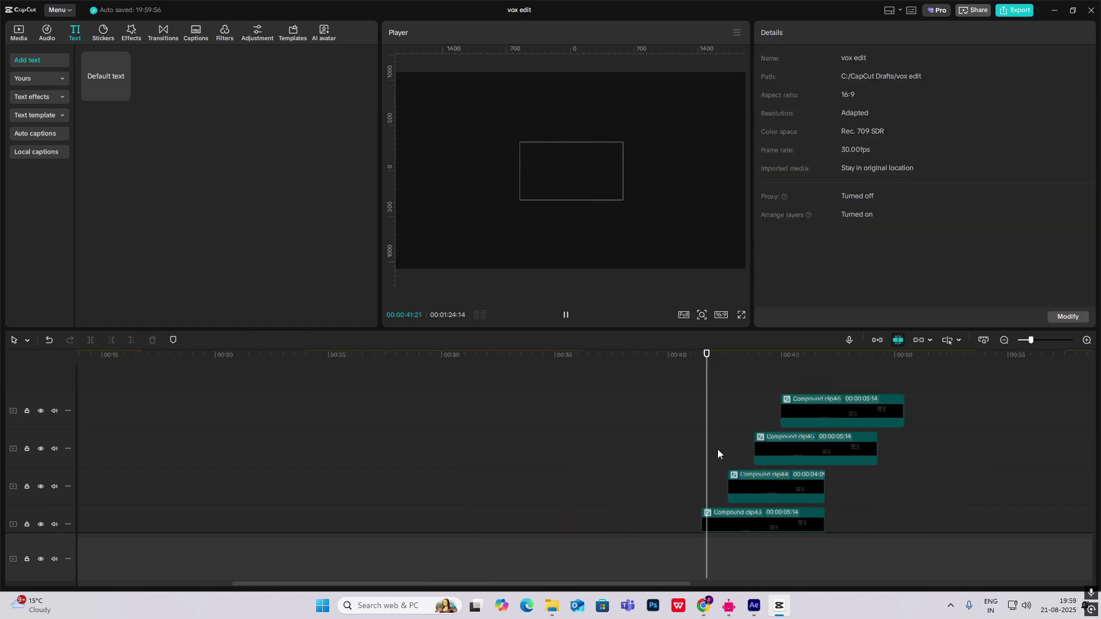
{"action": "scroll", "coordinate": [746, 442], "scroll_direction": "down", "scroll_amount": 1}
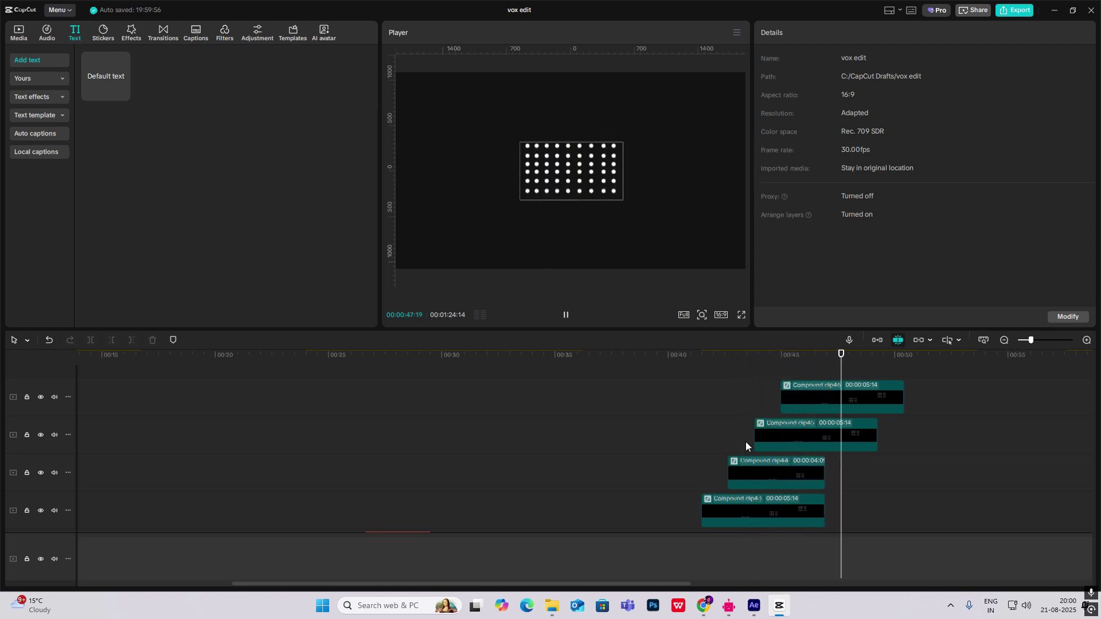
{"action": "left_click", "coordinate": [720, 417]}
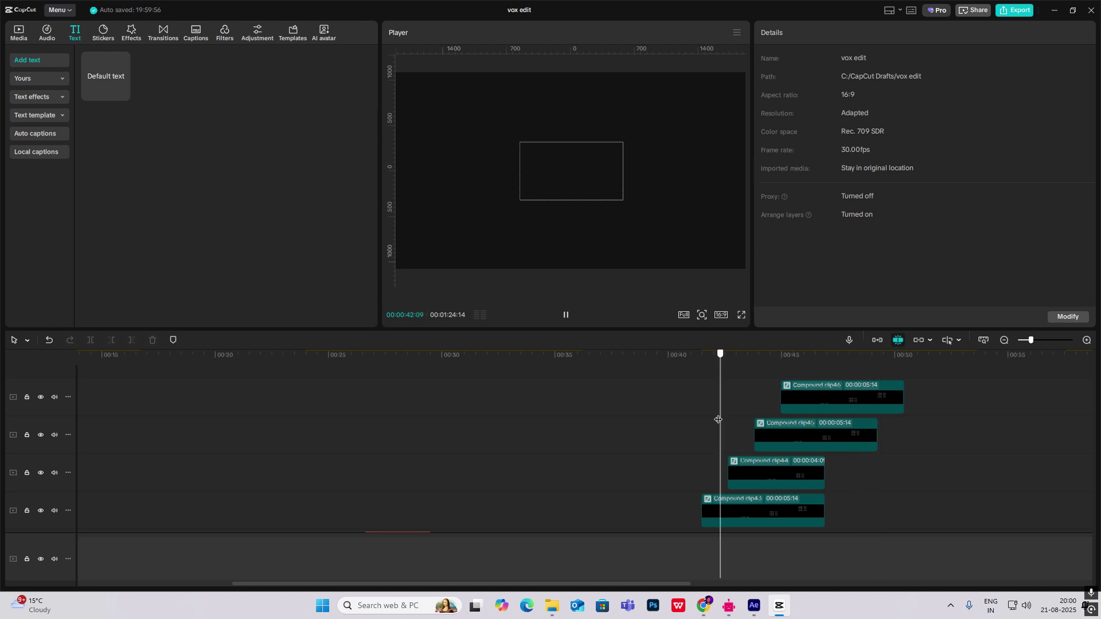
Position the playhead at 00:00:46:28, where the two lower dot-grid clips end, and check the tracks beneath them.
{"action": "left_click_drag", "start_coordinate": [721, 418], "coordinate": [826, 418]}
{"action": "left_click", "coordinate": [998, 342]}
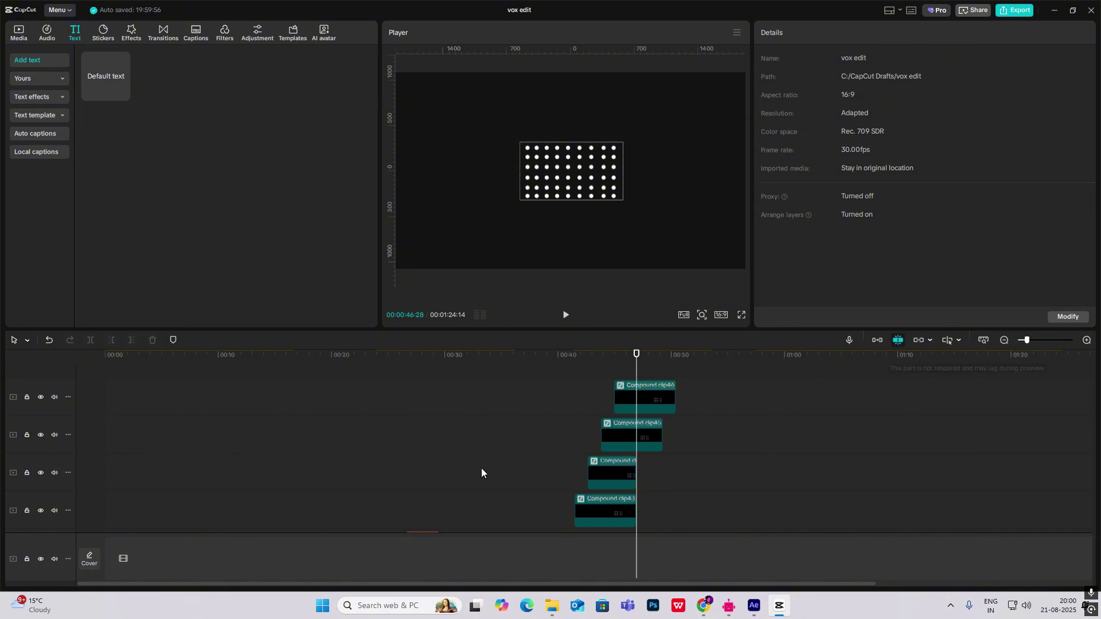
{"action": "scroll", "coordinate": [518, 443], "scroll_direction": "down", "scroll_amount": 5}
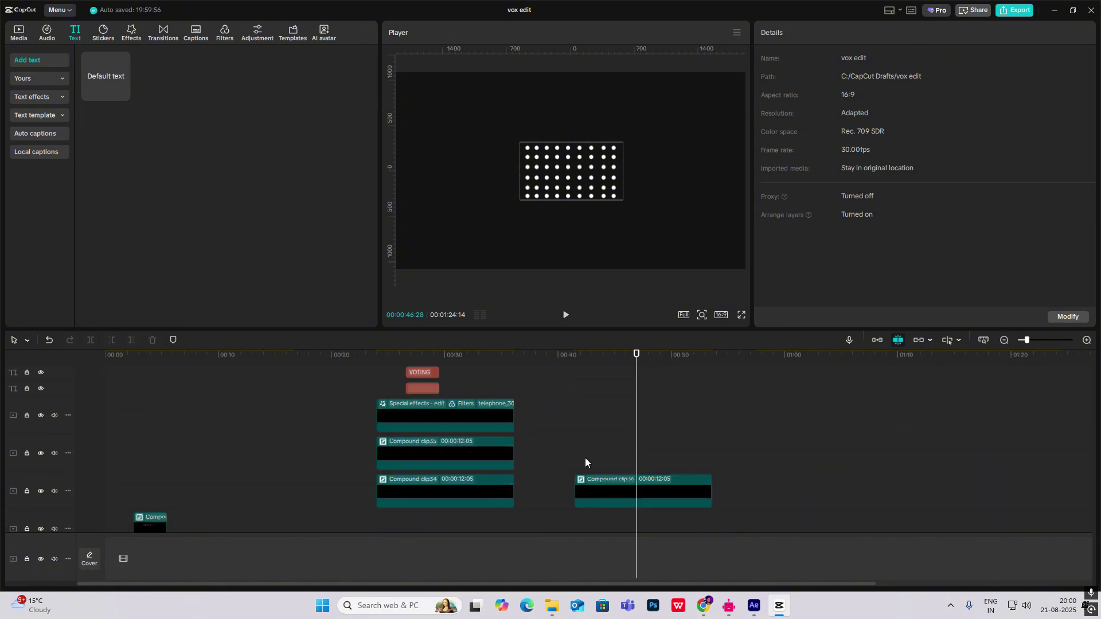
{"action": "scroll", "coordinate": [586, 458], "scroll_direction": "down", "scroll_amount": 4}
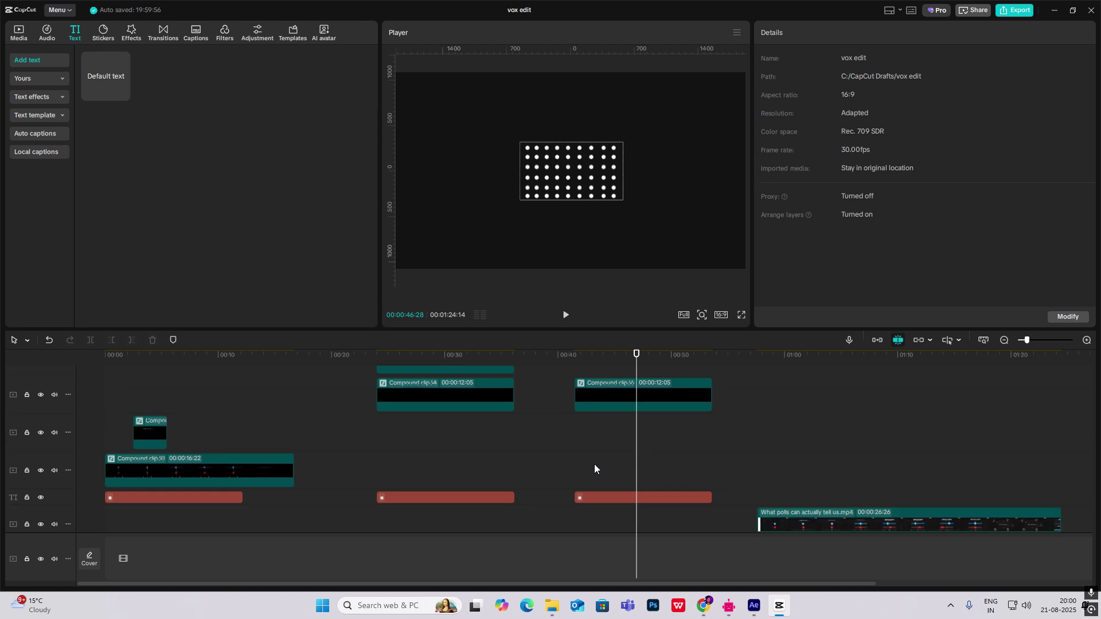
{"action": "scroll", "coordinate": [595, 465], "scroll_direction": "down", "scroll_amount": 1}
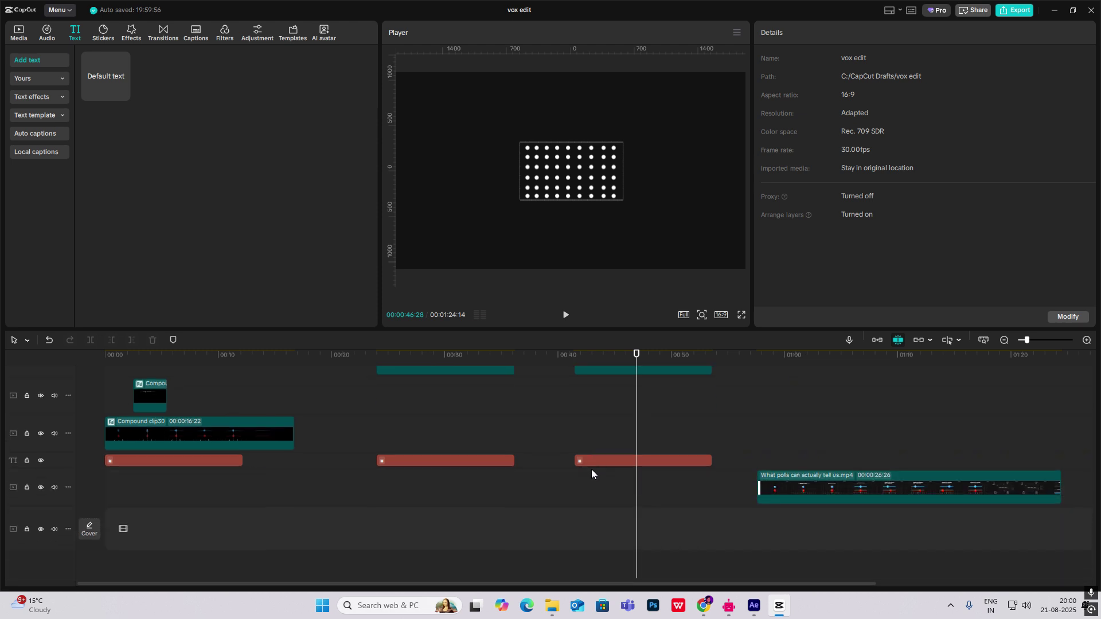